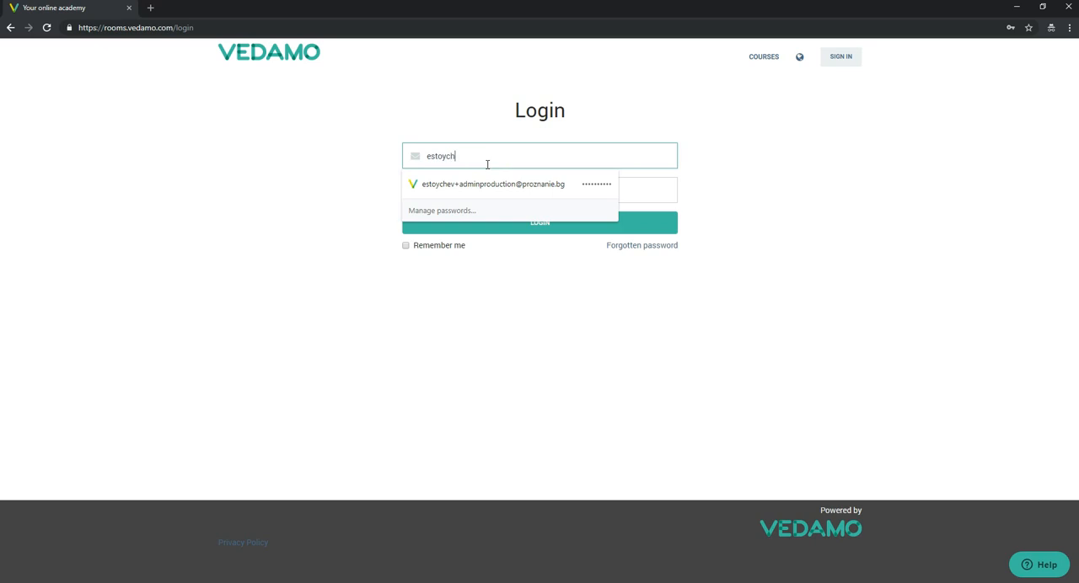
Step: Log in to the academy with the account's e-mail address and password
type("+roo")
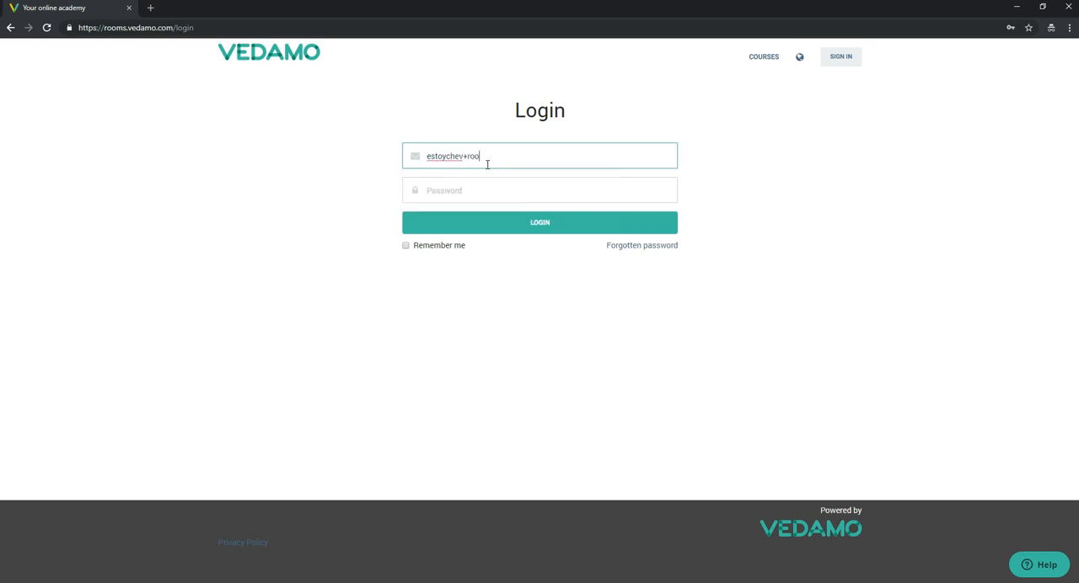
key("Tab")
type("••••••••••")
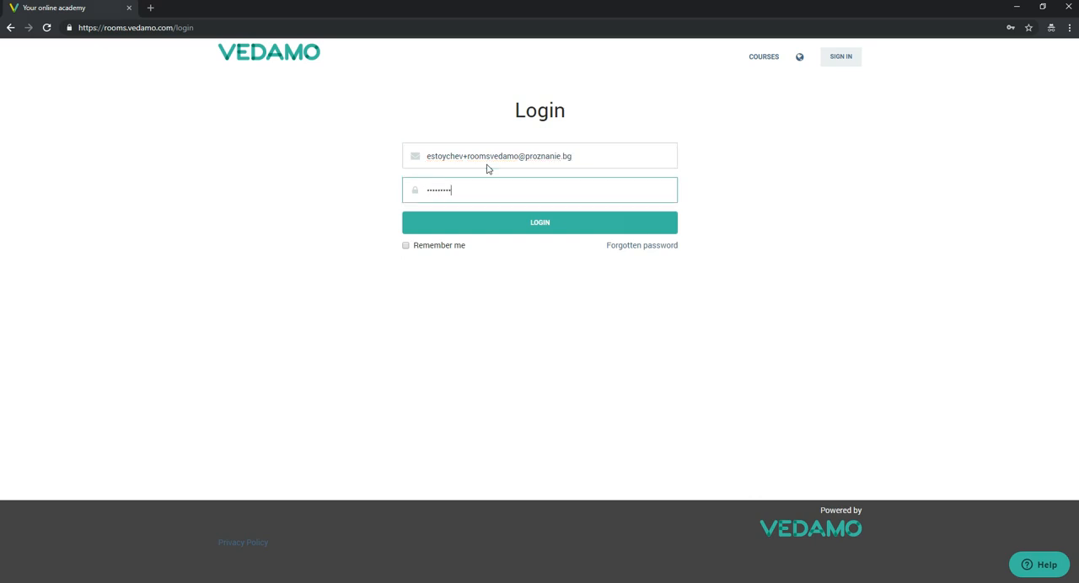
key("Return")
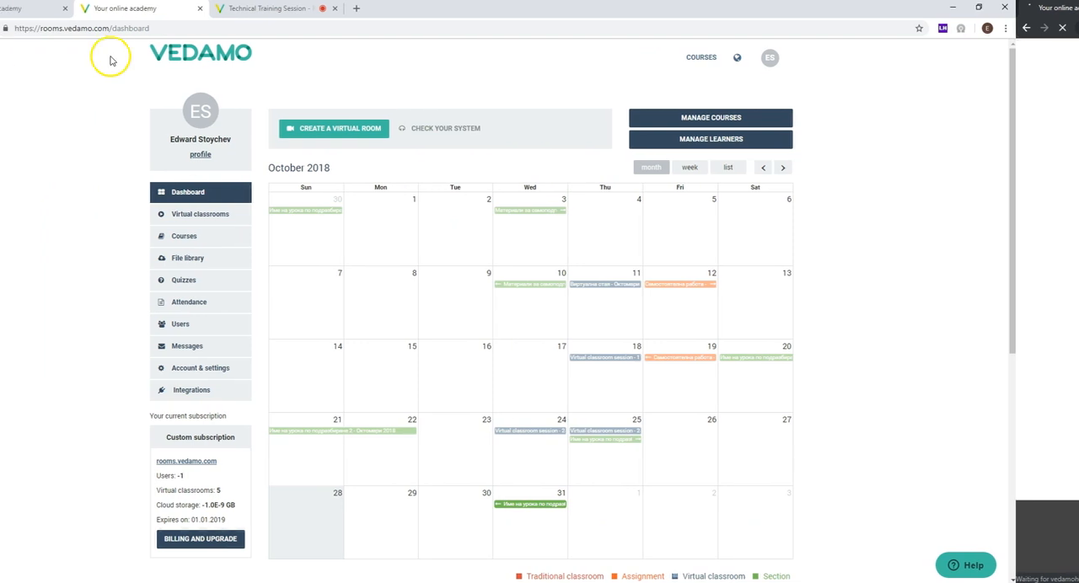
Step: Examine the dashboard's web address and the events scheduled in its October 2018 calendar
left_click(115, 30)
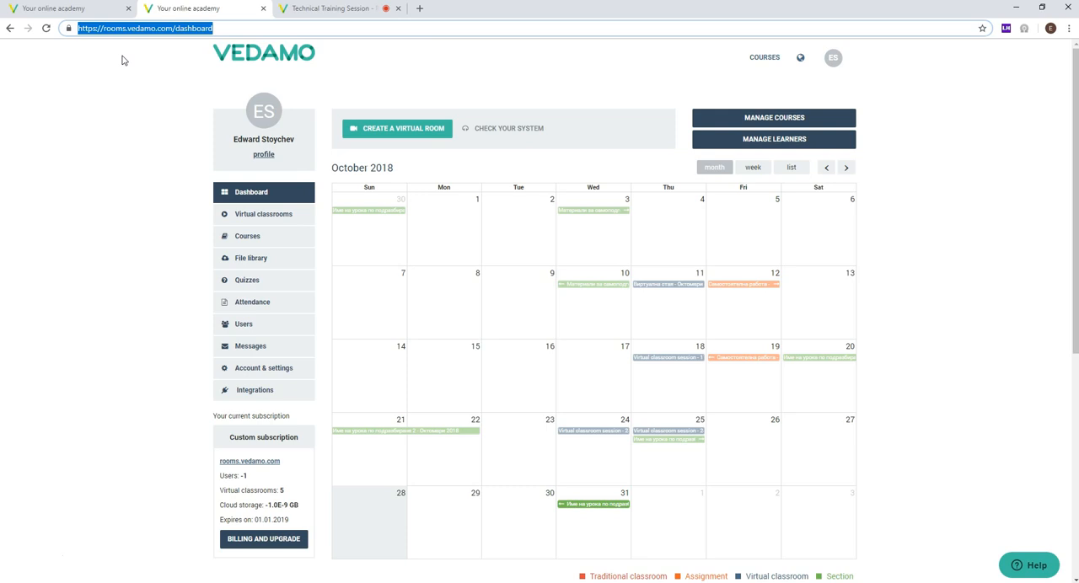
left_click(122, 60)
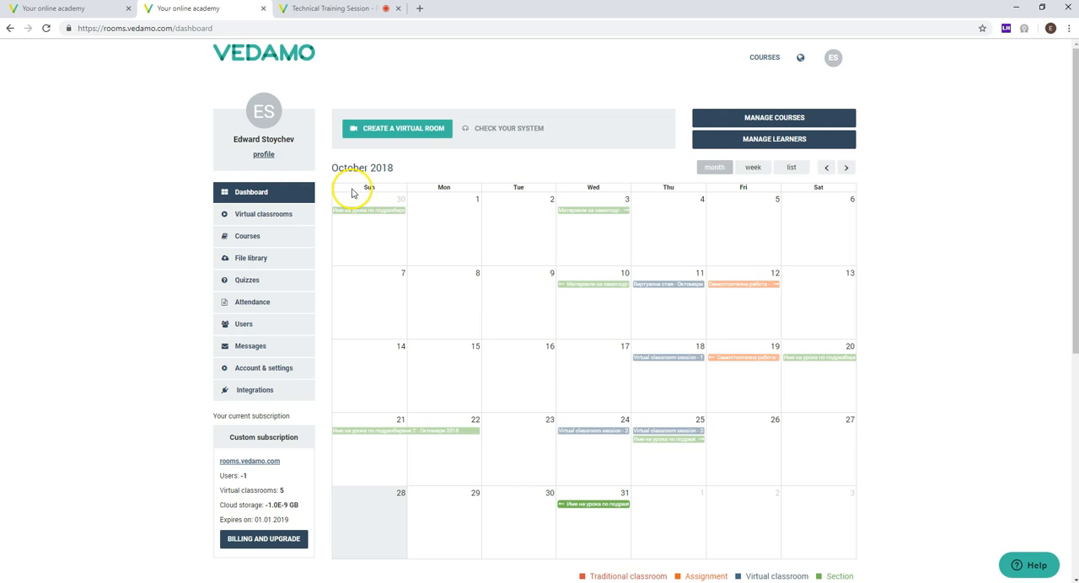
scroll(507, 171, "down", 2)
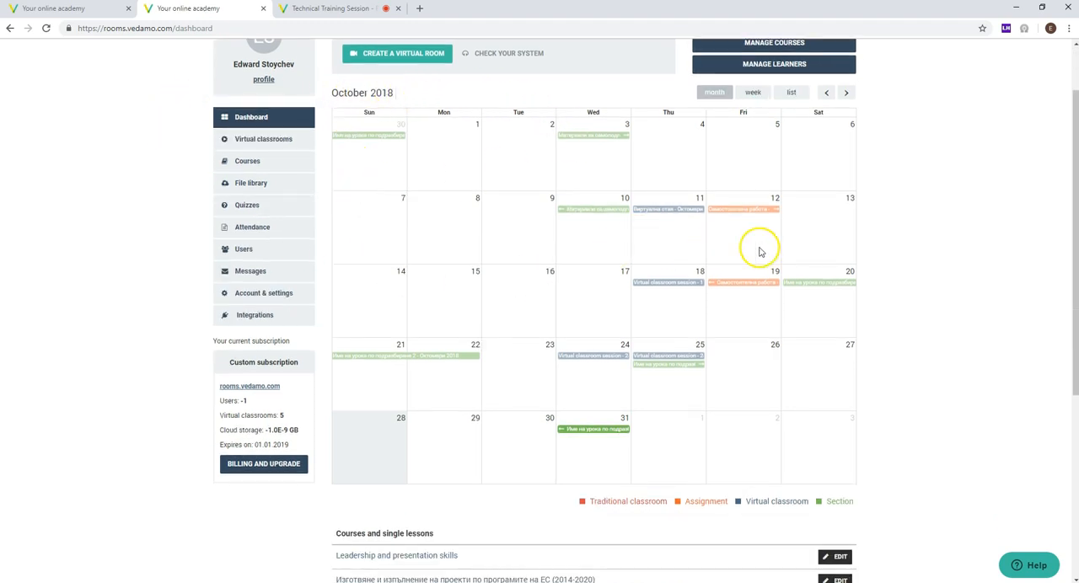
left_click(734, 289)
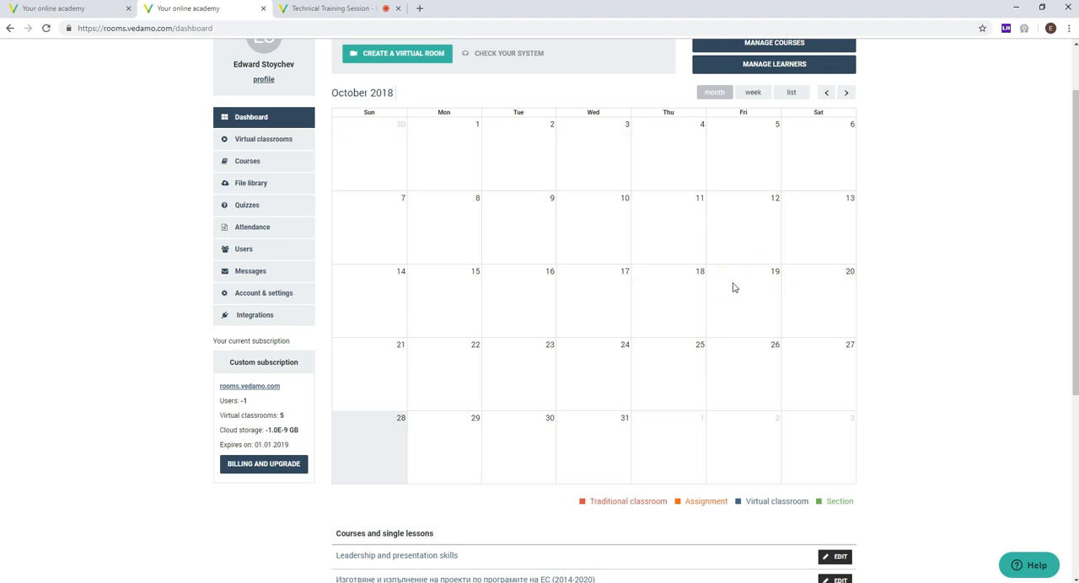
left_click_drag(733, 288, 604, 212)
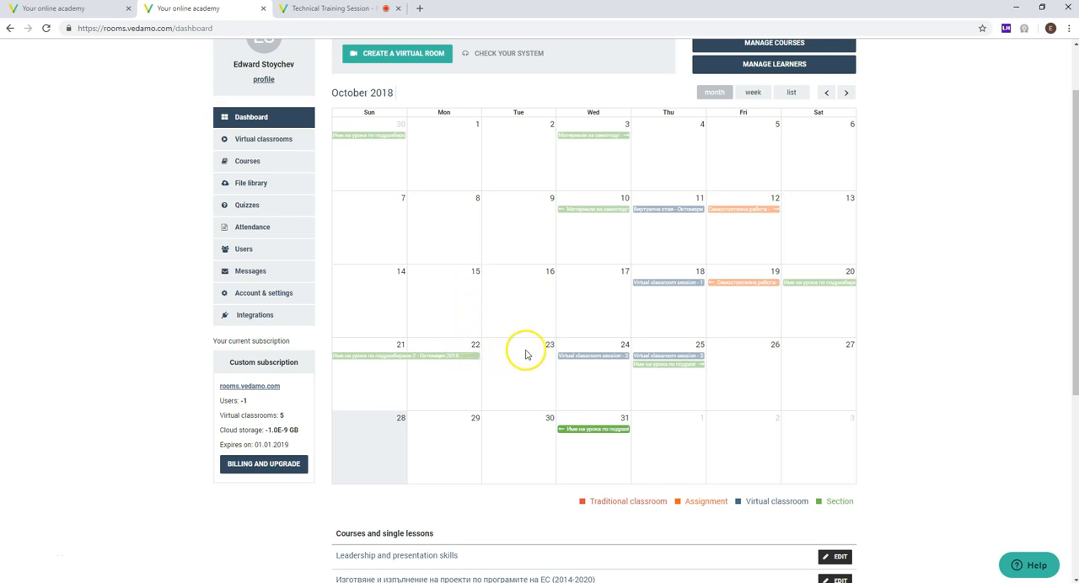
Step: View the details of the October 24 virtual classroom session in the calendar, close them, and look over the dashboard
left_click(586, 359)
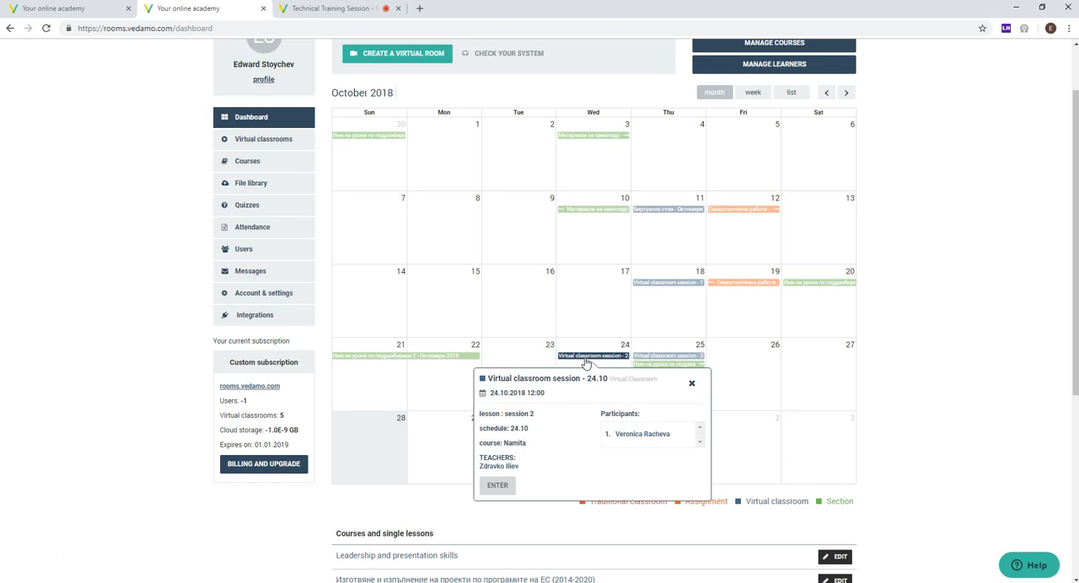
scroll(586, 363, "up", 1)
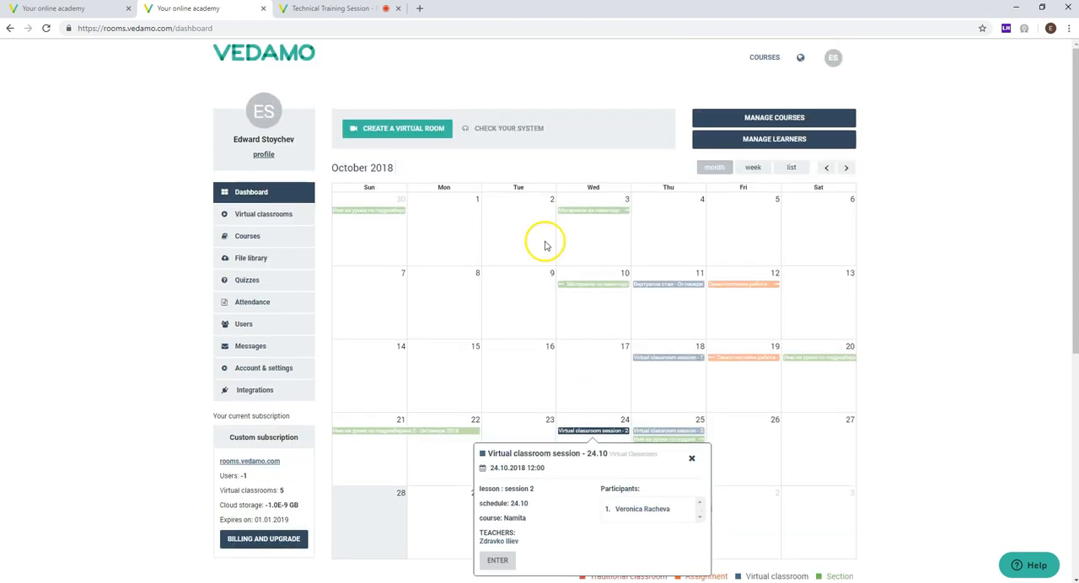
left_click(694, 459)
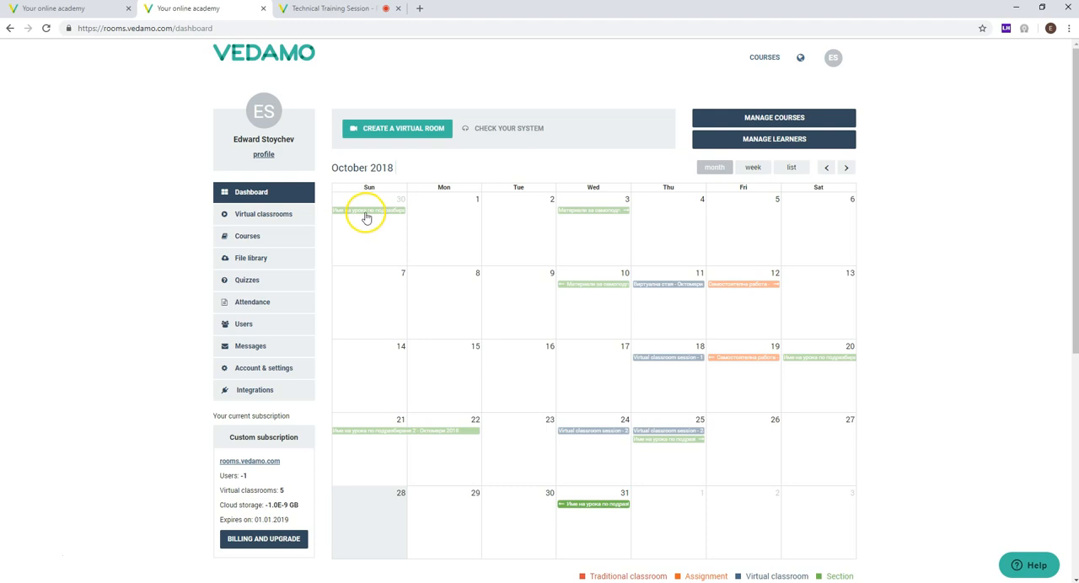
scroll(517, 270, "down", 2)
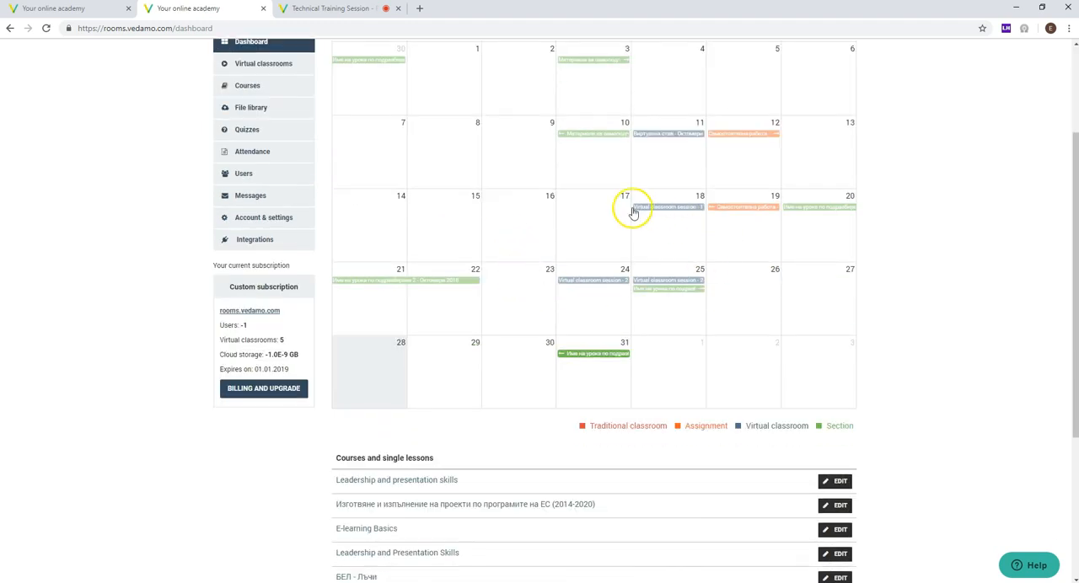
scroll(400, 198, "up", 1)
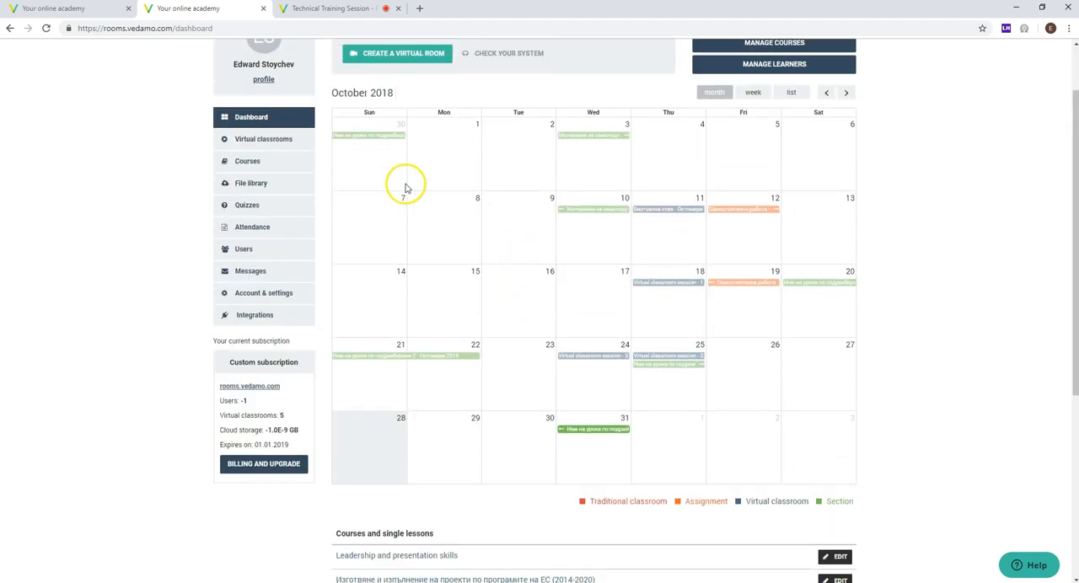
scroll(381, 163, "up", 1)
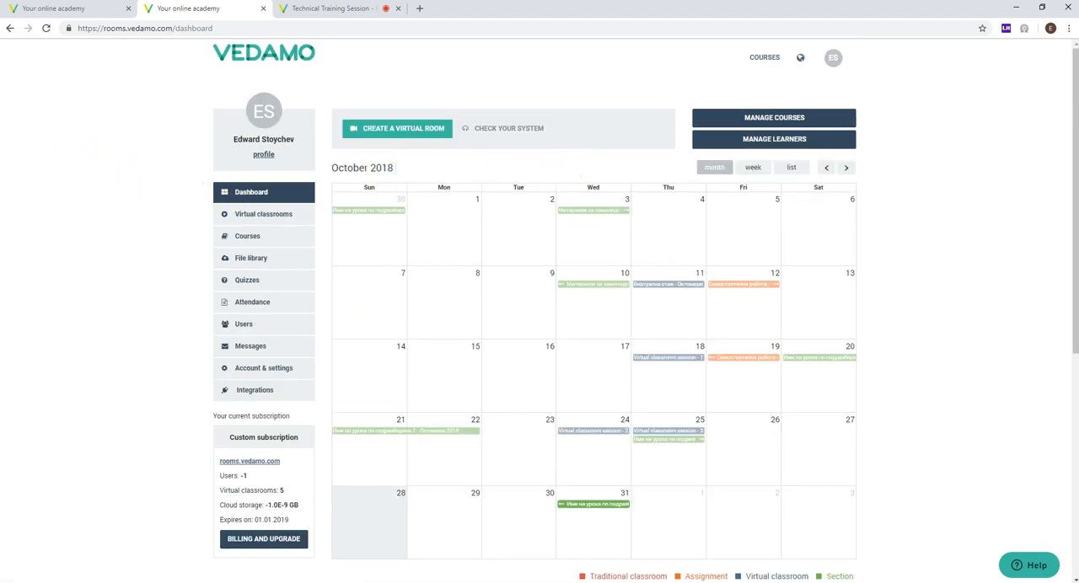
Step: Open the virtual classrooms list and examine the creator, participants, date and status of the Technical Training Session - Recording room
left_click(259, 218)
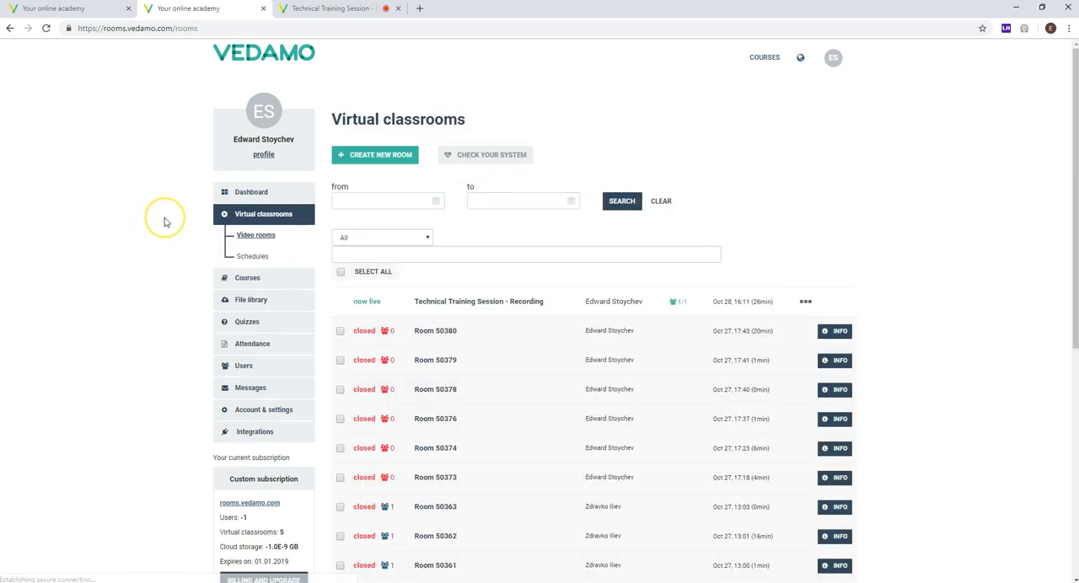
scroll(165, 221, "down", 1)
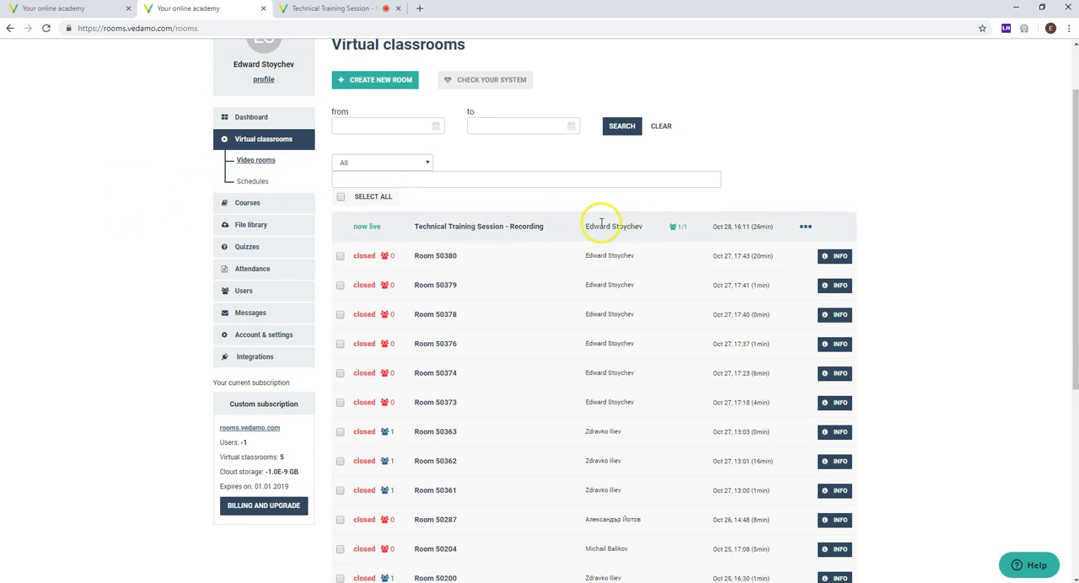
left_click_drag(584, 226, 655, 226)
left_click_drag(775, 225, 713, 234)
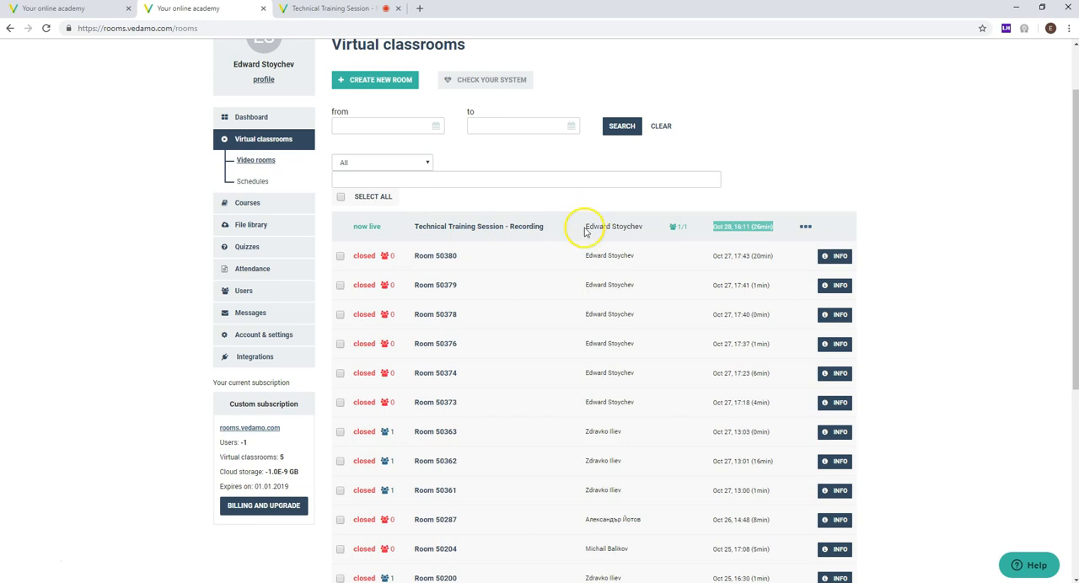
left_click(702, 232)
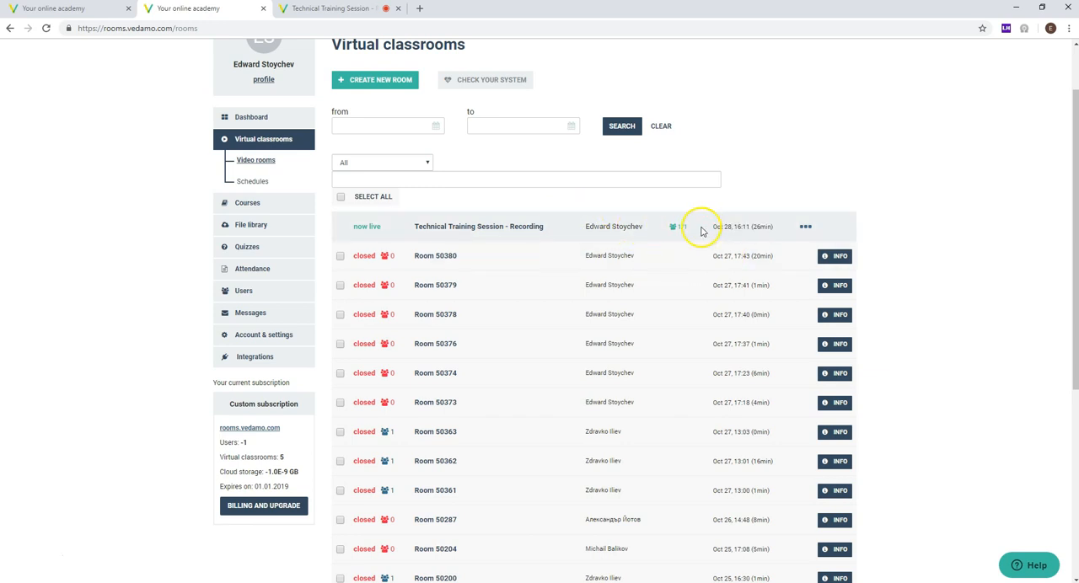
left_click_drag(771, 229, 354, 231)
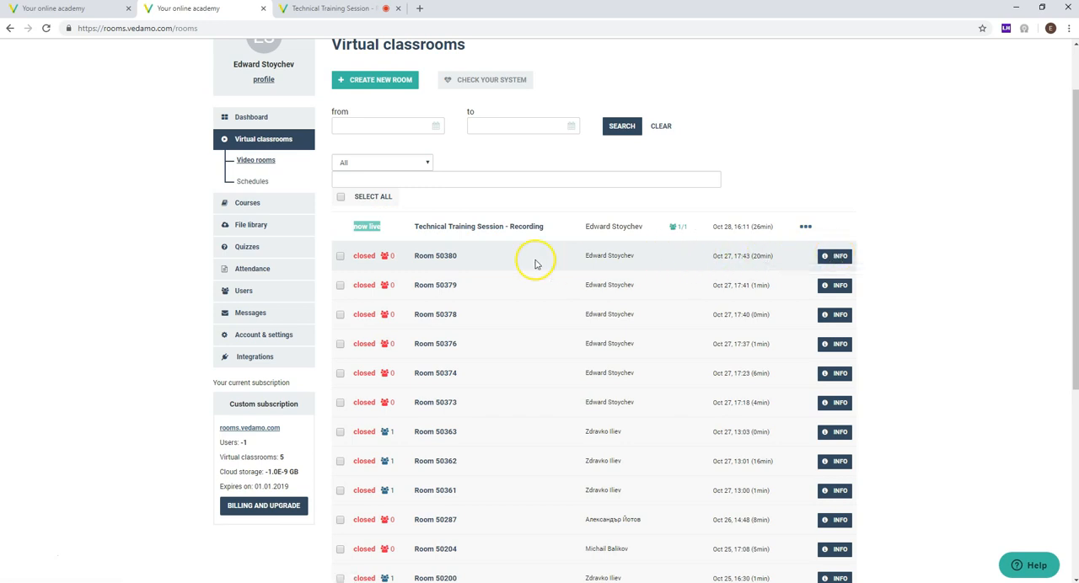
Step: Open the information page of Room 50380 and examine its classroom link
left_click(828, 261)
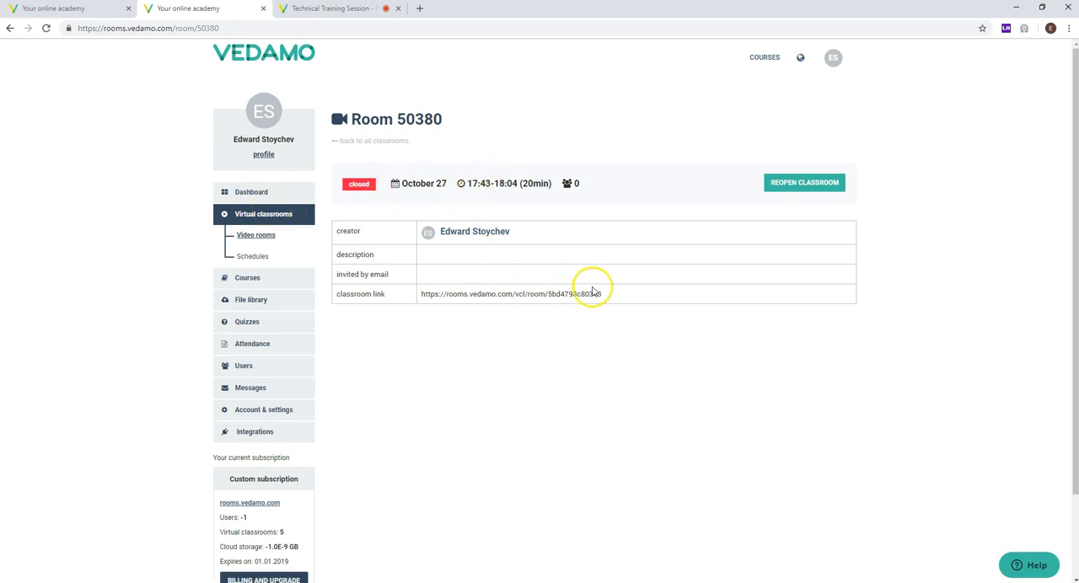
left_click_drag(602, 294, 413, 298)
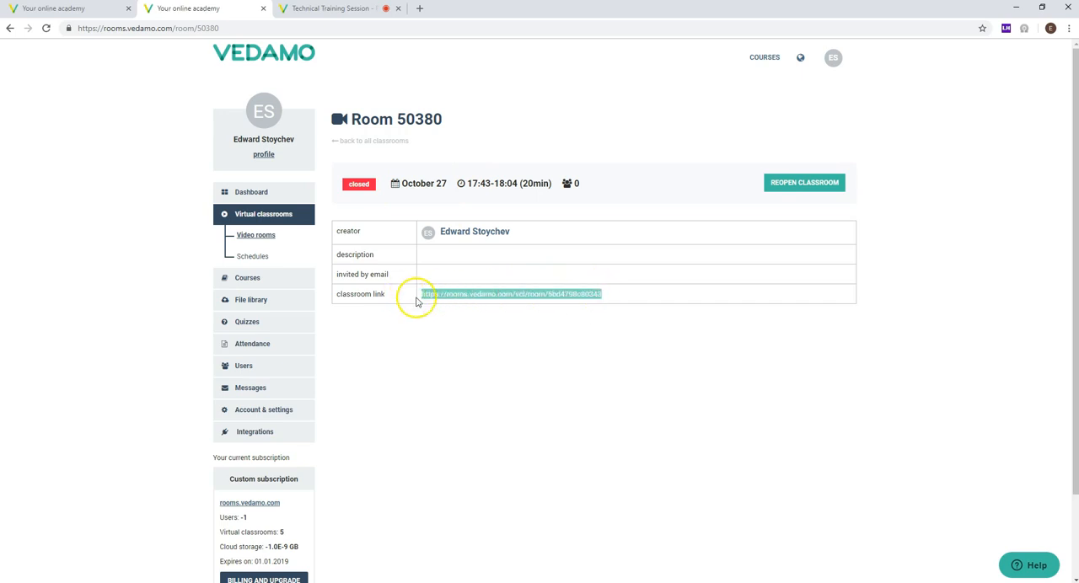
left_click_drag(602, 291, 400, 306)
Step: View the information page of Room 50379 and return to the virtual classrooms list
left_click(264, 216)
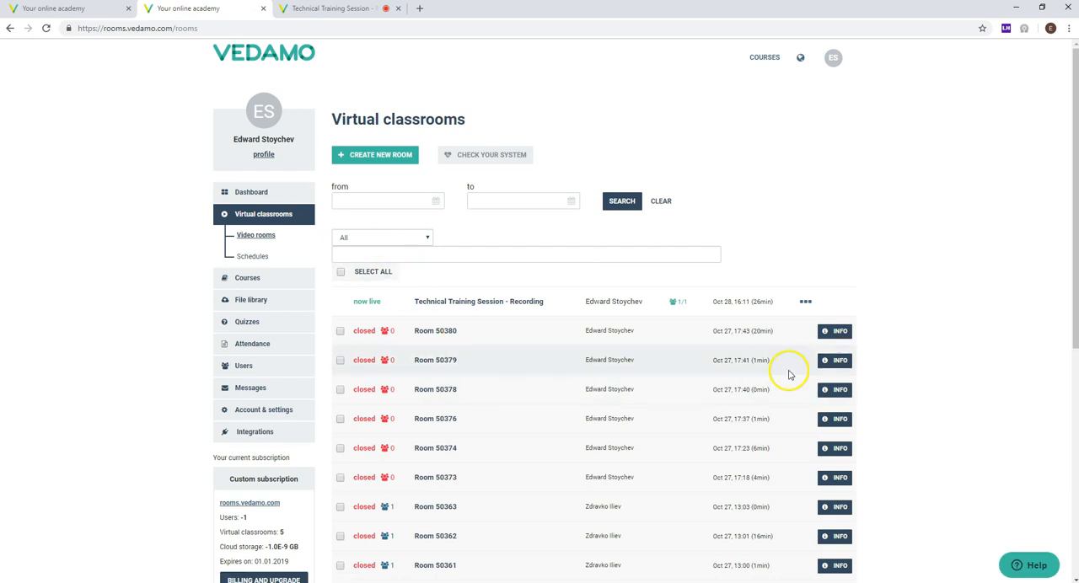
left_click(835, 361)
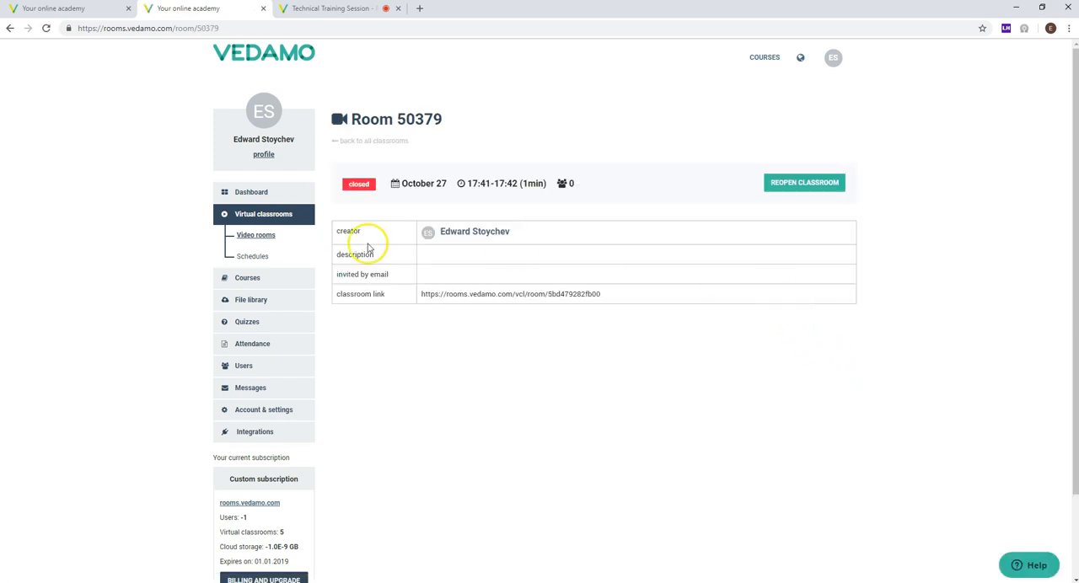
left_click(255, 221)
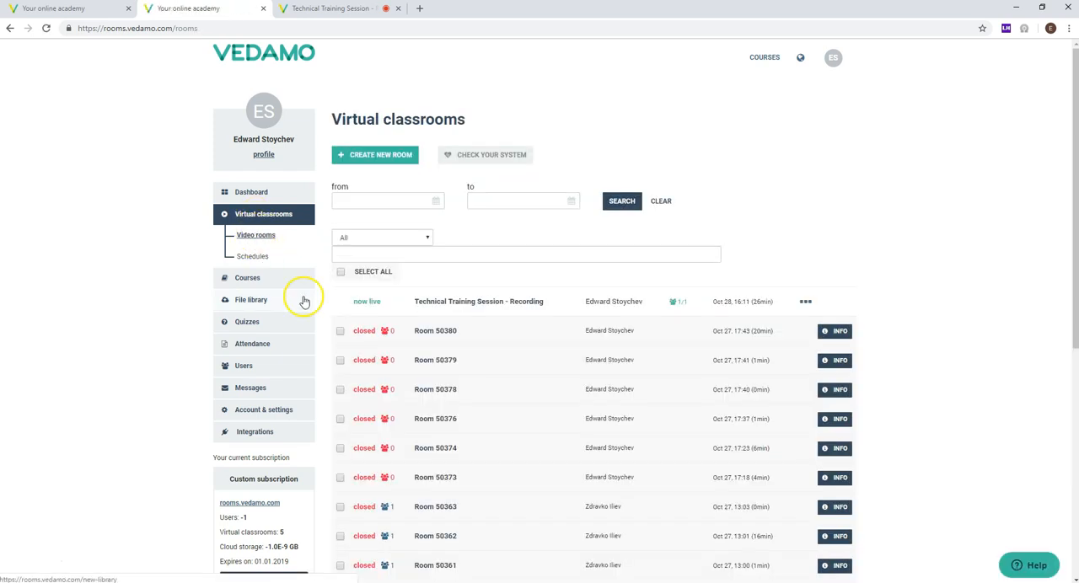
Step: Open the information page of the closed "test" room from October 25 at 12:54
scroll(301, 300, "down", 1)
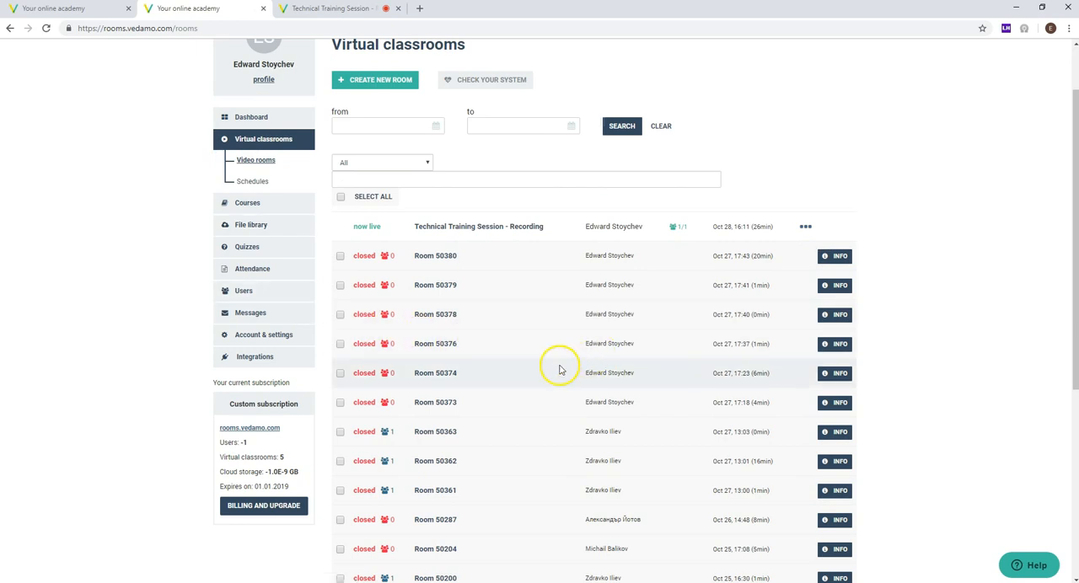
scroll(568, 363, "down", 4)
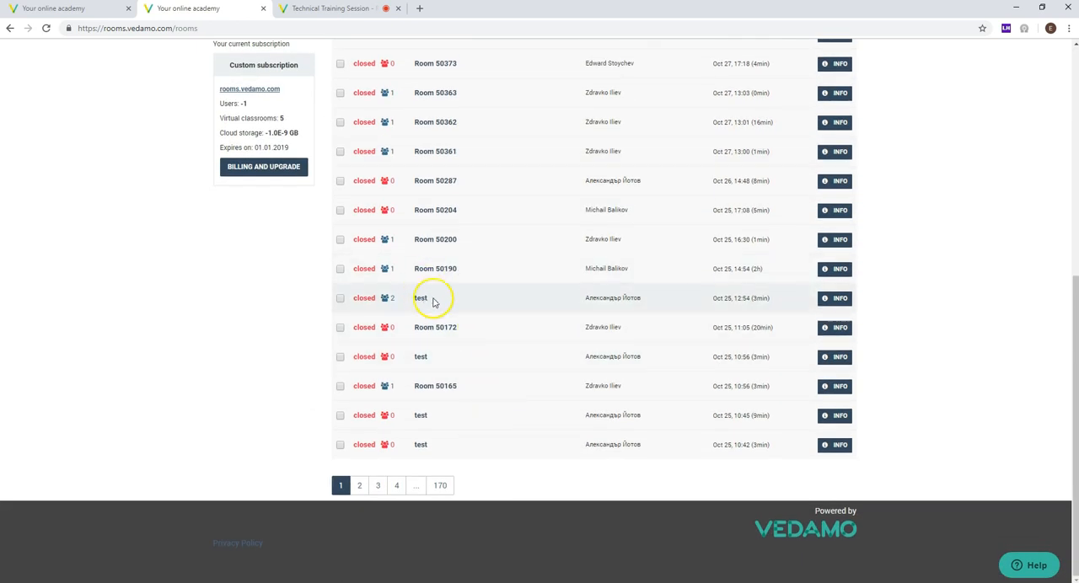
left_click(831, 304)
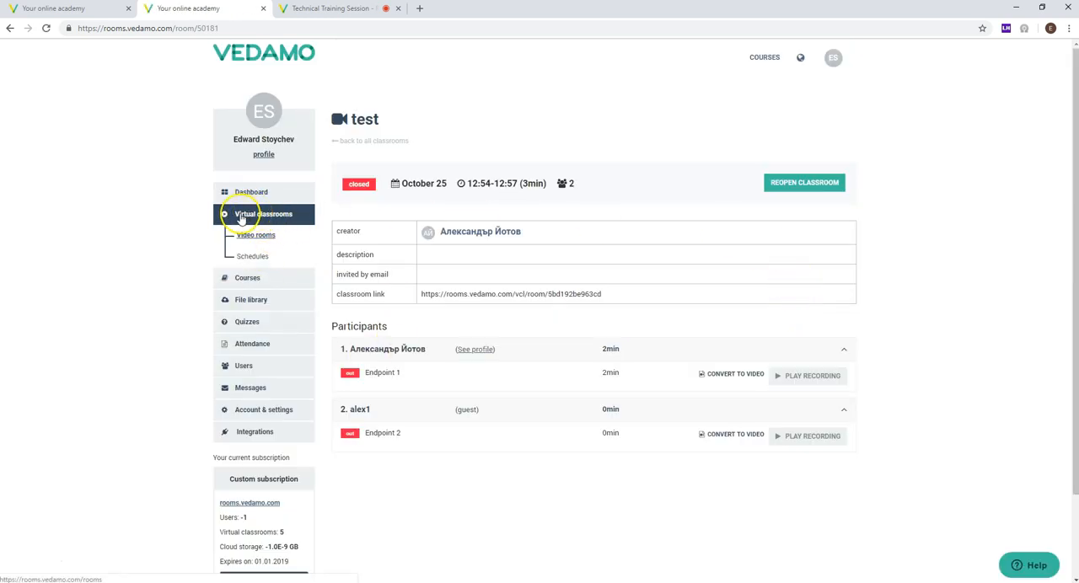
left_click(6, 35)
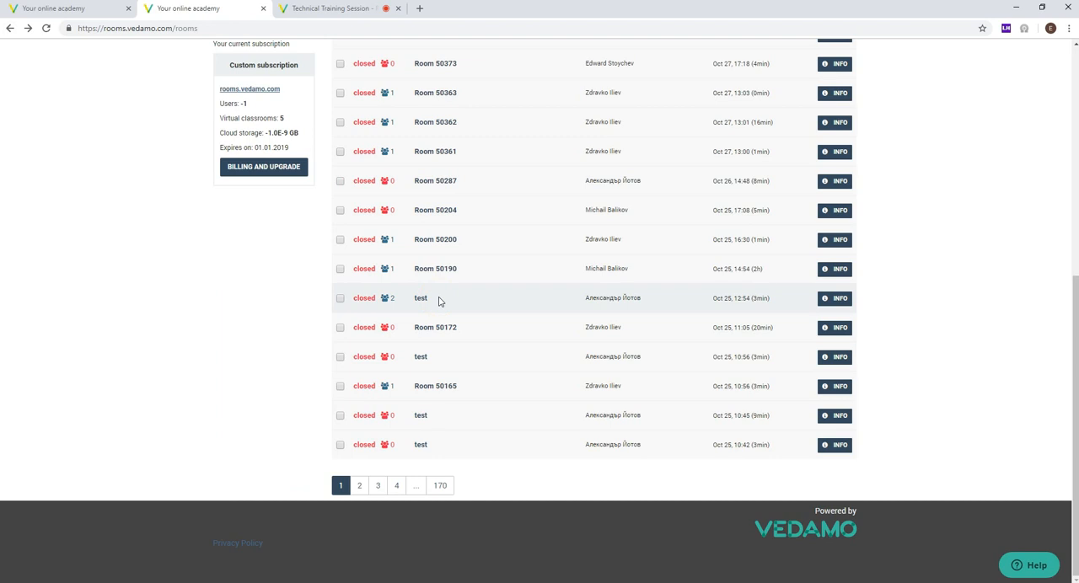
left_click(835, 300)
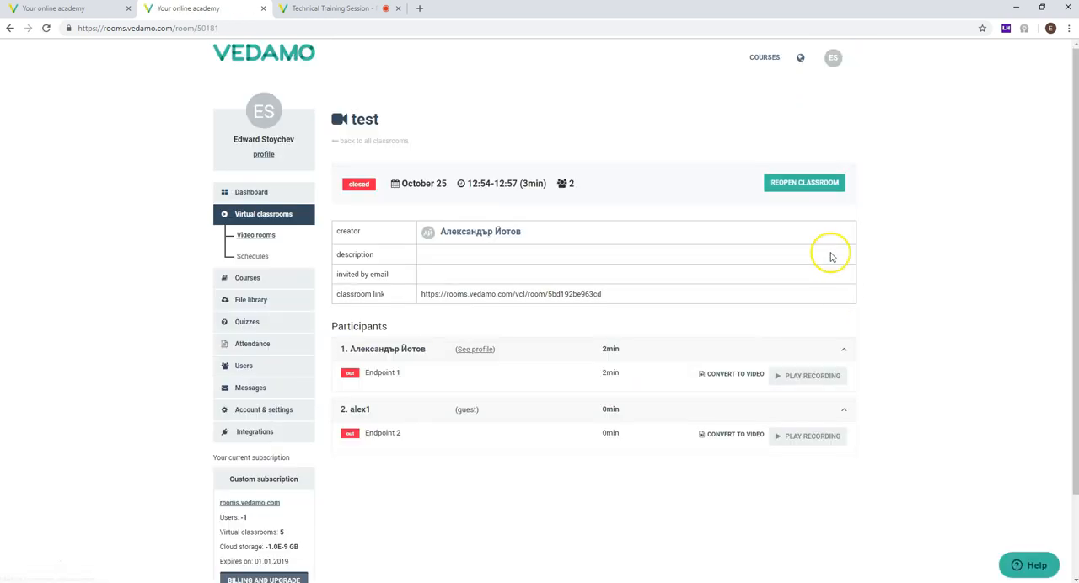
Step: Examine the recording playback and video conversion options for the first participant's Endpoint 1
scroll(350, 257, "down", 2)
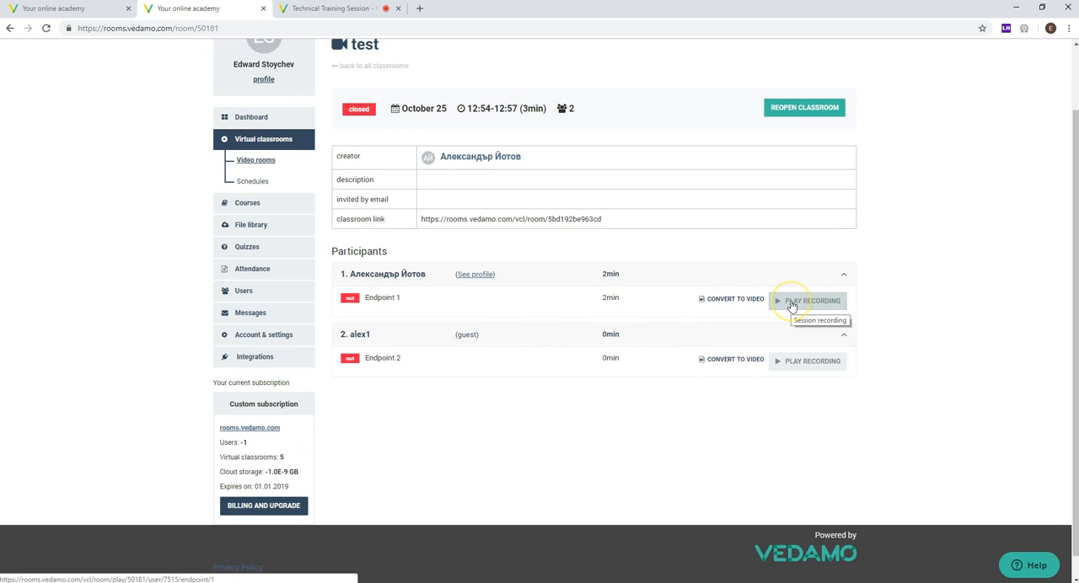
left_click(793, 305)
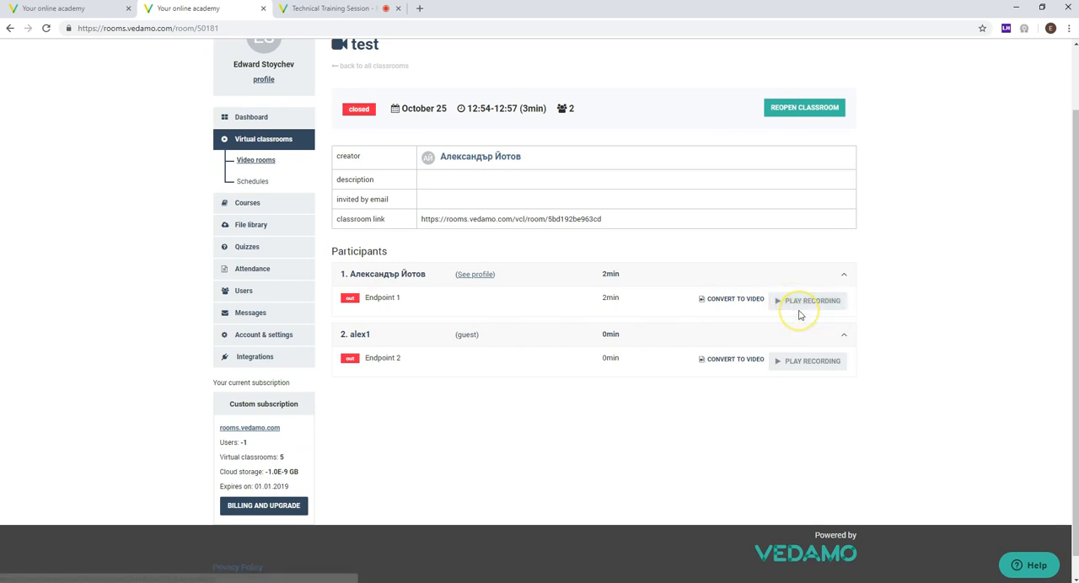
left_click(879, 318)
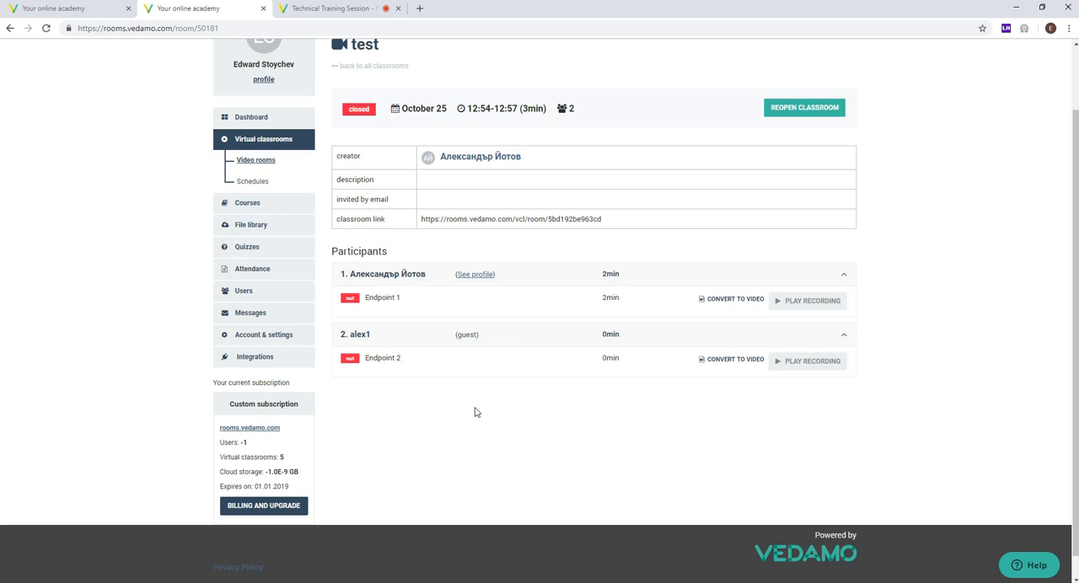
left_click(728, 305)
Step: Start a new course from the courses list and name it "Technical Technical Session Course"
left_click(253, 204)
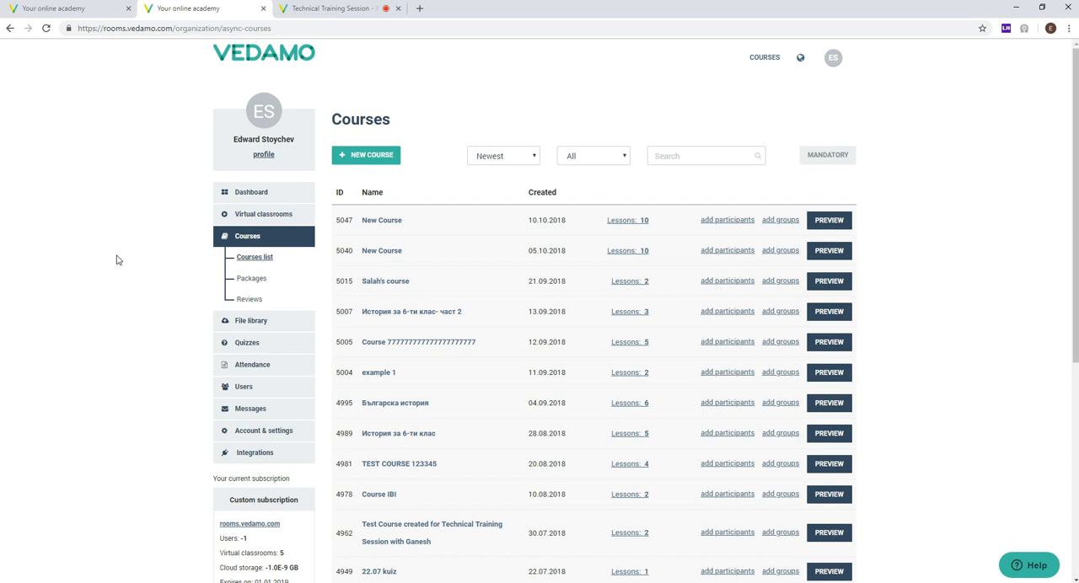
left_click(359, 164)
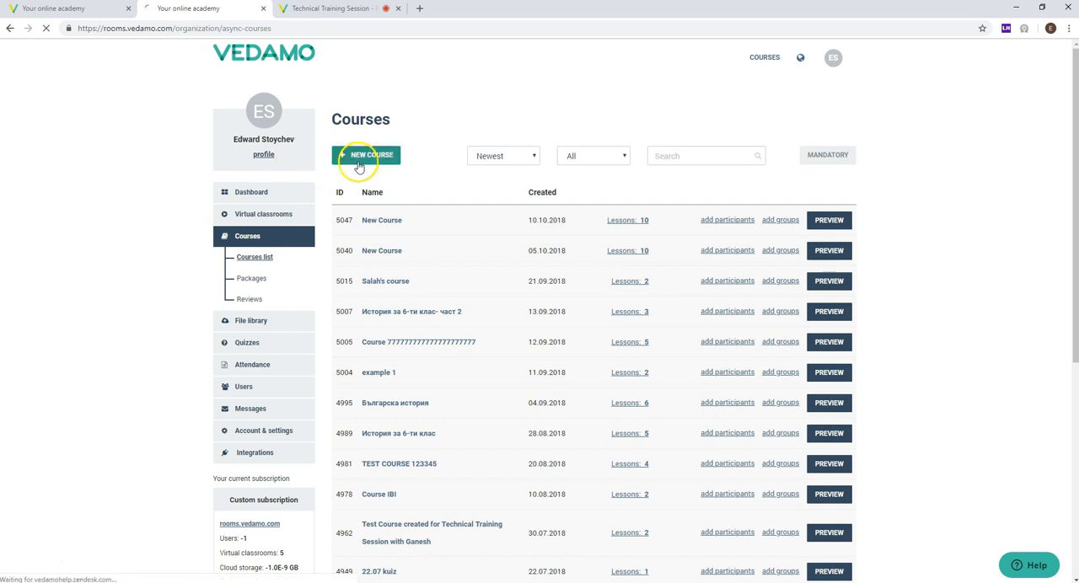
left_click(373, 224)
type("Te")
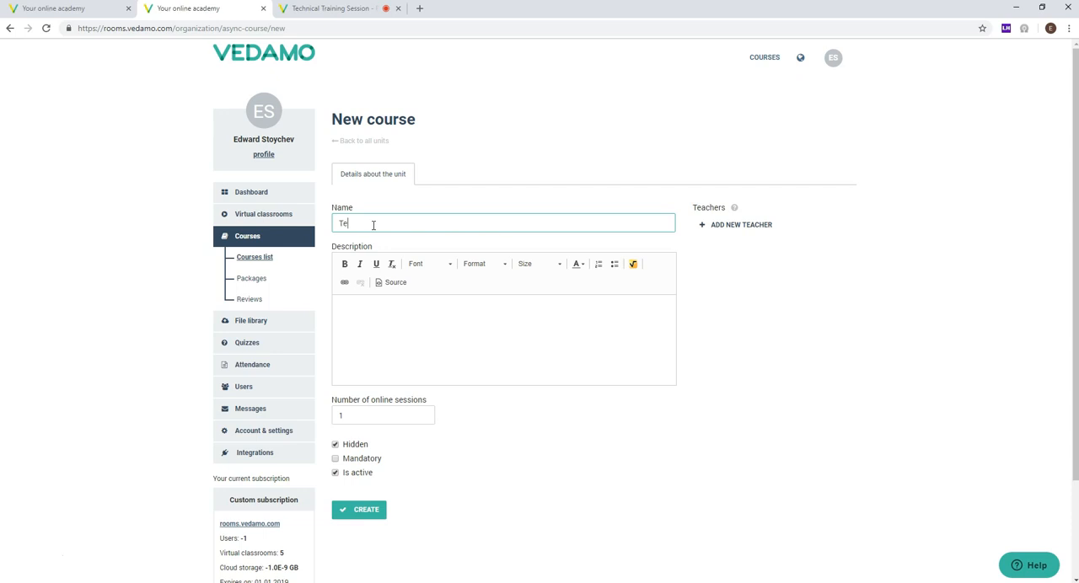
type("chnical Technical Session Course")
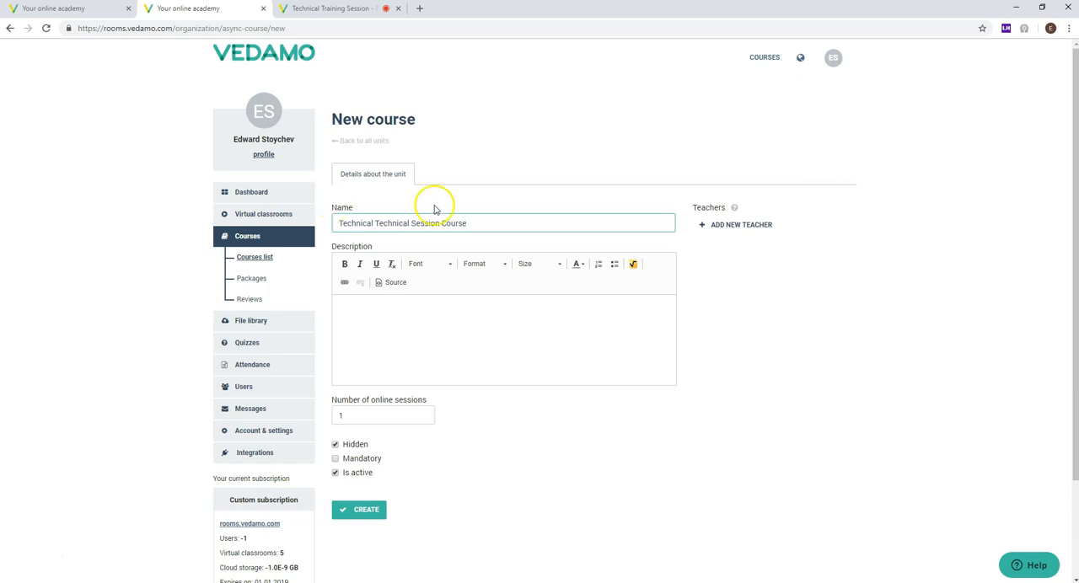
Step: Enter "Optional" as the course description and keep the number of online sessions at 1
left_click(425, 310)
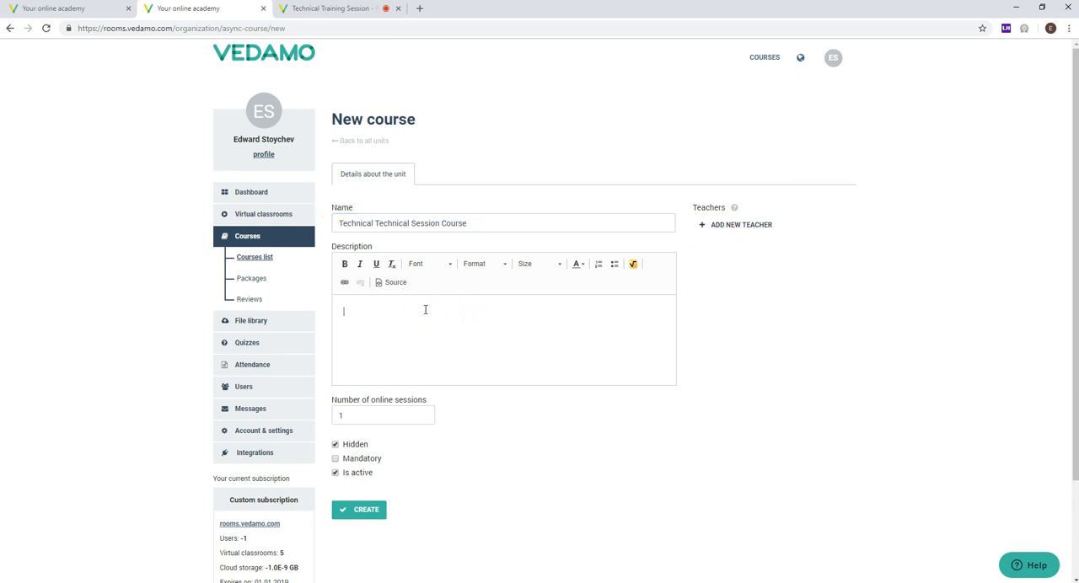
type("Optional")
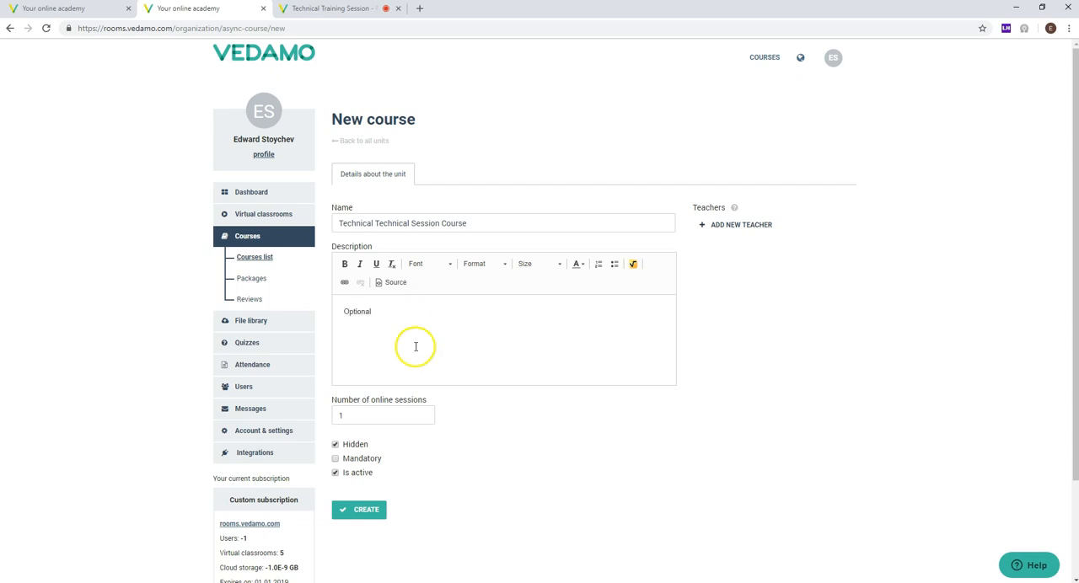
left_click(368, 422)
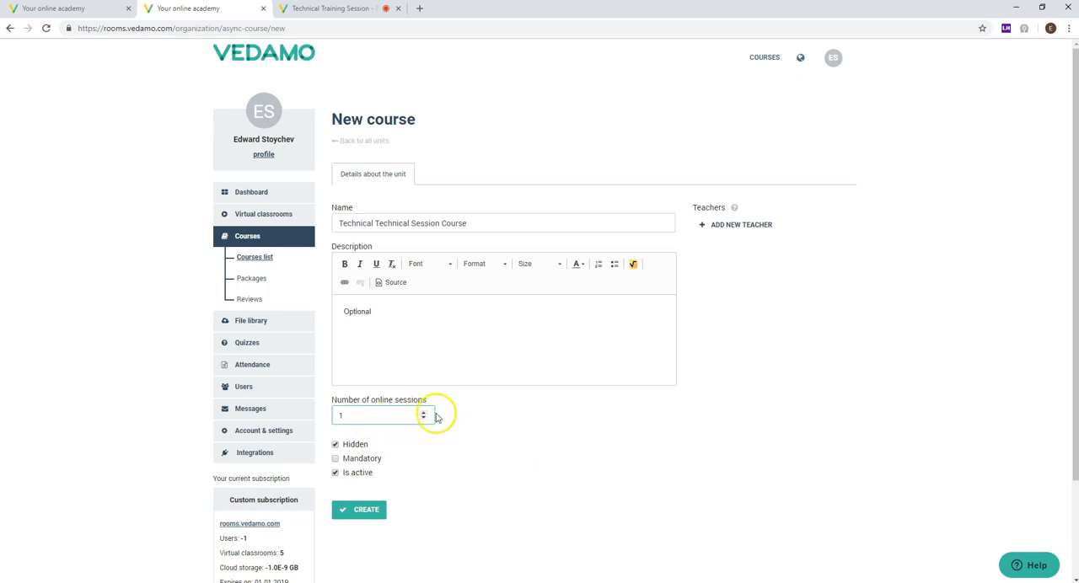
left_click(461, 422)
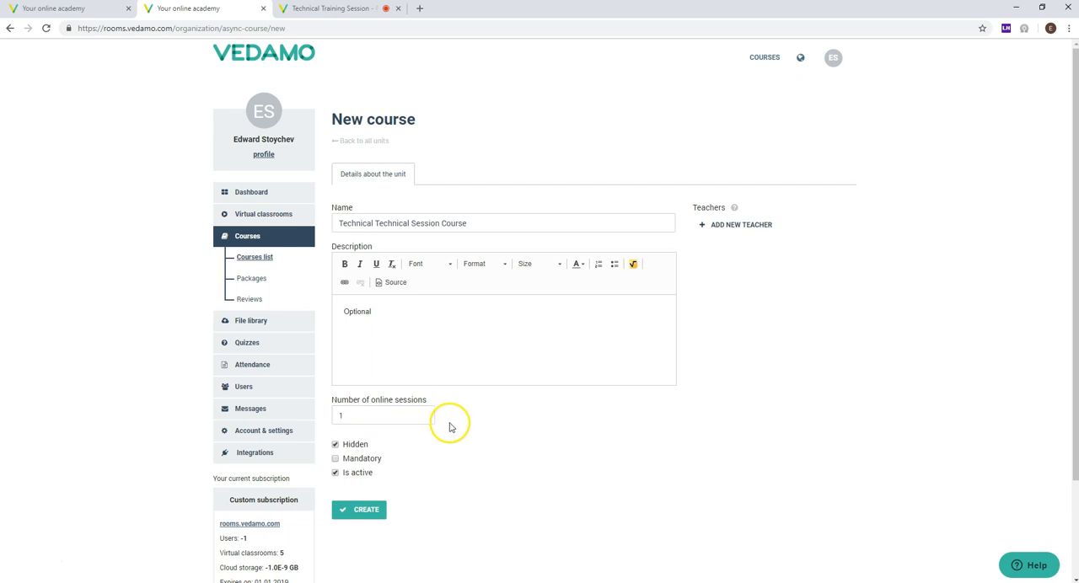
left_click(392, 417)
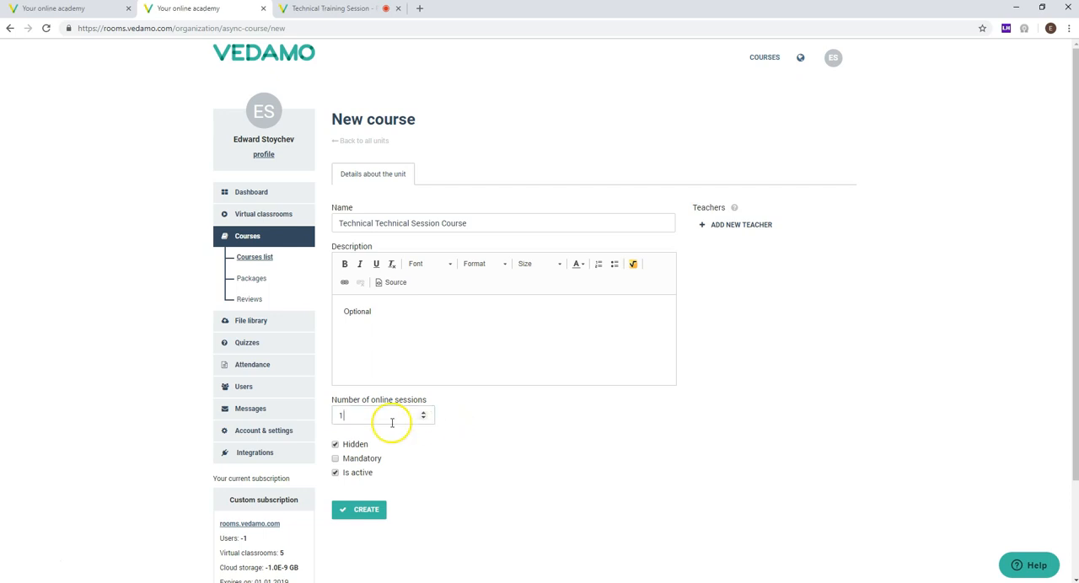
left_click(461, 449)
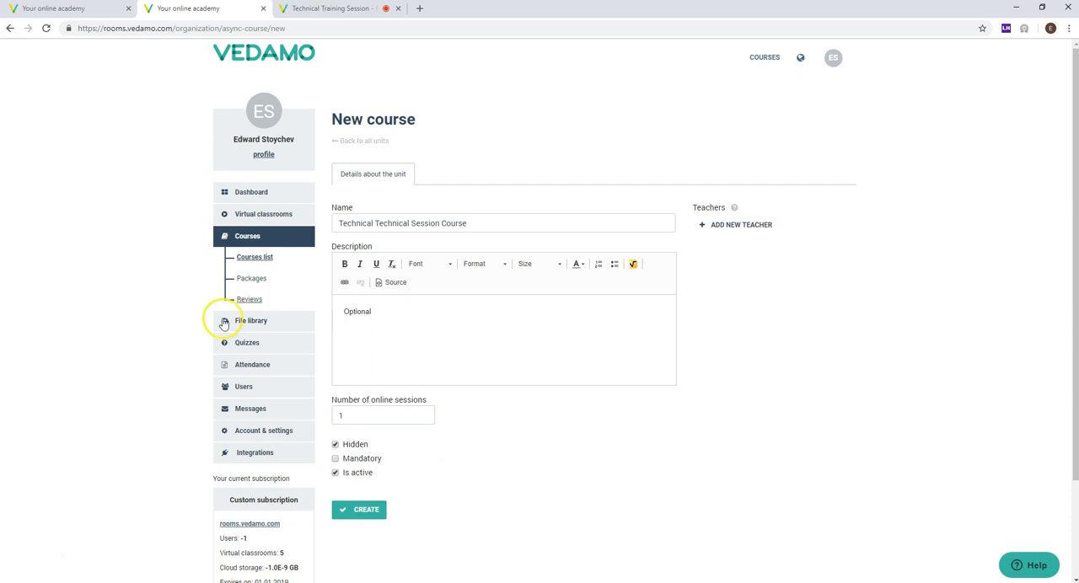
Step: Turn off the Hidden option for the new course
scroll(390, 444, "down", 1)
scroll(390, 445, "down", 1)
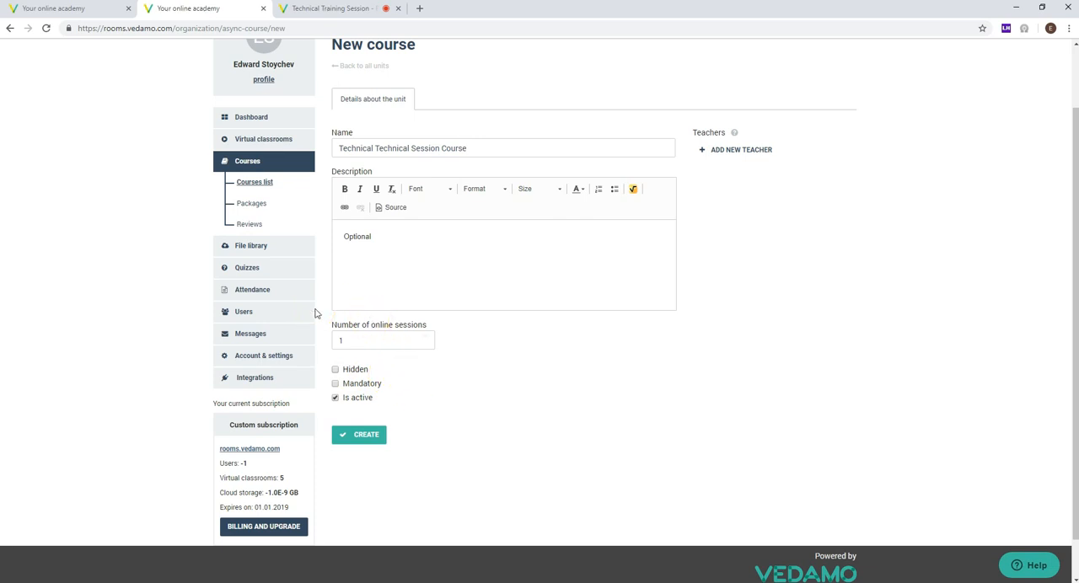
scroll(637, 220, "up", 2)
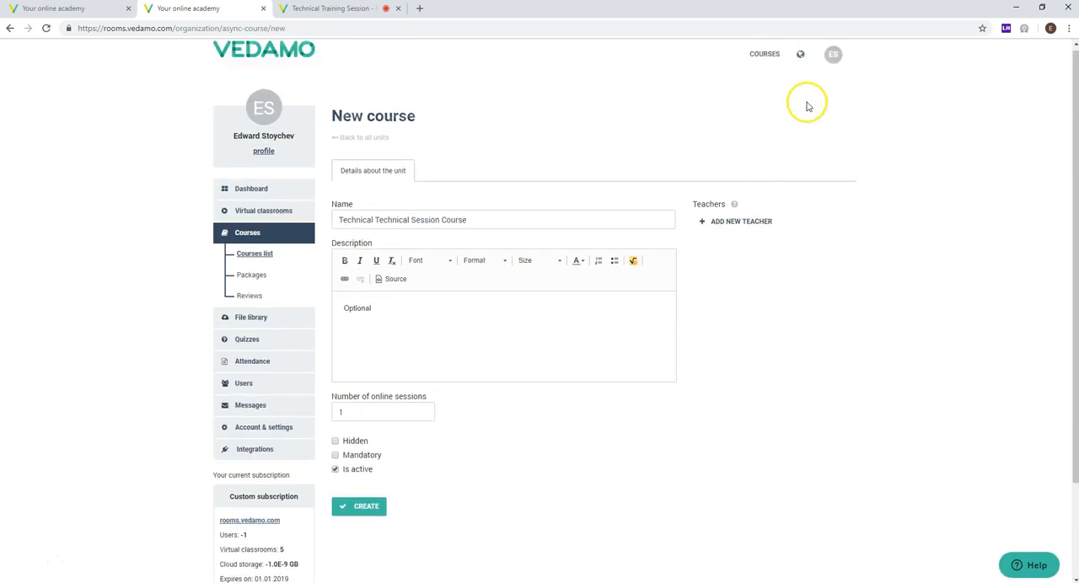
Step: Open the academy's public All Courses page in a separate tab, look it over and return to the new course form
left_click(765, 59)
middle_click(766, 67)
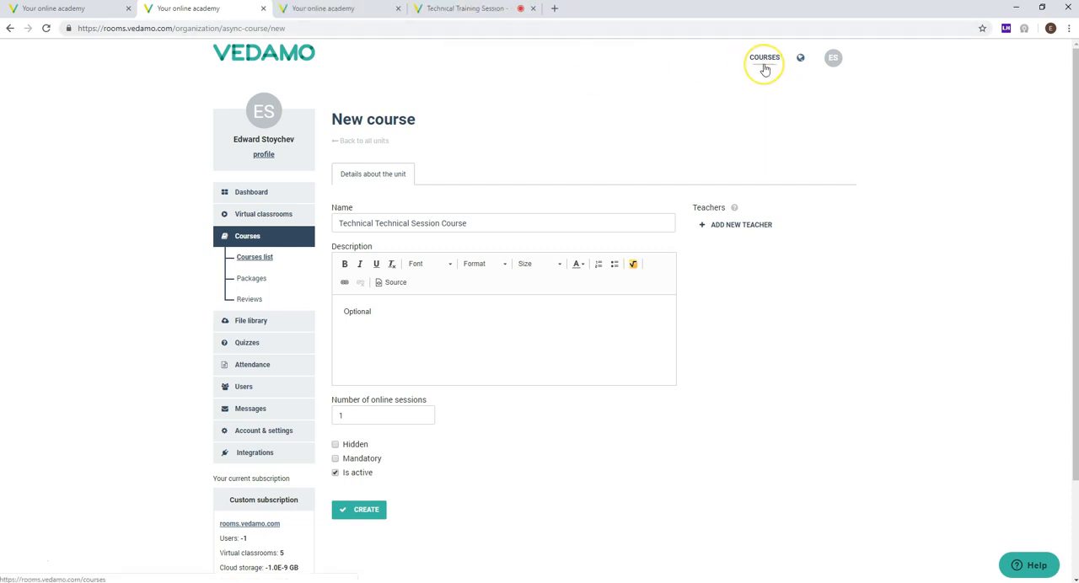
left_click(340, 12)
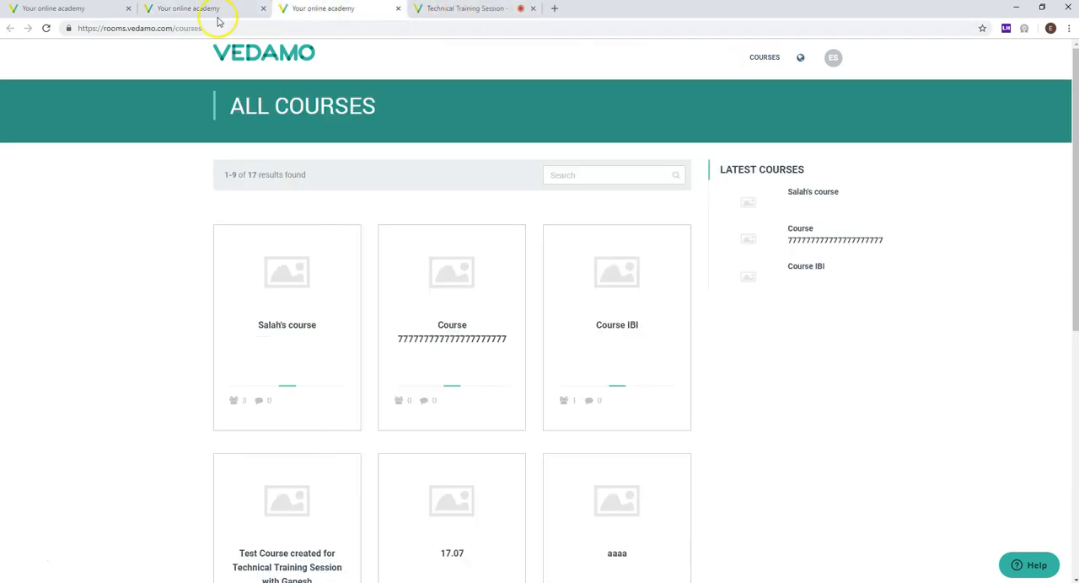
scroll(465, 160, "down", 5)
scroll(422, 194, "up", 3)
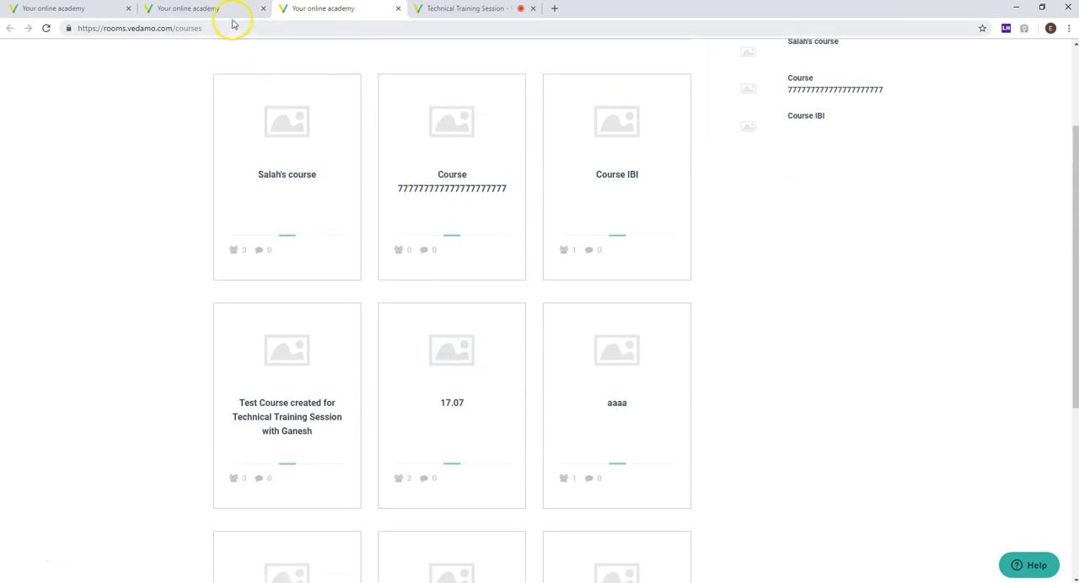
left_click(222, 13)
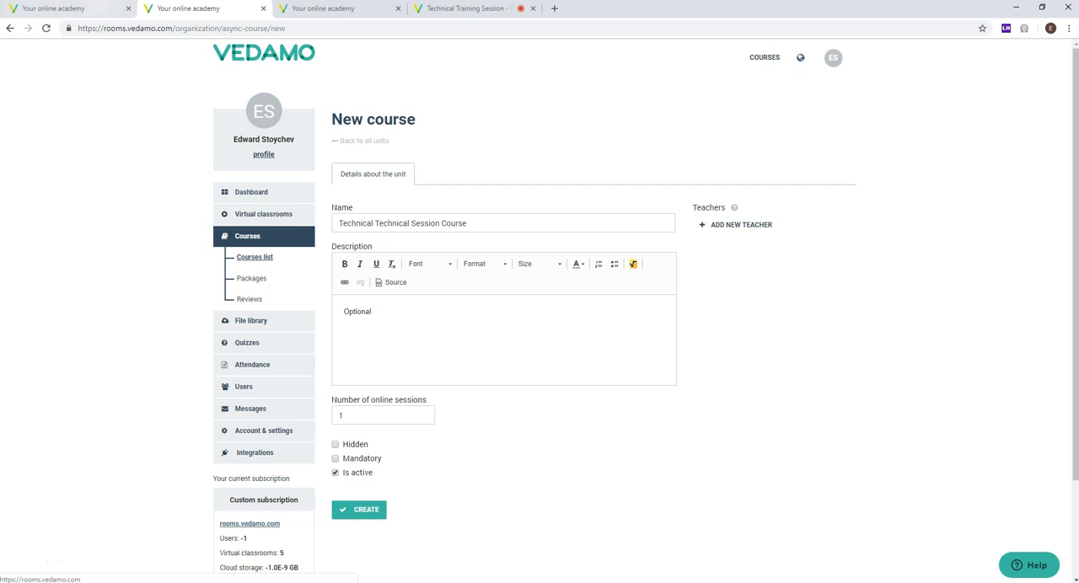
Step: Examine the course cards on both pages of the public All Courses catalogue, then return to the new course form
left_click(291, 10)
scroll(189, 159, "up", 3)
scroll(190, 159, "down", 5)
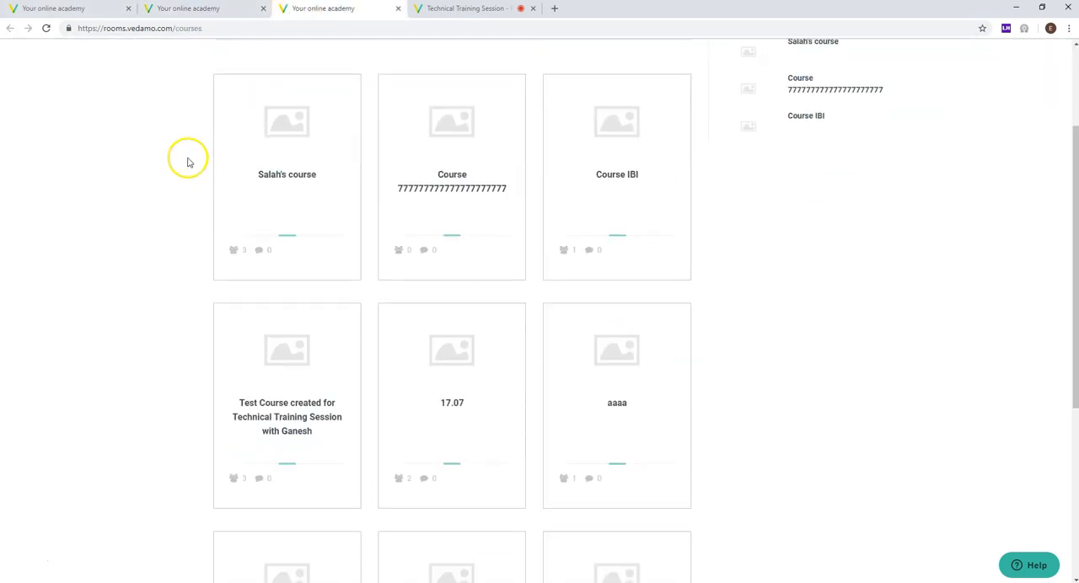
scroll(164, 167, "up", 5)
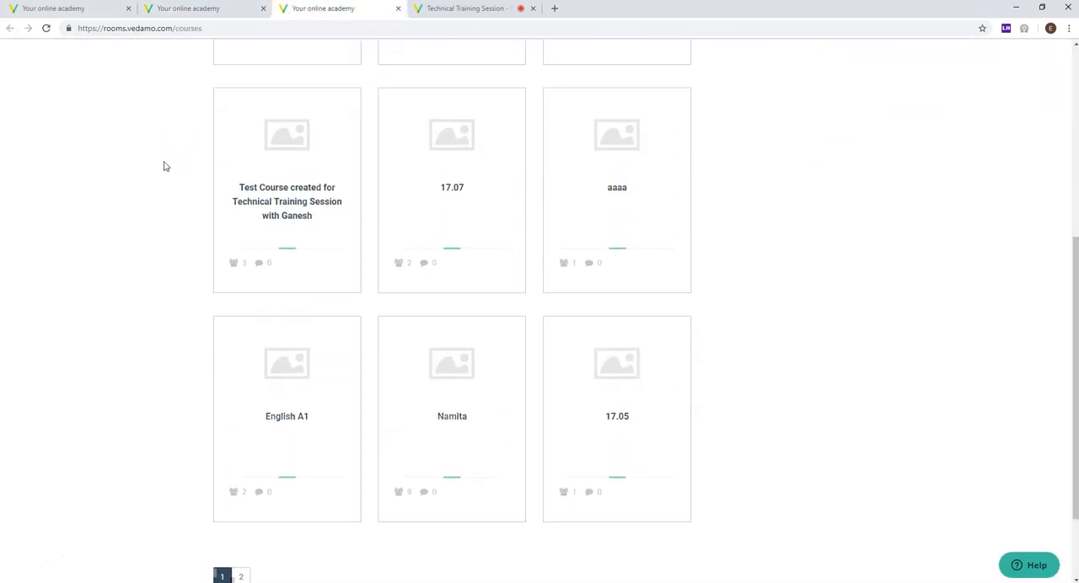
scroll(207, 231, "down", 1)
scroll(172, 239, "up", 1)
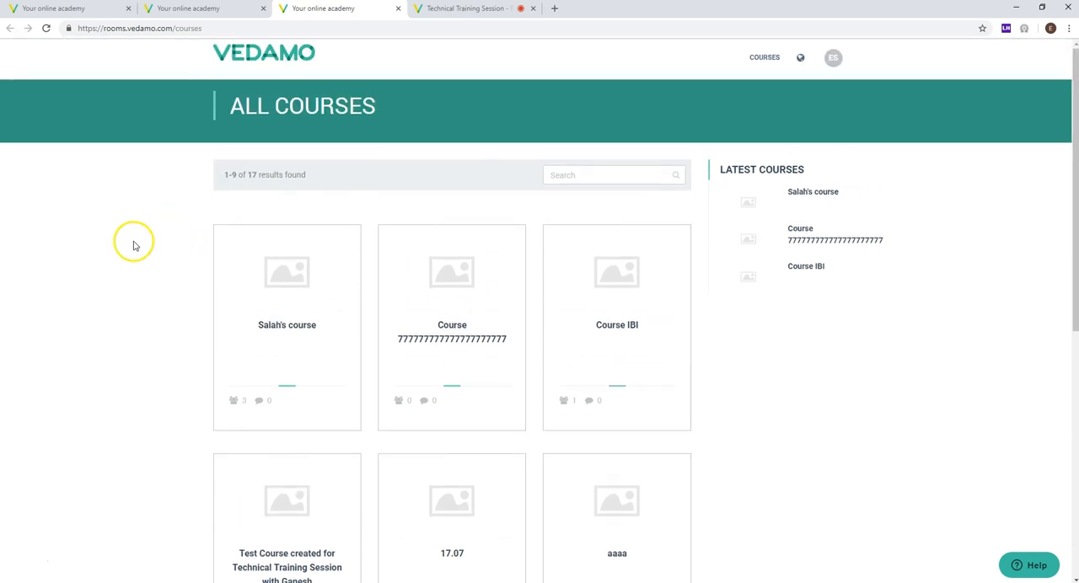
scroll(135, 228, "down", 6)
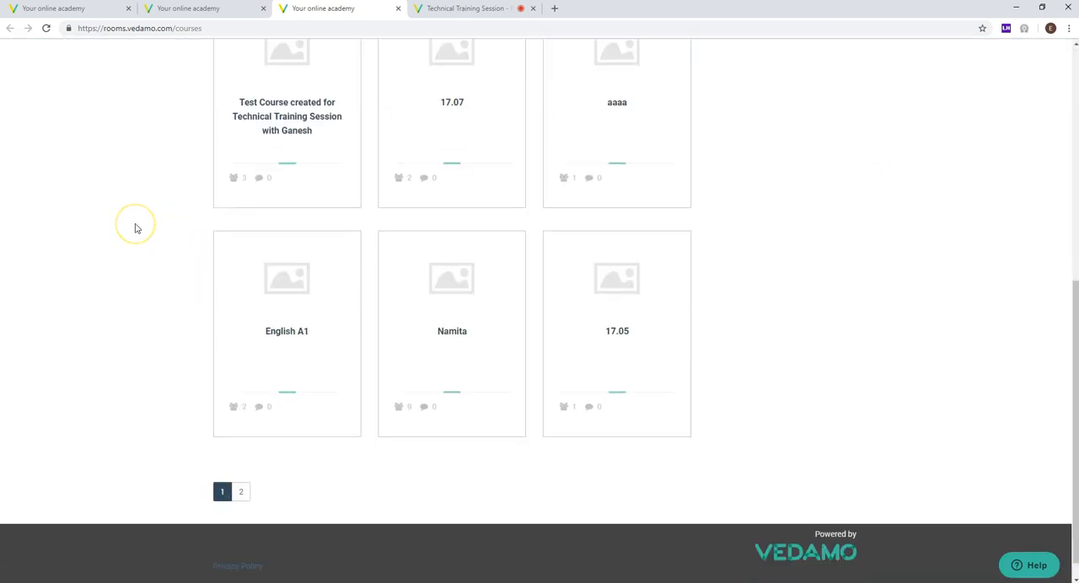
left_click(240, 498)
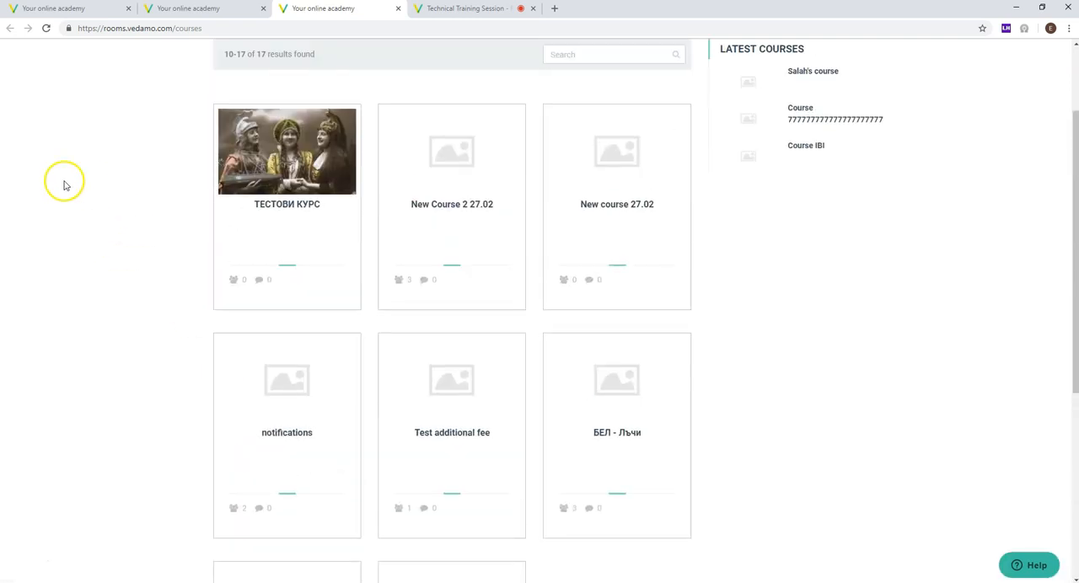
scroll(70, 221, "up", 1)
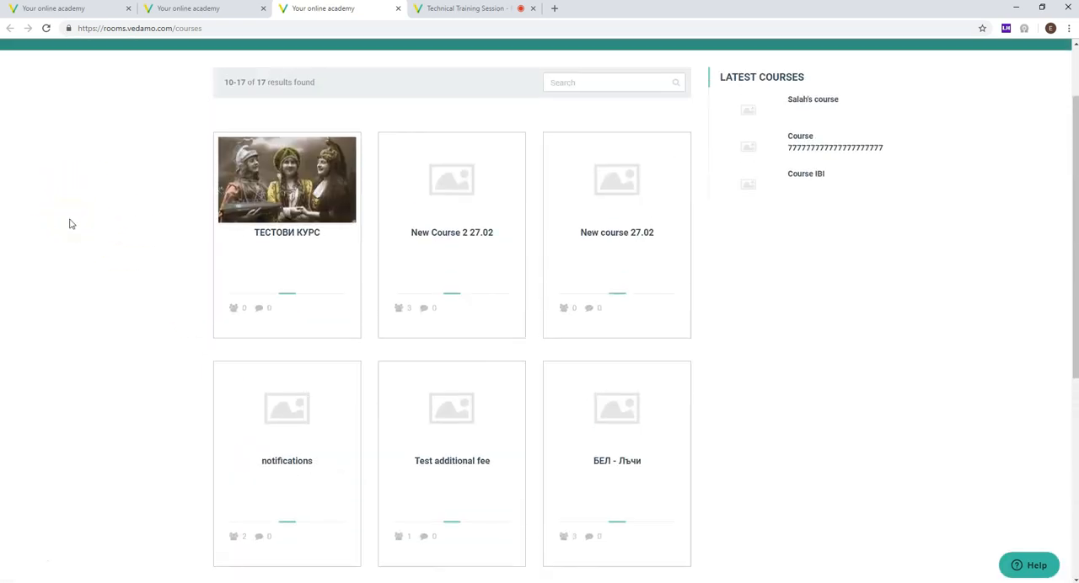
scroll(85, 154, "down", 1)
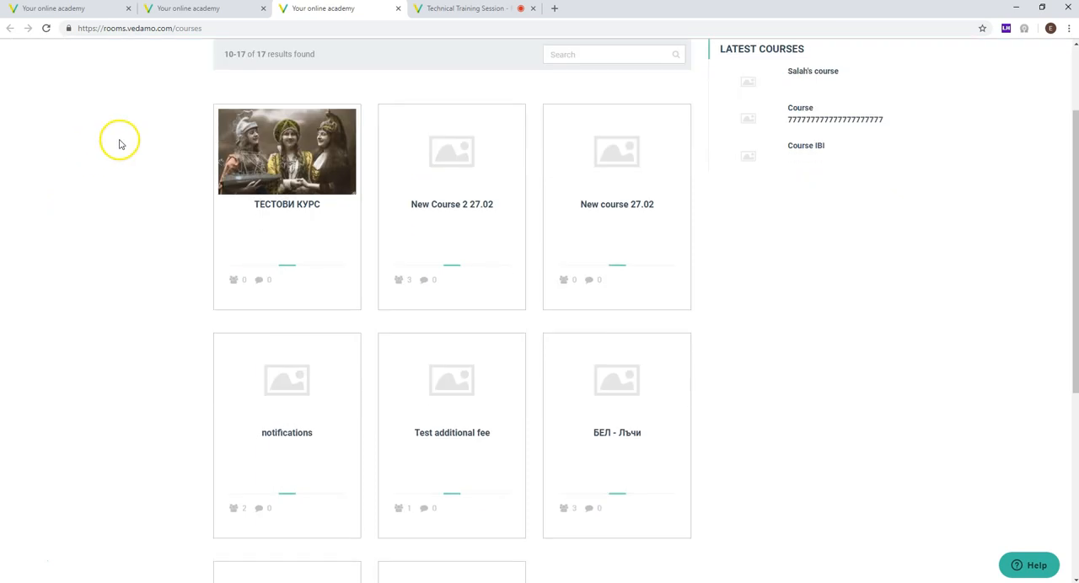
mouse_move(216, 142)
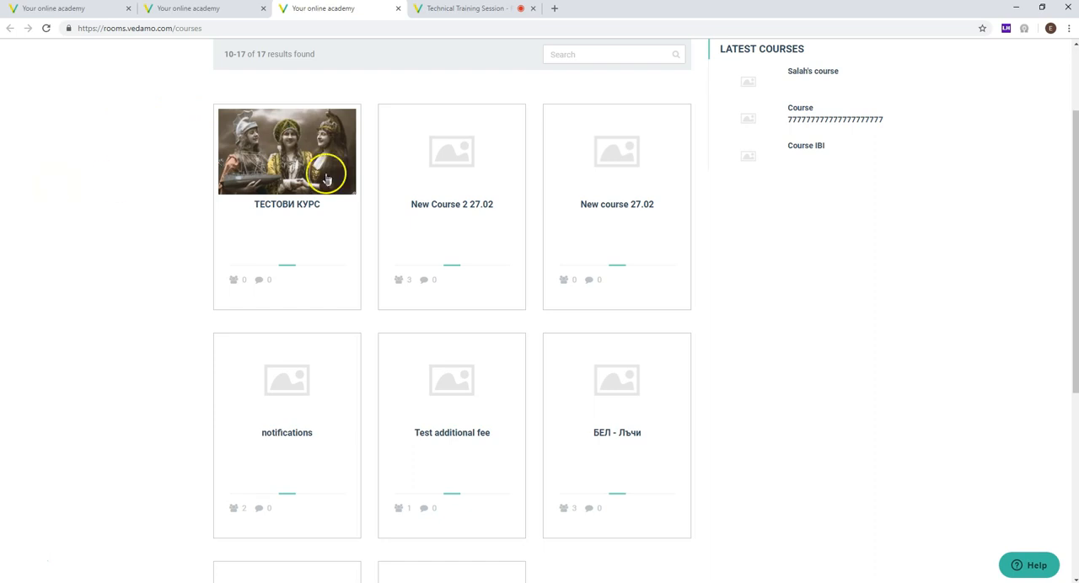
mouse_move(301, 181)
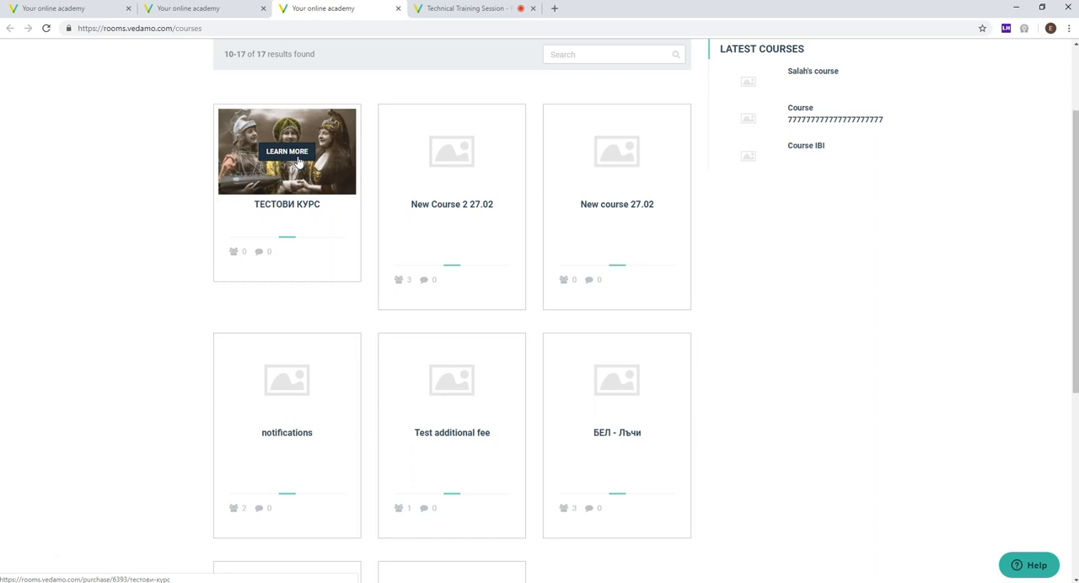
left_click(213, 10)
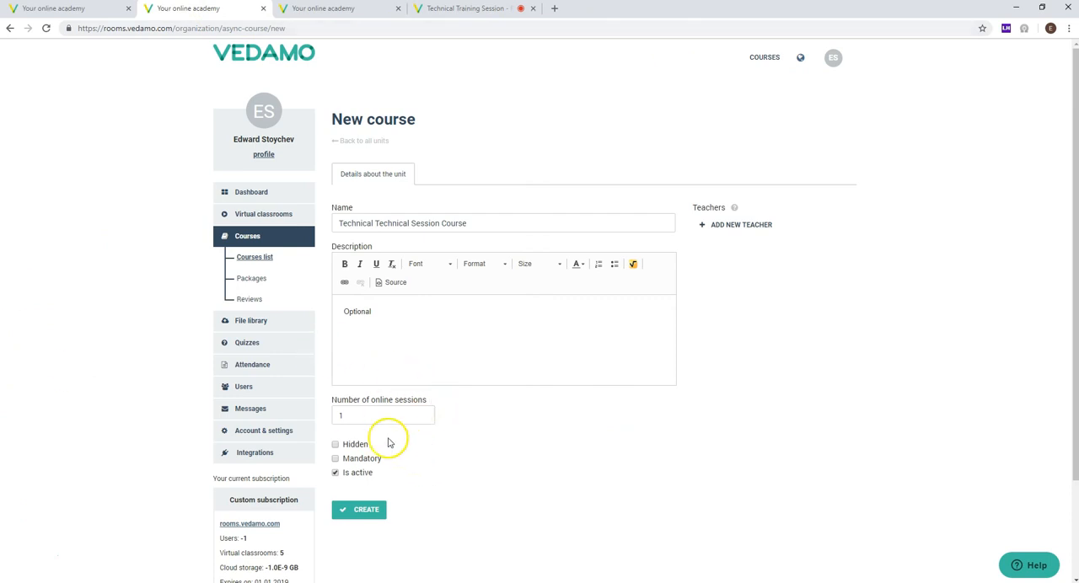
Step: Mark the new course as mandatory, keeping it active and not hidden, and create it
left_click(337, 447)
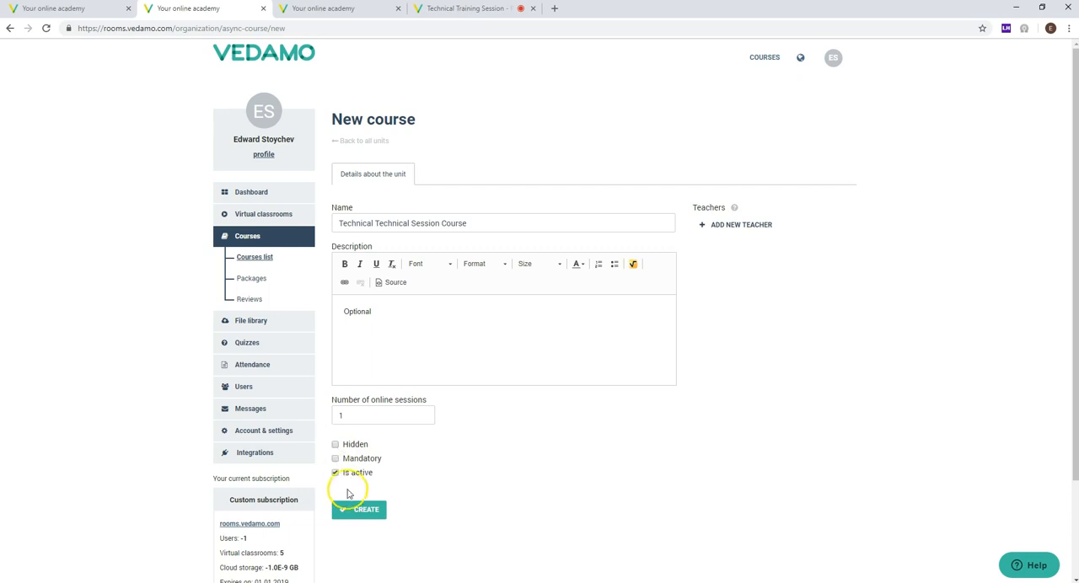
triple_click(354, 444)
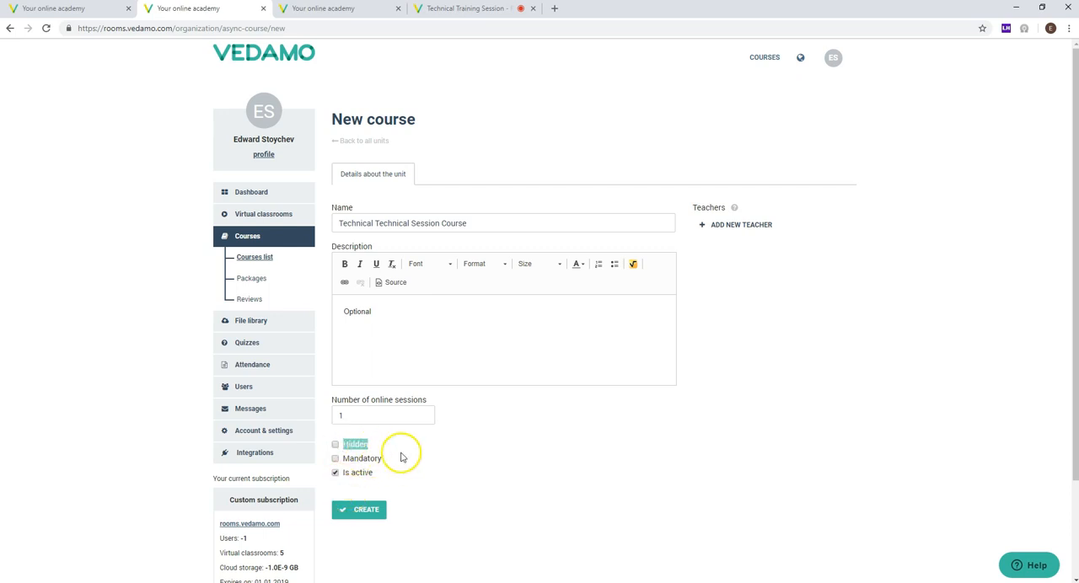
left_click(398, 459)
left_click(335, 459)
left_click_drag(394, 462, 333, 464)
left_click(406, 469)
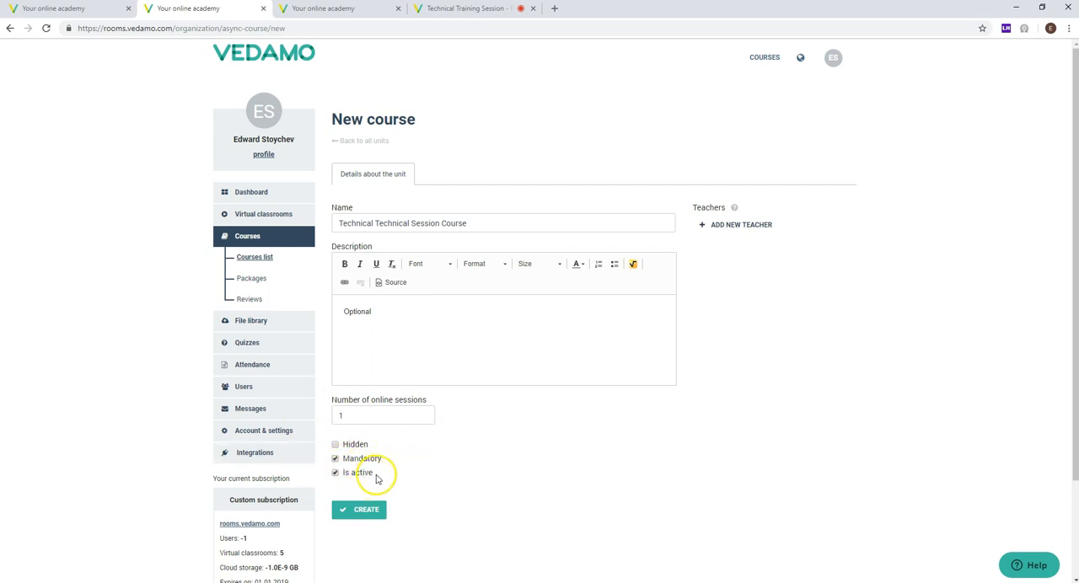
left_click_drag(379, 477, 346, 476)
left_click(432, 473)
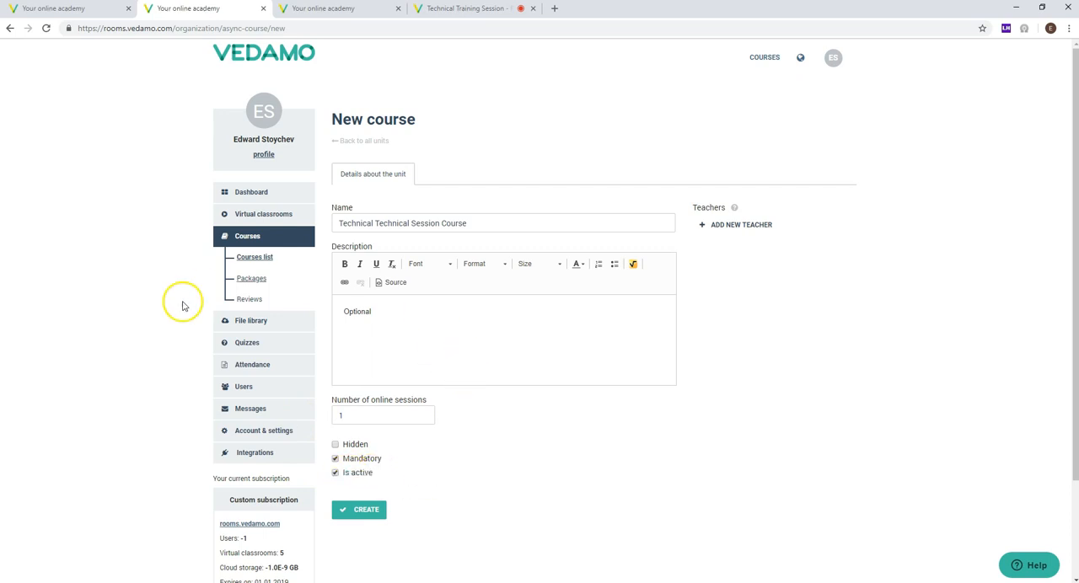
left_click(358, 512)
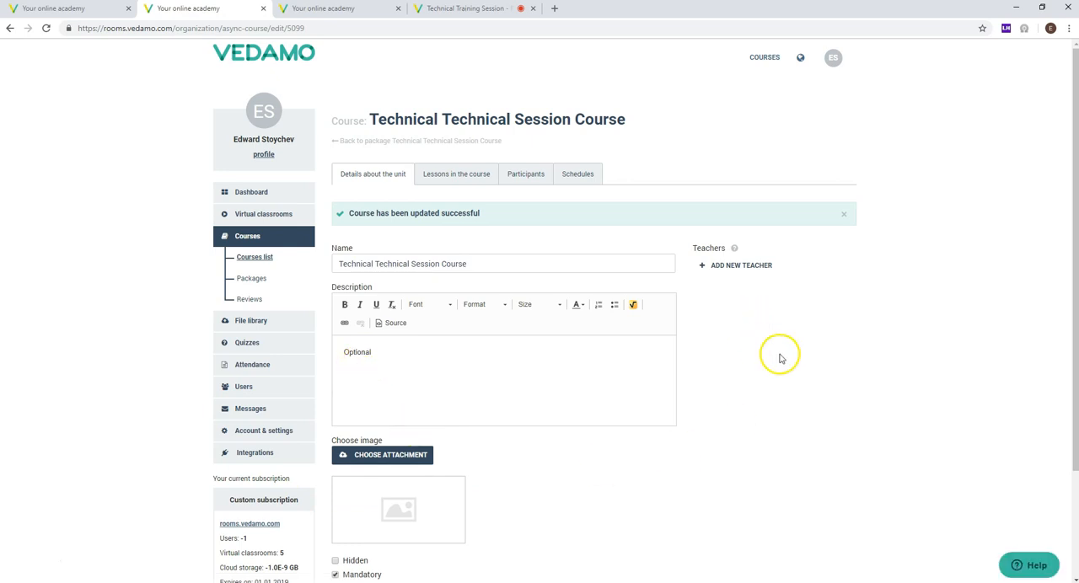
Step: Examine the image option in the created course's details
scroll(763, 404, "down", 3)
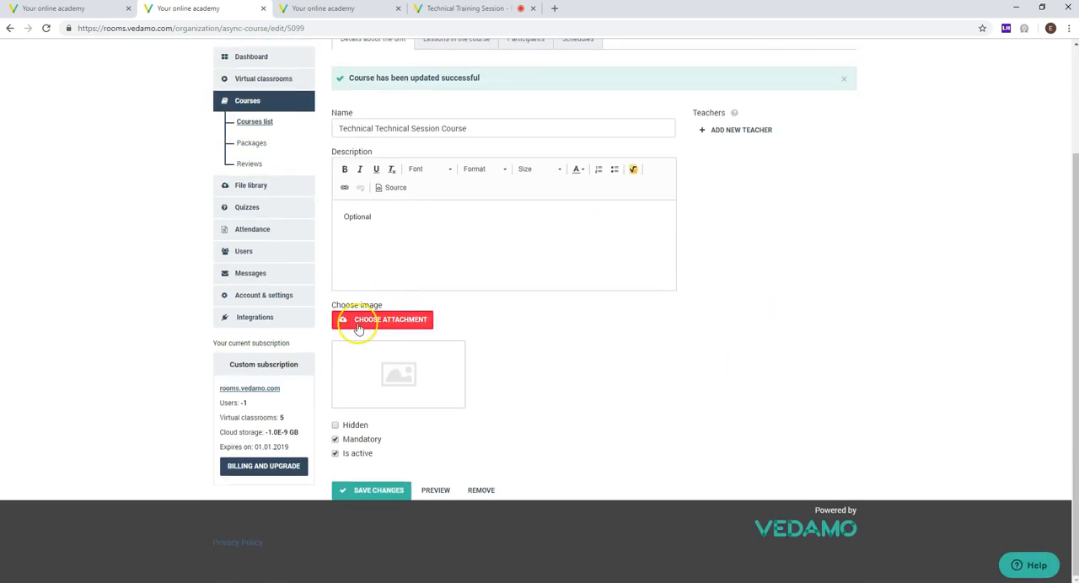
left_click_drag(386, 306, 331, 310)
left_click(586, 374)
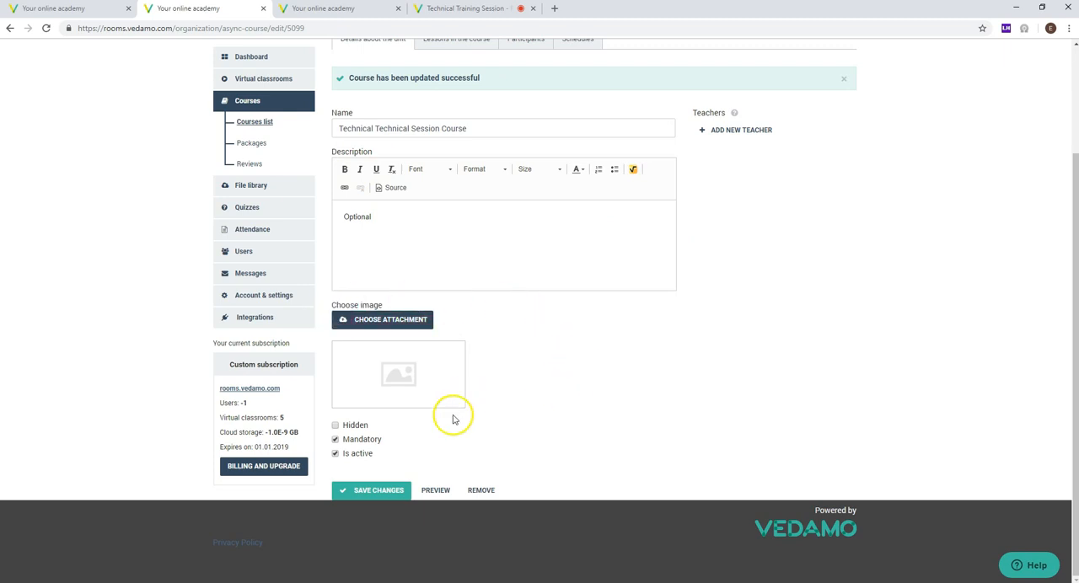
Step: Open the lessons of the Technical Technical Session Course
scroll(433, 442, "up", 1)
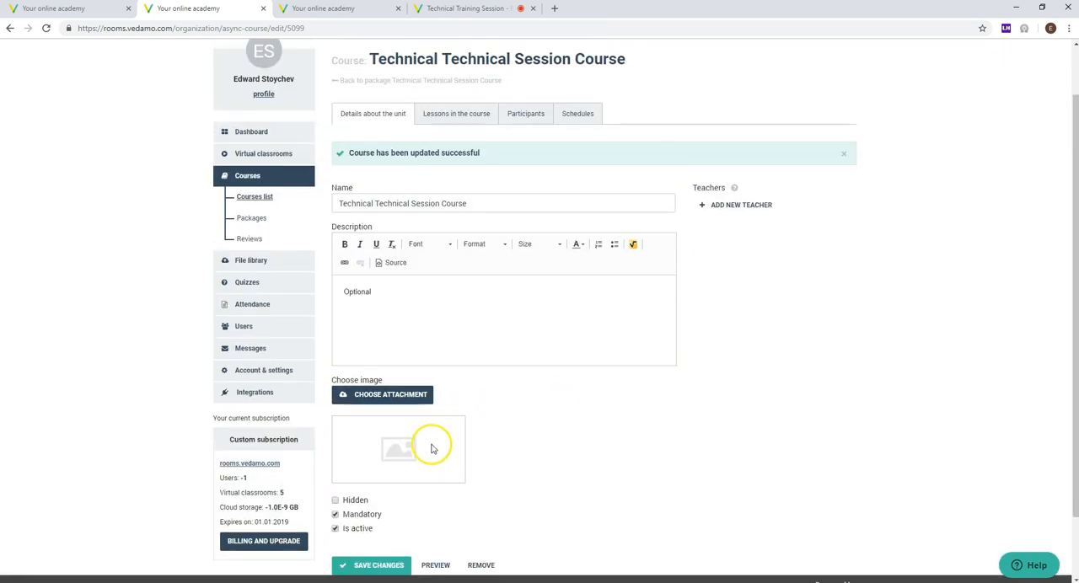
left_click(442, 124)
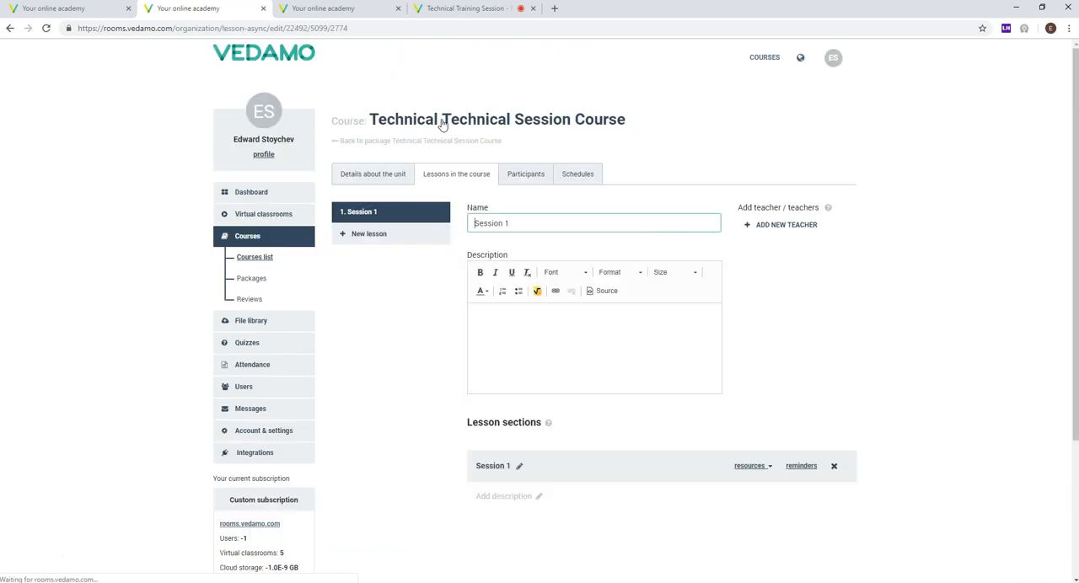
Step: Add a virtual classroom section to the Session 1 lesson
scroll(354, 257, "down", 2)
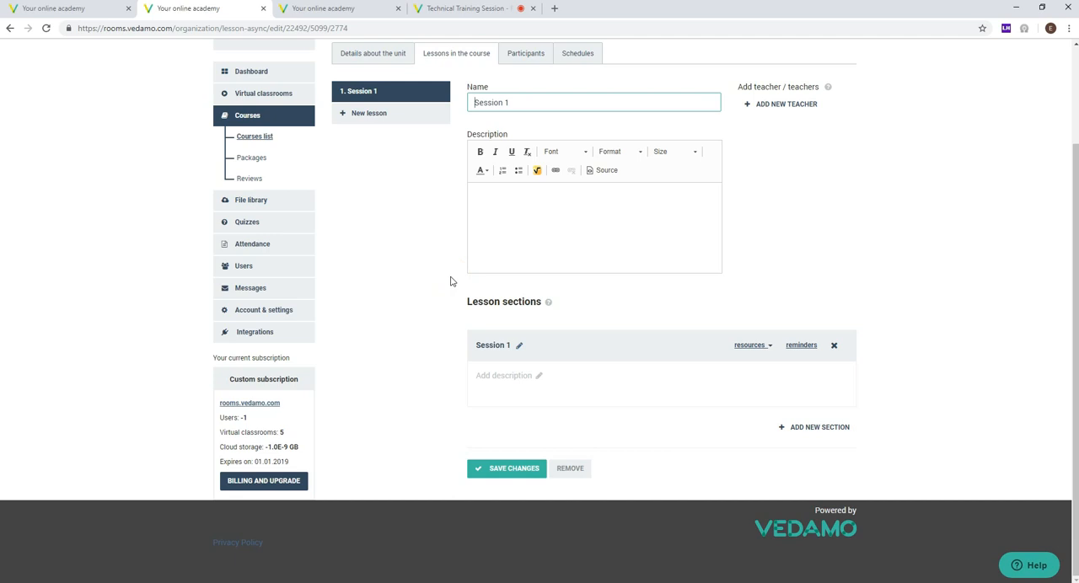
left_click(814, 429)
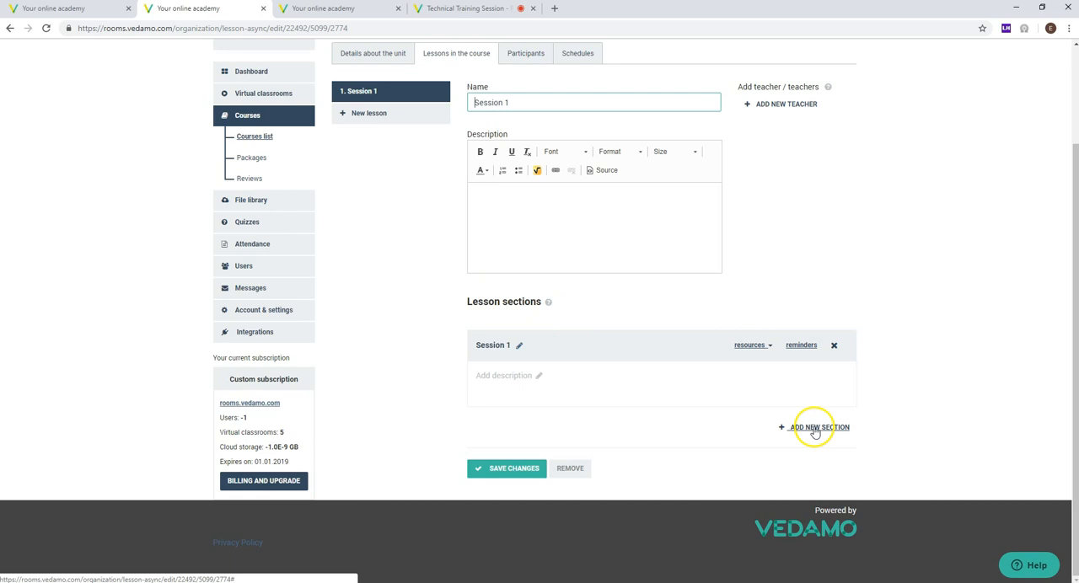
left_click(815, 429)
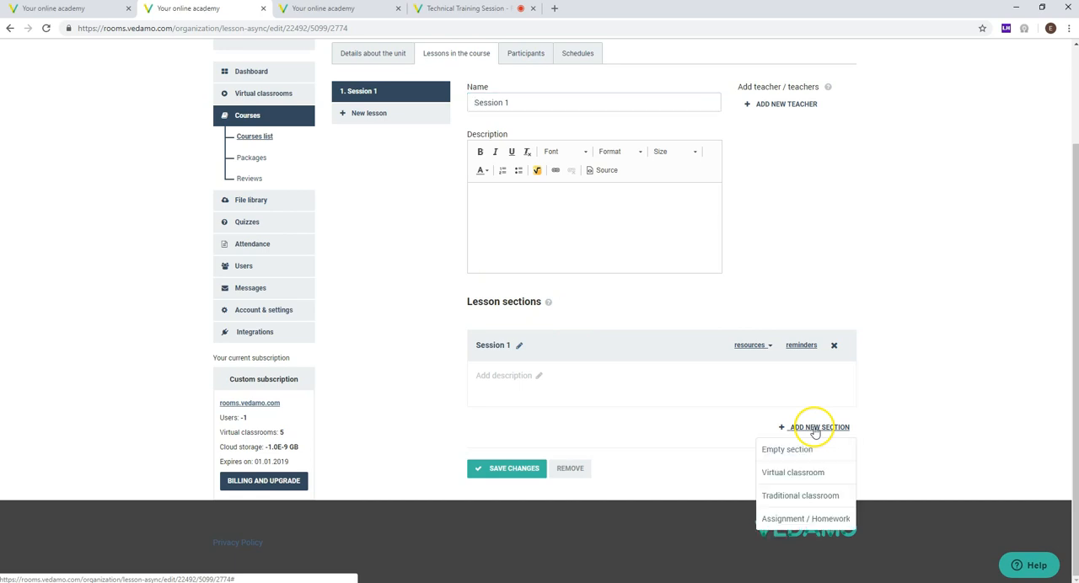
left_click(768, 473)
scroll(761, 447, "down", 1)
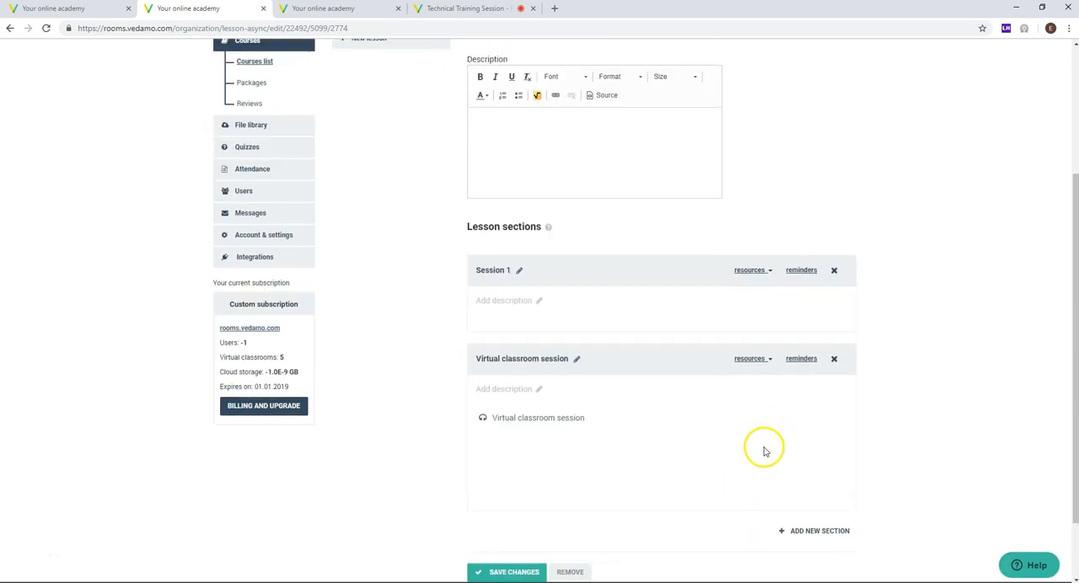
Step: Examine the resource types and the reminder form available for the Session 1 section
scroll(717, 361, "up", 2)
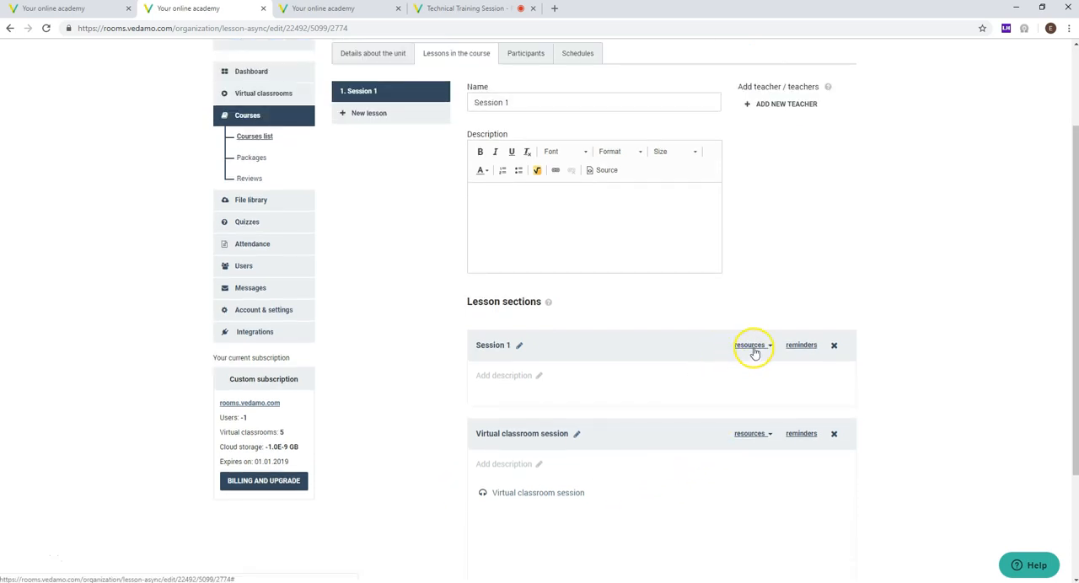
left_click(753, 353)
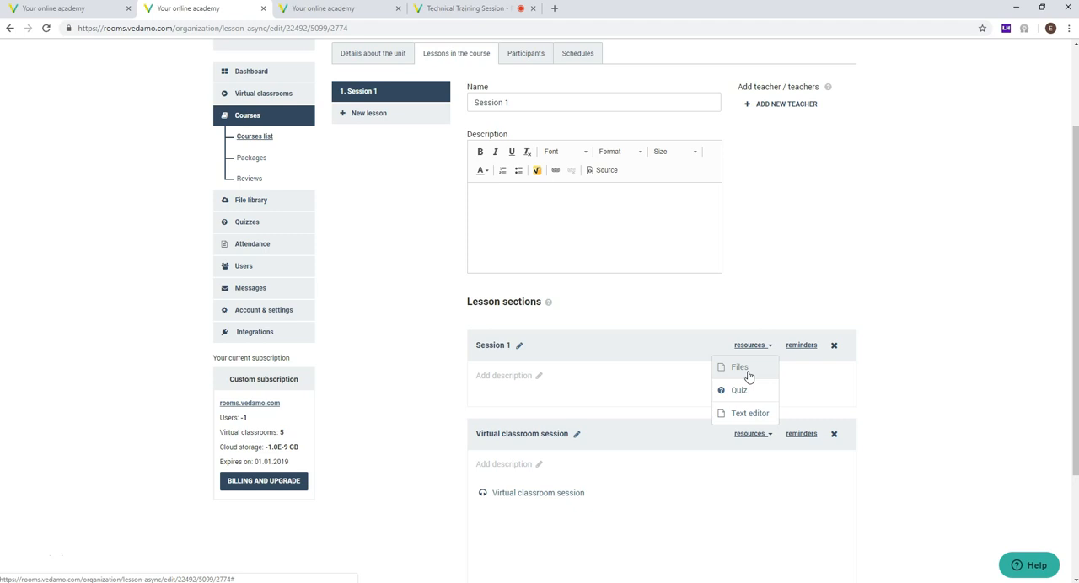
left_click(747, 372)
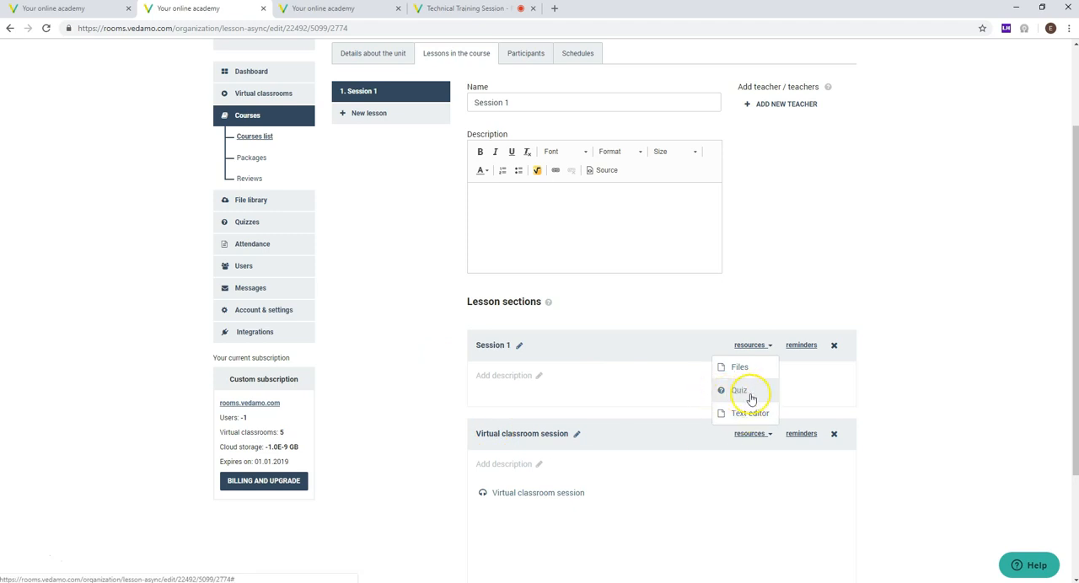
left_click(749, 392)
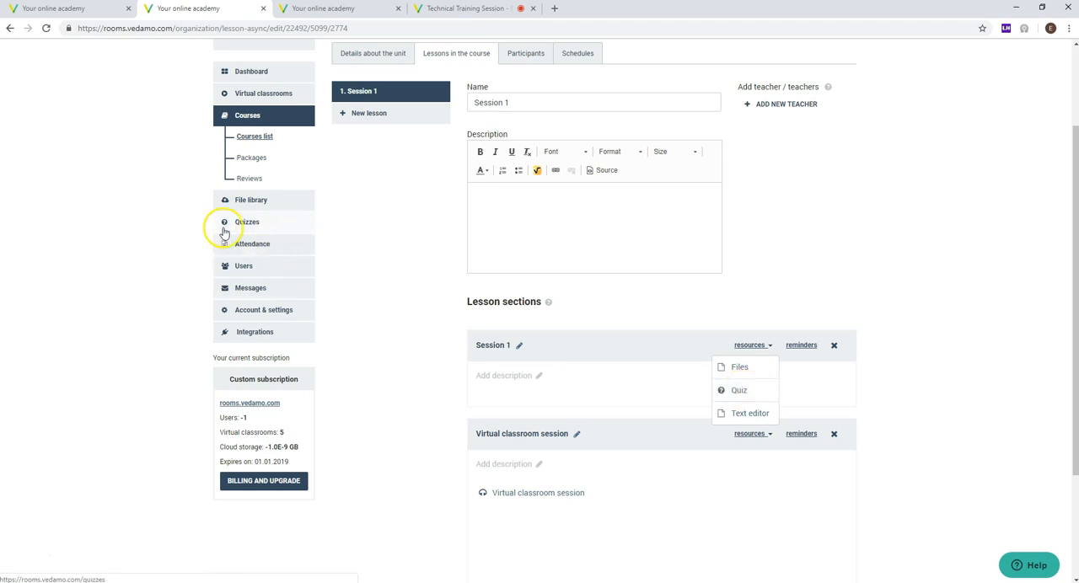
left_click(961, 297)
left_click_drag(466, 495, 619, 495)
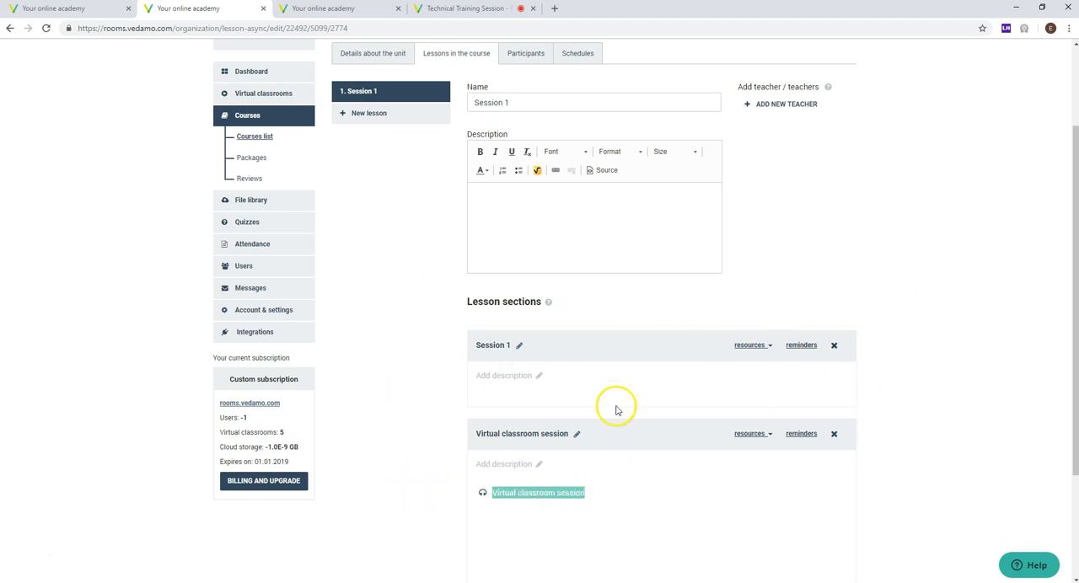
left_click(939, 293)
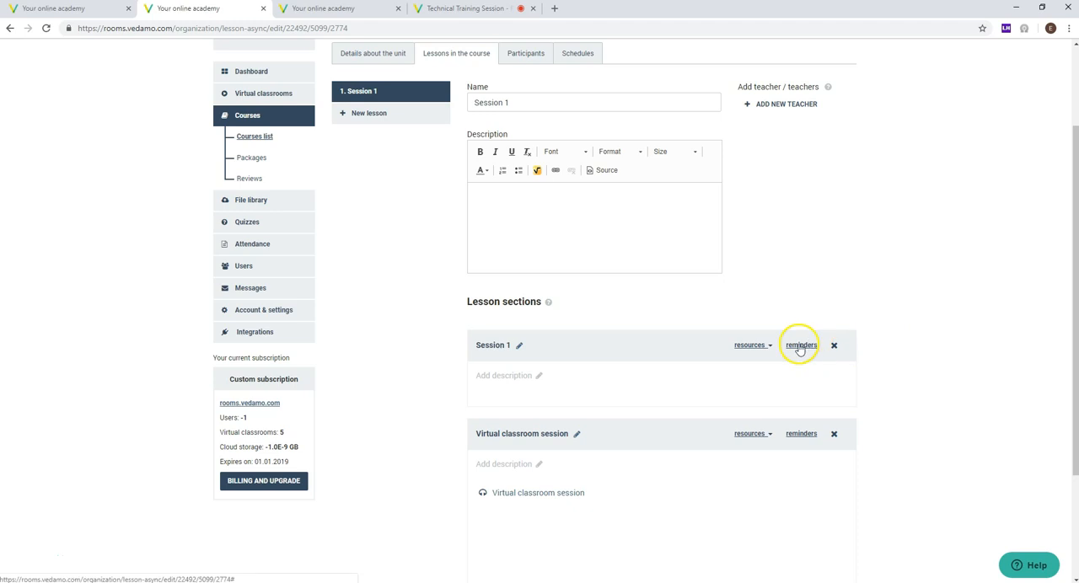
left_click(799, 346)
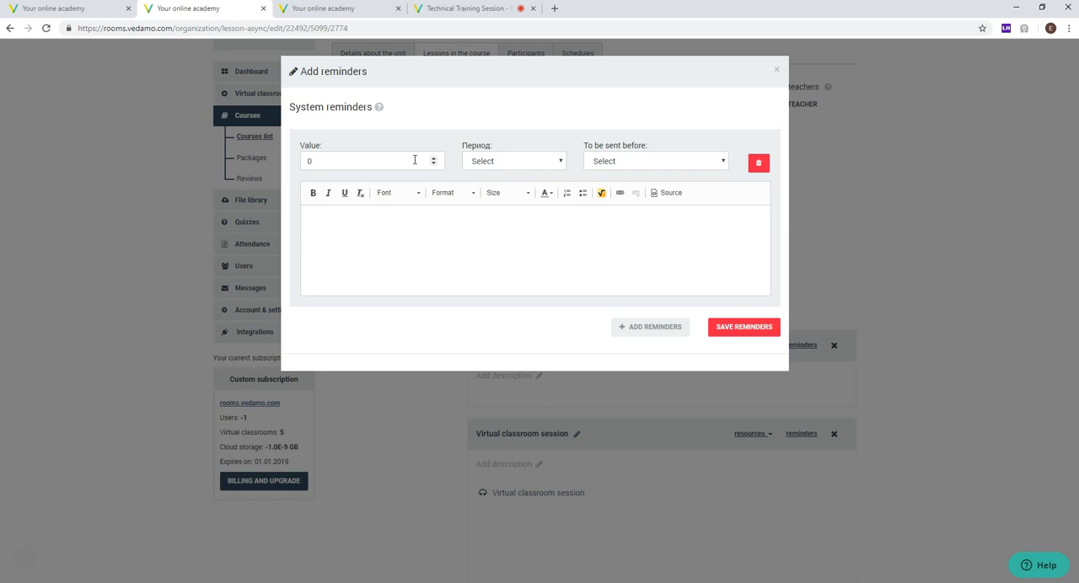
left_click(777, 69)
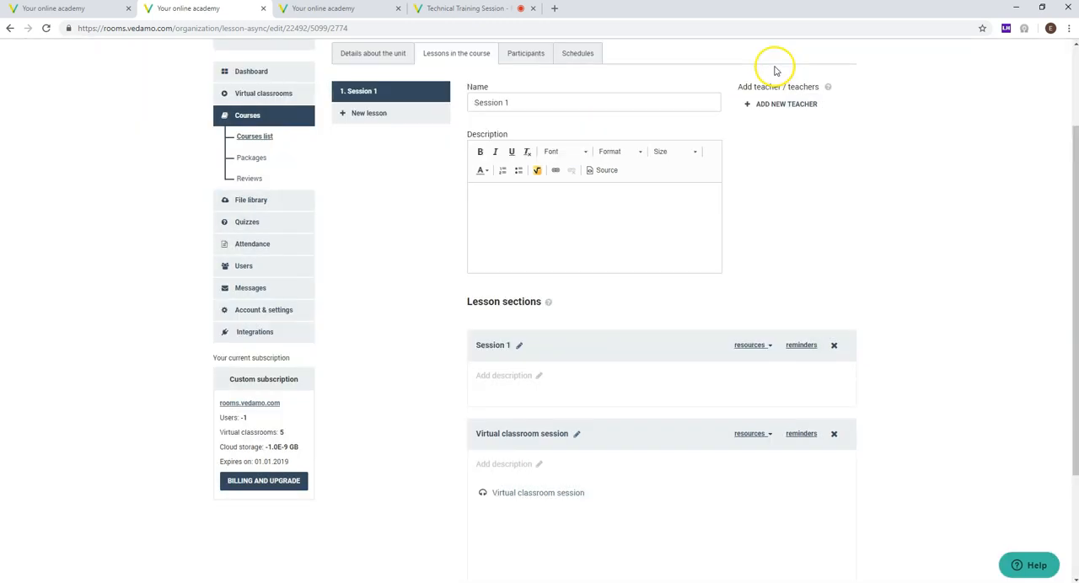
Step: Add a reminder with value 2 and period Day to the Virtual classroom session section and save it
left_click(800, 434)
left_click(390, 159)
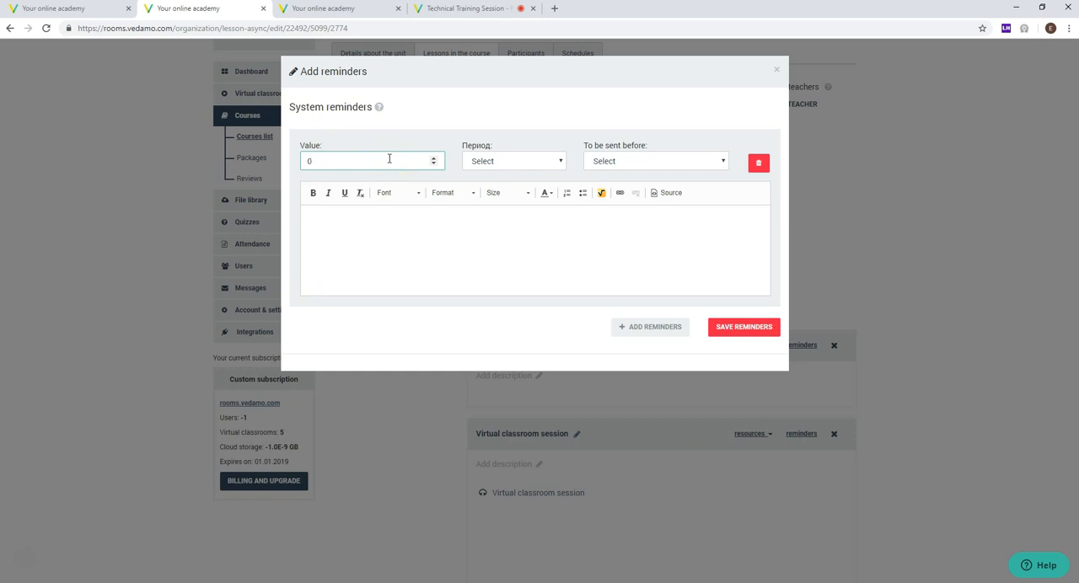
key("BackSpace")
type("2")
left_click(482, 162)
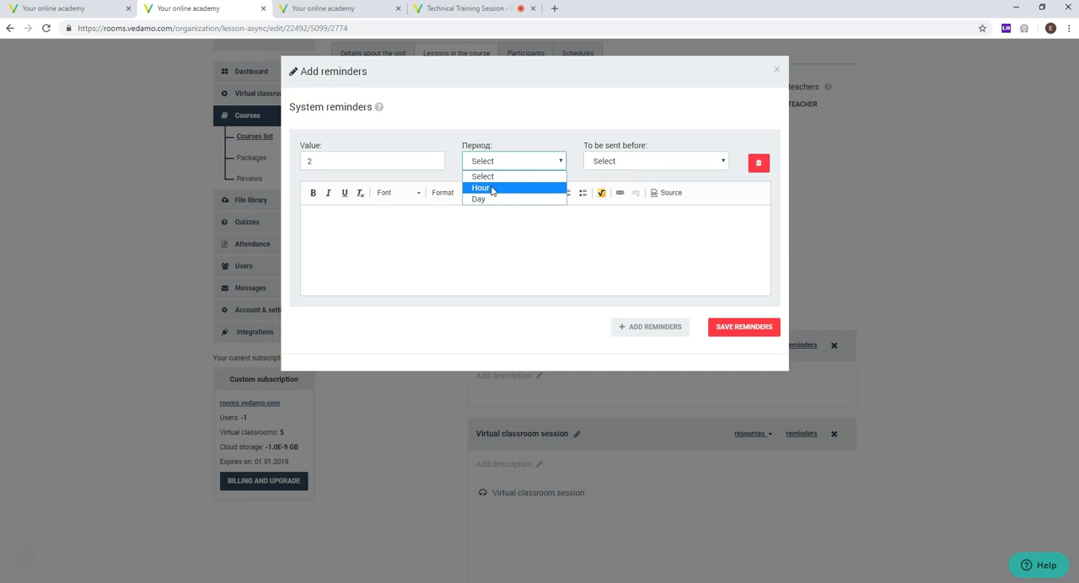
left_click(481, 200)
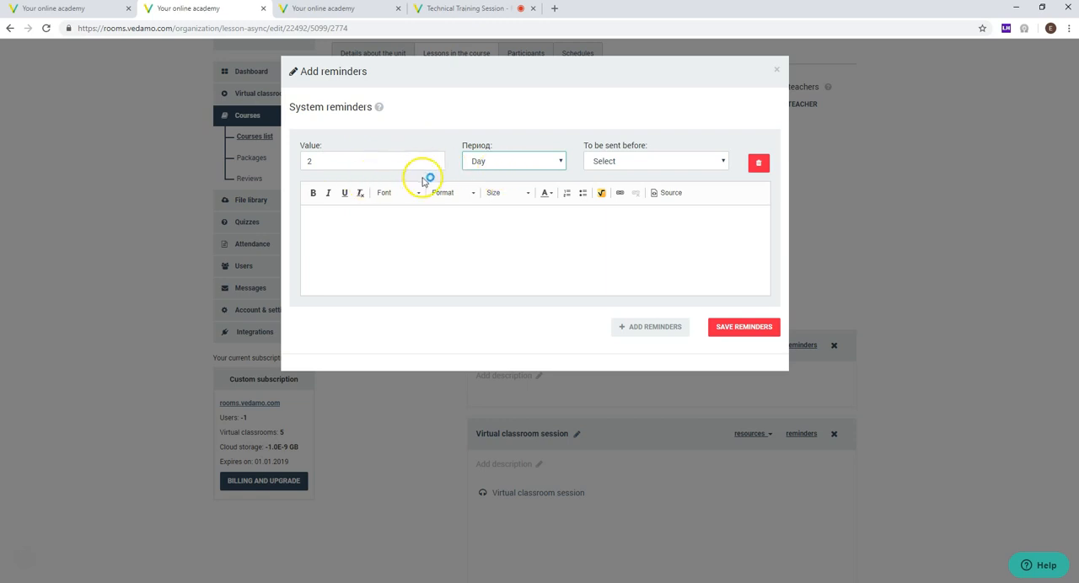
left_click(742, 327)
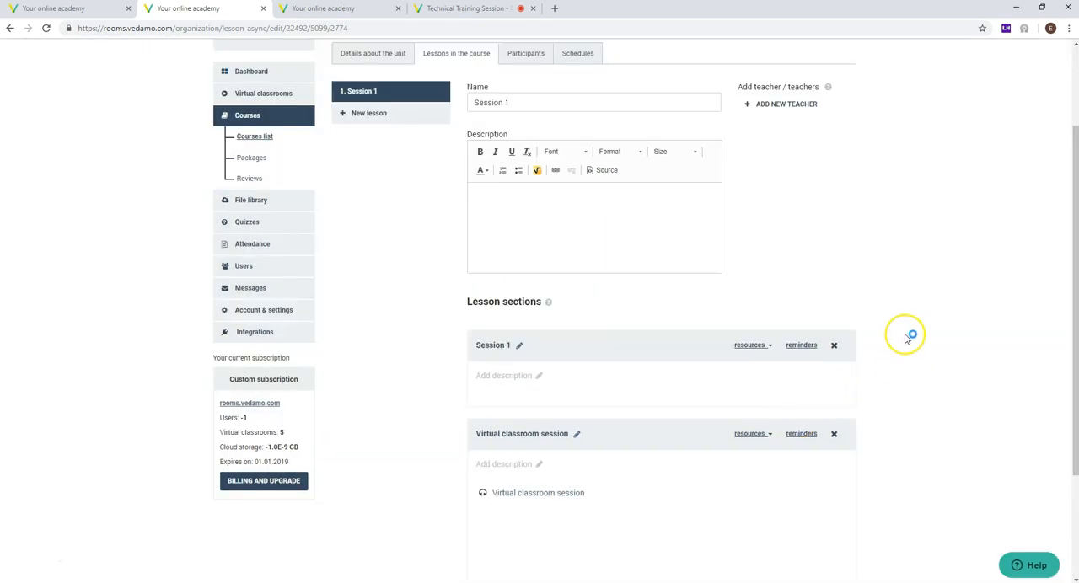
Step: Save the changes to the Session 1 lesson
scroll(906, 337, "down", 2)
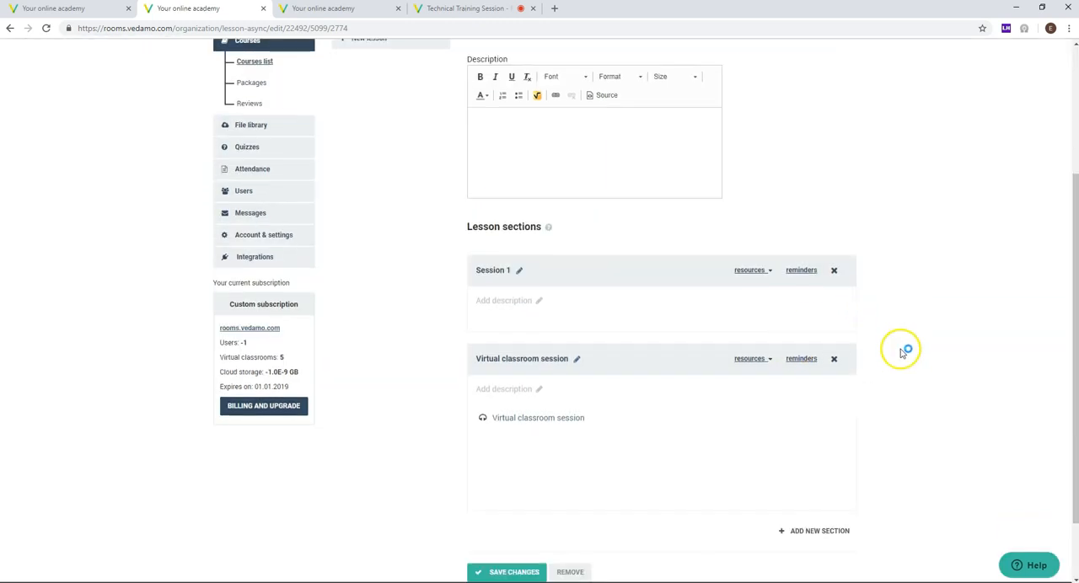
left_click(901, 340)
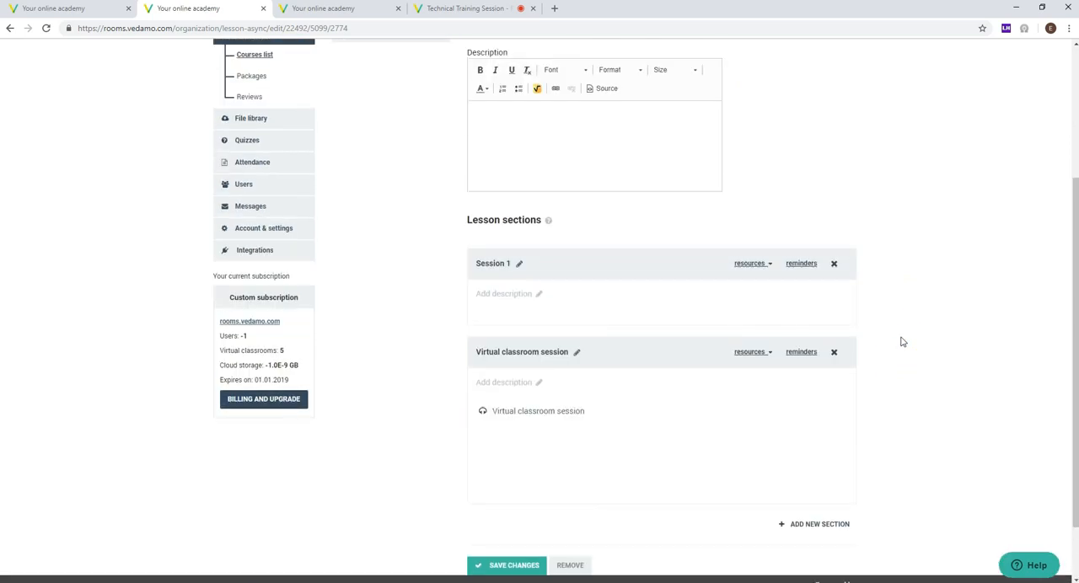
scroll(901, 340, "down", 2)
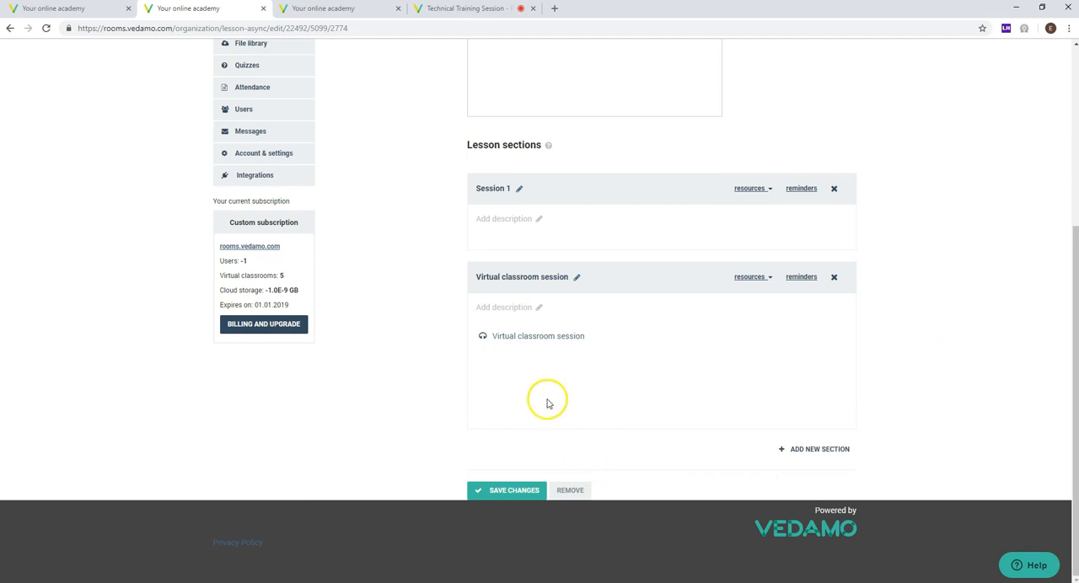
scroll(547, 404, "up", 3)
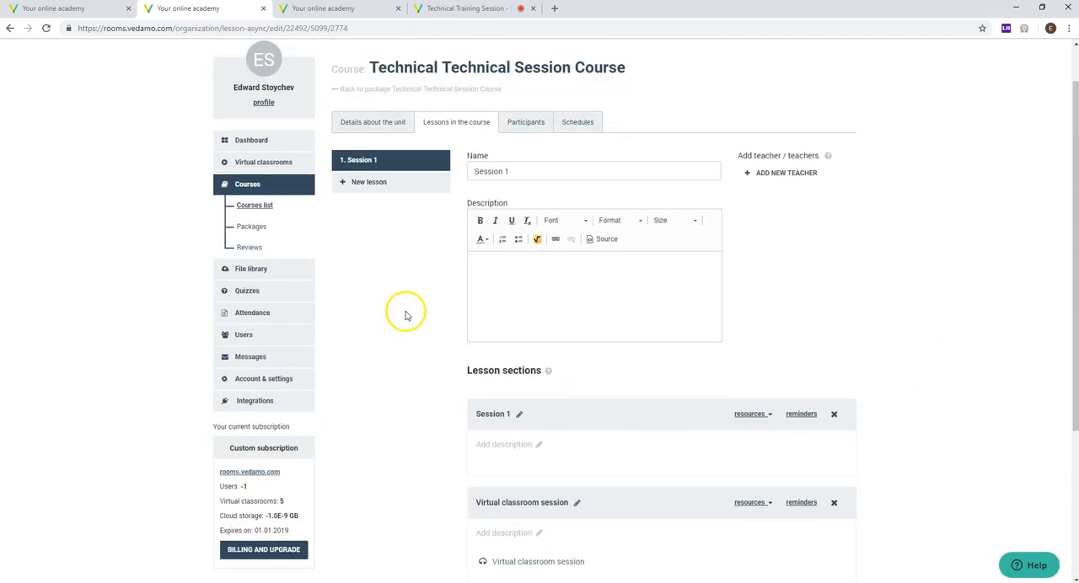
scroll(405, 309, "down", 3)
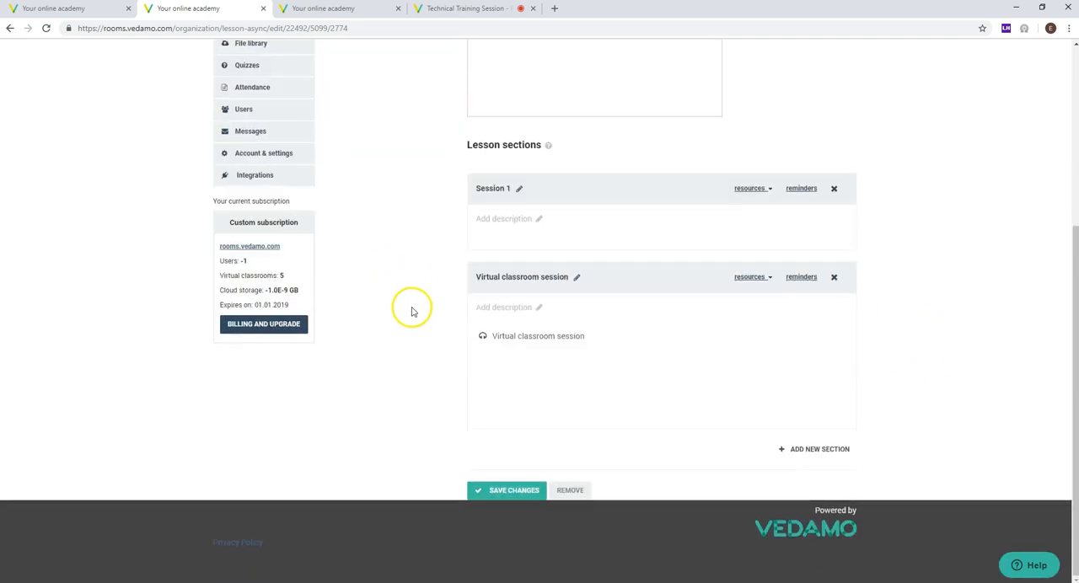
left_click(497, 496)
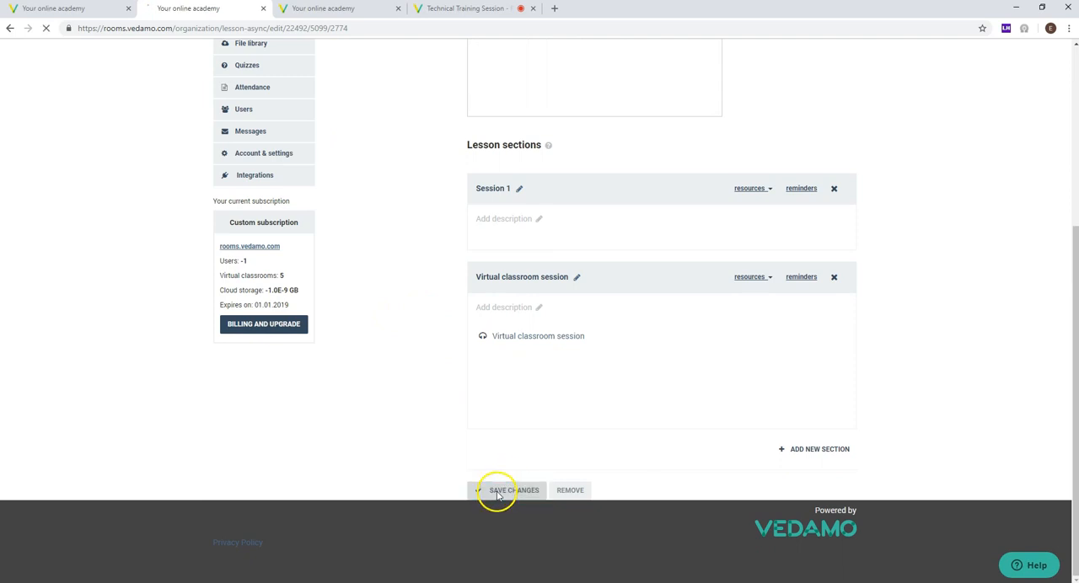
scroll(410, 409, "down", 3)
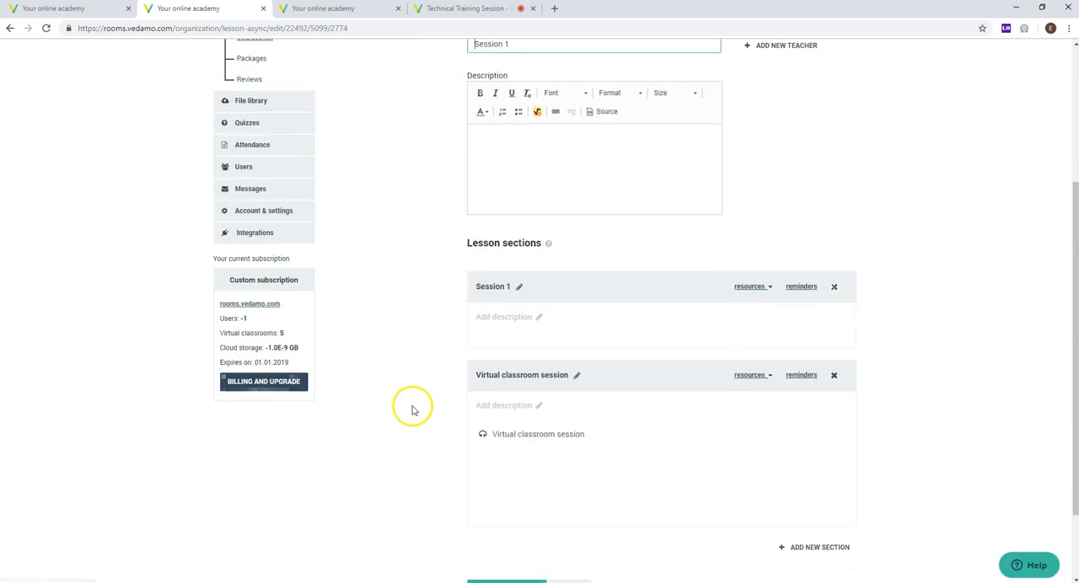
scroll(409, 410, "up", 3)
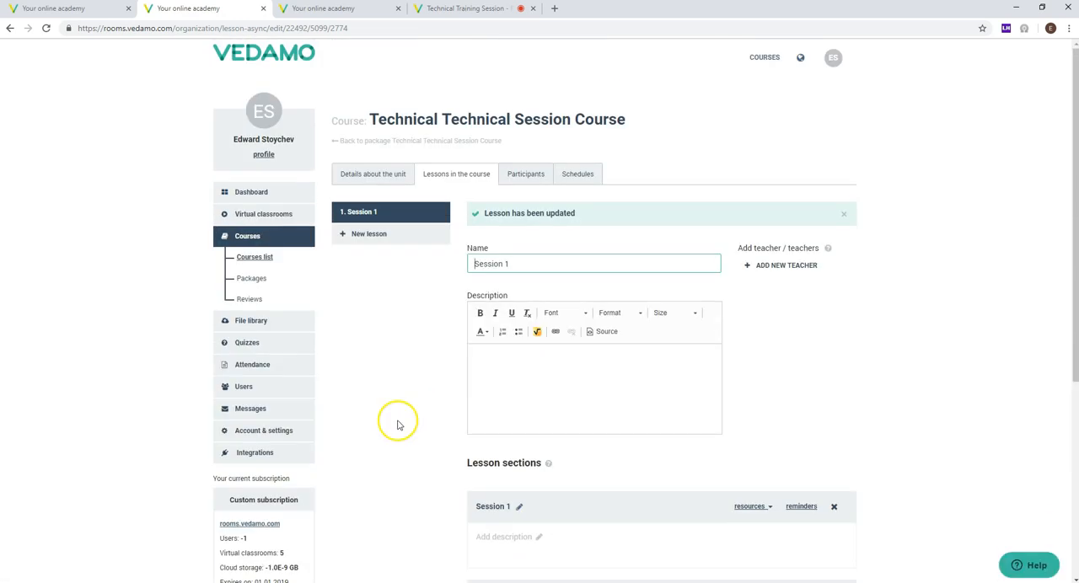
Step: Create a new course schedule titled "Technical Training Session Course 1 Schedule 1" and save it
left_click(579, 175)
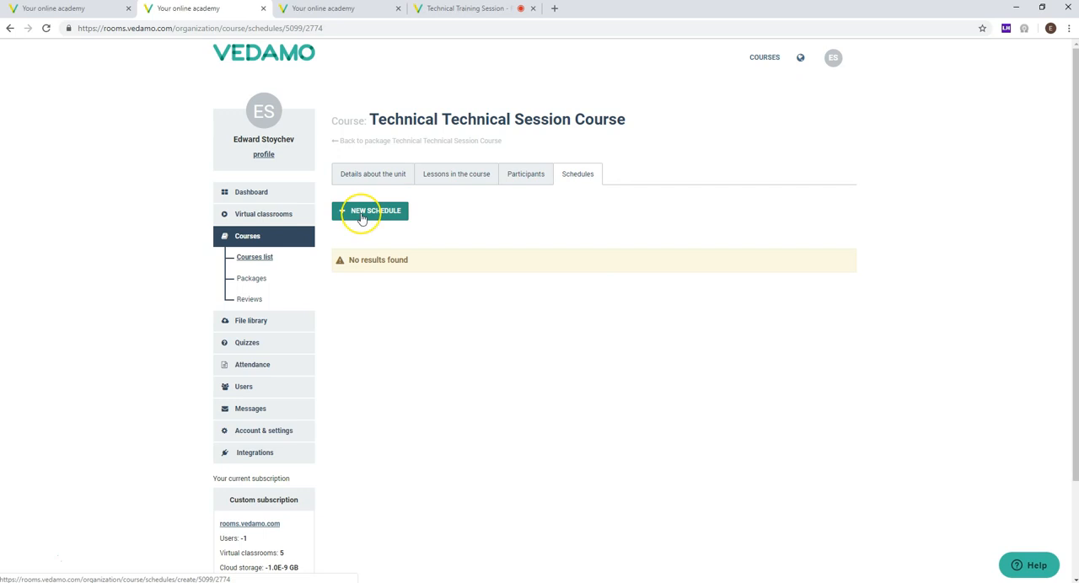
left_click(362, 216)
left_click(380, 283)
type("Tec")
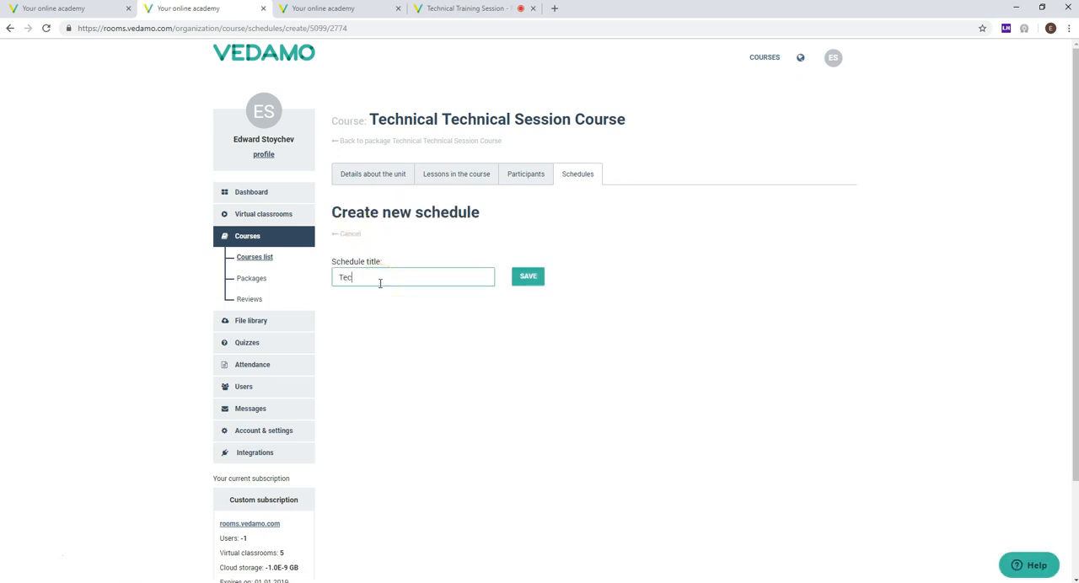
type("hnical Training Session Course 1 Schedule 1")
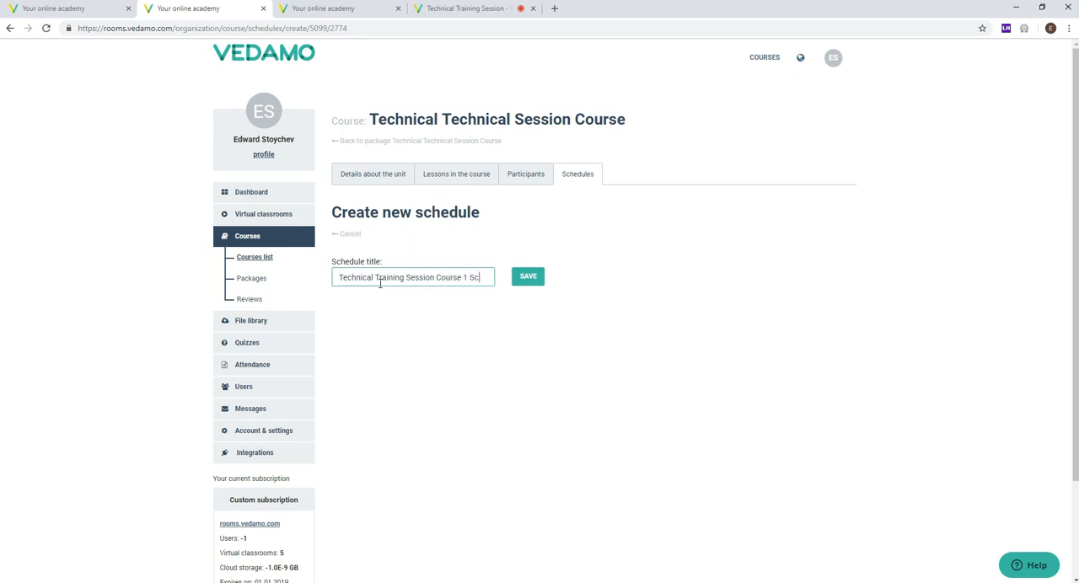
left_click(524, 297)
left_click(528, 276)
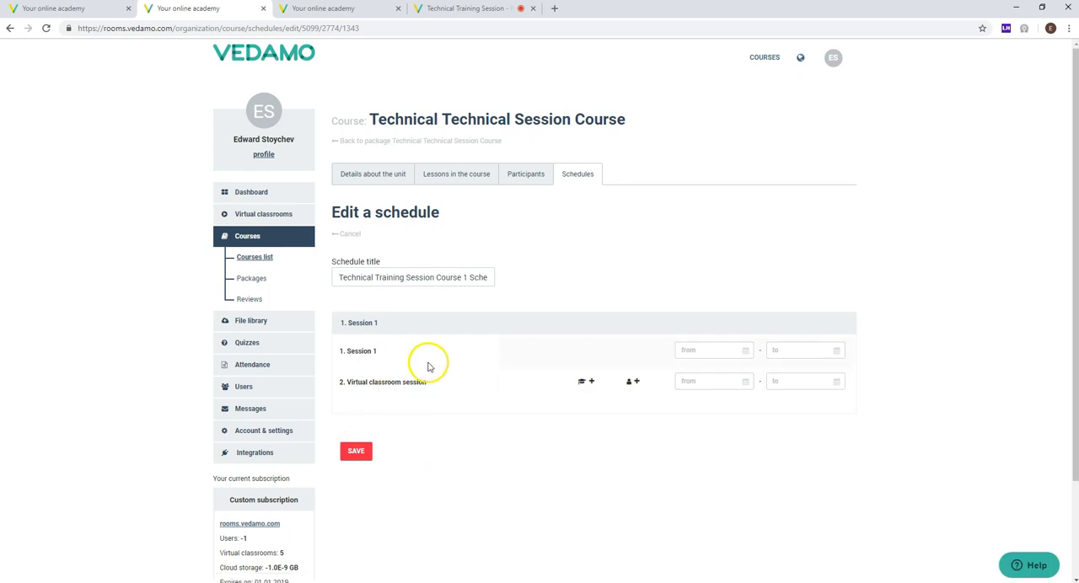
Step: Examine the start date picker for Session 1 and the two section entries in the new schedule
left_click(708, 349)
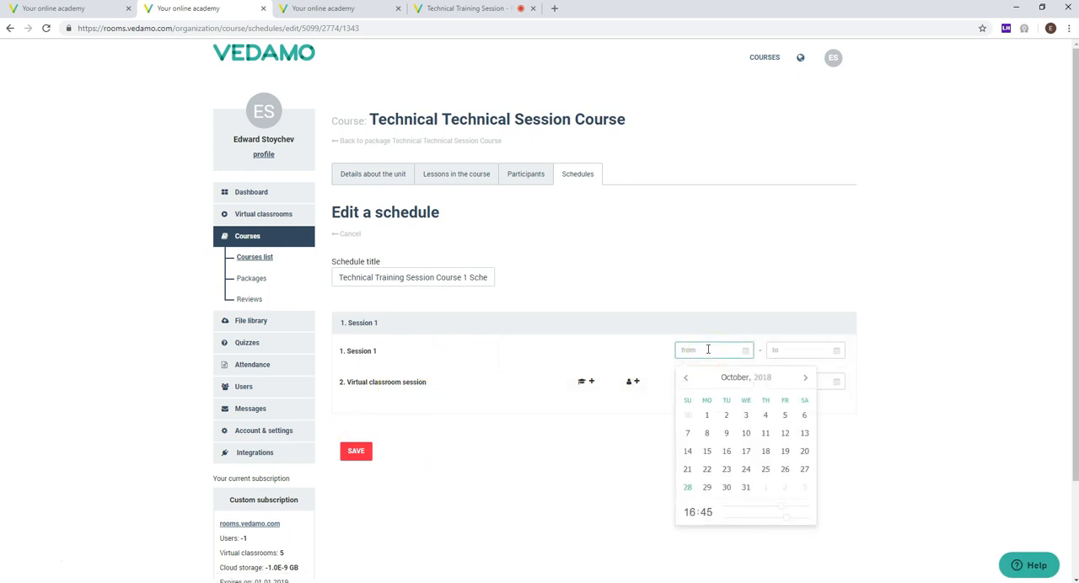
left_click(723, 292)
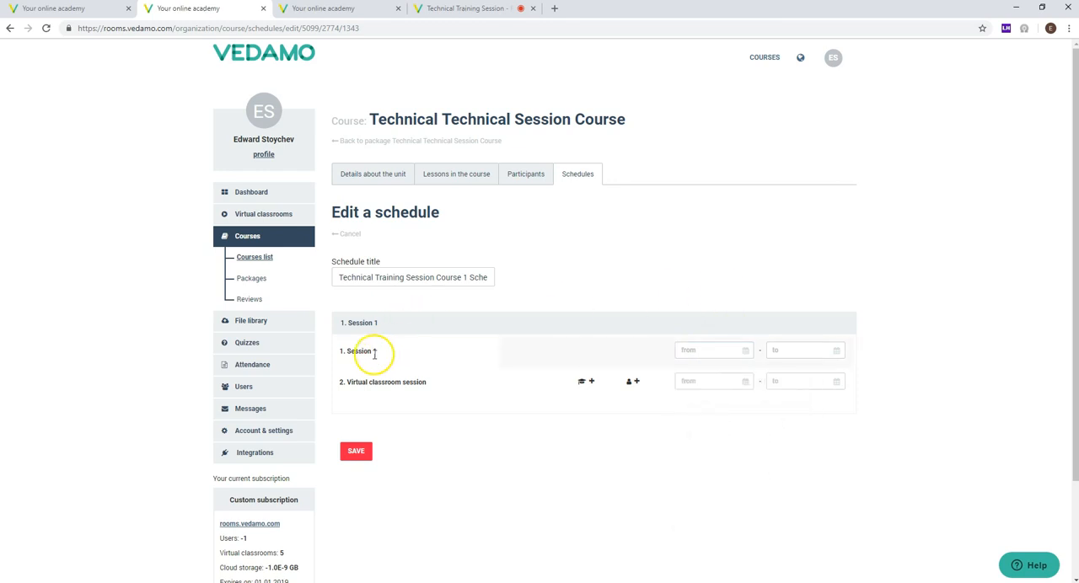
left_click_drag(346, 361, 340, 351)
left_click(428, 377)
left_click_drag(429, 378, 337, 381)
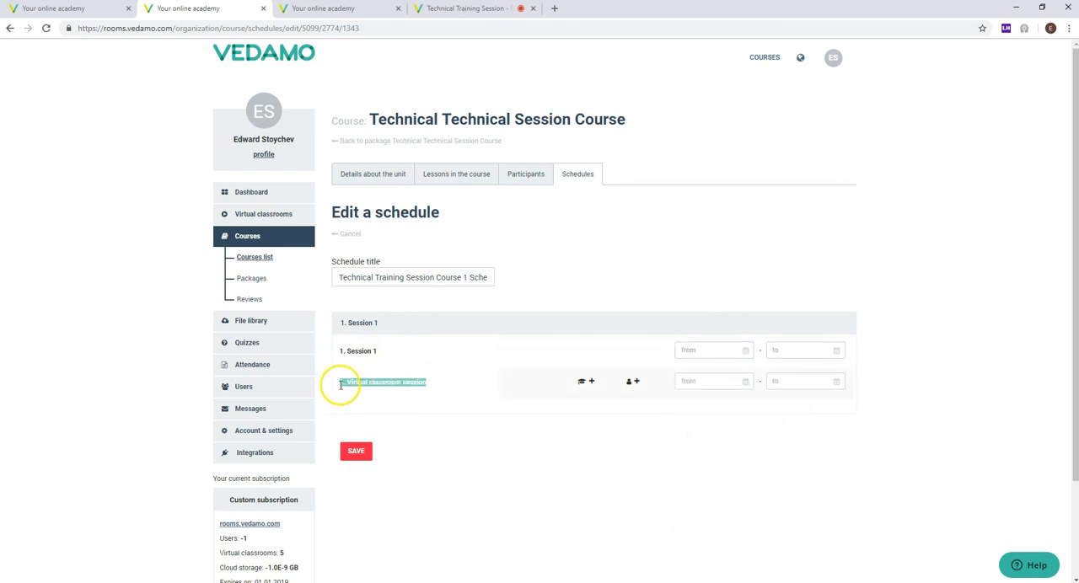
left_click(438, 386)
left_click_drag(439, 386, 333, 383)
left_click(339, 387)
left_click(725, 258)
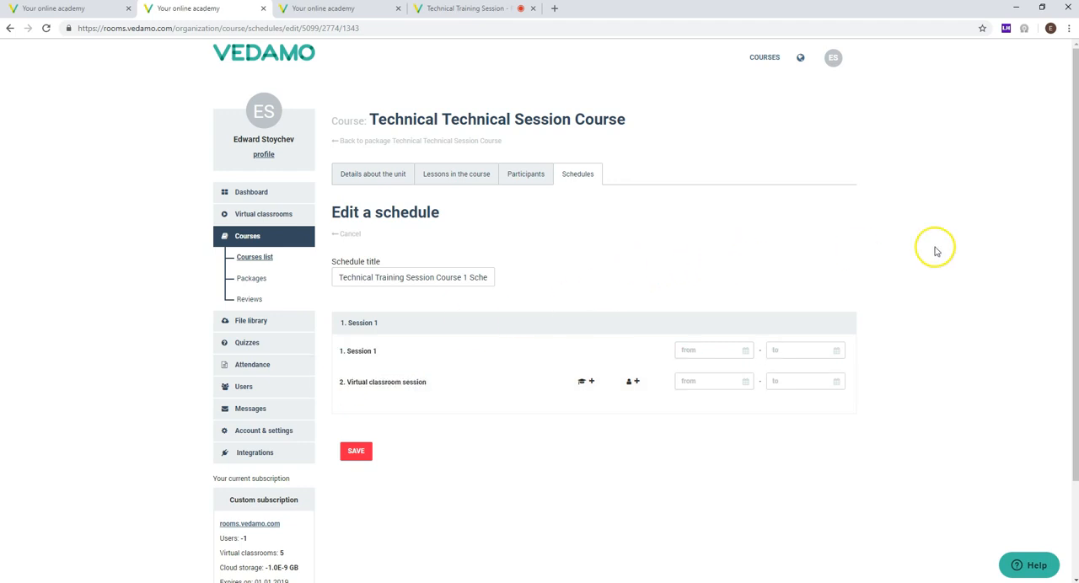
left_click(712, 385)
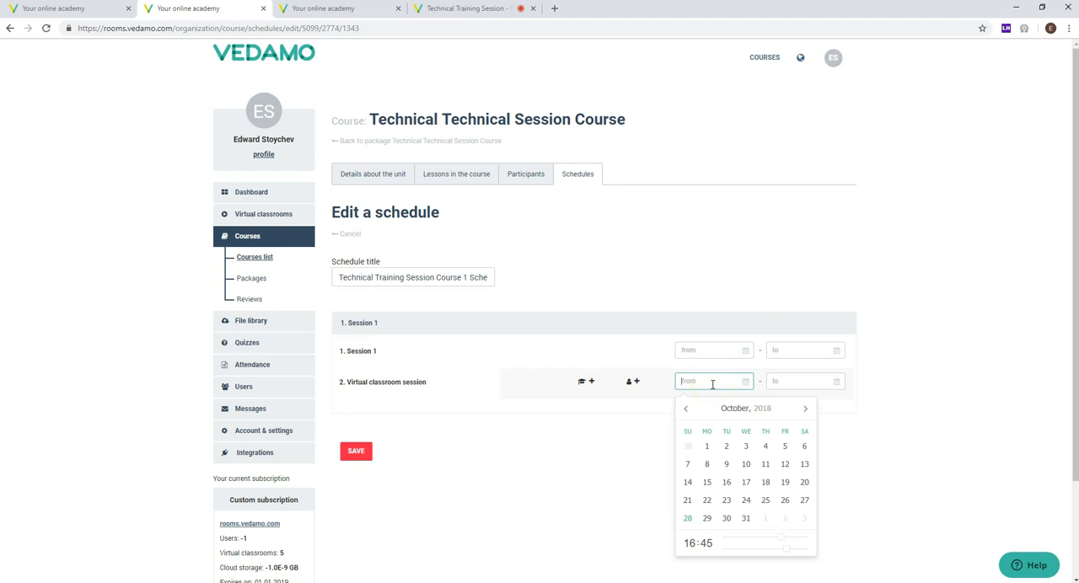
left_click(688, 520)
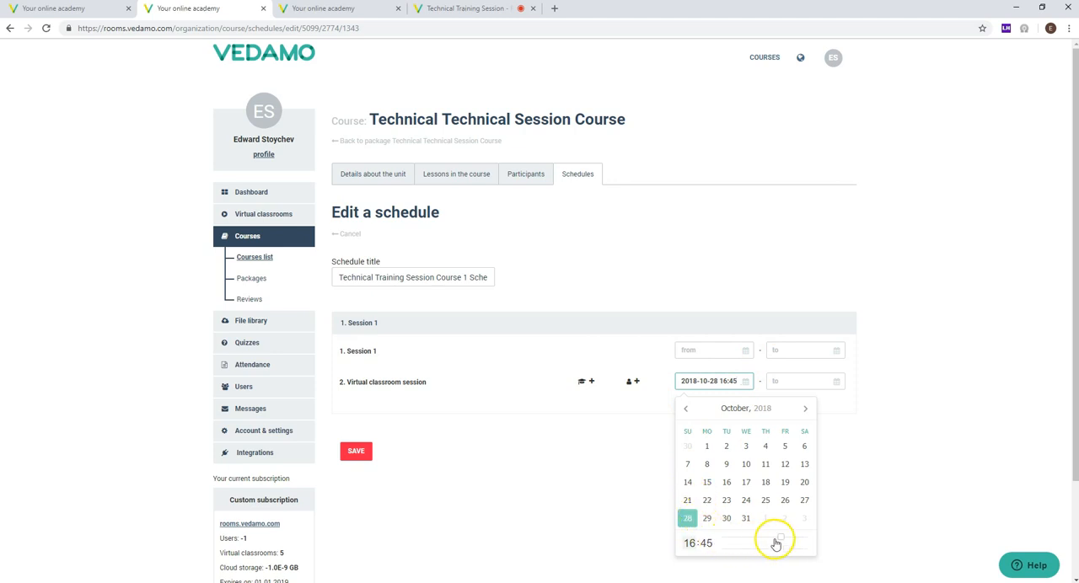
left_click_drag(776, 540, 761, 540)
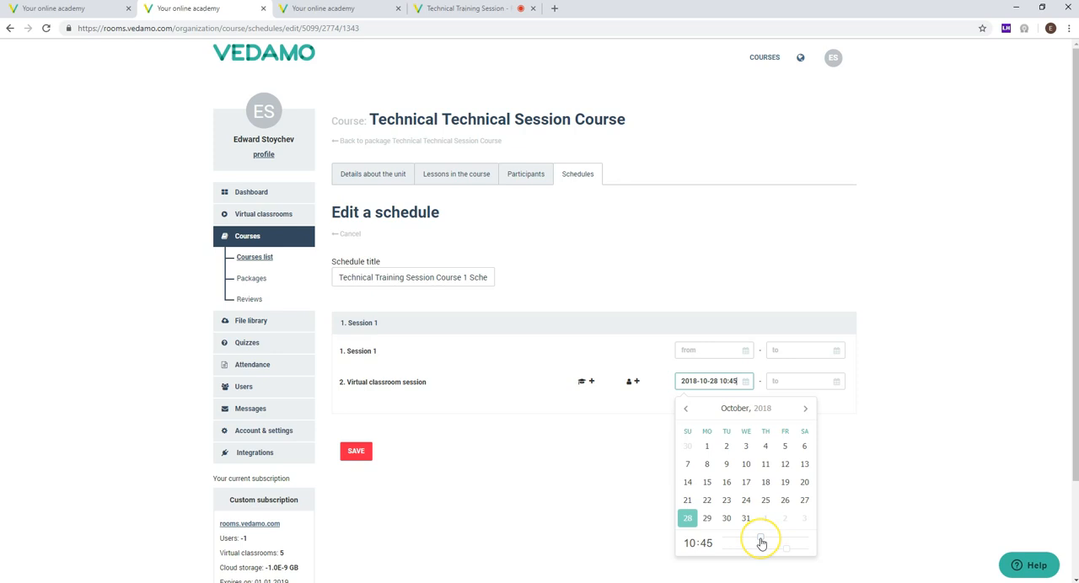
left_click(882, 467)
left_click(791, 381)
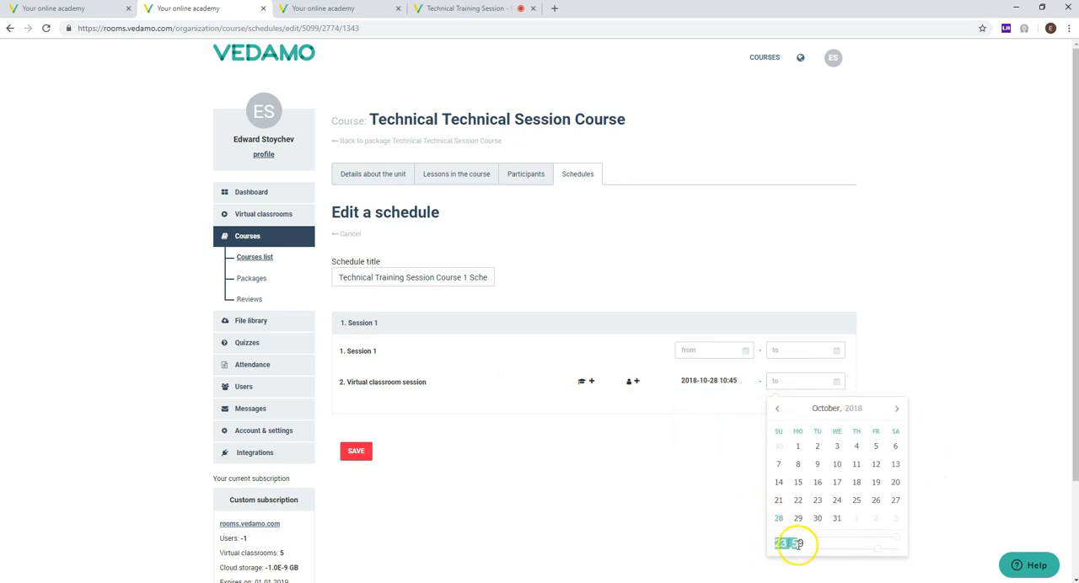
left_click(708, 499)
left_click(795, 379)
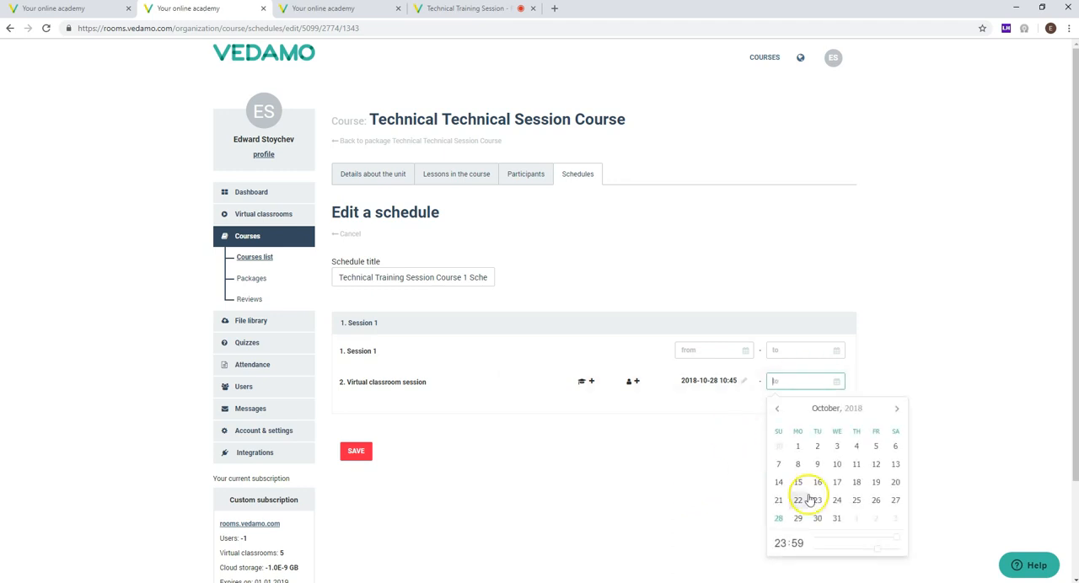
left_click(778, 518)
left_click(963, 362)
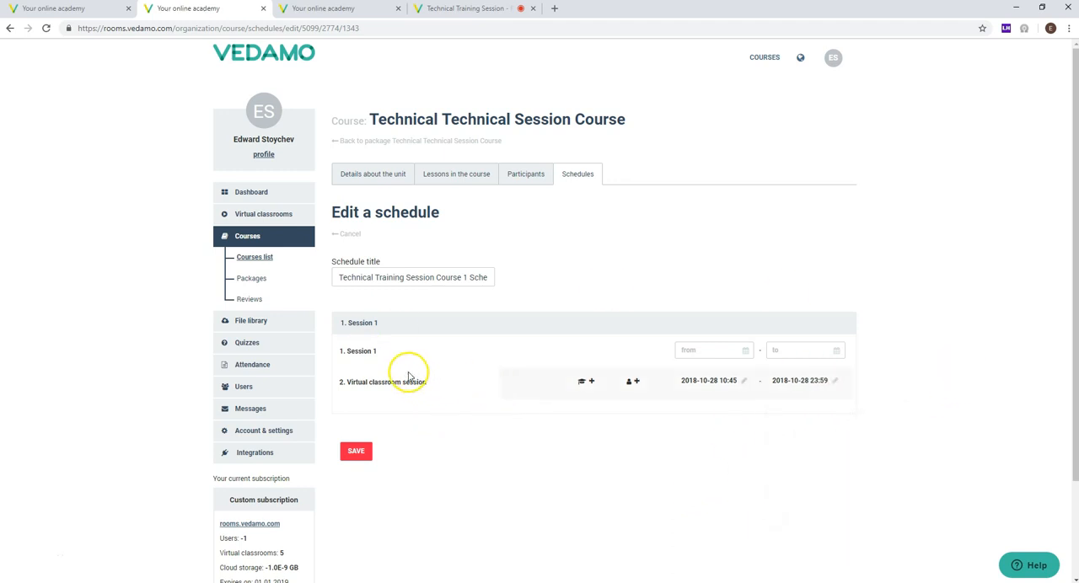
left_click_drag(390, 360, 345, 361)
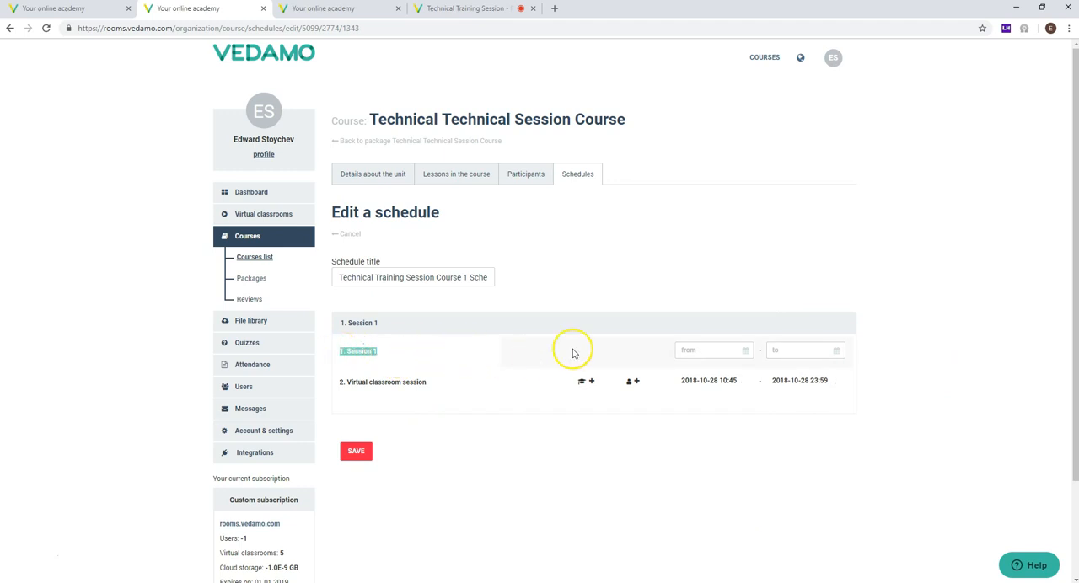
left_click(662, 350)
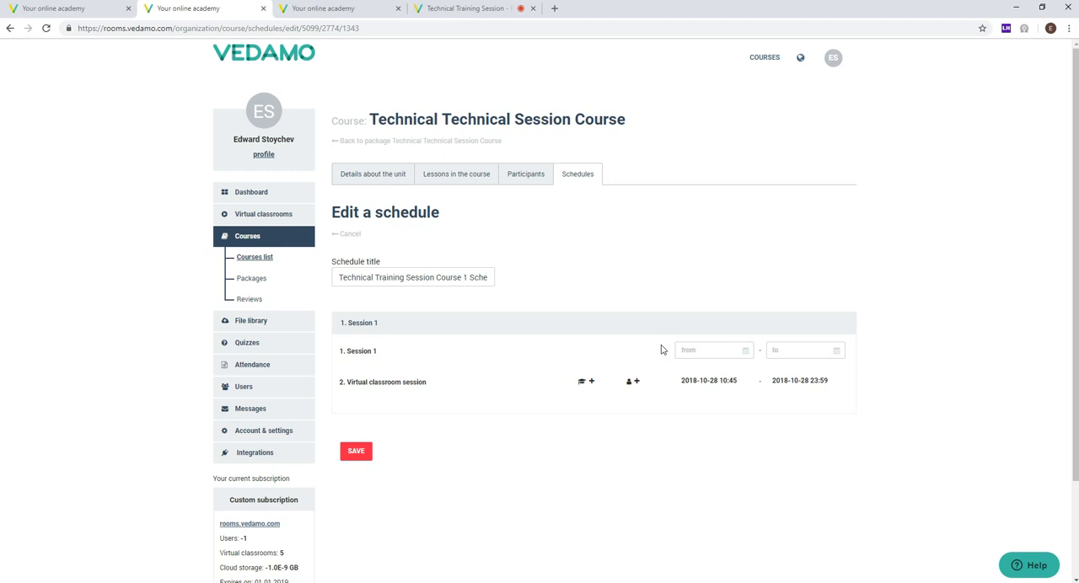
left_click(713, 349)
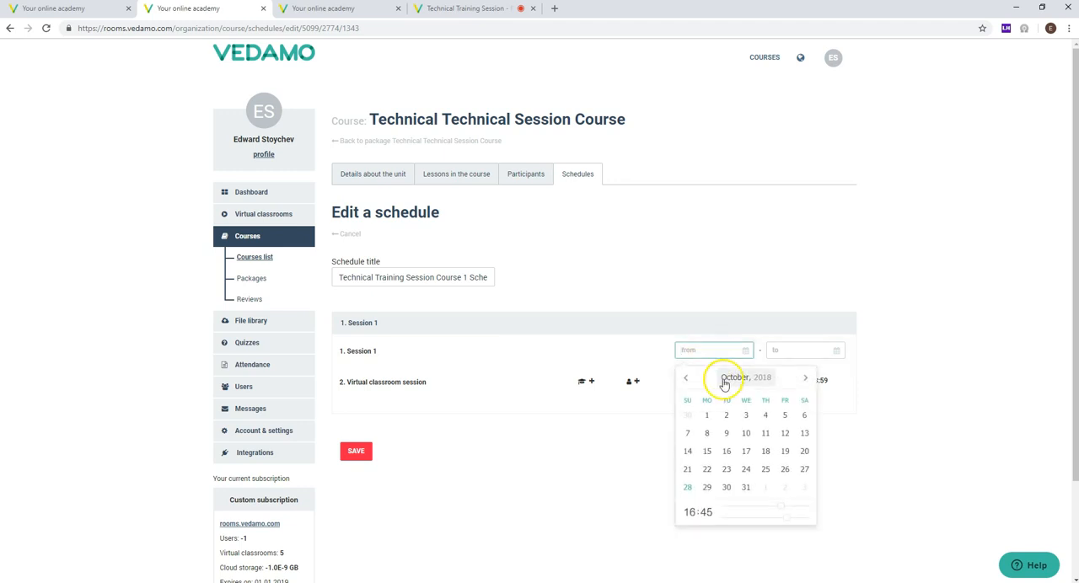
left_click(689, 488)
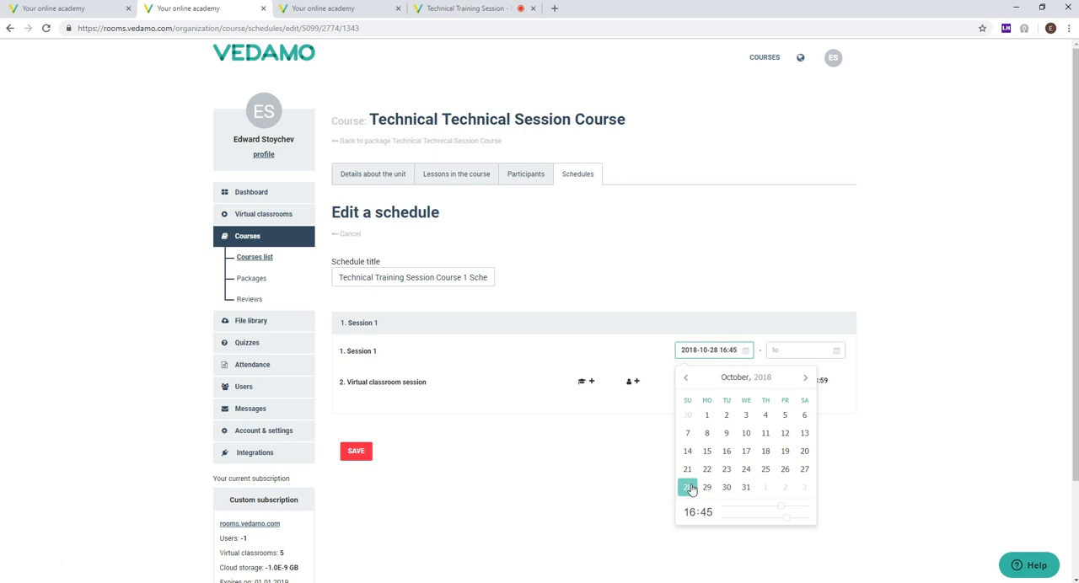
left_click(778, 234)
left_click(800, 351)
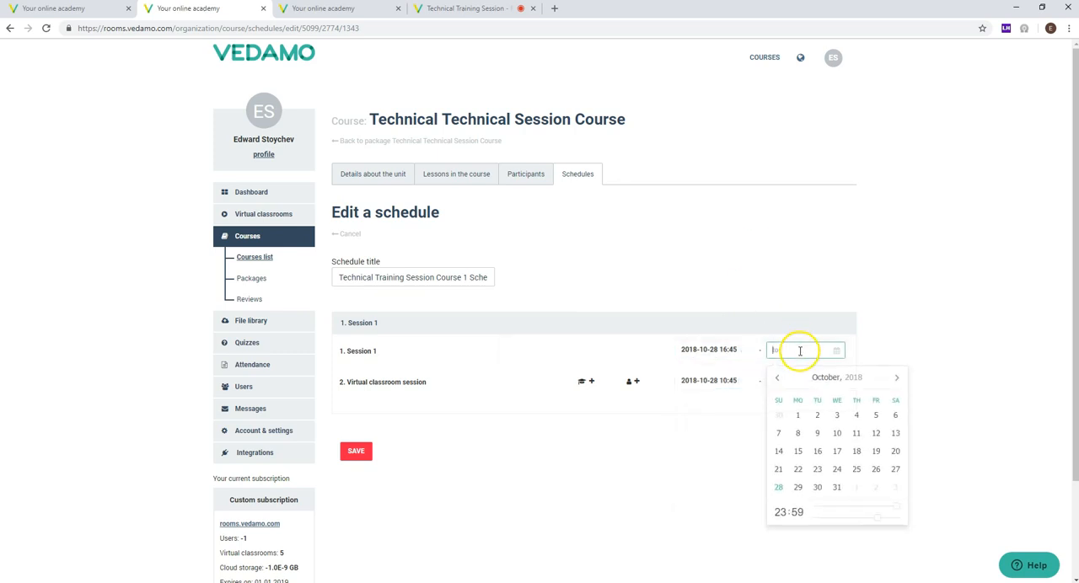
left_click(896, 378)
left_click(896, 378)
left_click(797, 432)
left_click(719, 244)
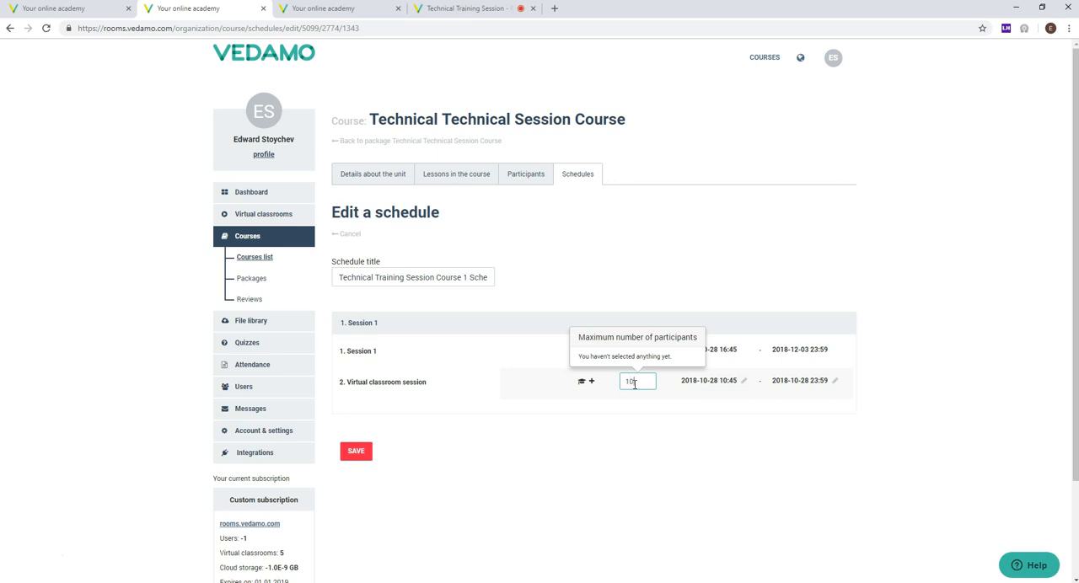
Step: Set the Virtual classroom session's maximum number of participants to 10 and try to save the schedule without a teacher
left_click(621, 434)
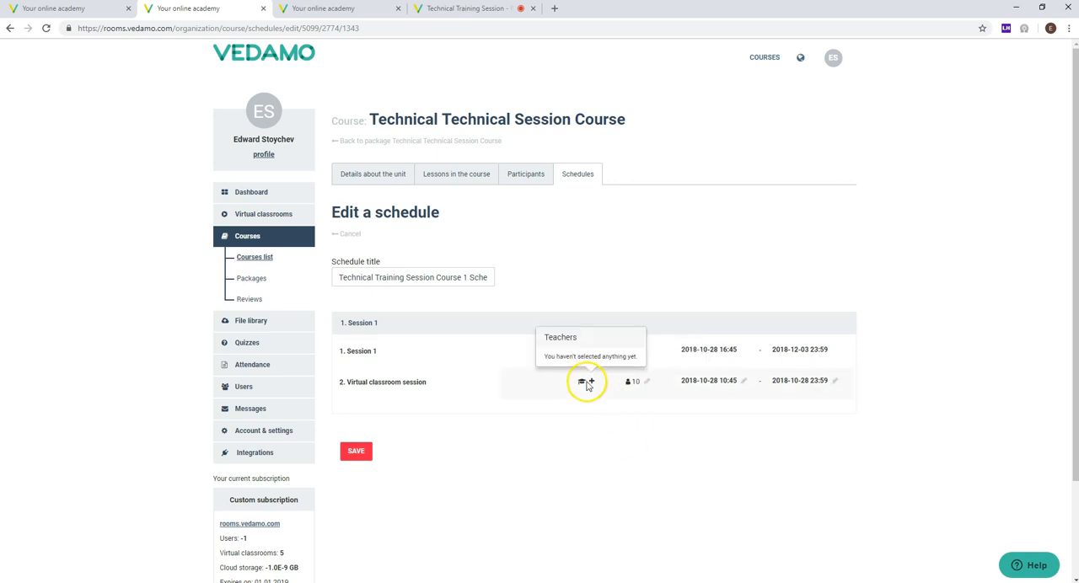
left_click(357, 452)
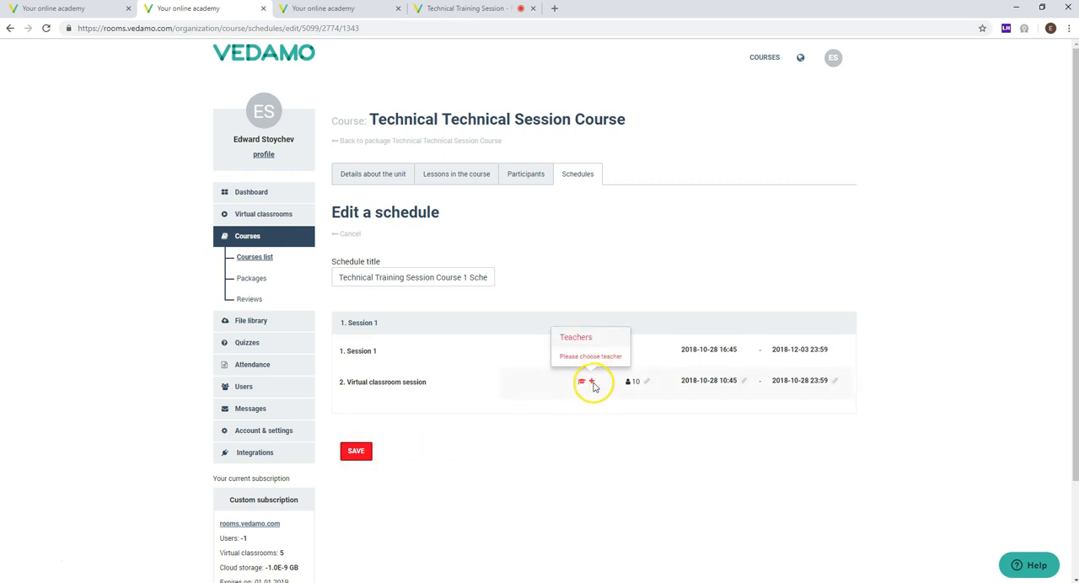
Step: Add the sixth listed teacher to the course in its unit details and save the course changes
left_click(374, 175)
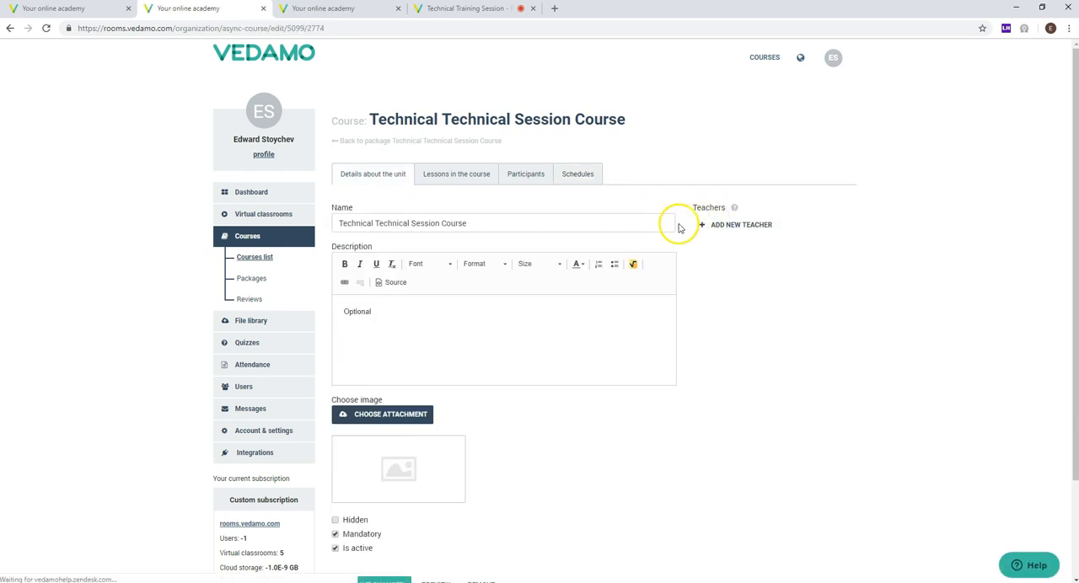
left_click(728, 235)
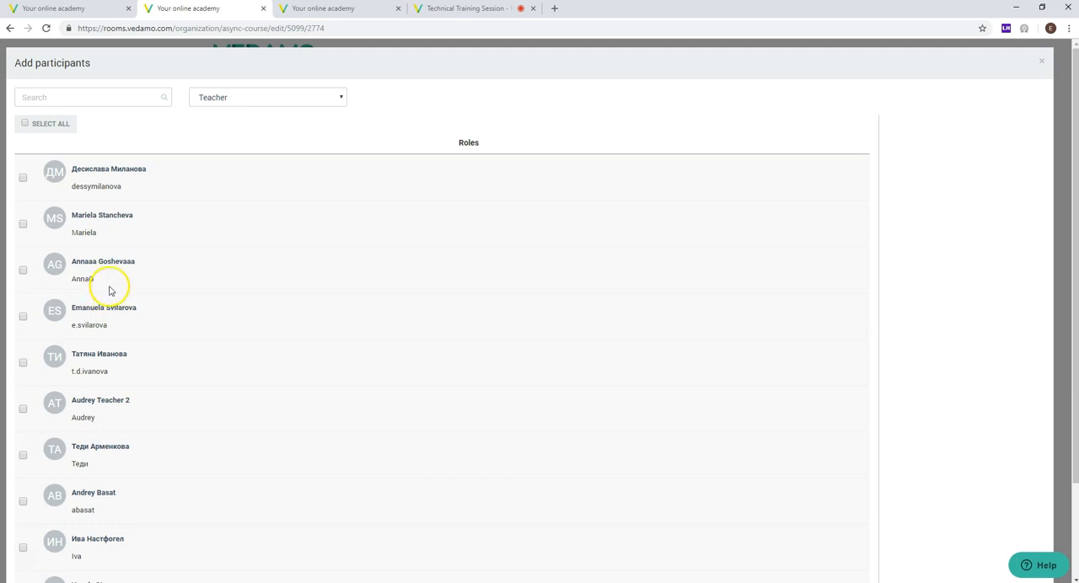
left_click(23, 409)
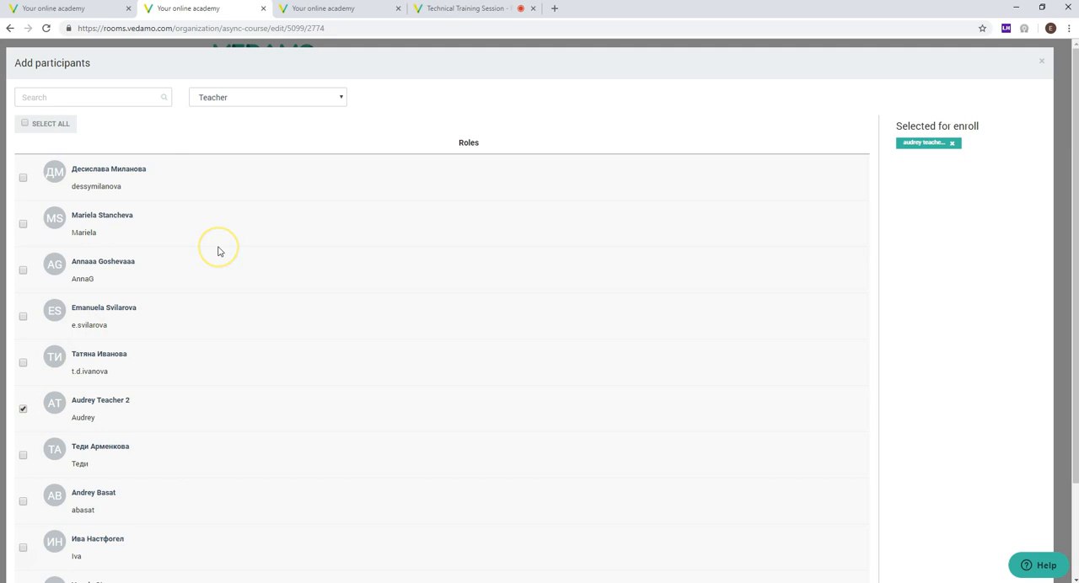
scroll(232, 246, "down", 2)
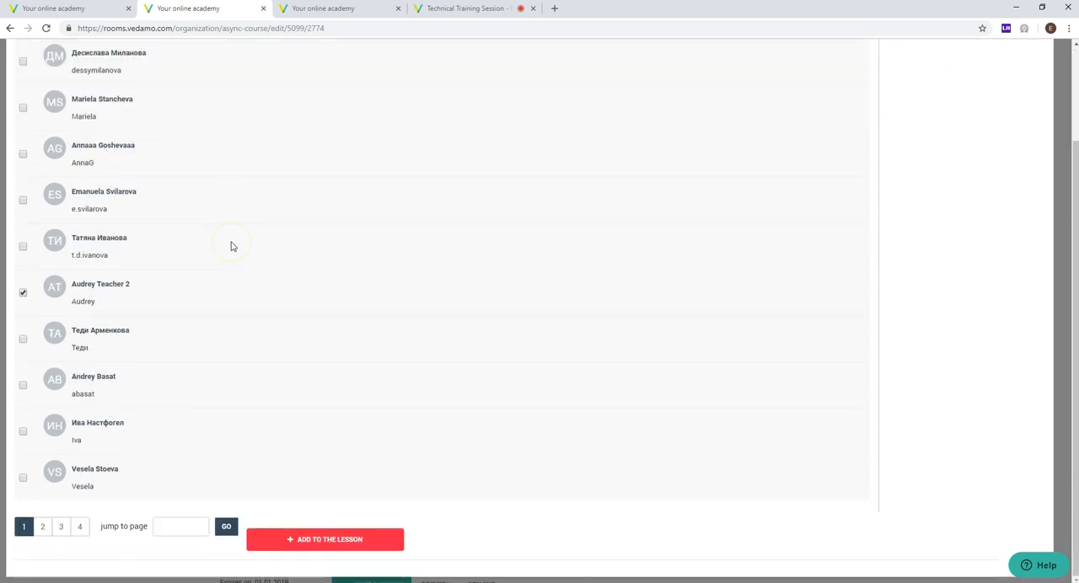
scroll(101, 332, "up", 2)
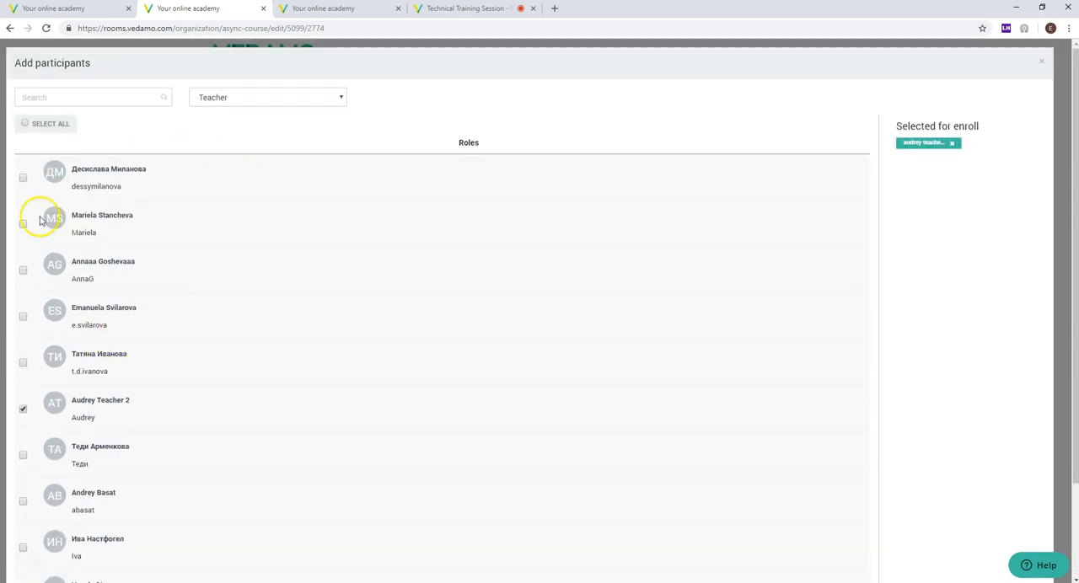
left_click(23, 410)
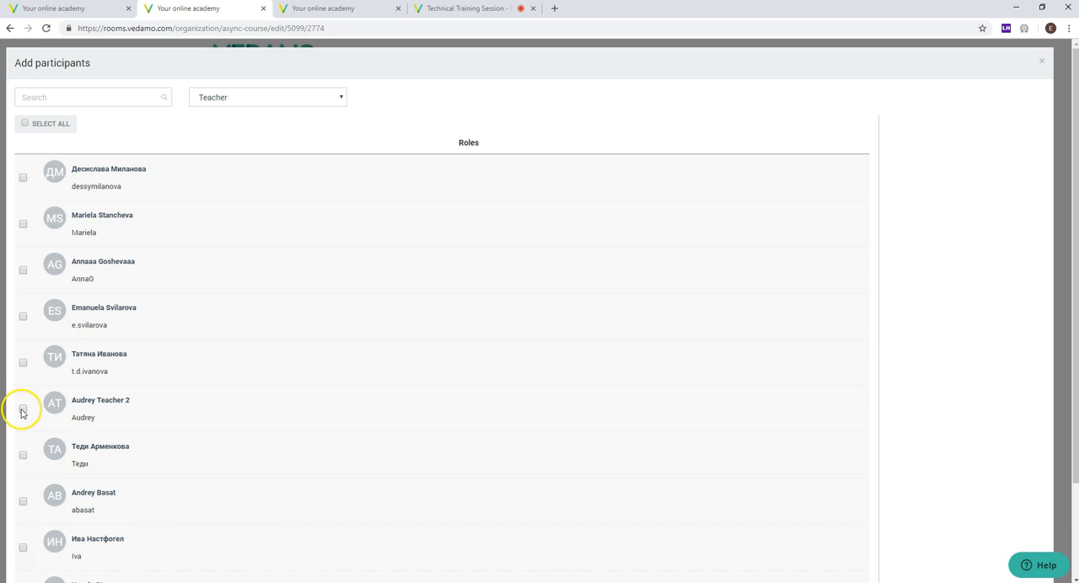
left_click(23, 411)
triple_click(126, 401)
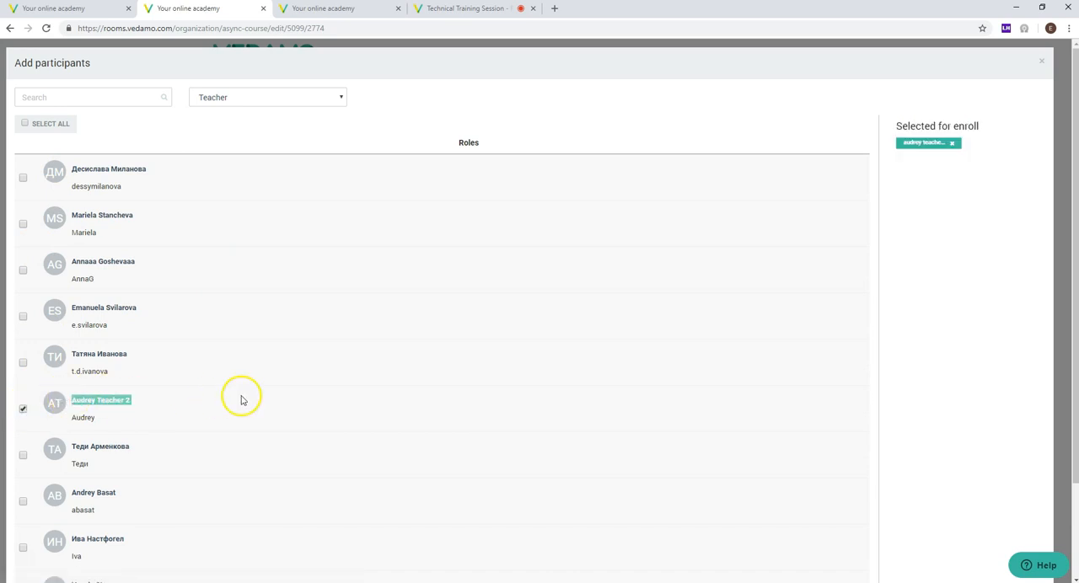
scroll(241, 400, "down", 2)
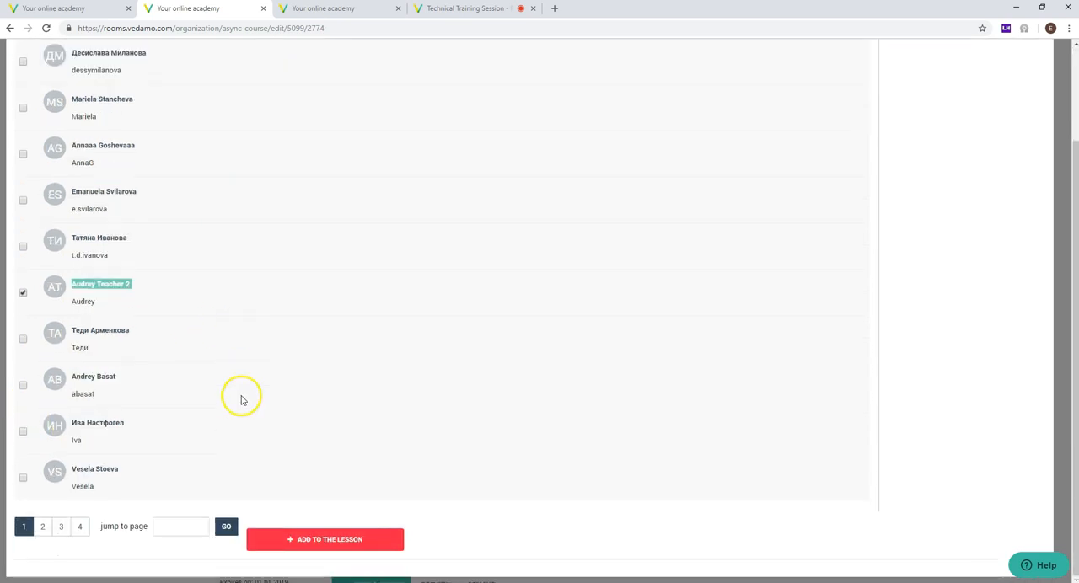
left_click(282, 539)
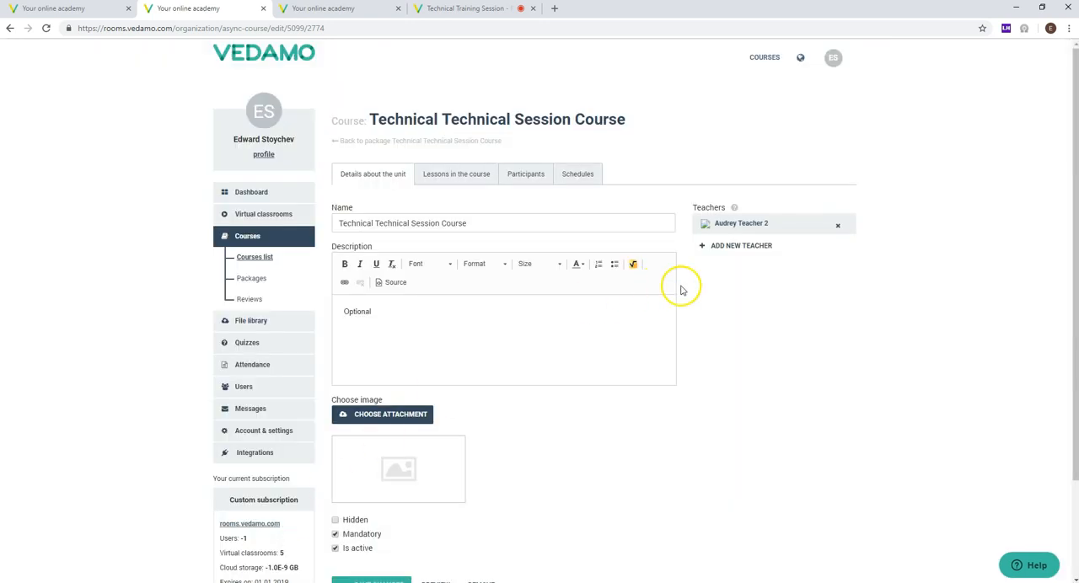
scroll(556, 380, "down", 2)
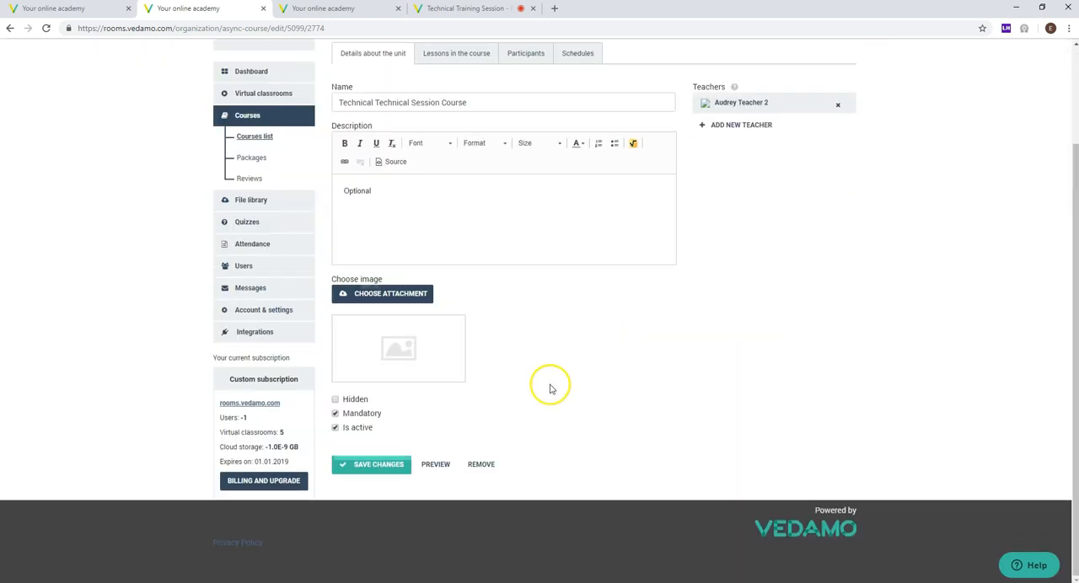
left_click(364, 464)
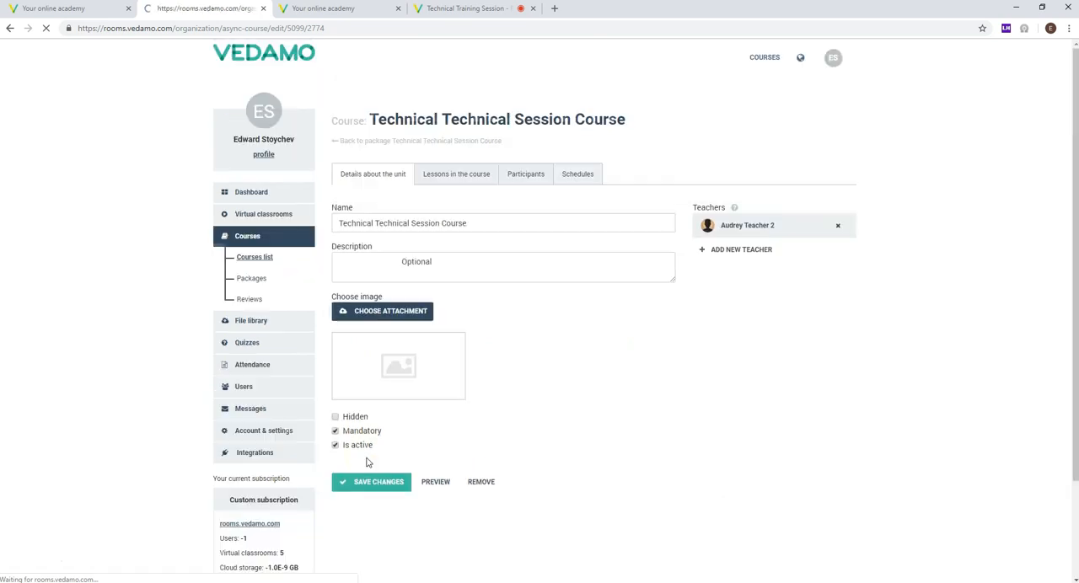
left_click(581, 176)
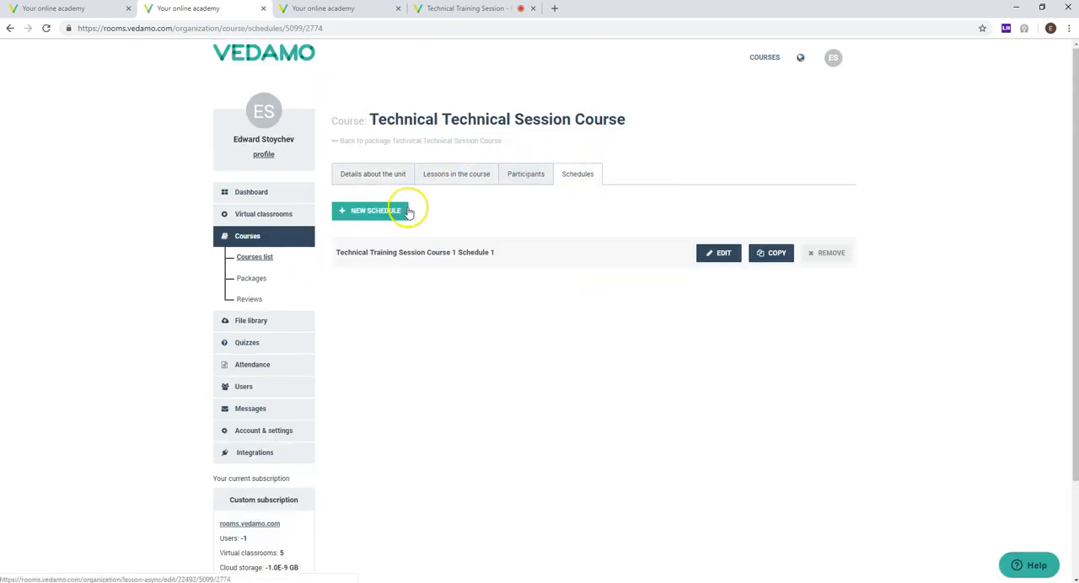
left_click(710, 257)
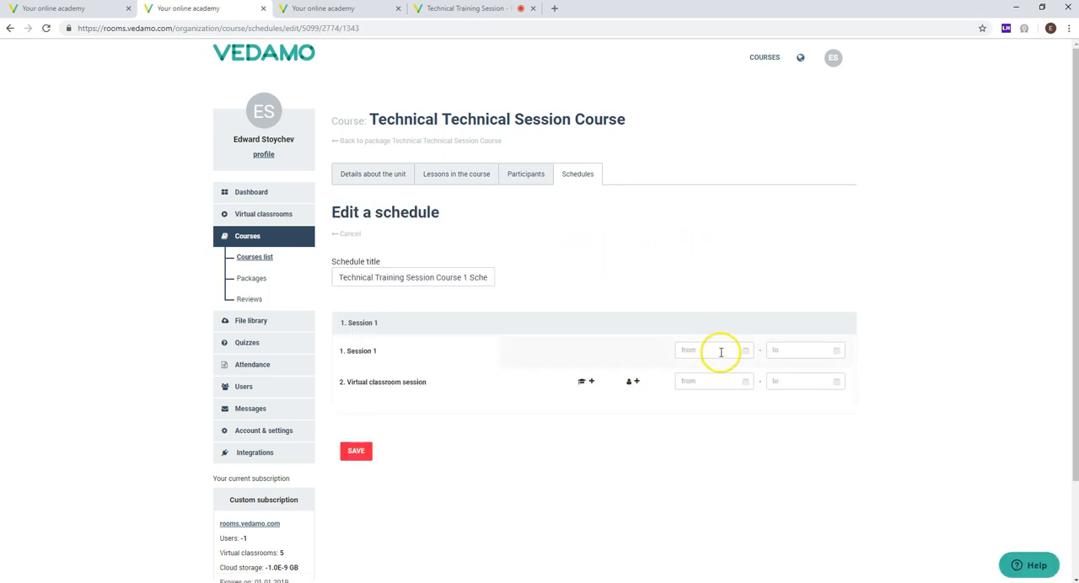
left_click(721, 352)
left_click(686, 489)
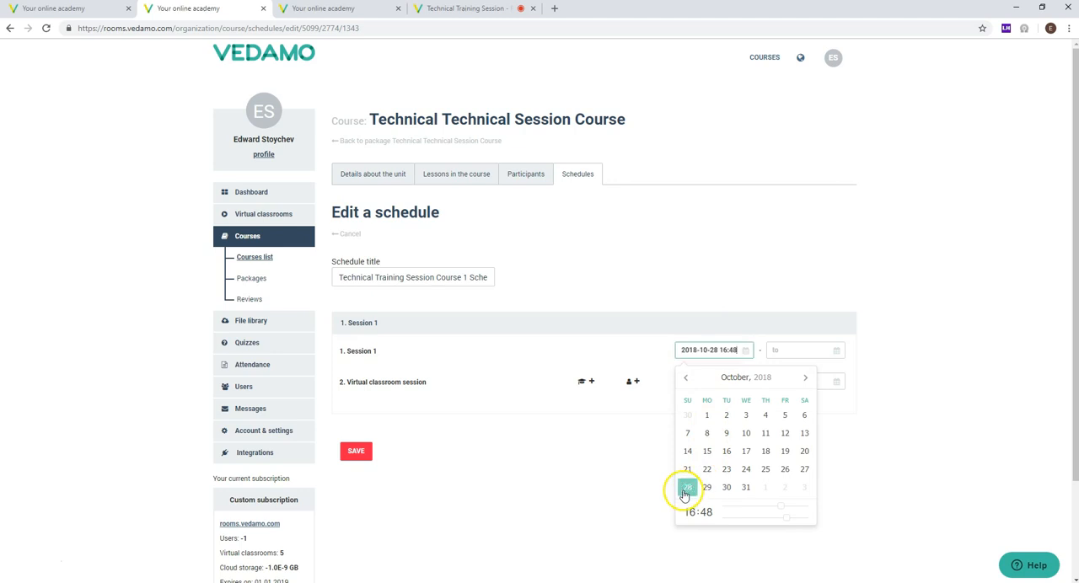
left_click(793, 350)
left_click(899, 382)
left_click(898, 383)
left_click(797, 434)
left_click(720, 381)
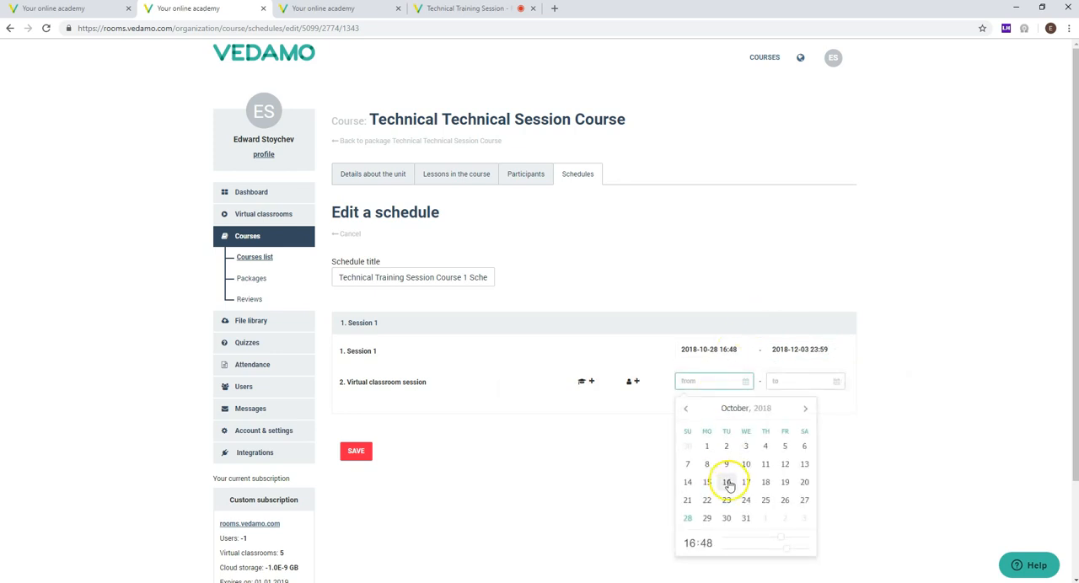
left_click(687, 518)
left_click(795, 382)
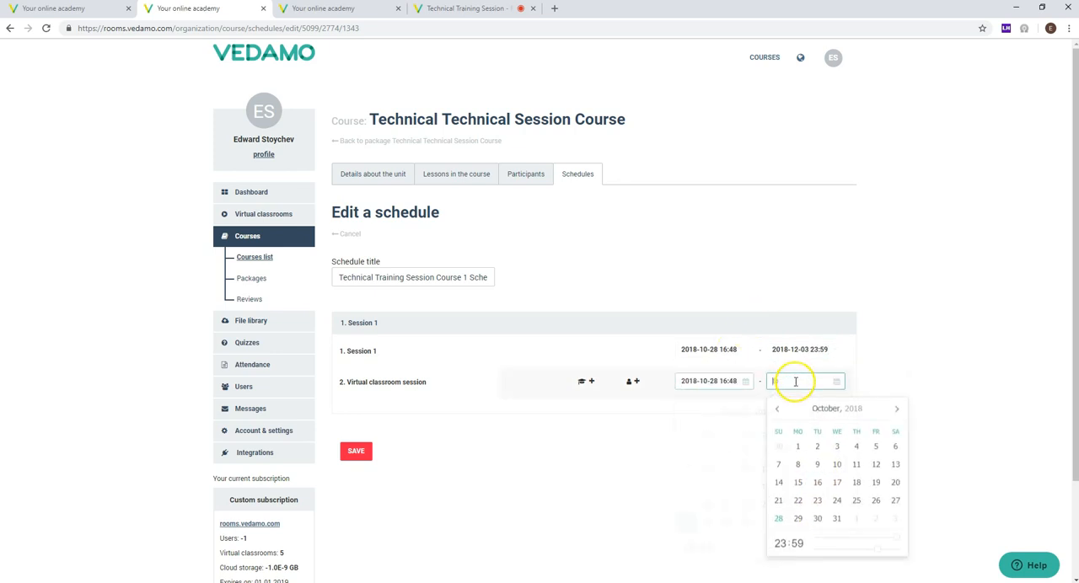
left_click(778, 518)
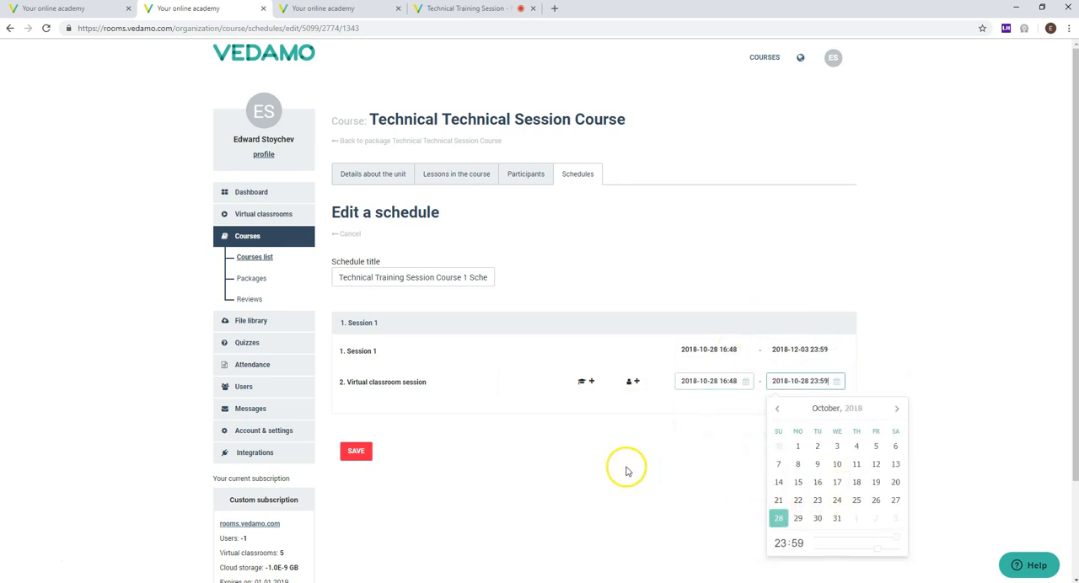
left_click(634, 384)
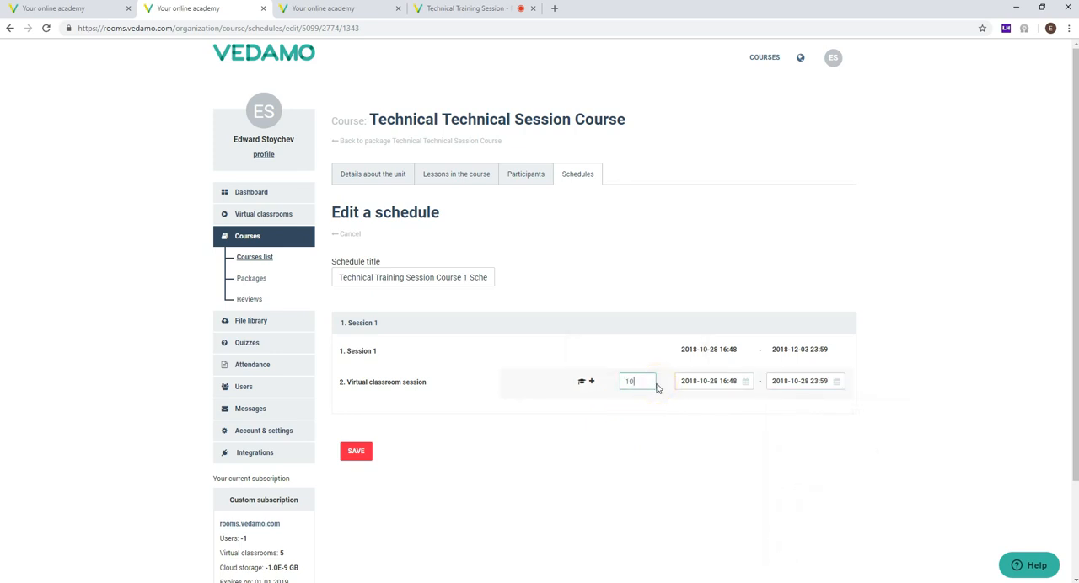
Step: Assign the course's only available teacher to the Virtual classroom session and save the schedule
left_click(582, 383)
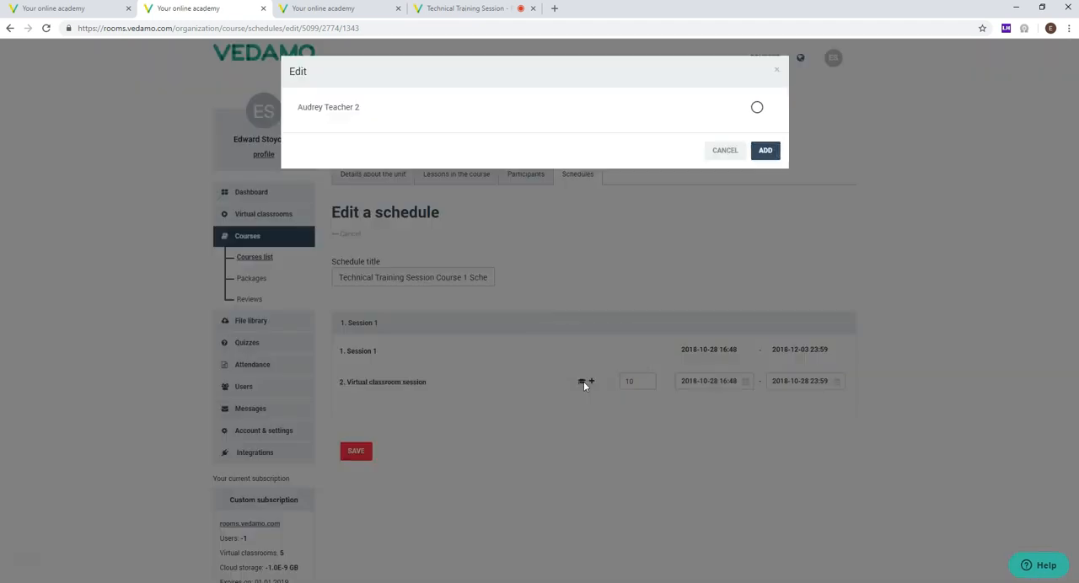
left_click(725, 150)
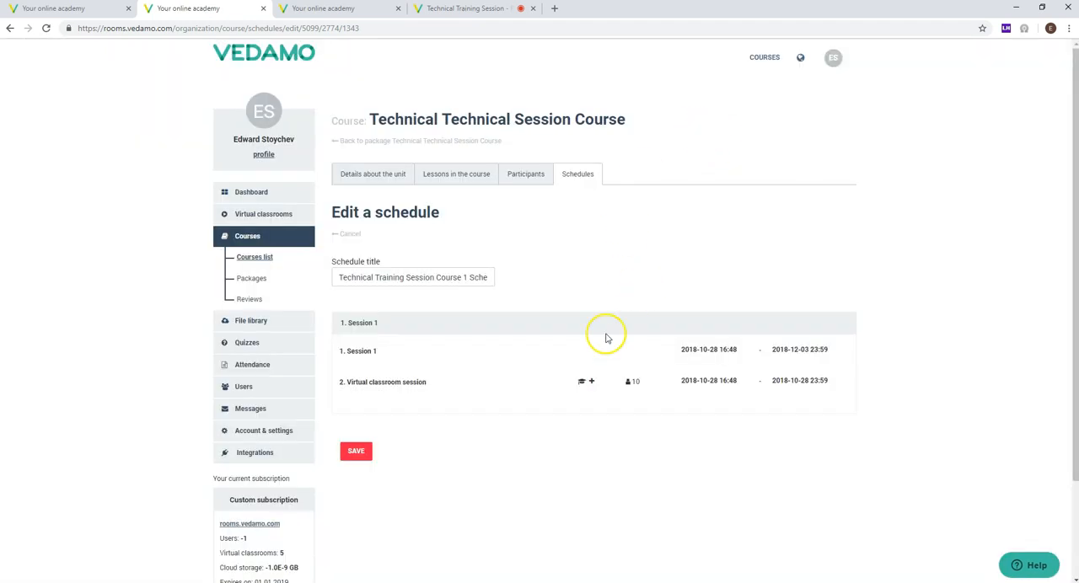
left_click(583, 383)
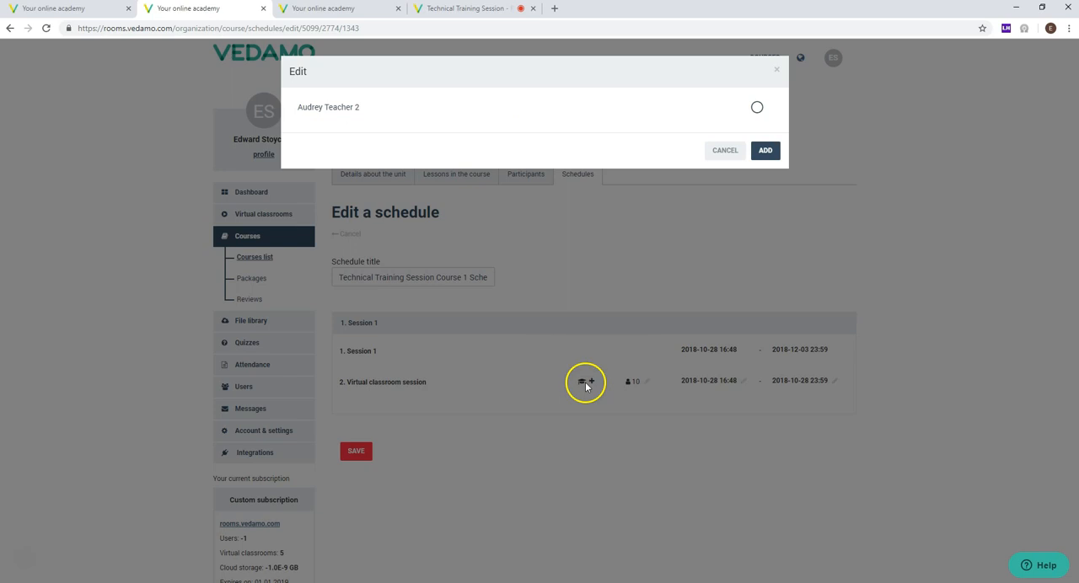
left_click_drag(299, 109, 375, 110)
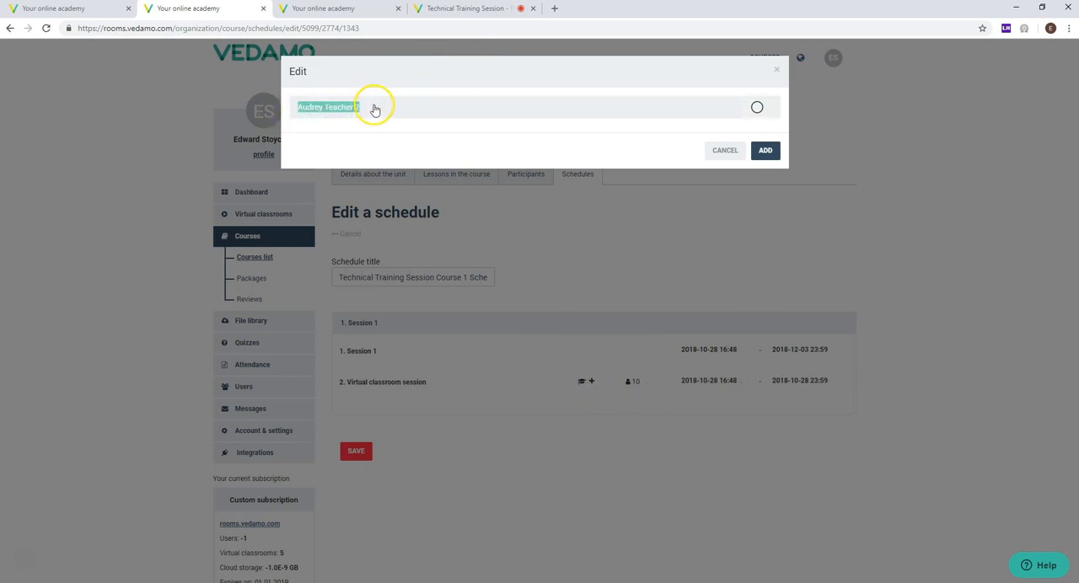
left_click(757, 108)
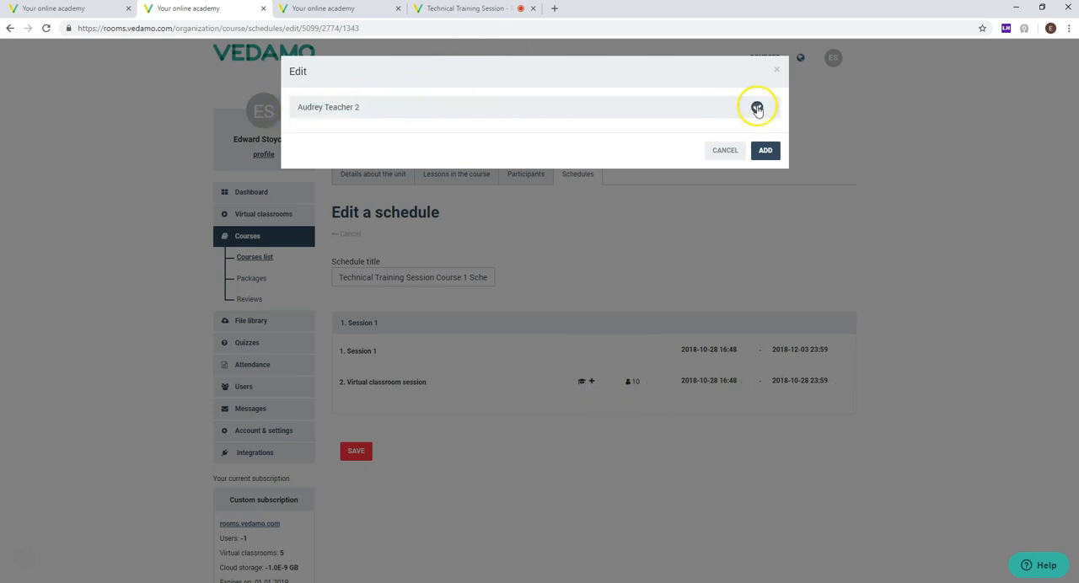
left_click(765, 151)
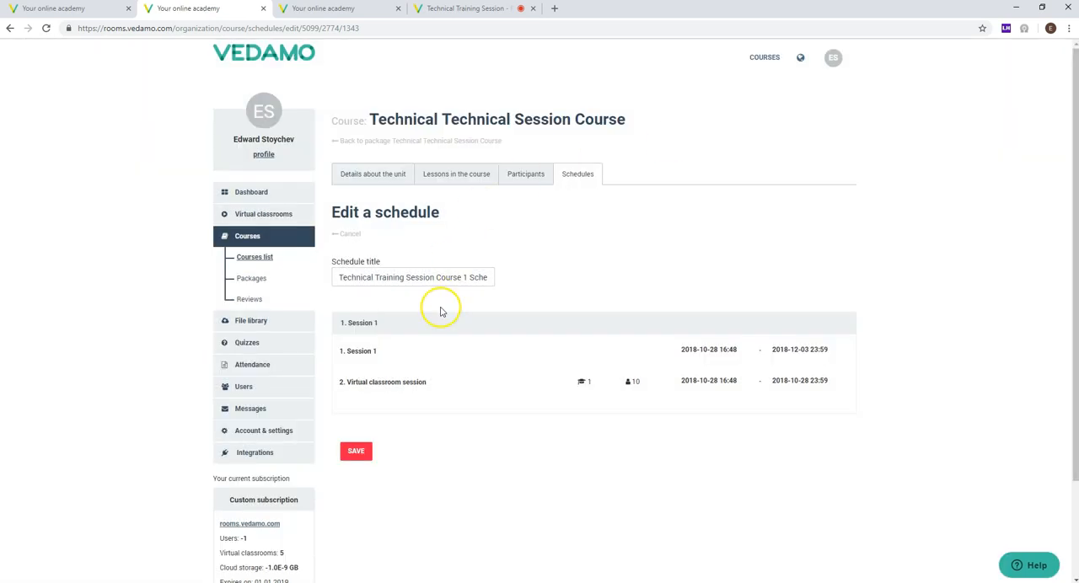
scroll(440, 312, "down", 2)
scroll(361, 379, "up", 2)
left_click(356, 452)
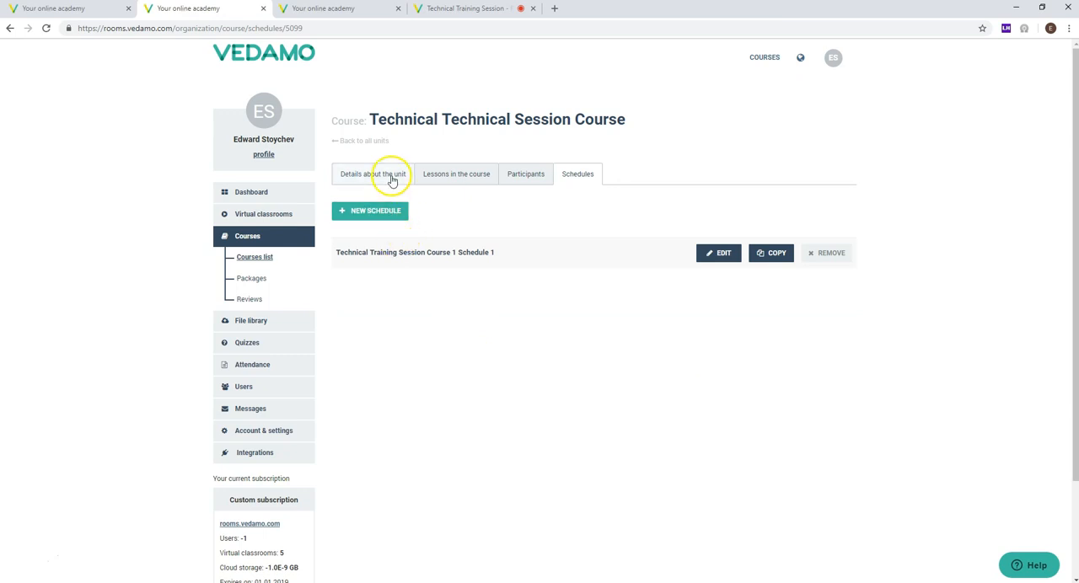
Step: Open the course's lessons and examine the Session 1 section's resource options and the Virtual classroom session's reminders
left_click(472, 174)
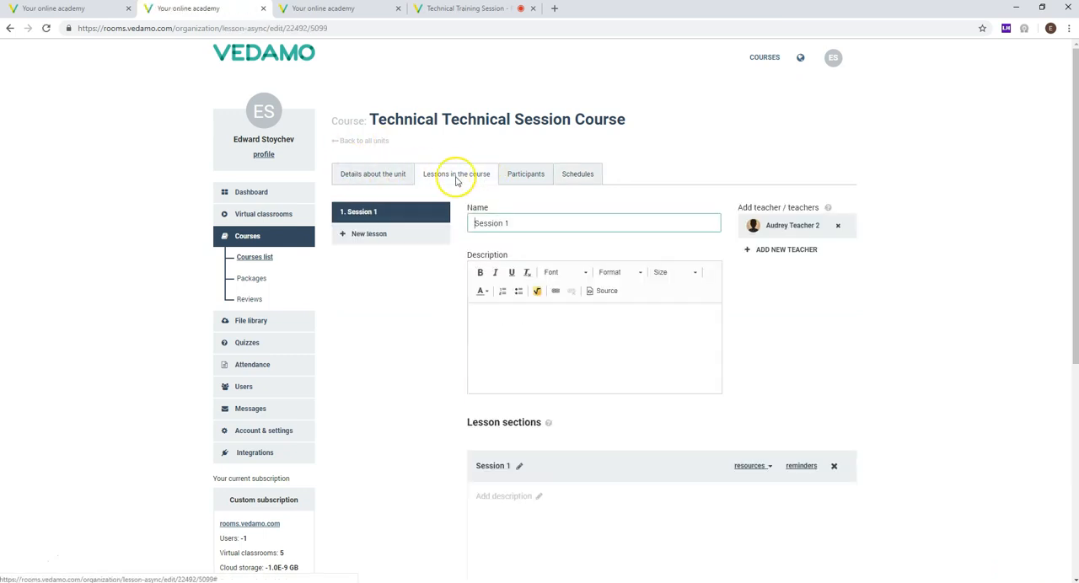
left_click_drag(336, 217, 369, 217)
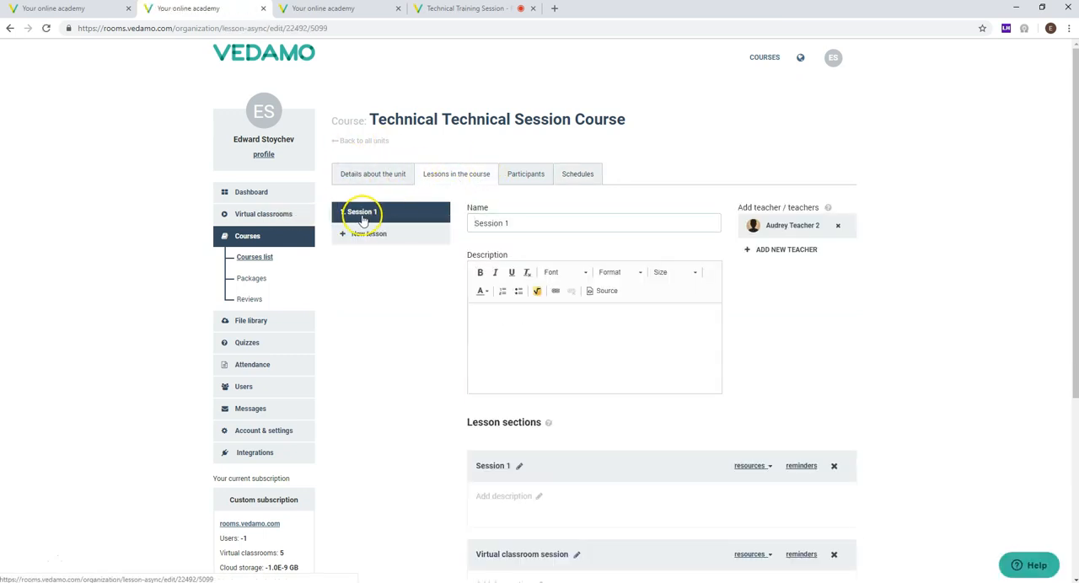
scroll(340, 301, "down", 2)
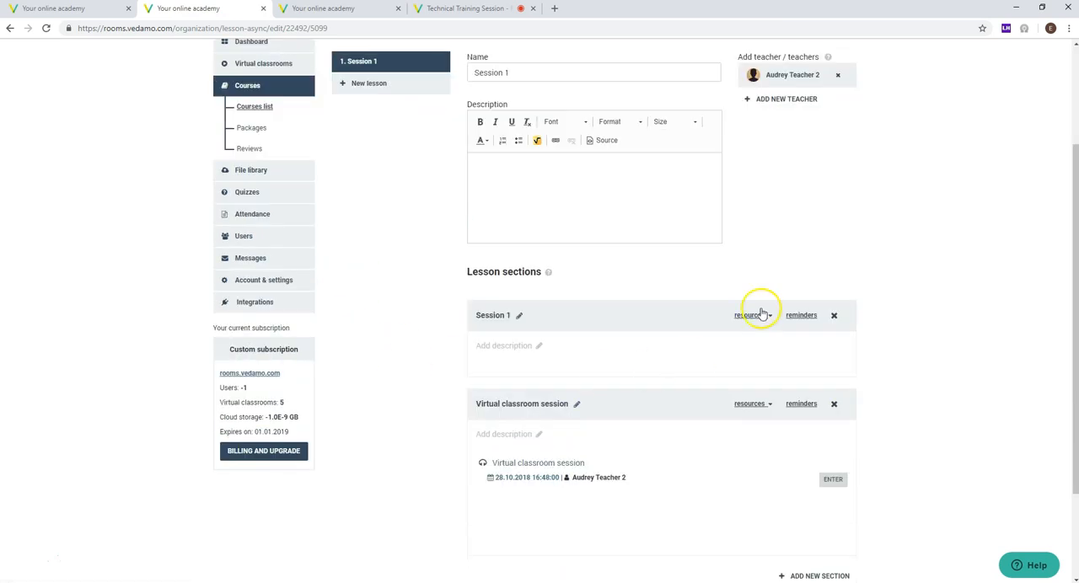
left_click(754, 317)
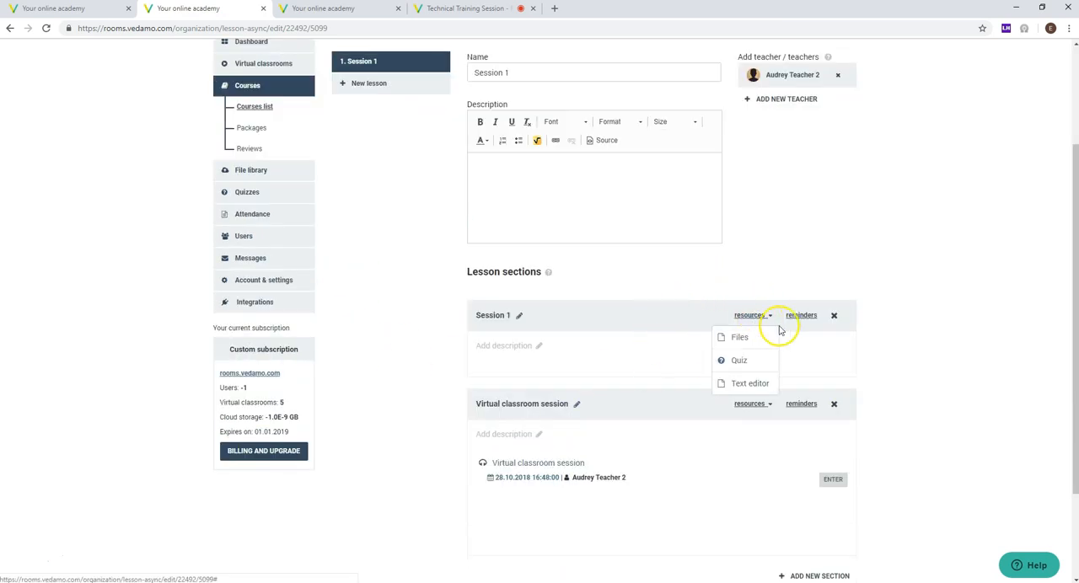
left_click(801, 404)
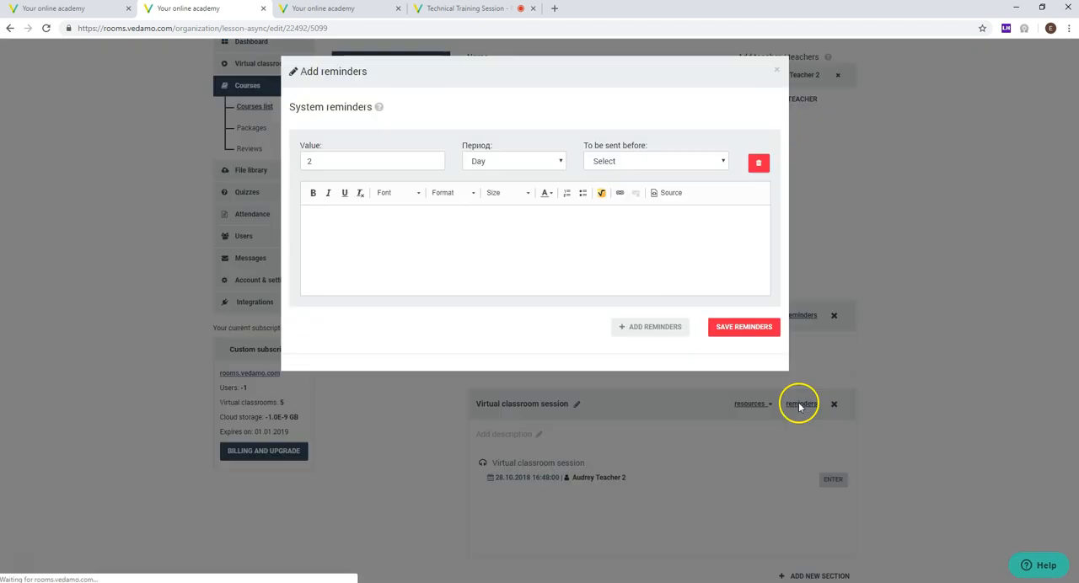
left_click(776, 69)
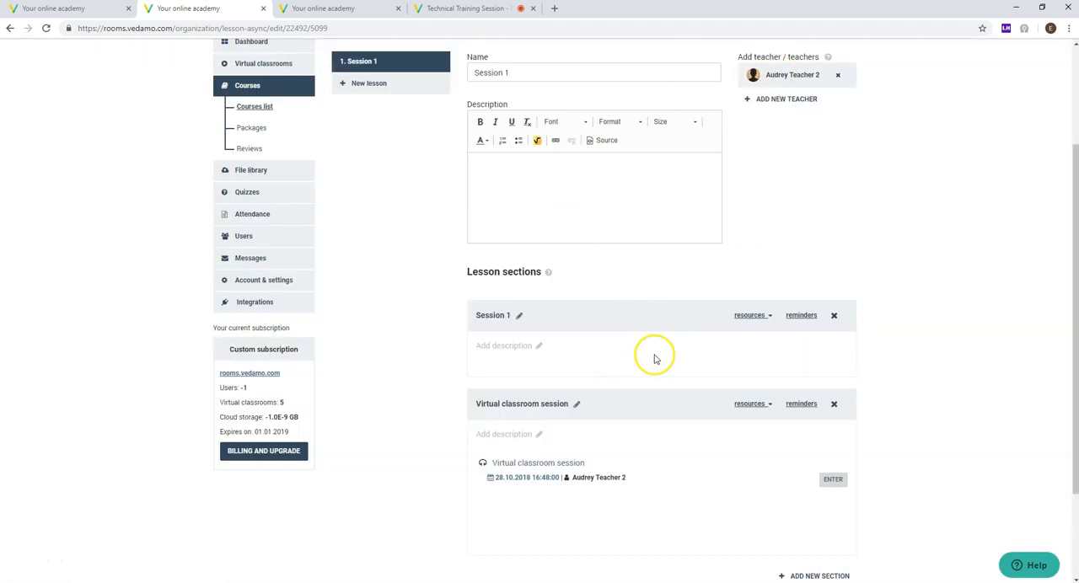
left_click(747, 318)
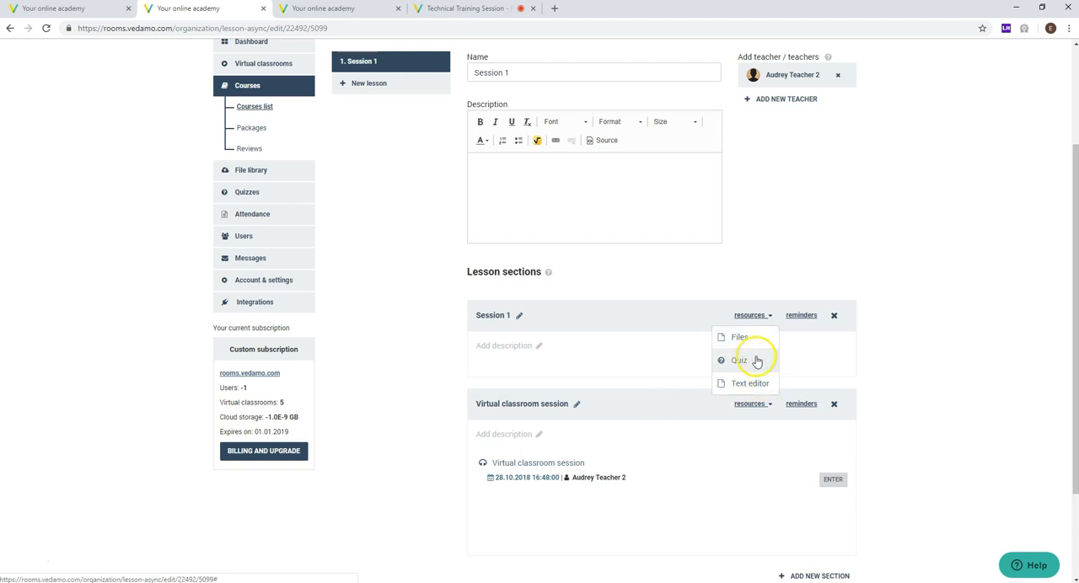
left_click(943, 409)
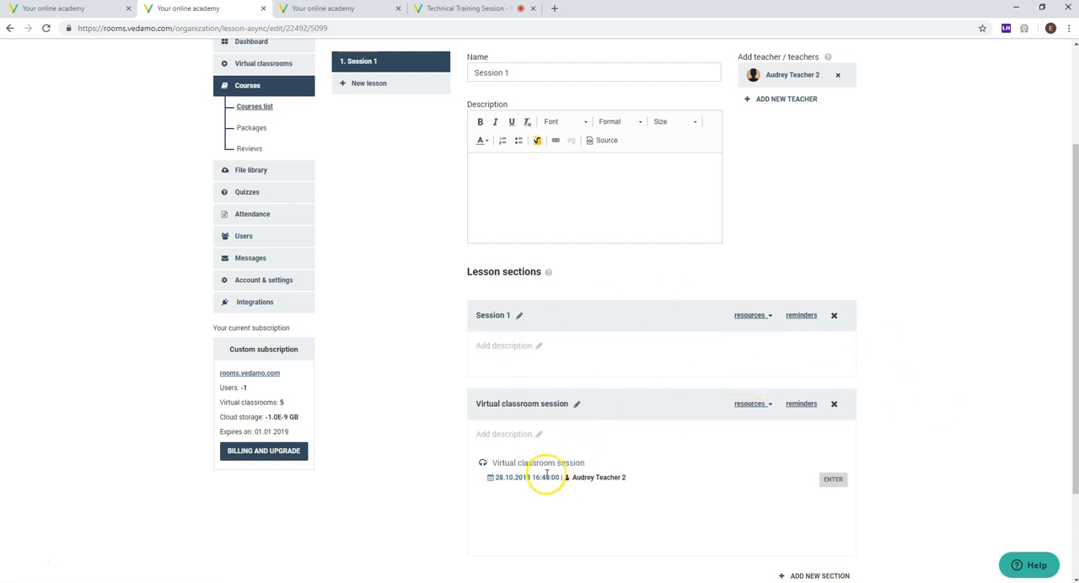
Step: Check the teacher assigned to the Virtual classroom session in the lesson sections
left_click_drag(633, 477, 563, 479)
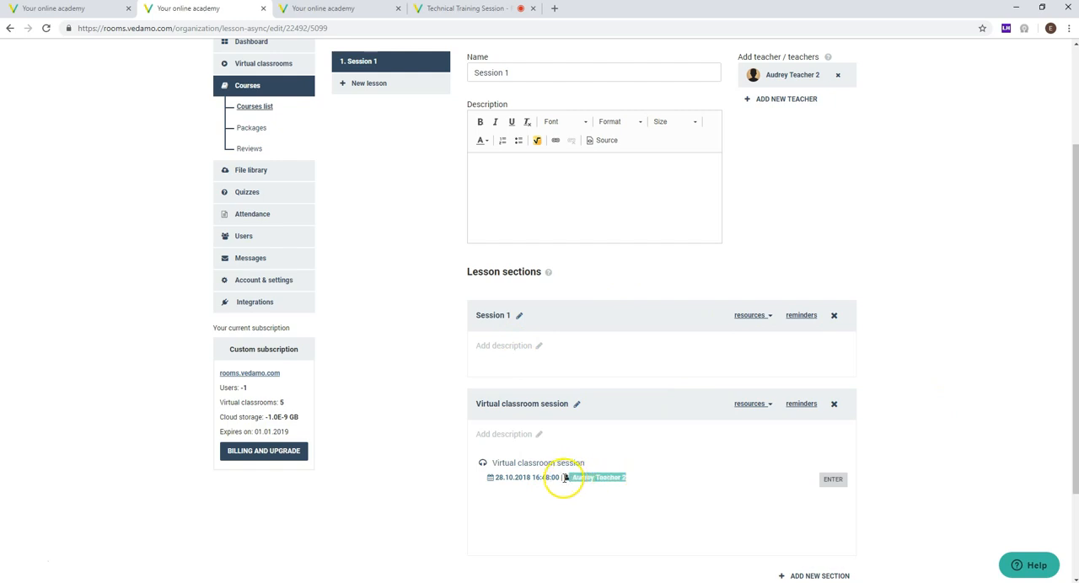
left_click_drag(637, 483, 574, 485)
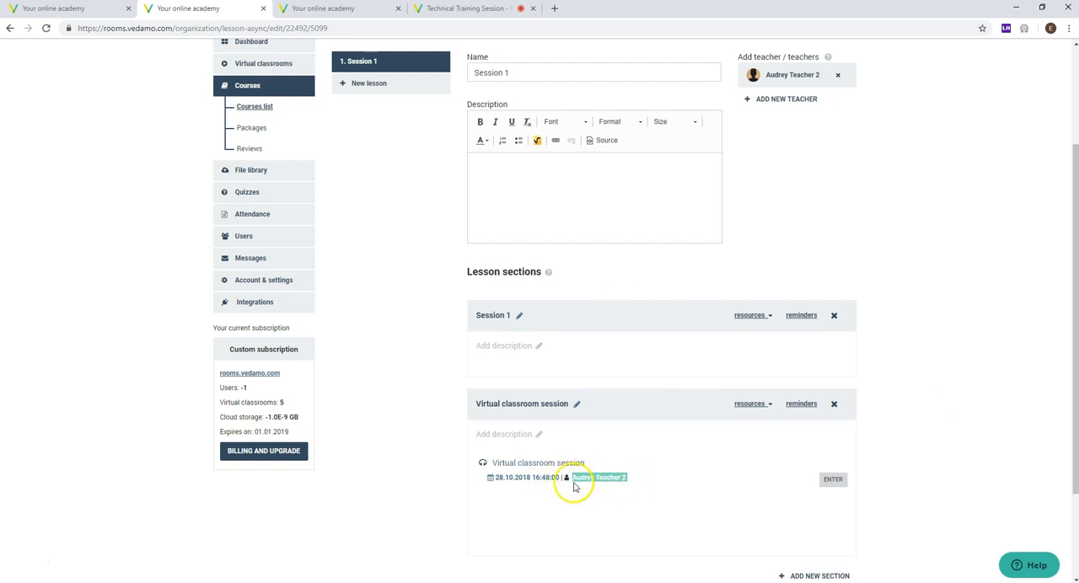
left_click(908, 233)
scroll(361, 169, "up", 3)
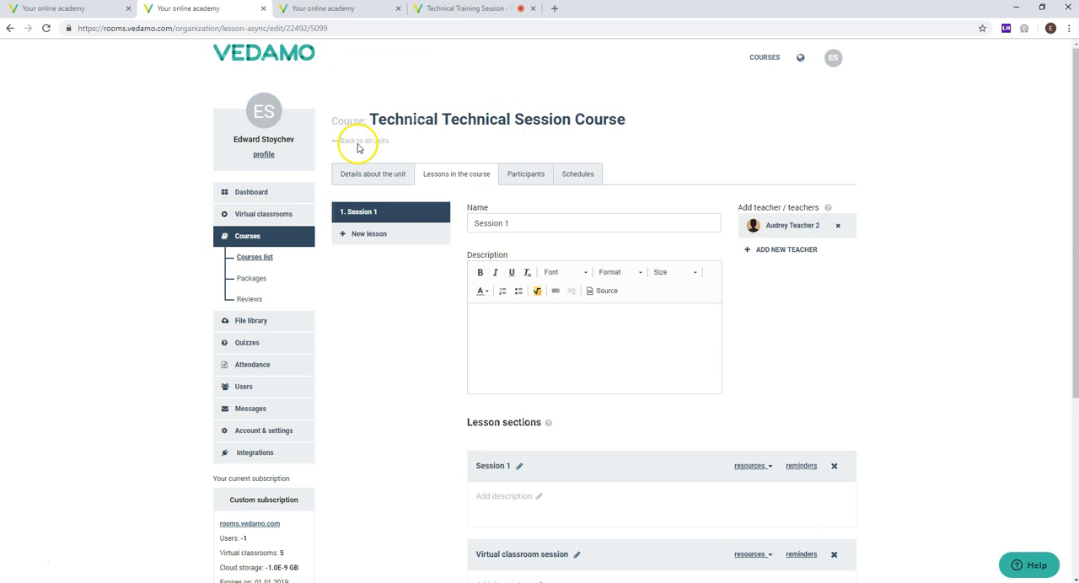
Step: From the courses list, select the third, fifth and sixth listed users as participants for Technical Technical Session Course and continue the enrolment
left_click(257, 242)
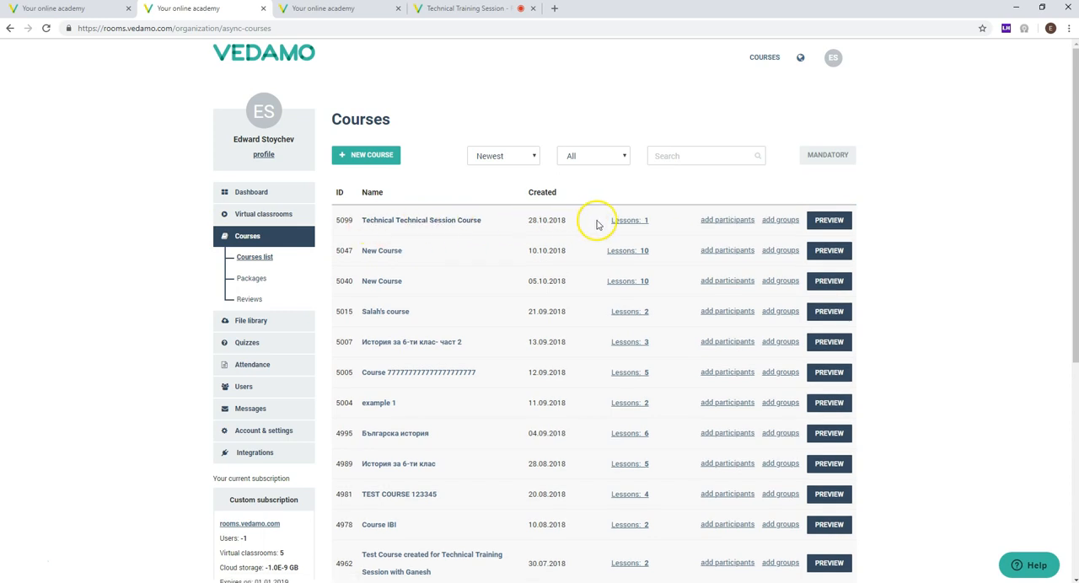
left_click(723, 223)
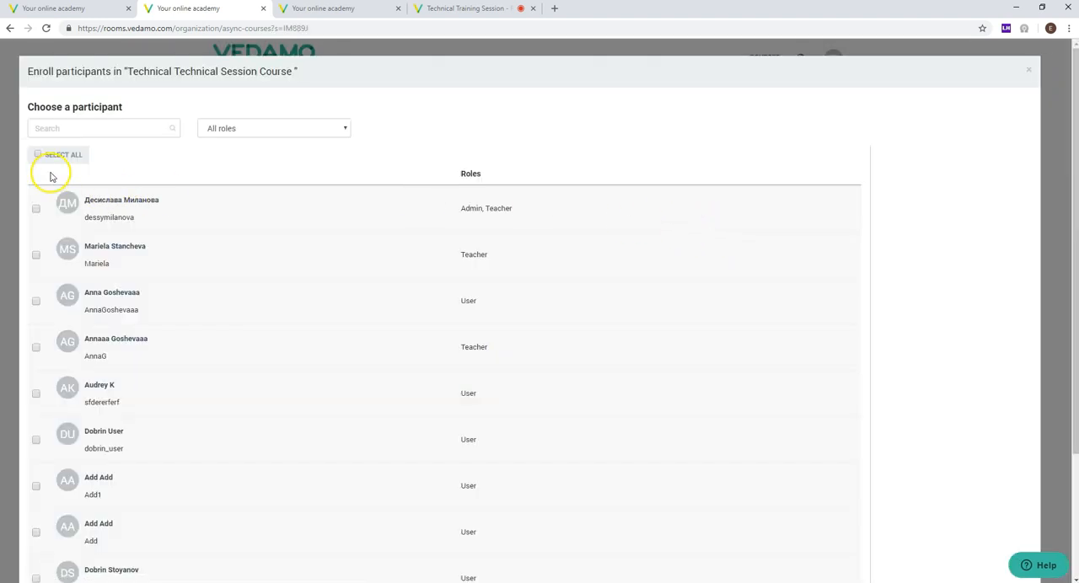
scroll(51, 176, "down", 1)
scroll(51, 191, "down", 1)
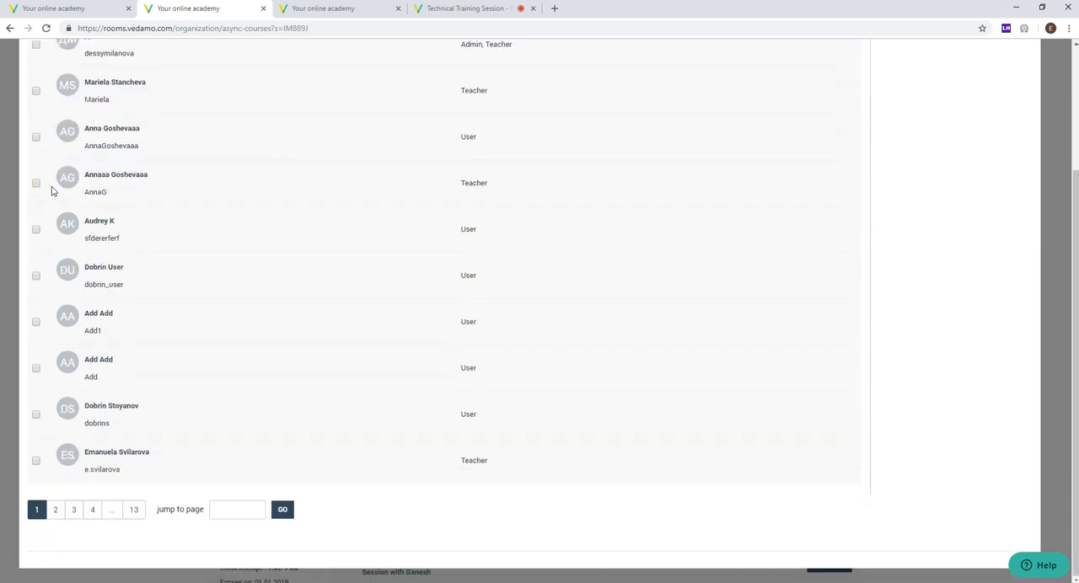
left_click(36, 138)
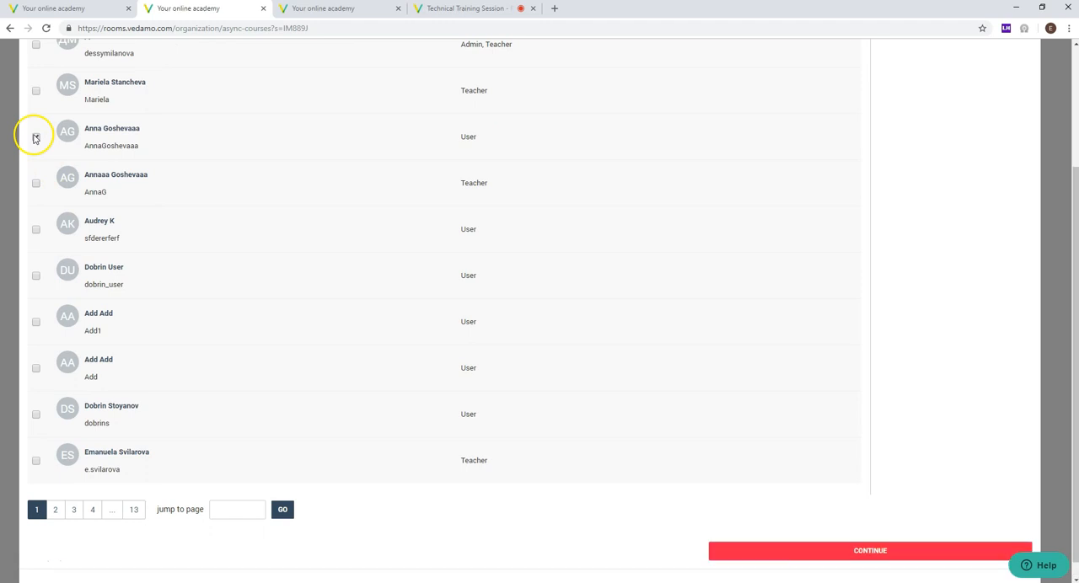
left_click(36, 229)
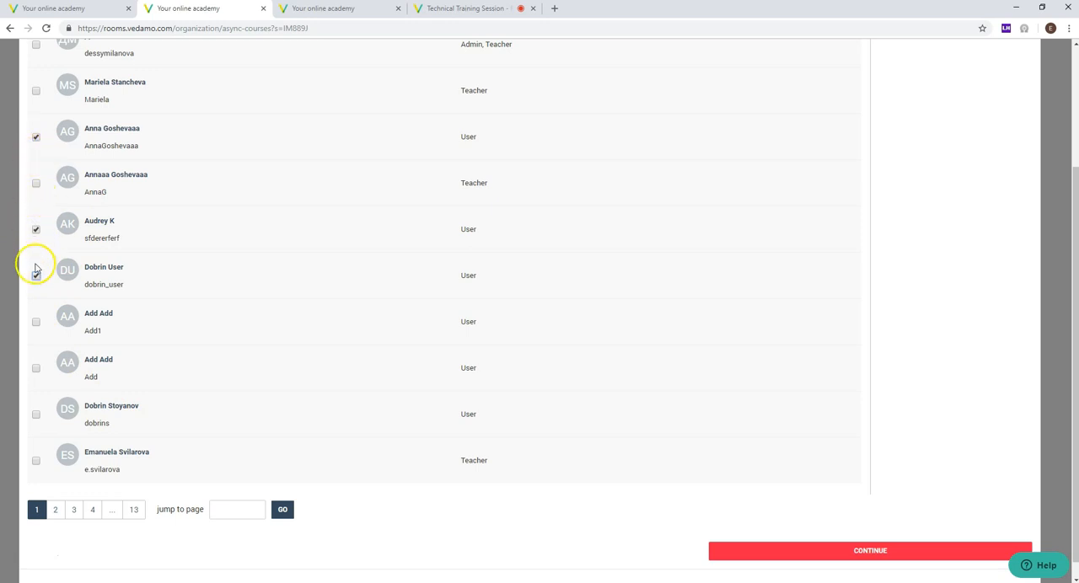
scroll(129, 349, "up", 2)
scroll(244, 261, "down", 3)
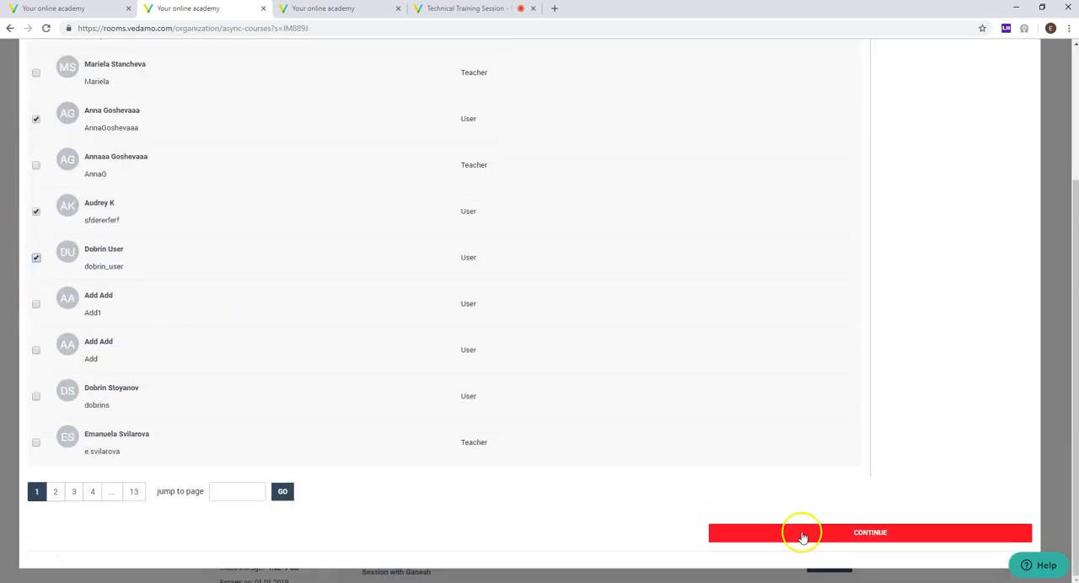
left_click(805, 538)
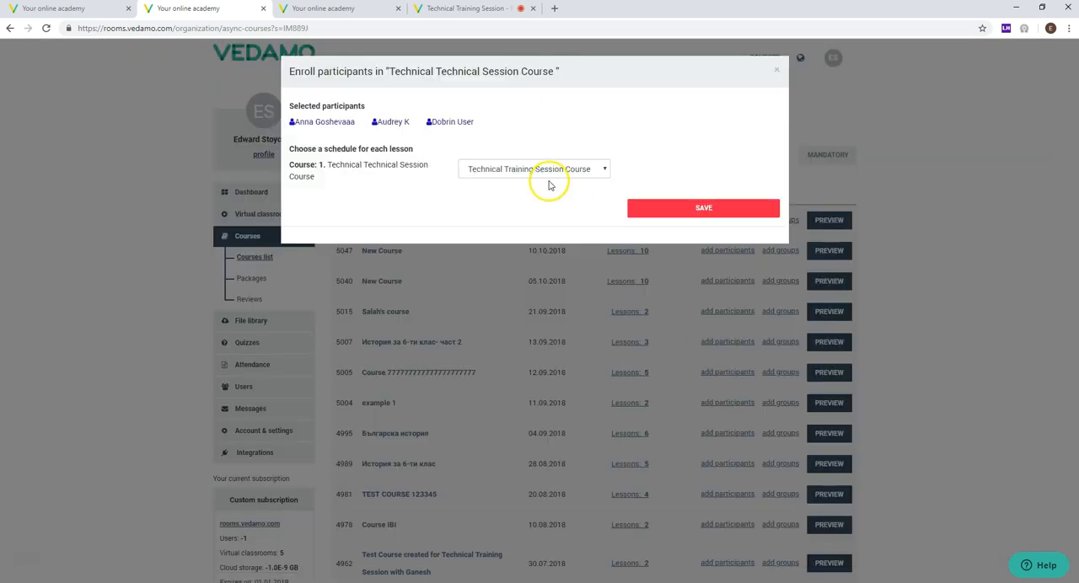
Step: Choose Technical Training Session Course 1 Schedule 1 for the selected participants, save their enrolment and close the dialog
left_click_drag(481, 123, 283, 128)
left_click(439, 141)
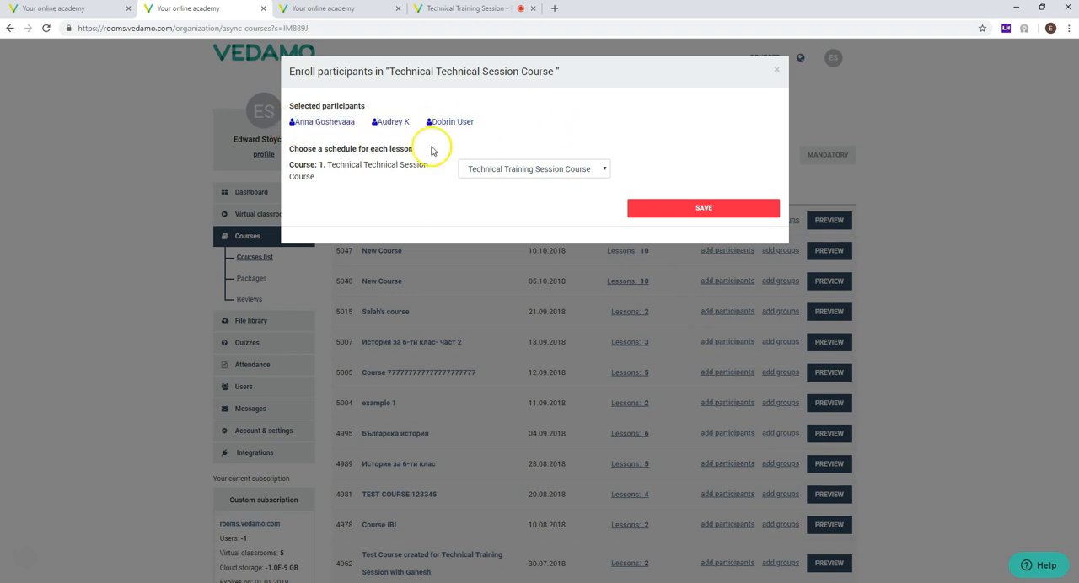
left_click(529, 169)
left_click(528, 173)
left_click(529, 172)
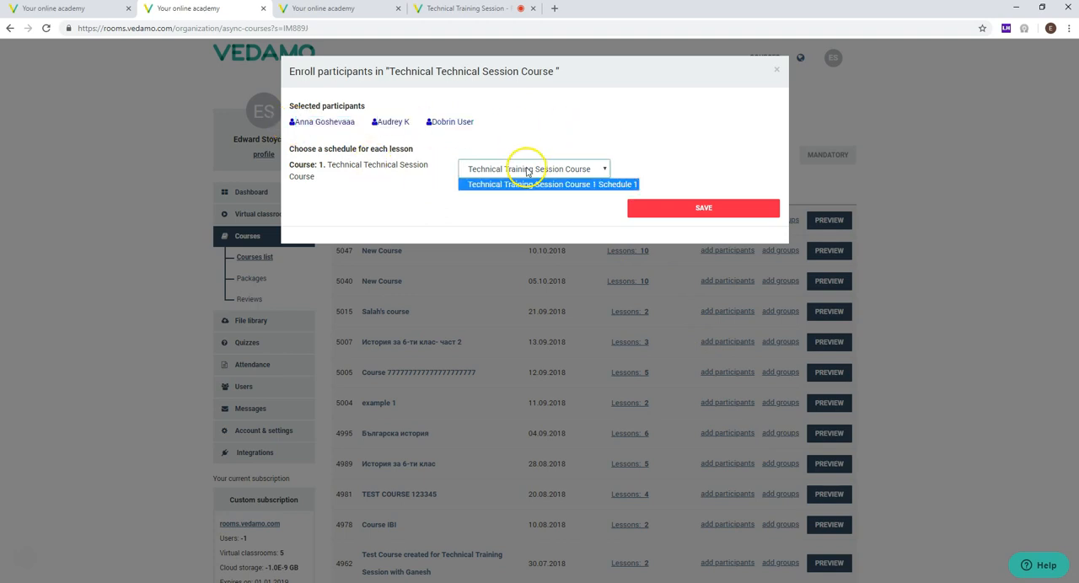
left_click(510, 183)
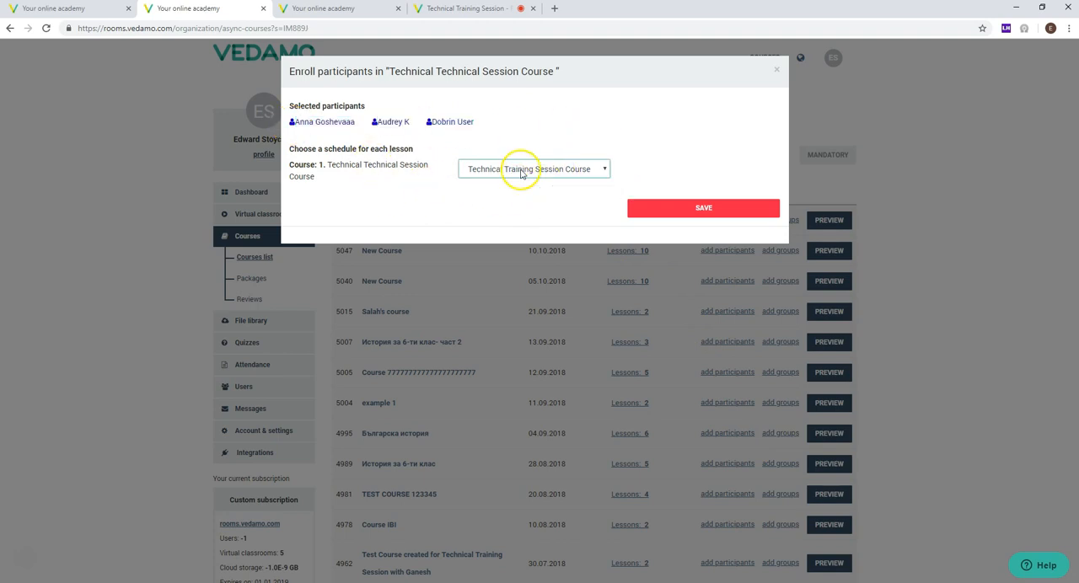
left_click(698, 208)
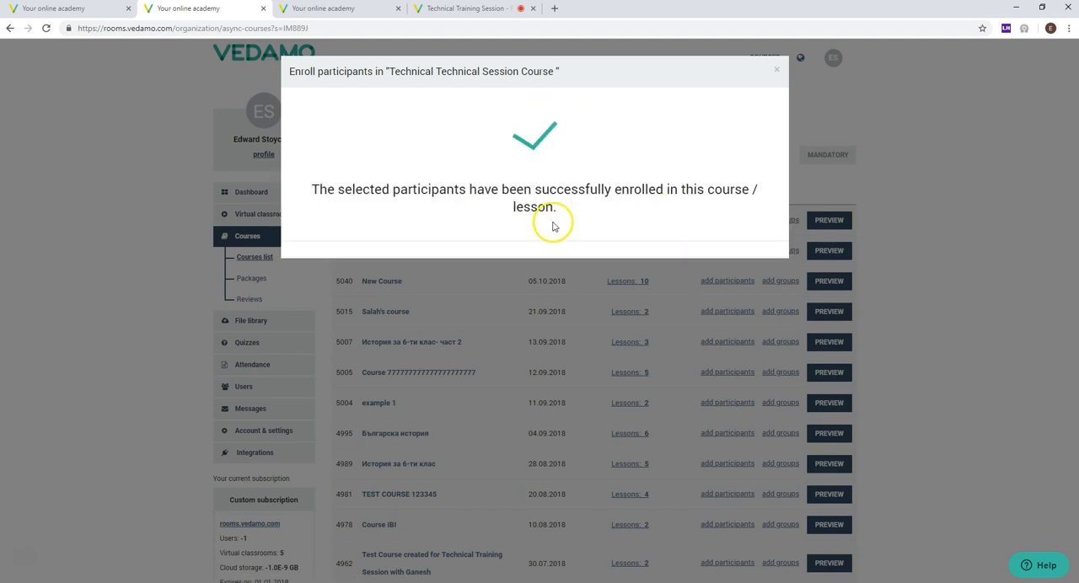
mouse_move(317, 189)
left_mouse_down()
mouse_move(587, 211)
mouse_move(324, 194)
left_mouse_up()
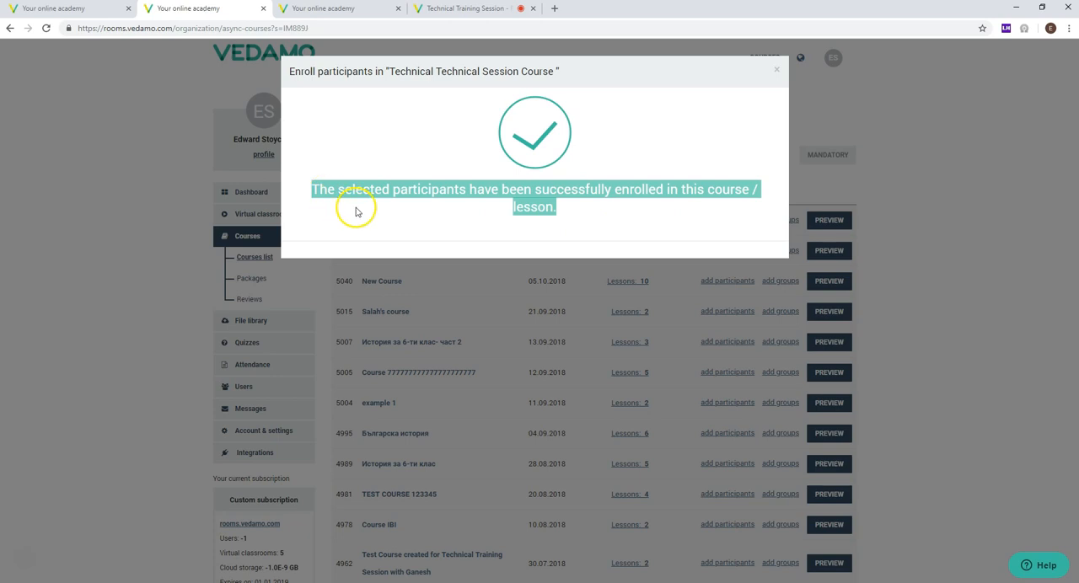
left_click(356, 212)
left_click(58, 178)
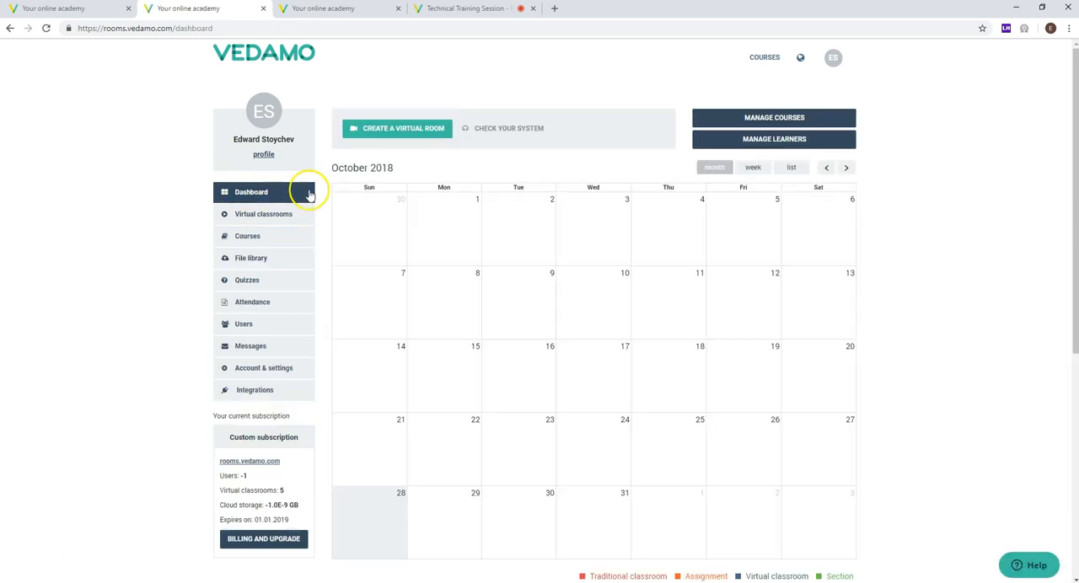
Step: Go to the dashboard calendar and view the details of the Session 1 event on 28 October 2018
scroll(113, 245, "down", 2)
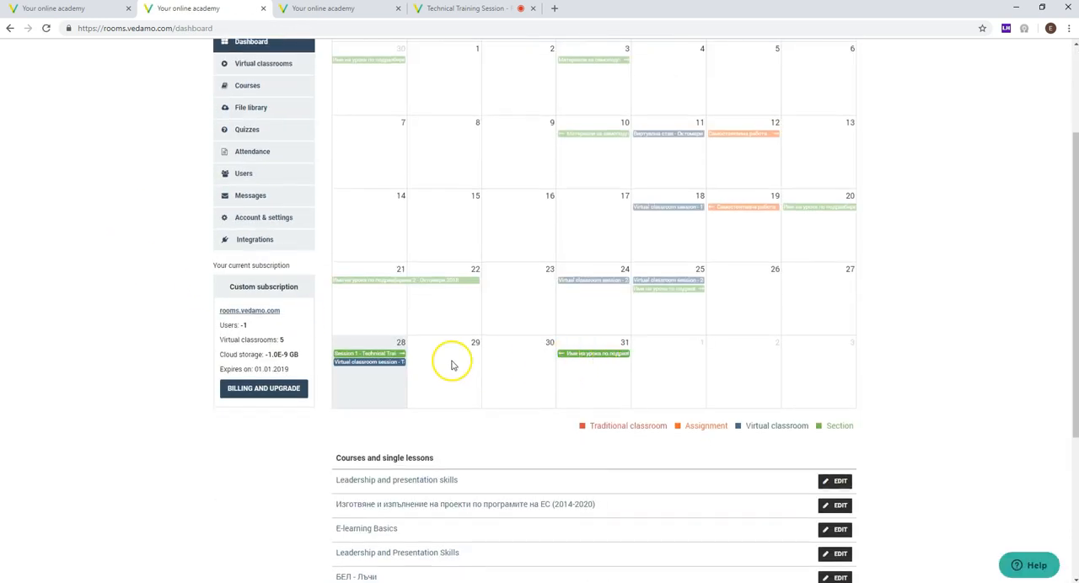
scroll(413, 337, "up", 2)
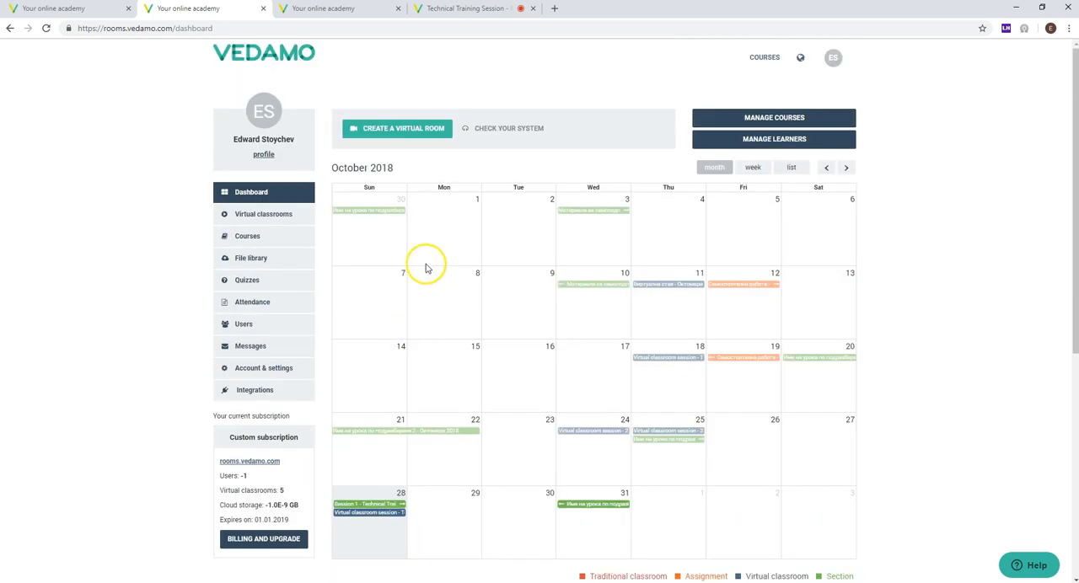
scroll(422, 269, "down", 3)
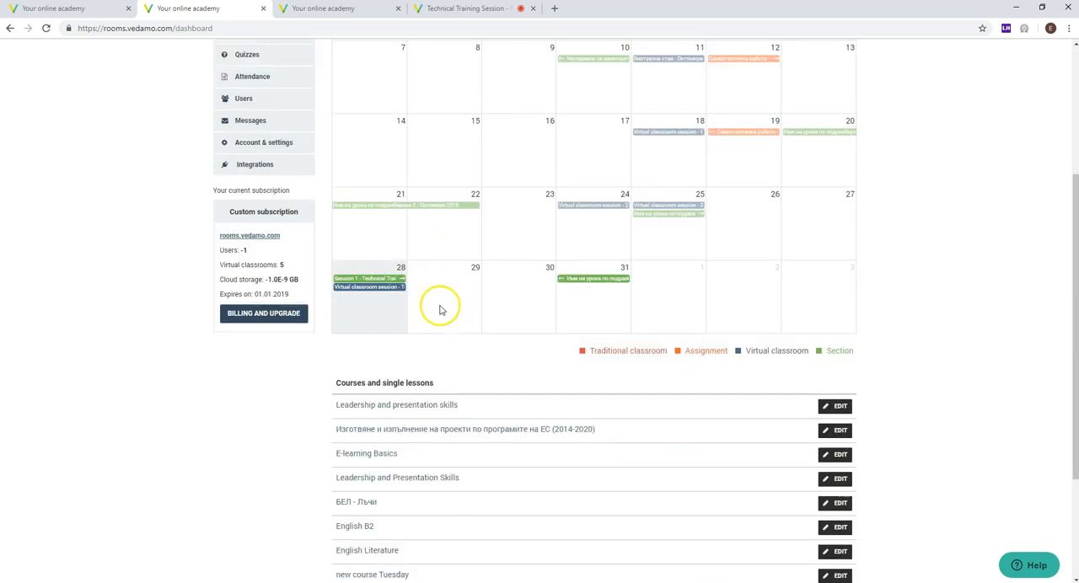
left_click(371, 284)
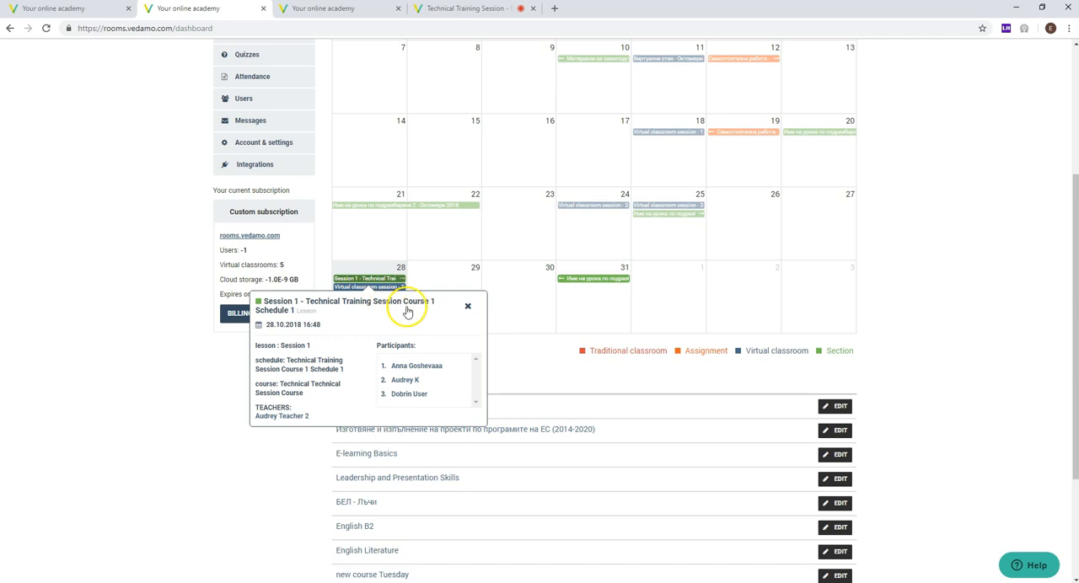
Step: Close the Session 1 event details and open the academy's File library
scroll(381, 316, "down", 3)
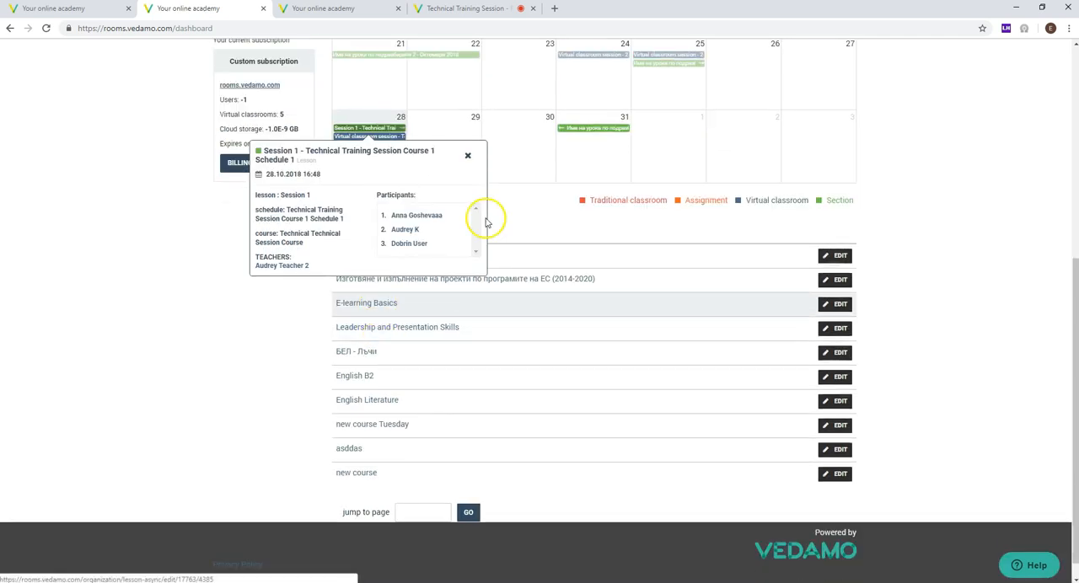
left_click(468, 155)
scroll(84, 253, "up", 3)
scroll(91, 266, "up", 3)
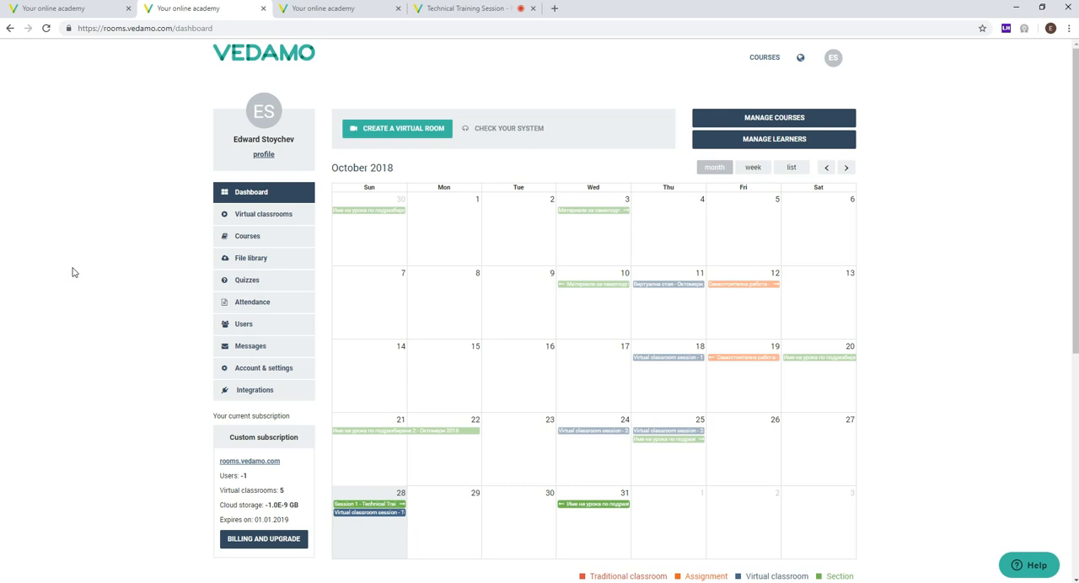
left_click(258, 257)
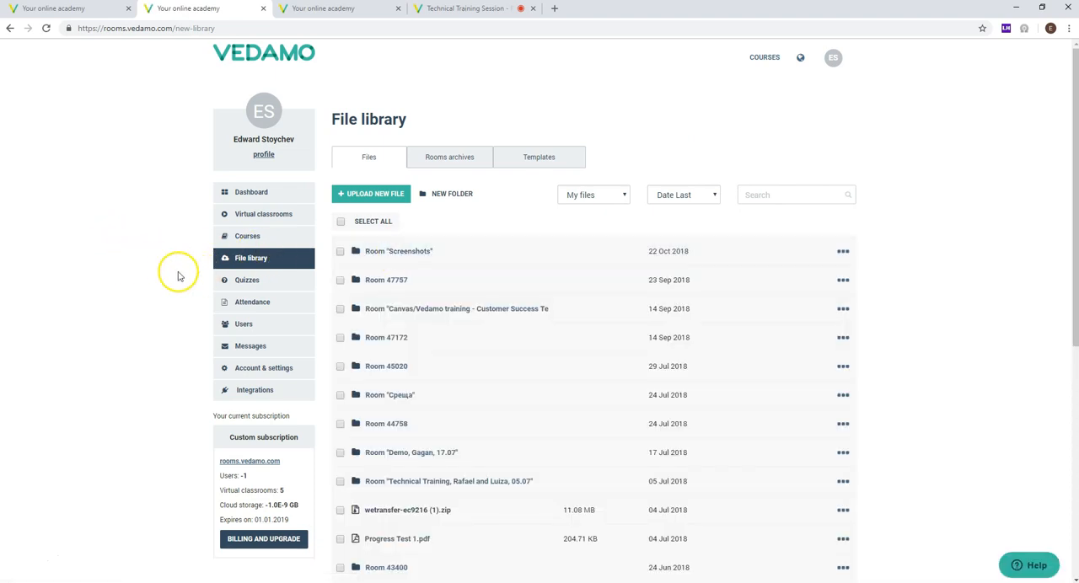
scroll(137, 270, "down", 1)
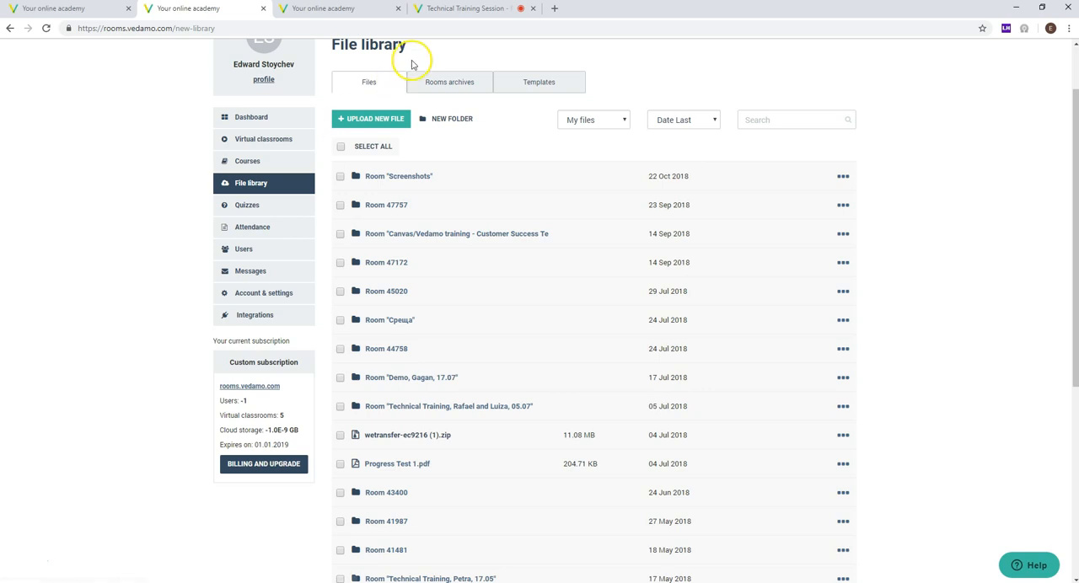
Step: Switch to the Technical Training Session virtual classroom and browse the file library through its uploaded files
left_click(447, 10)
left_click(1069, 149)
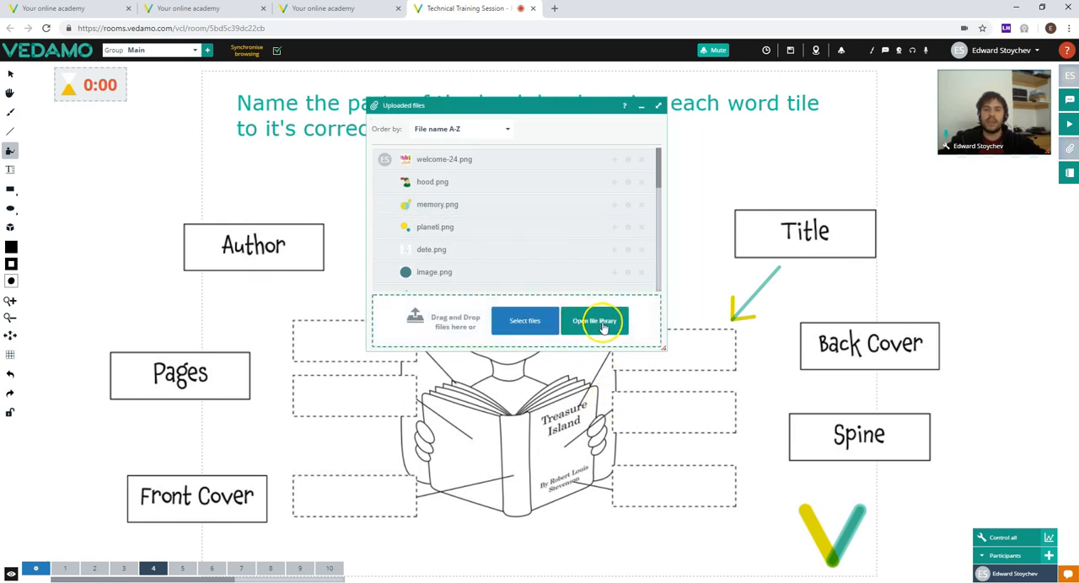
left_click(600, 323)
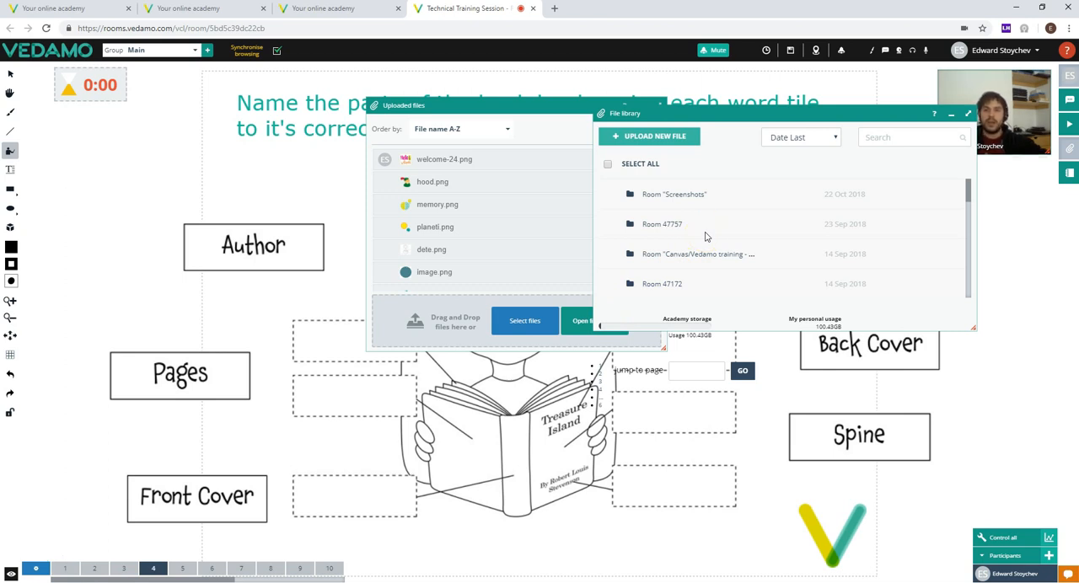
scroll(689, 231, "down", 2)
scroll(687, 226, "up", 2)
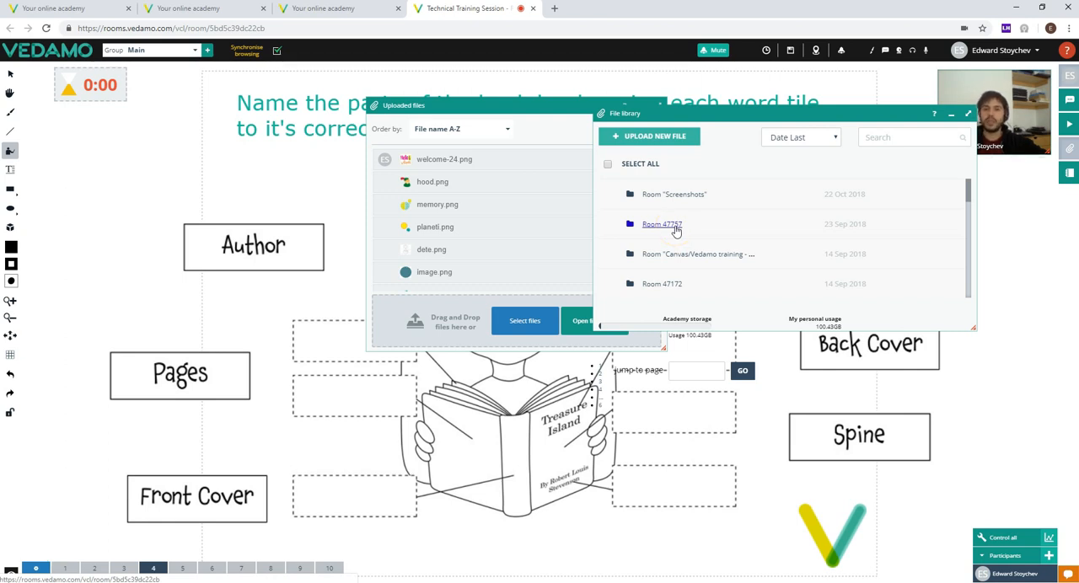
Step: View the files in the Room 47757 folder, return to the Main folder and close the file windows
left_click(662, 225)
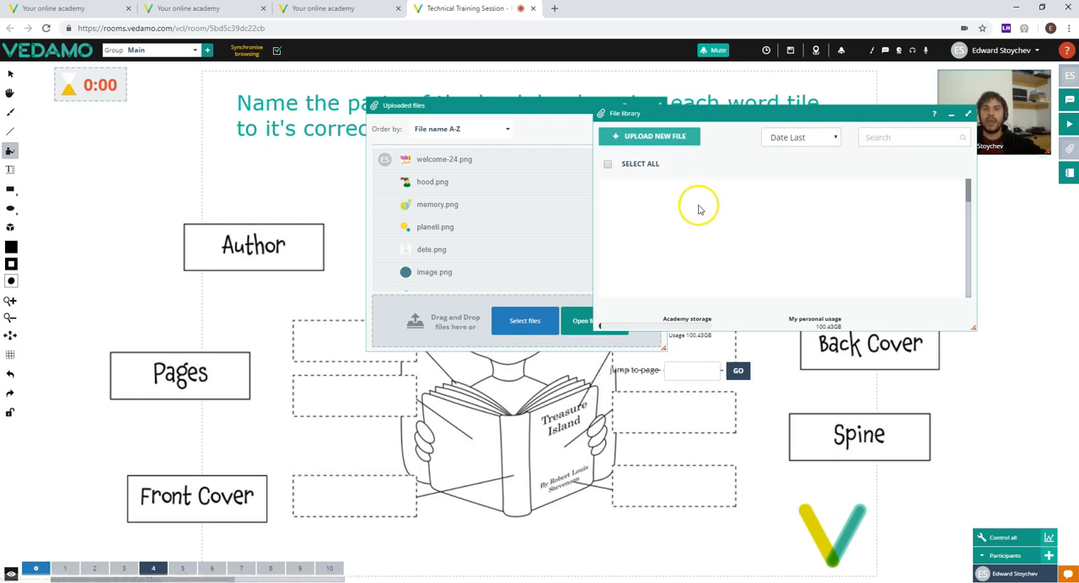
scroll(678, 221, "down", 1)
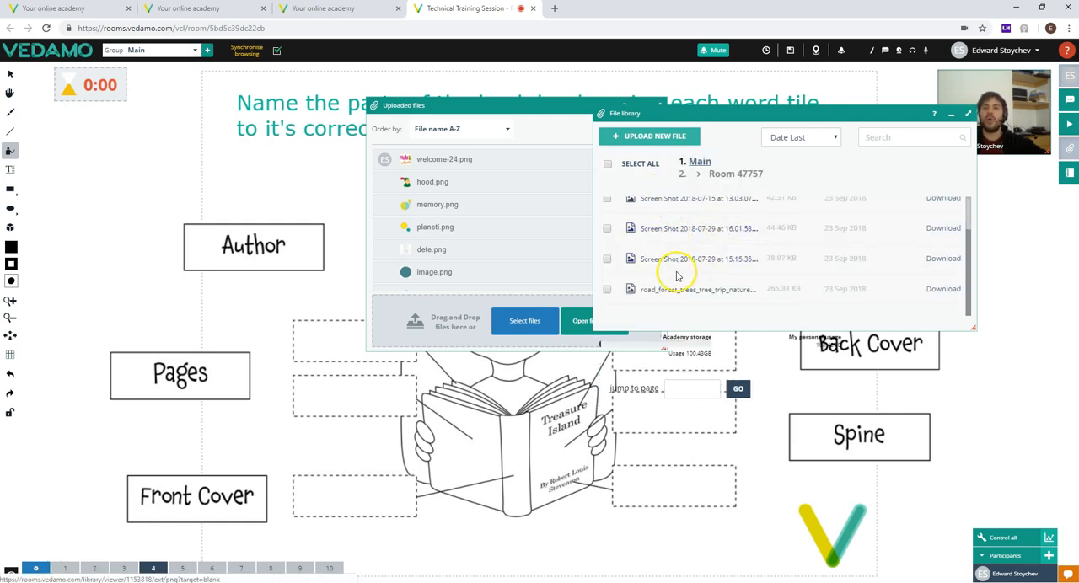
scroll(683, 266, "up", 1)
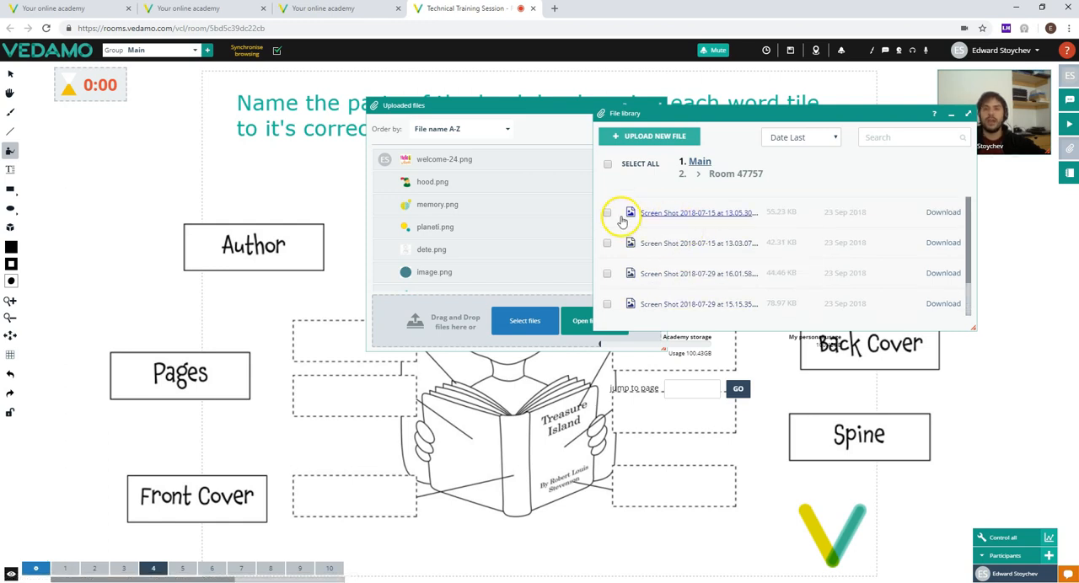
left_click(699, 163)
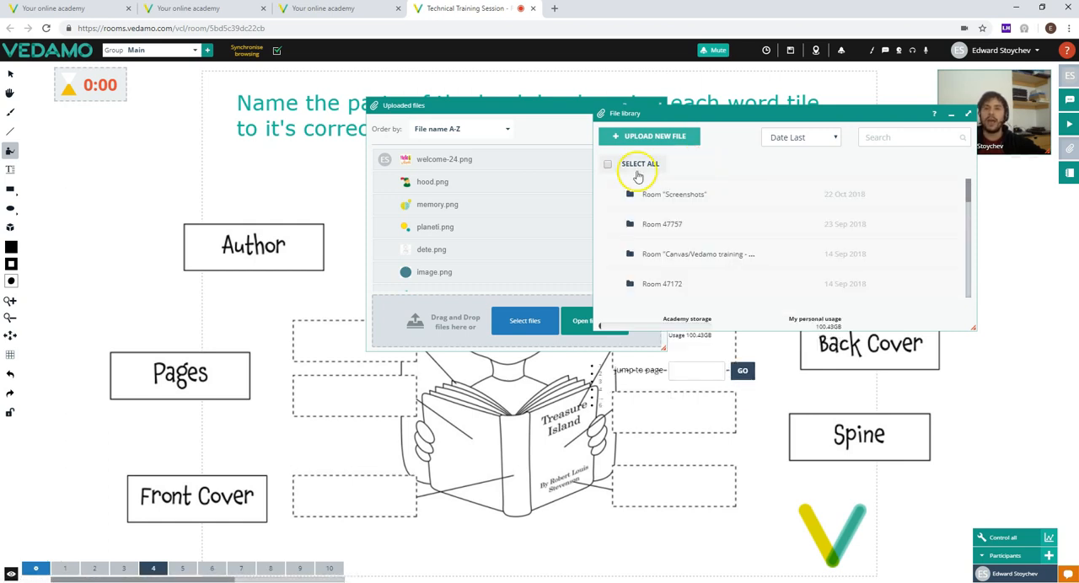
left_click(952, 114)
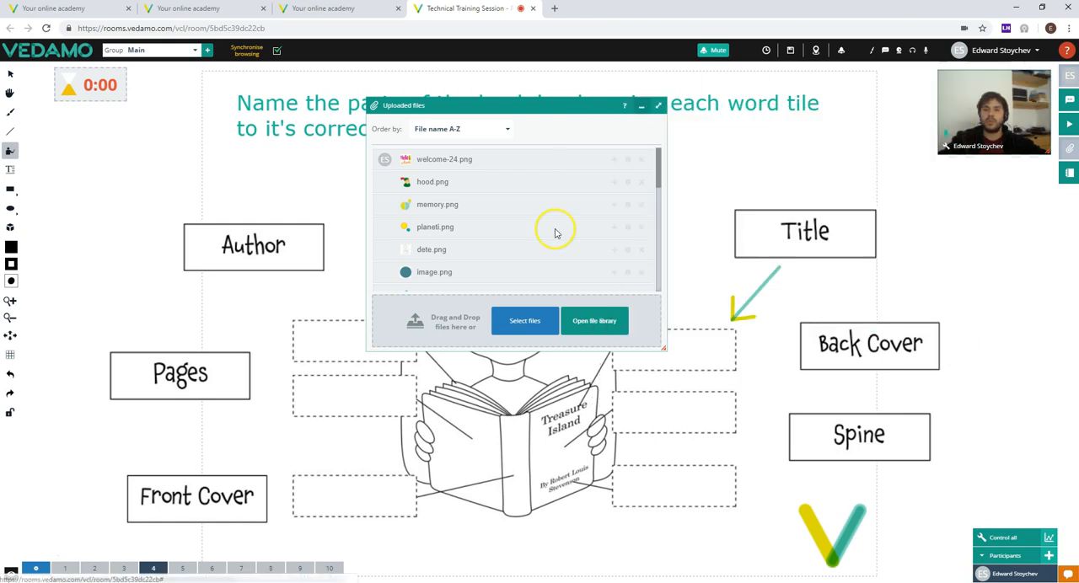
left_click(660, 108)
Step: Reopen the classroom's file library, view the Technical Training room folder dated 05 Jul 2018 and close the file windows
left_click(1068, 150)
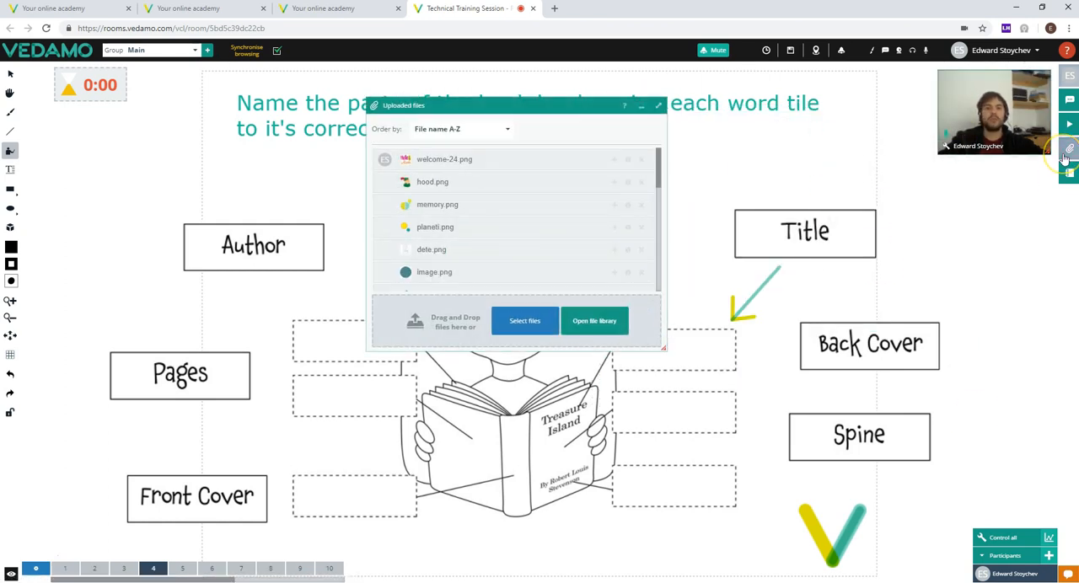
left_click(616, 321)
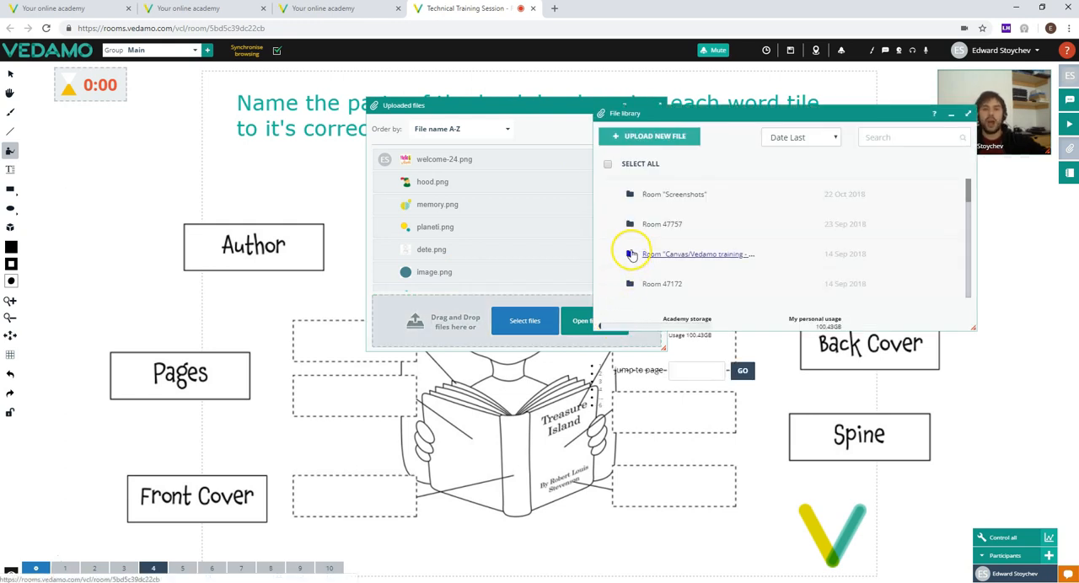
scroll(697, 238, "down", 1)
scroll(697, 244, "down", 3)
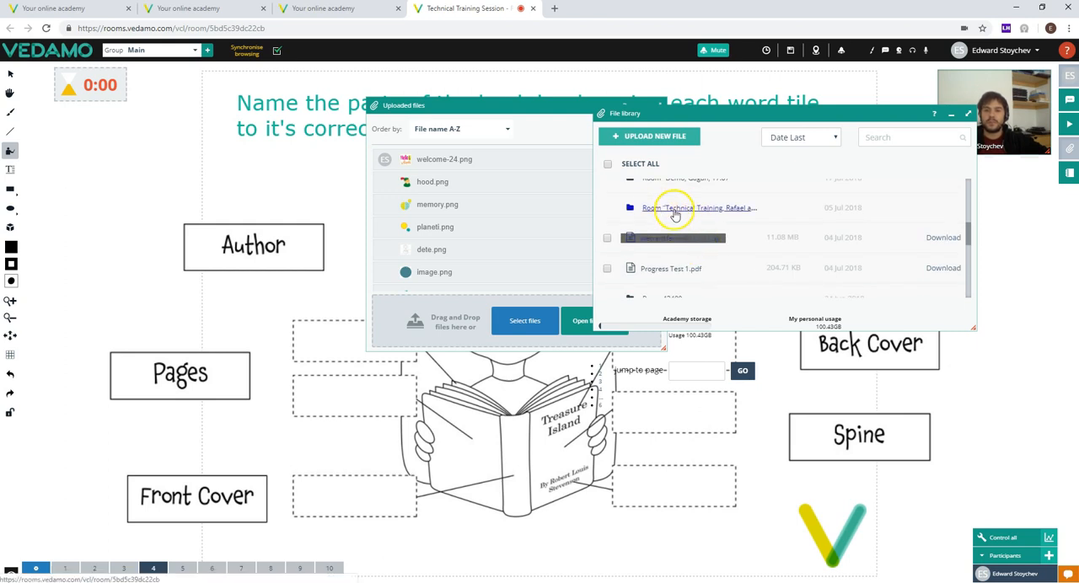
left_click(676, 214)
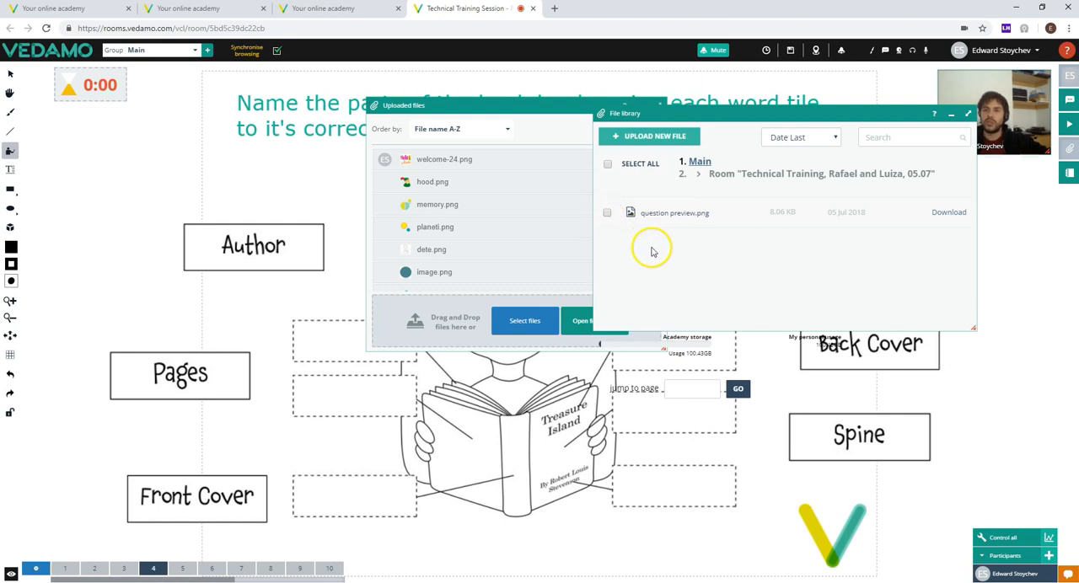
left_click(951, 113)
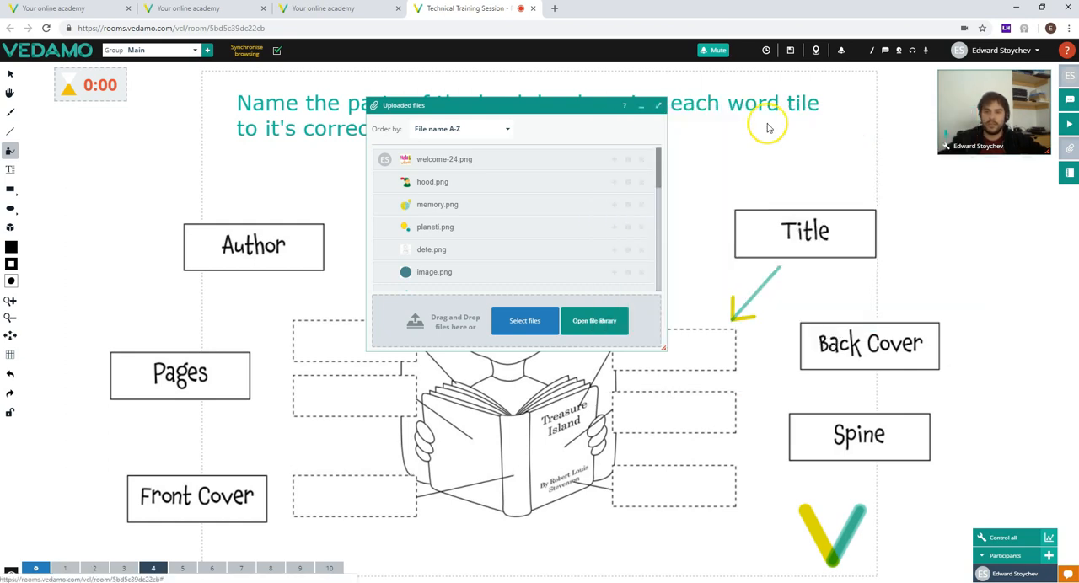
left_click(636, 108)
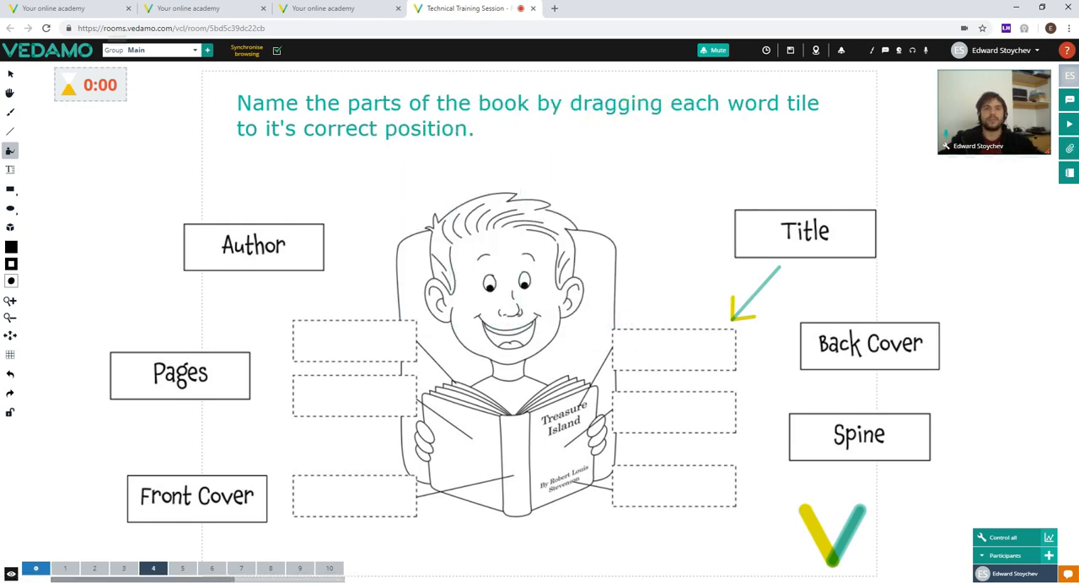
Step: Return to the academy's File library and look through the rooms archives
left_click(216, 8)
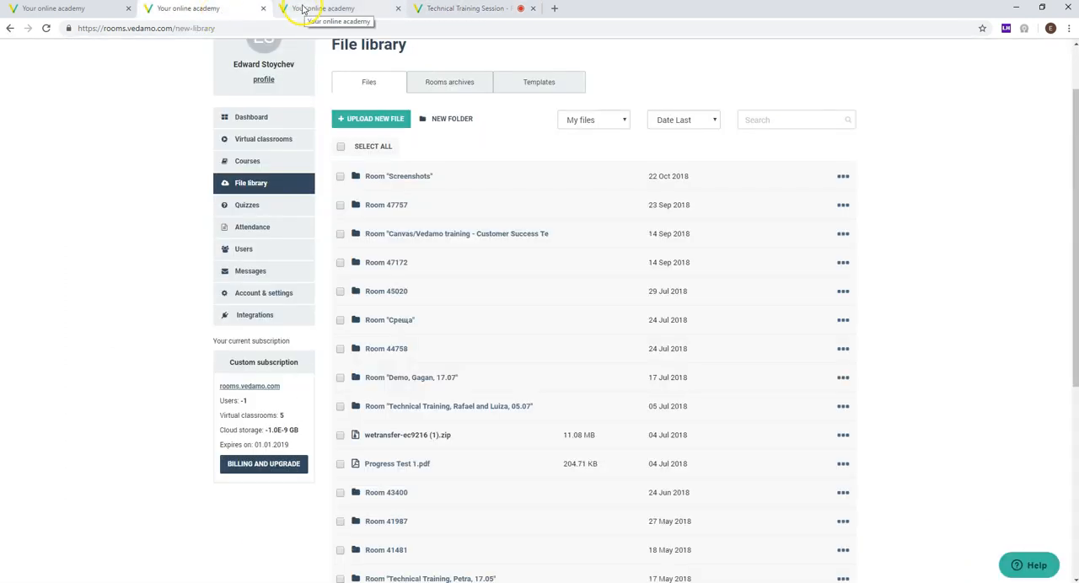
left_click(431, 82)
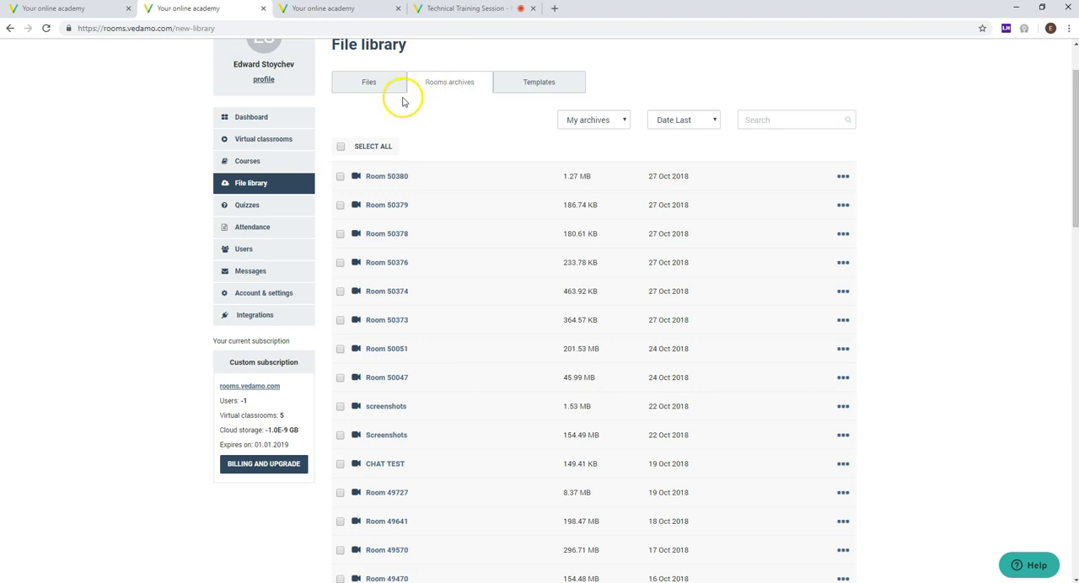
scroll(453, 125, "down", 1)
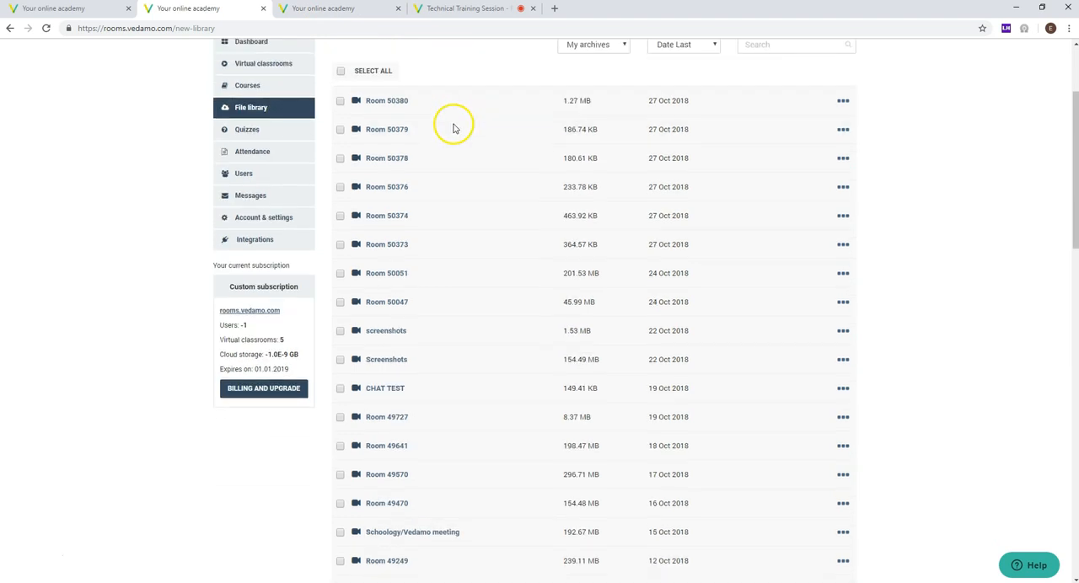
scroll(455, 126, "up", 1)
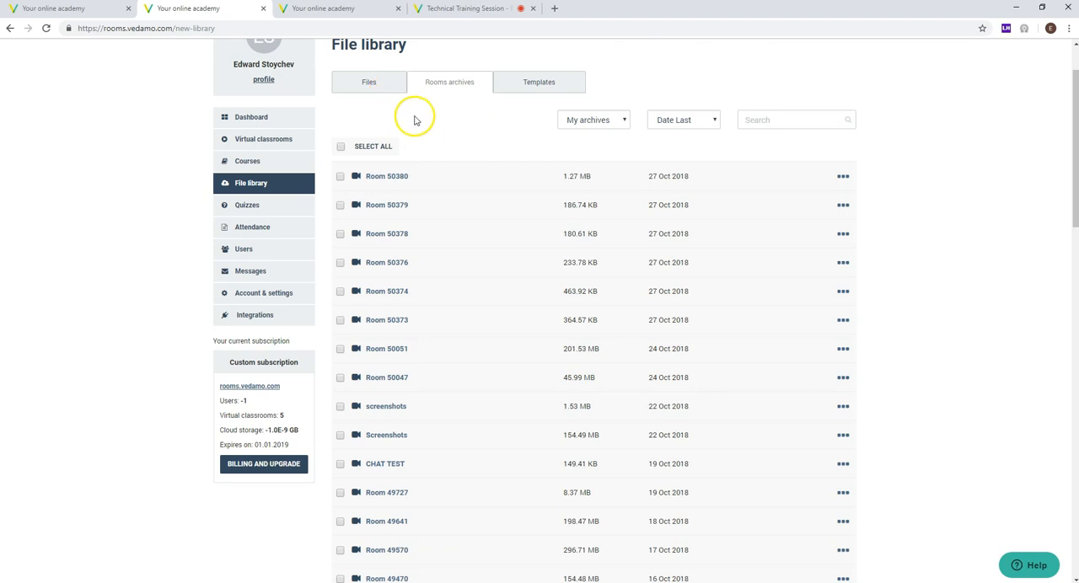
Step: Compare the contents of the Files, Rooms archives and Templates sections of the File library, ending on Files
left_click(370, 84)
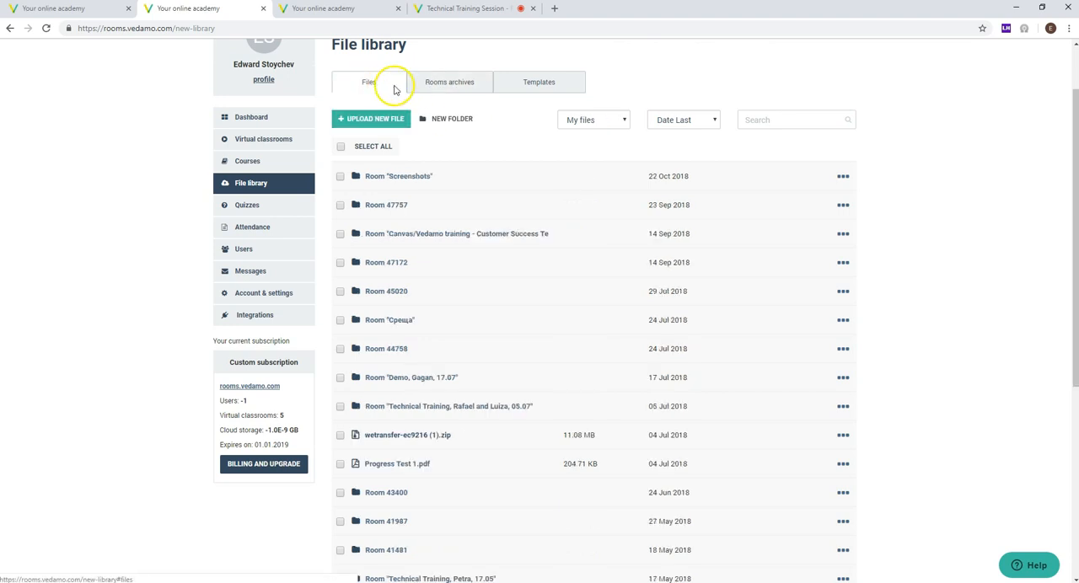
left_click(440, 84)
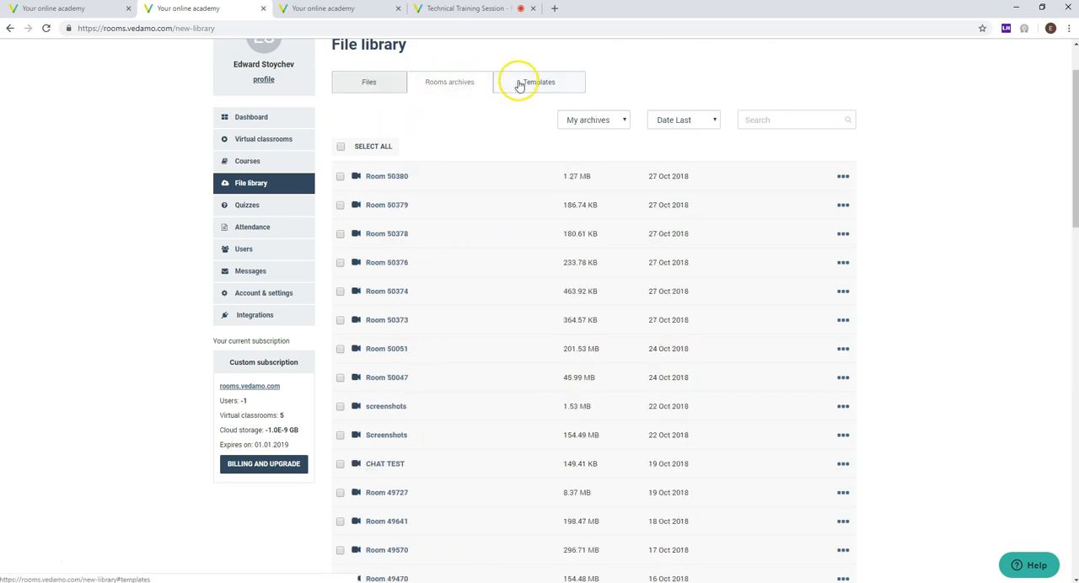
left_click(521, 84)
left_click(450, 83)
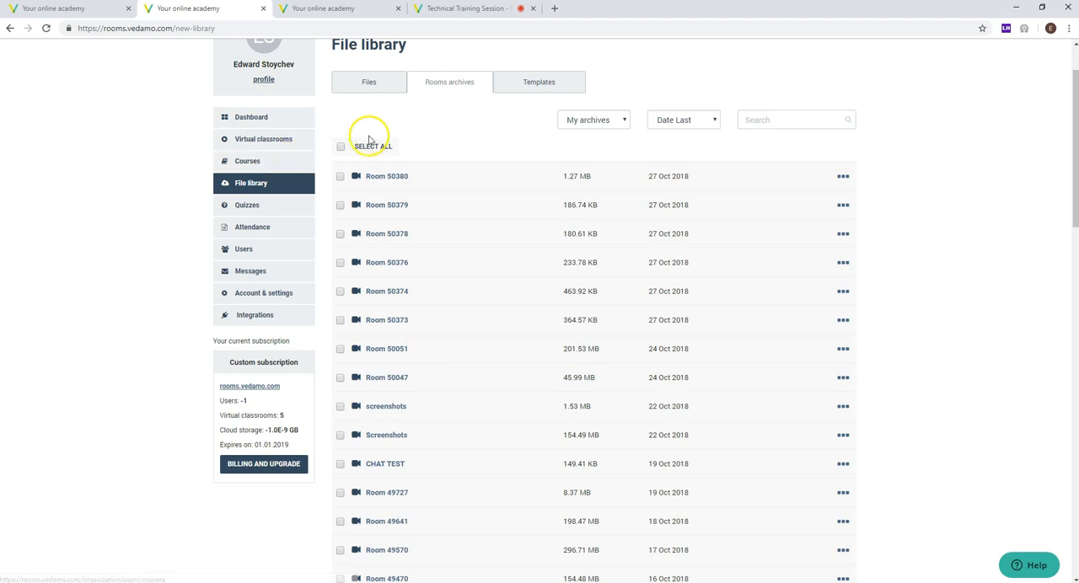
left_click(520, 85)
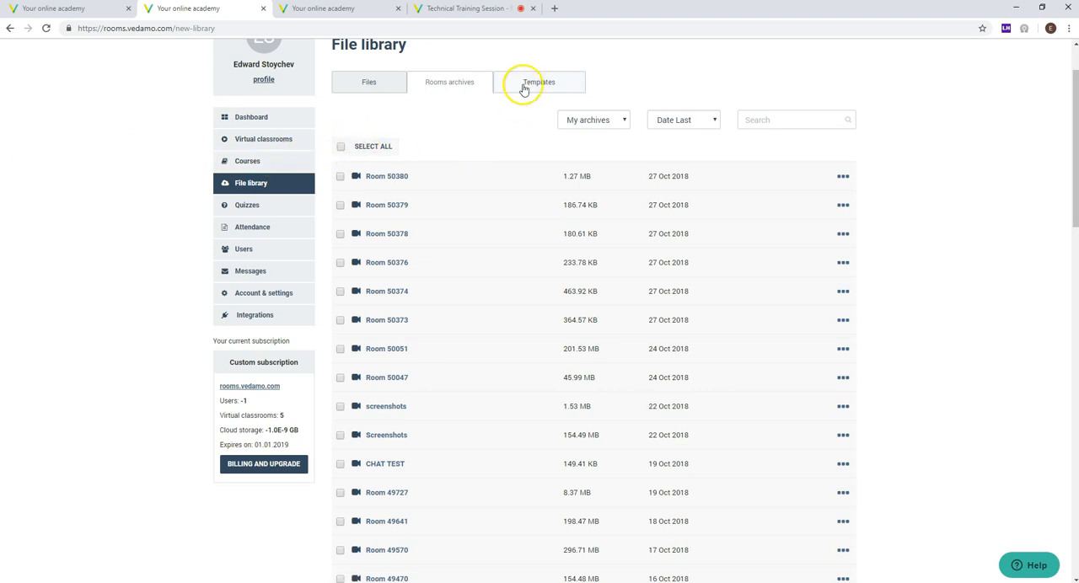
left_click(357, 91)
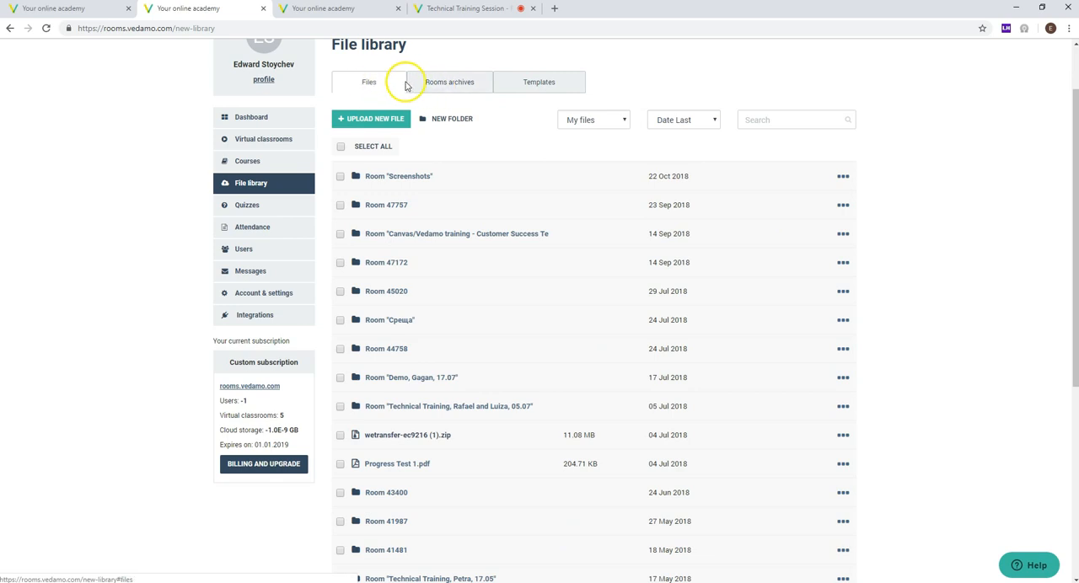
left_click(435, 89)
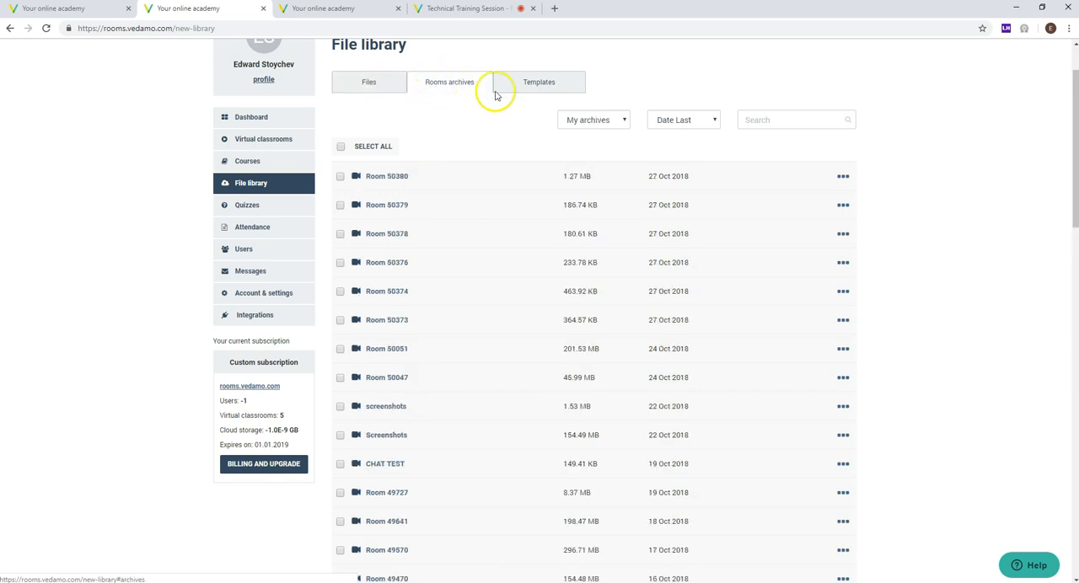
left_click(513, 94)
left_click(380, 90)
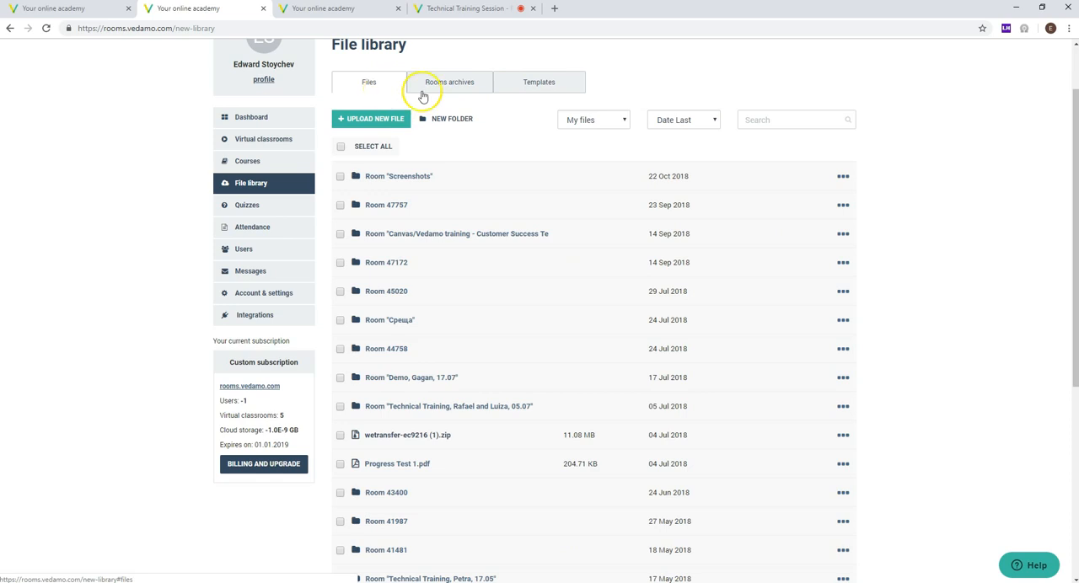
left_click(451, 91)
left_click(373, 89)
Step: Check the academy storage usage below the Files list
scroll(397, 108, "down", 8)
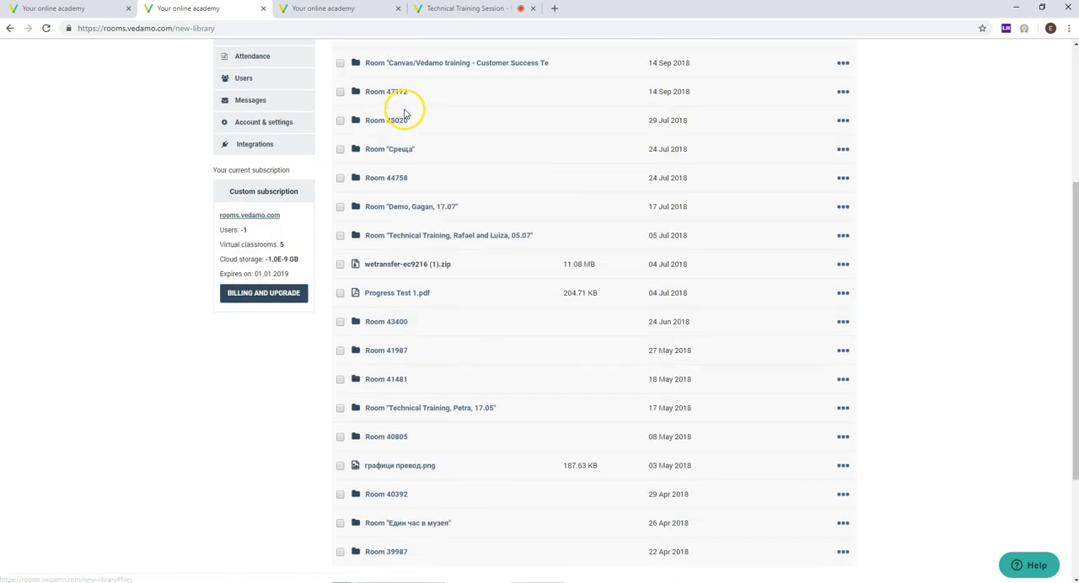
left_click_drag(398, 454, 332, 452)
left_click(277, 444)
left_click_drag(408, 456, 329, 463)
left_click(329, 463)
mouse_move(408, 454)
left_mouse_down()
mouse_move(312, 458)
mouse_move(412, 454)
left_mouse_up()
left_click(412, 455)
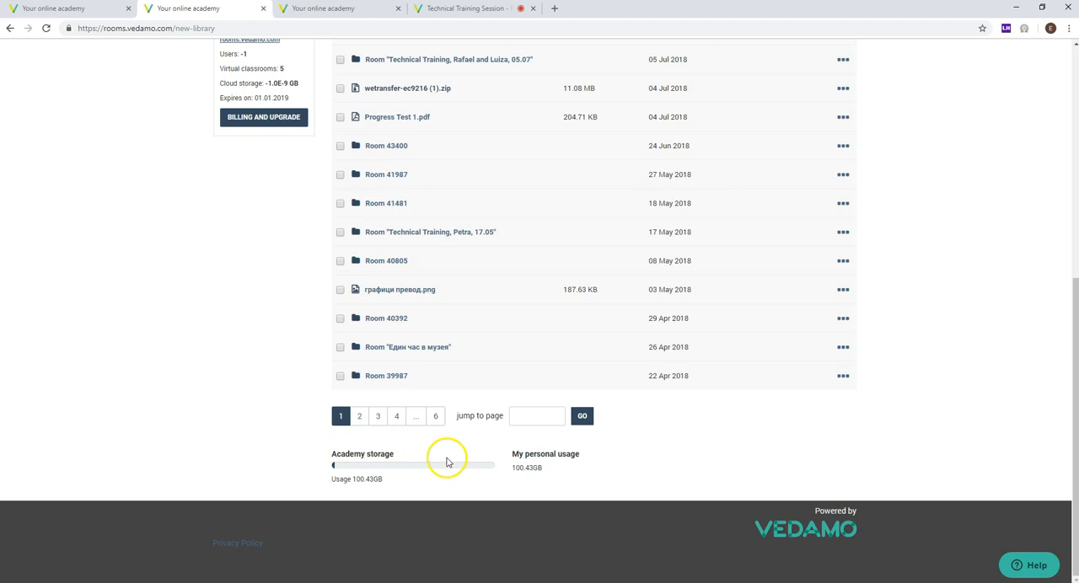
Step: Check the personal storage usage below the Files list and return to the start of the list
left_click_drag(590, 448, 516, 455)
left_click(217, 432)
scroll(219, 376, "up", 2)
scroll(472, 495, "down", 1)
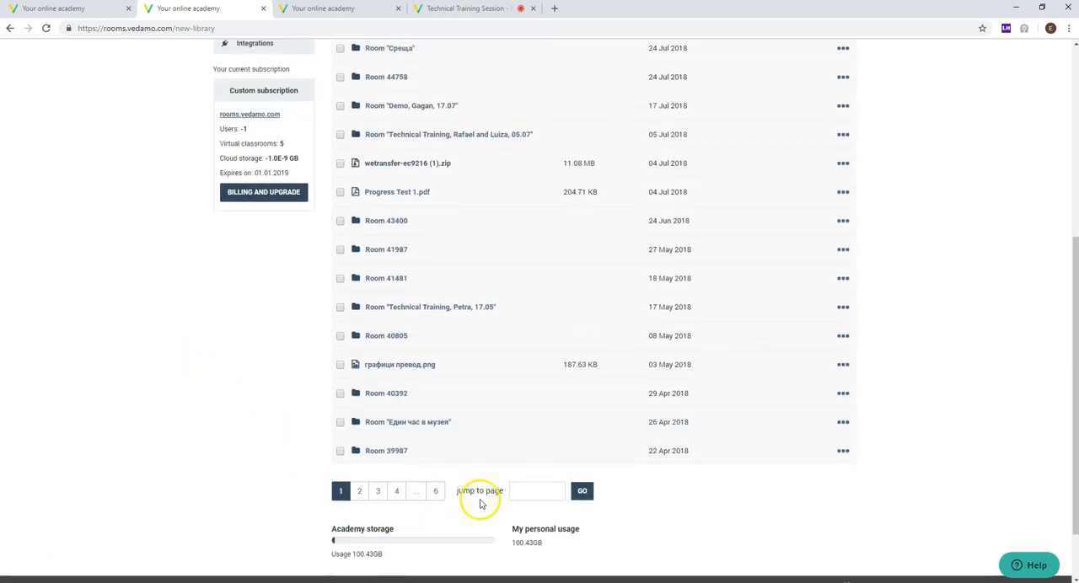
left_click_drag(592, 539, 506, 530)
left_click(166, 385)
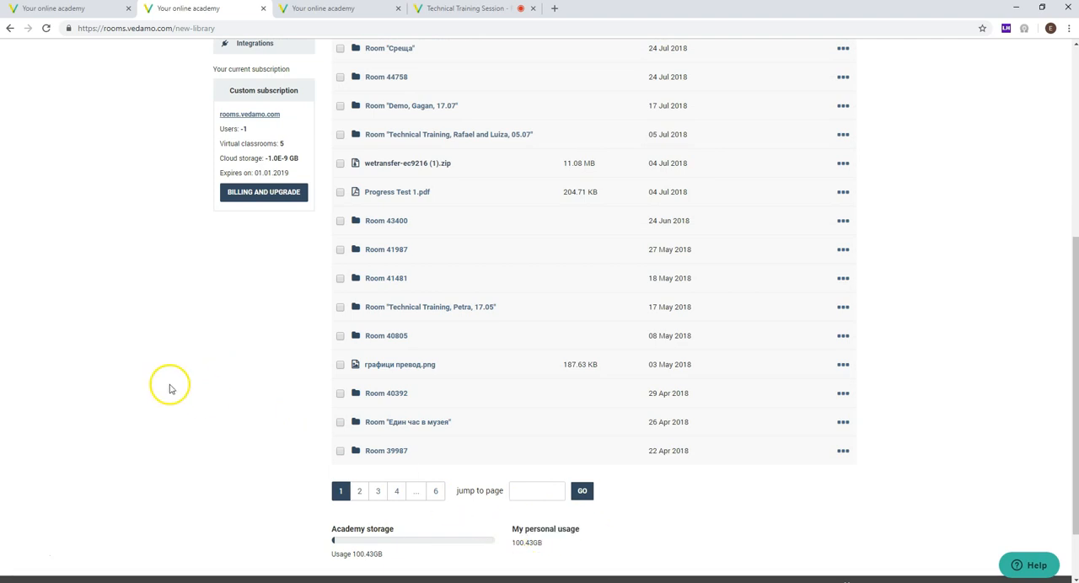
scroll(161, 325, "up", 3)
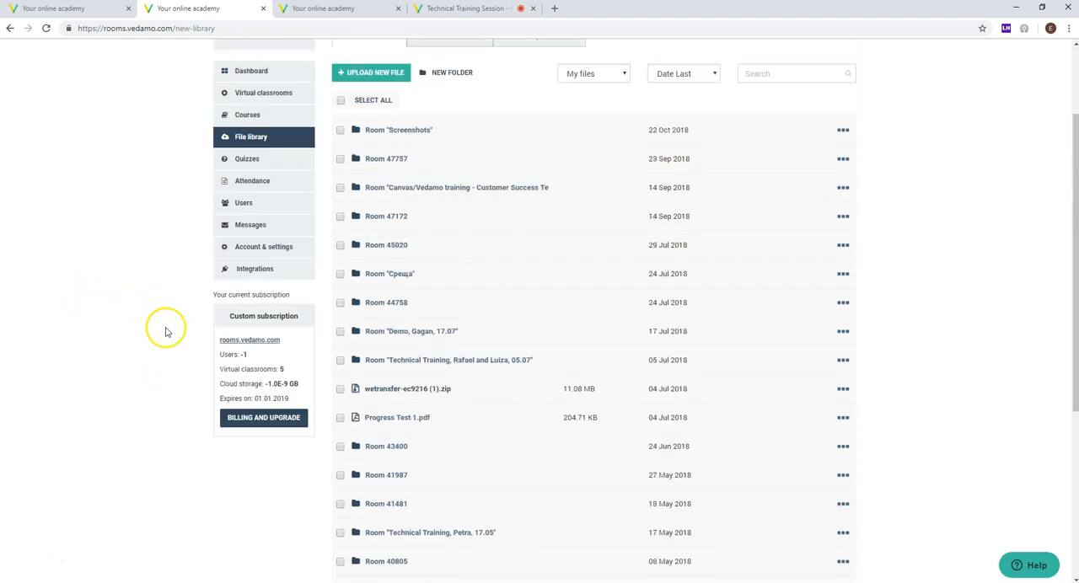
scroll(362, 179, "up", 2)
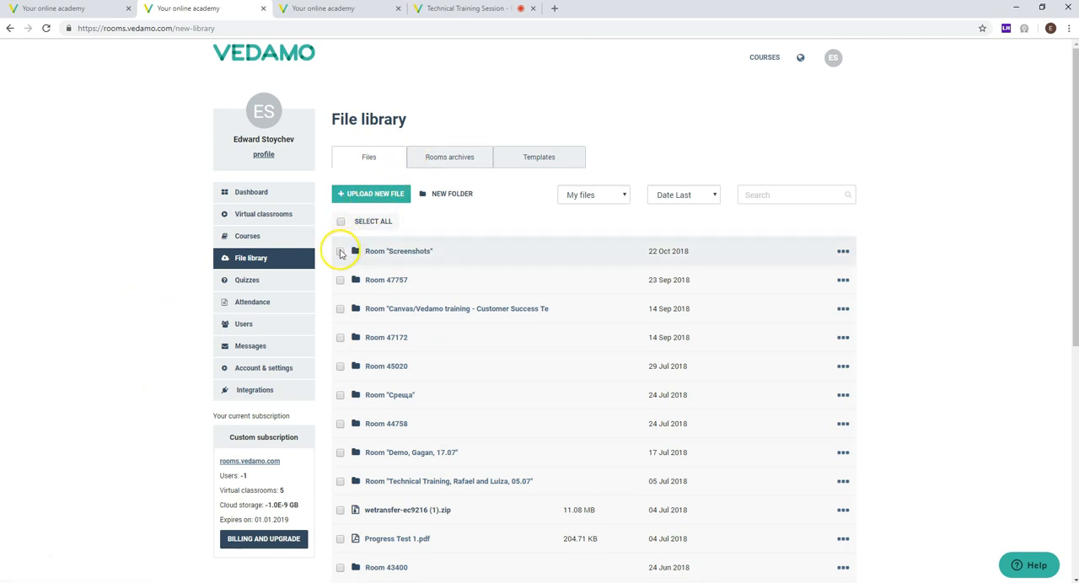
Step: Select the folders Room "Screenshots" and Room 47757 in Files, and Room 50380 in Rooms archives, to check the bulk actions
left_click(340, 252)
left_click(339, 280)
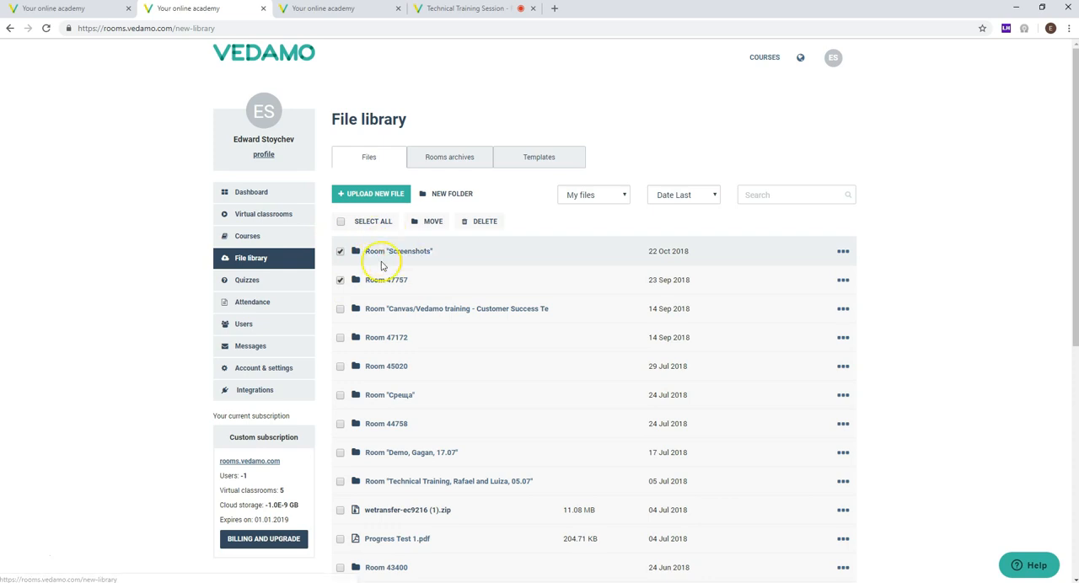
left_click(440, 163)
left_click(340, 252)
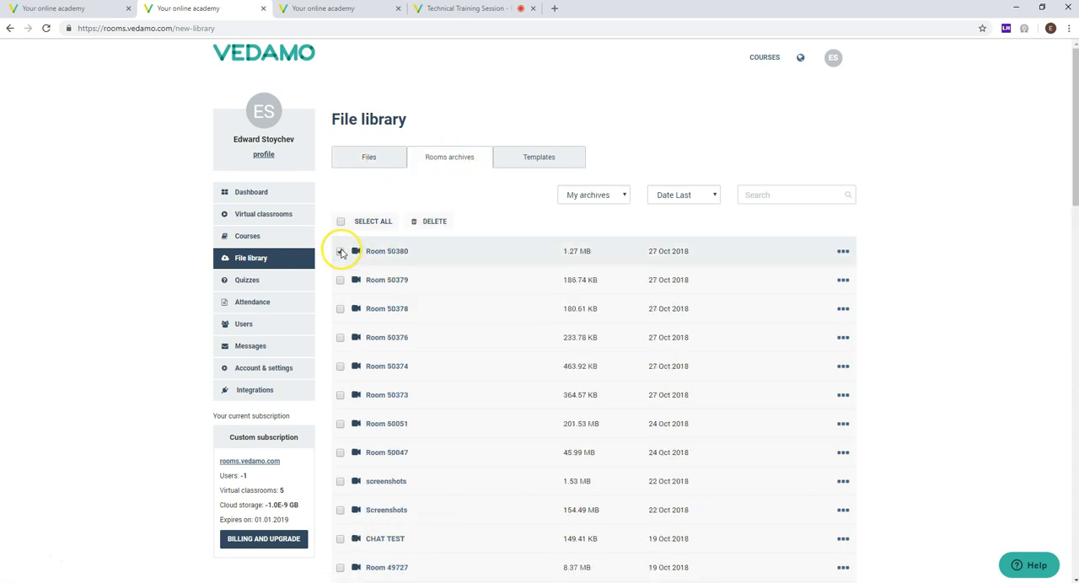
Step: Select the first four templates in the Templates section to check the bulk actions for templates
left_click(522, 158)
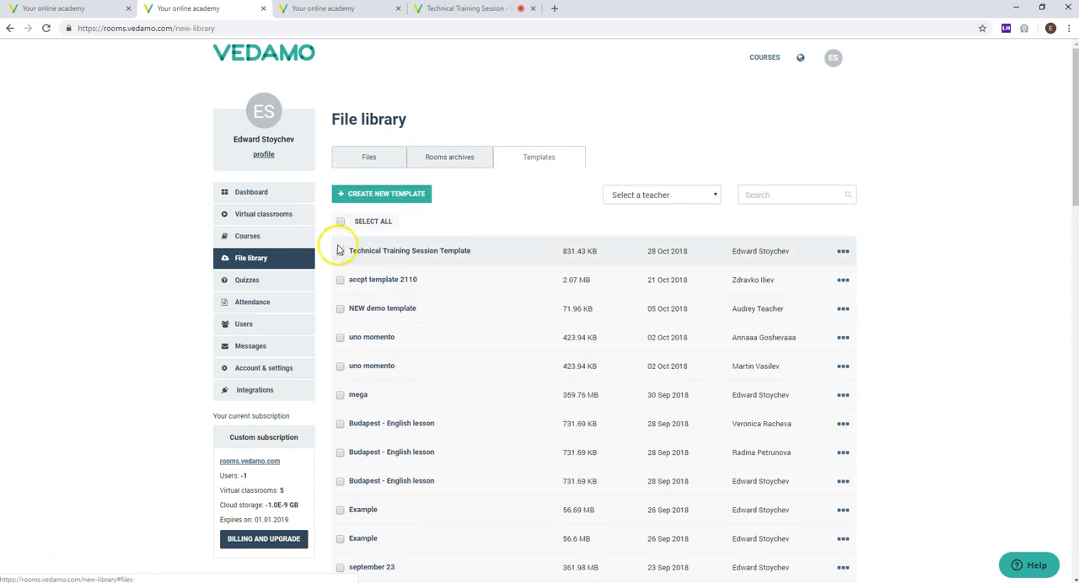
left_click(340, 251)
left_click(340, 279)
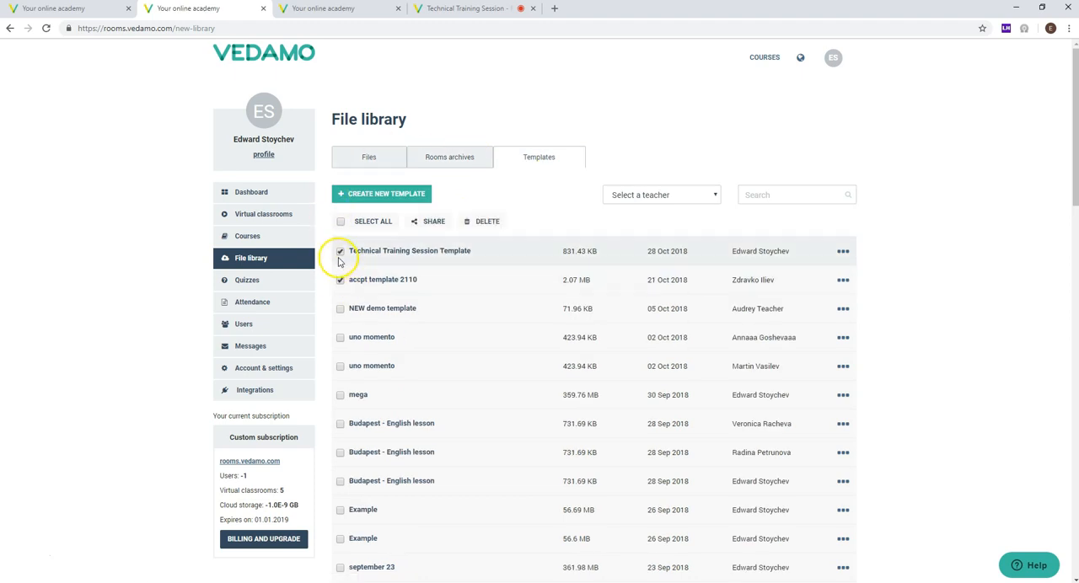
left_click(341, 310)
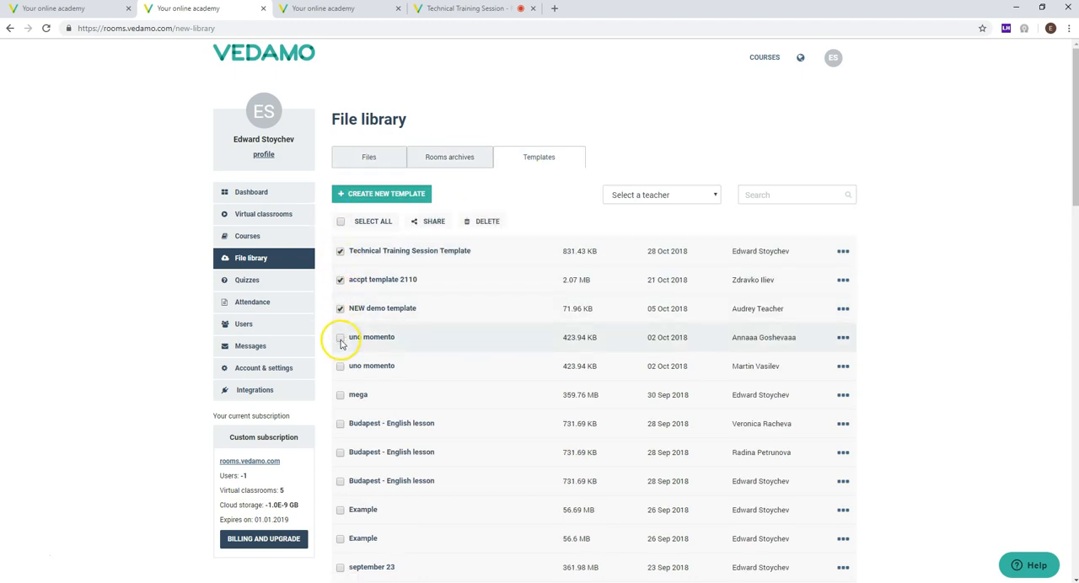
left_click(339, 339)
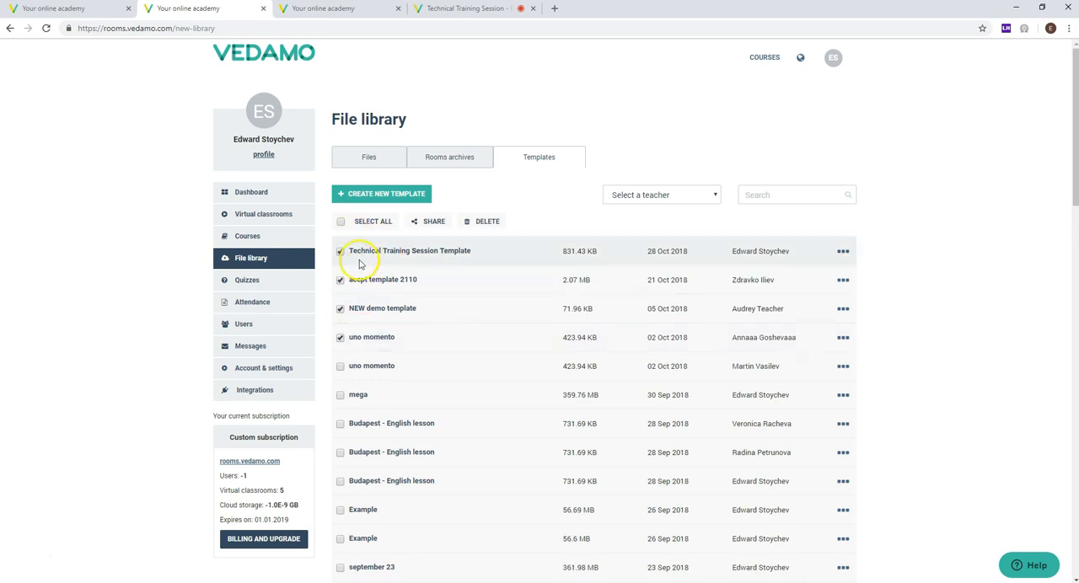
Step: Deselect all four templates and return to the Files section of the File library
left_click(339, 280)
left_click(340, 308)
left_click(339, 337)
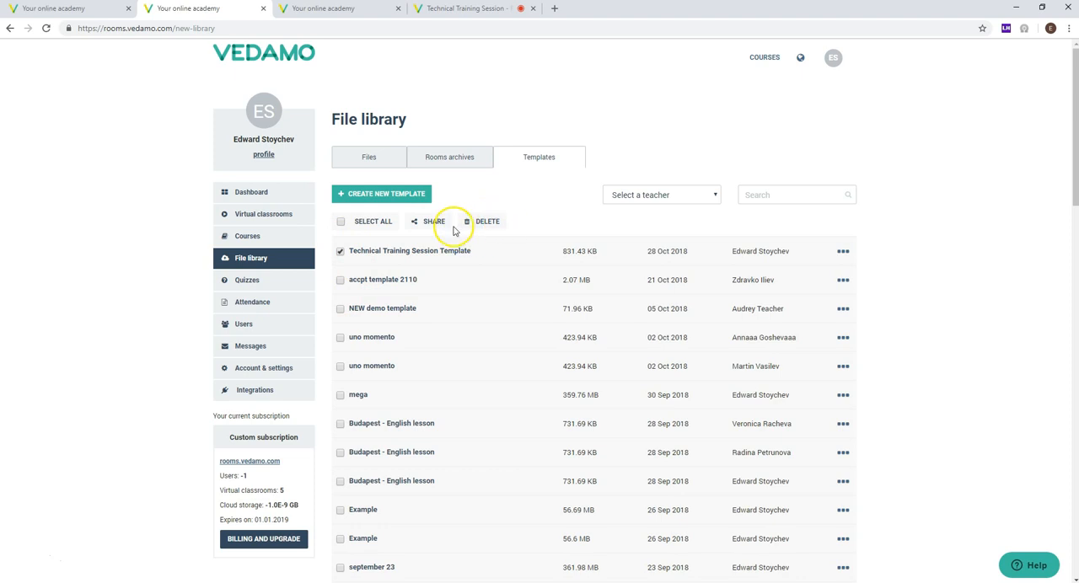
left_click(340, 251)
left_click(365, 155)
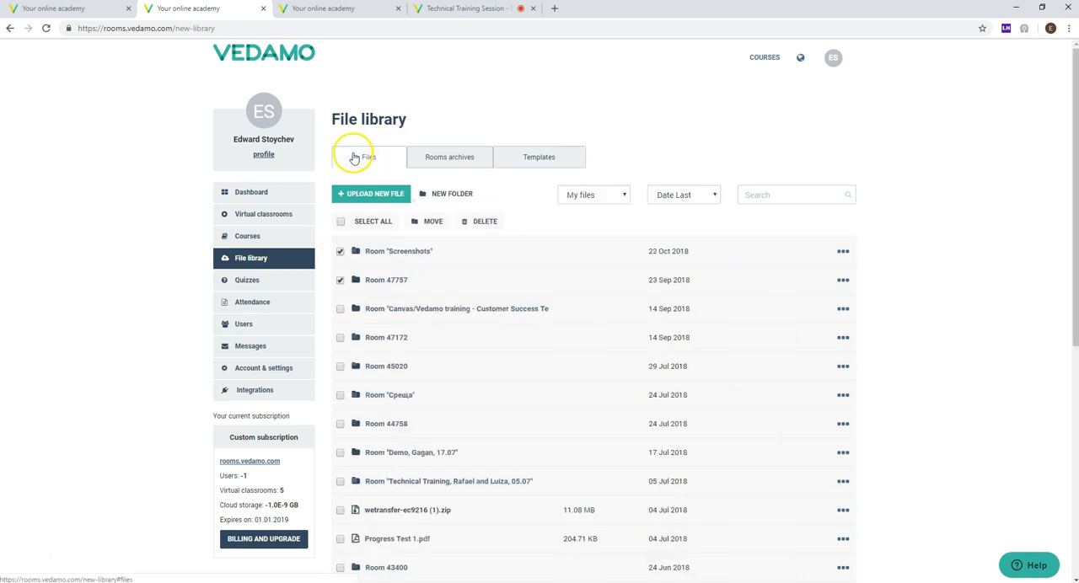
Step: Open the academy's Quizzes section and look through the list of existing quizzes
scroll(152, 186, "down", 2)
left_click(251, 133)
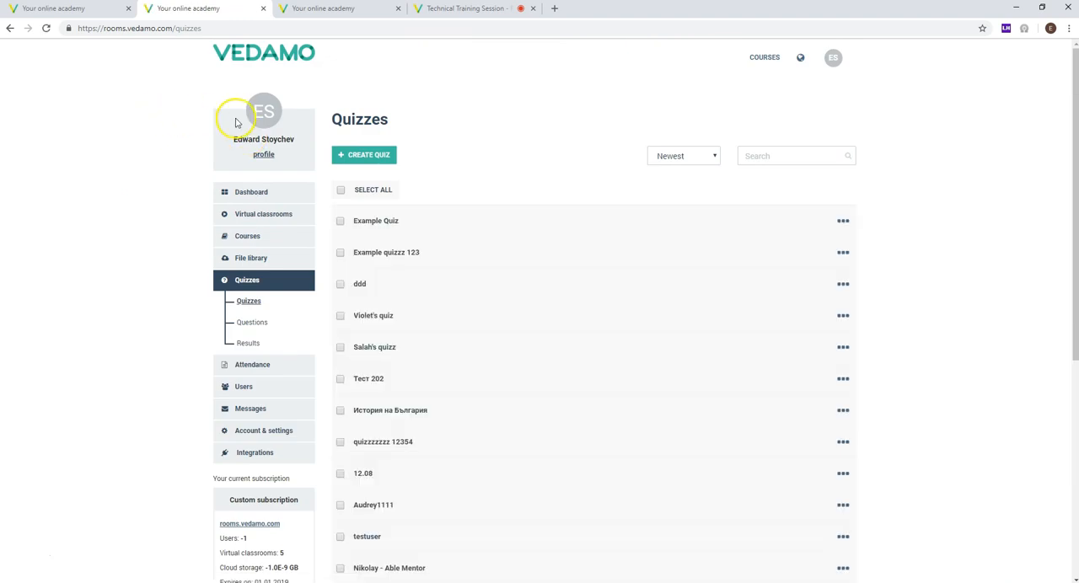
scroll(505, 117, "down", 1)
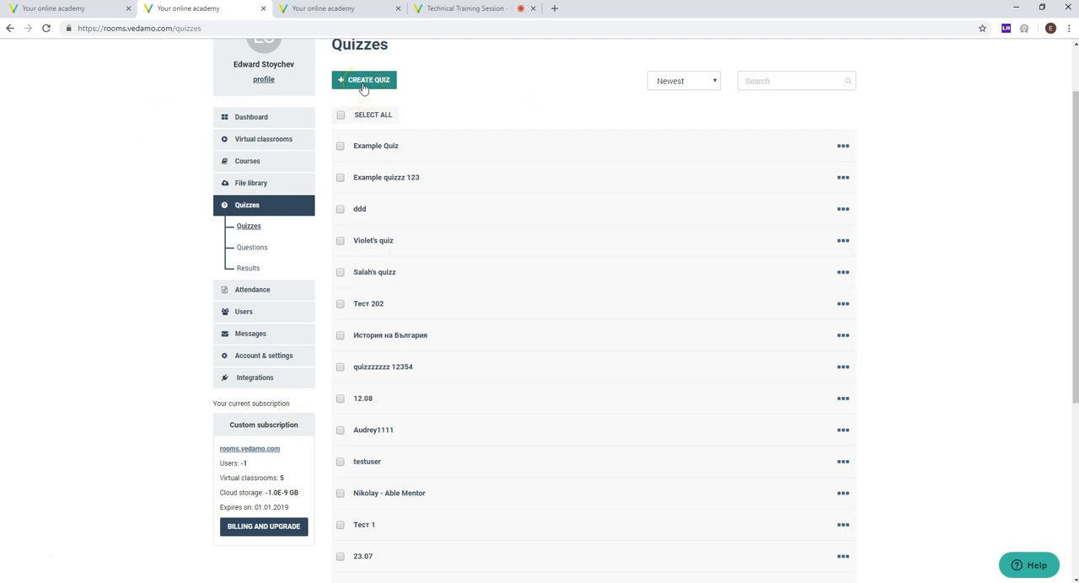
scroll(176, 149, "up", 1)
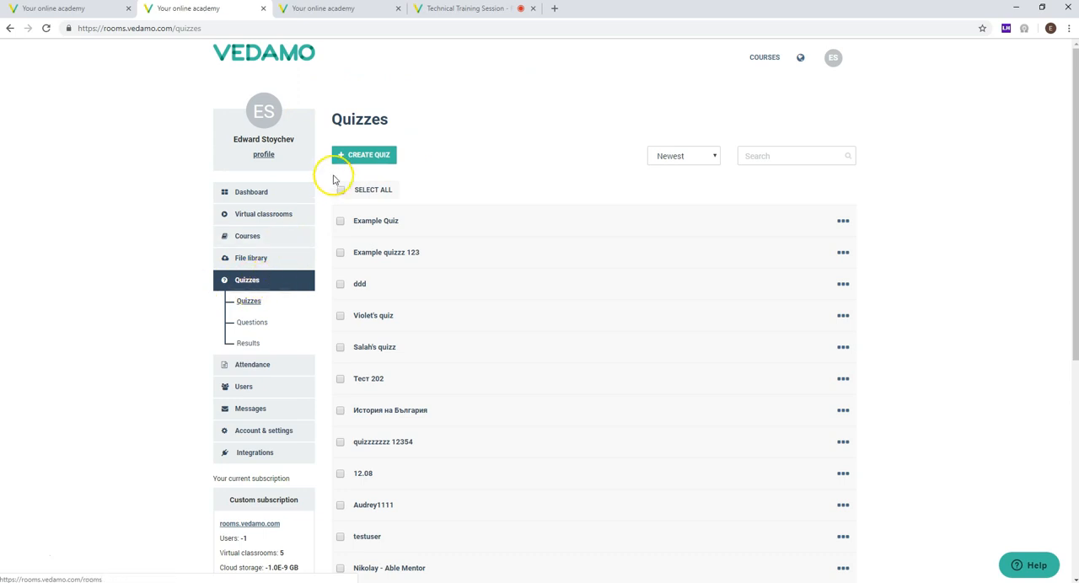
Step: Create a quiz titled "Technical Training Session Quiz 1" with the description "Optional"
left_click(343, 160)
left_click(338, 122)
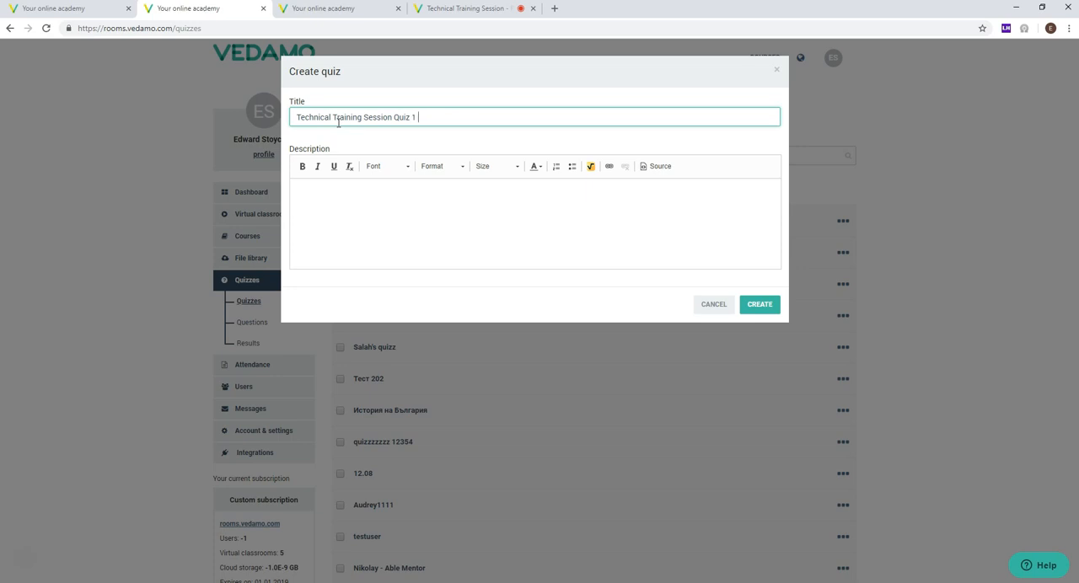
left_click(443, 197)
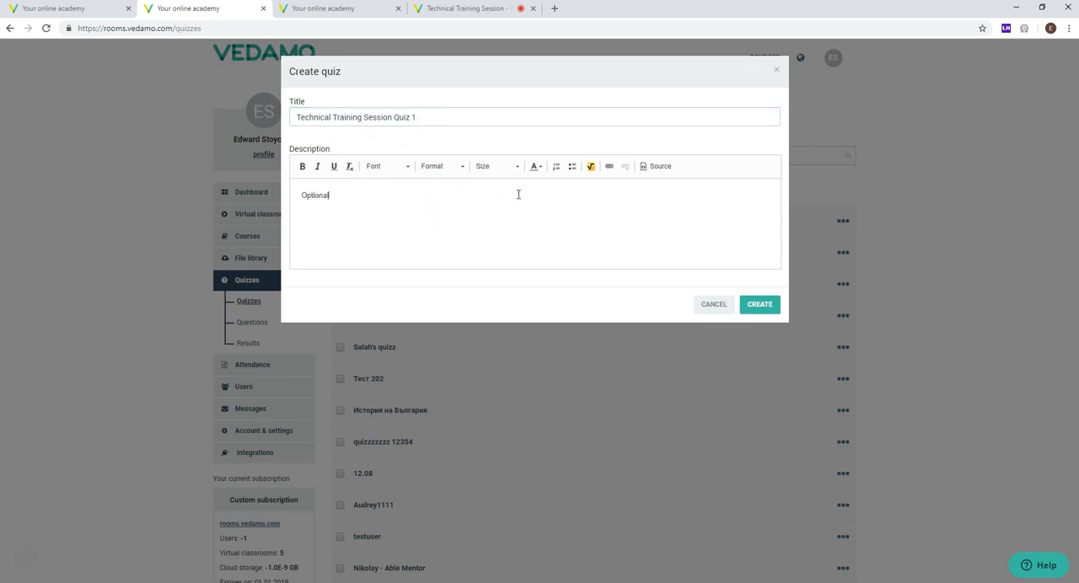
left_click(758, 305)
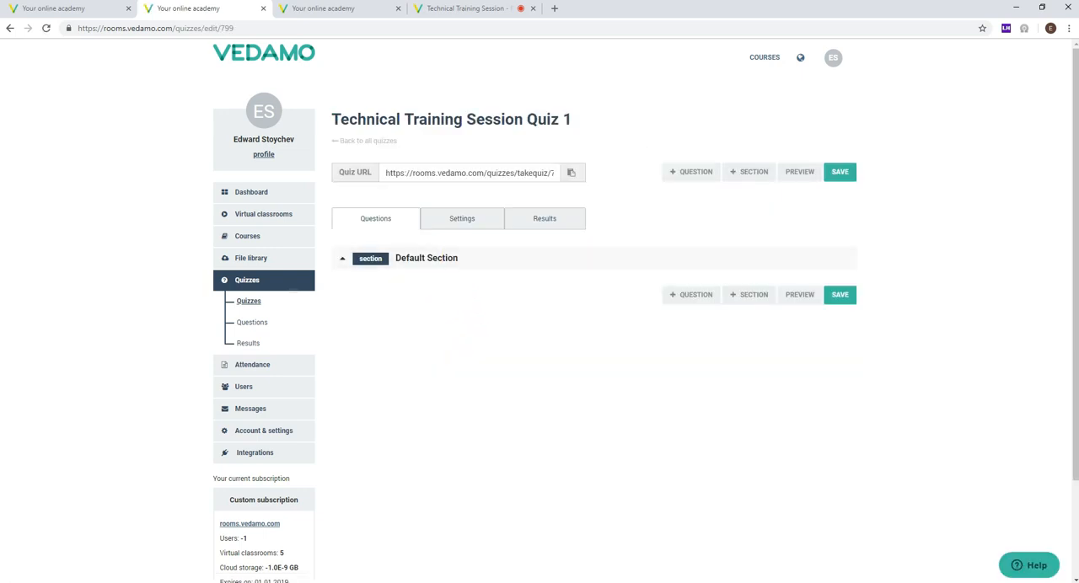
Step: Check the new quiz's title and highlight its full Quiz URL
left_click_drag(585, 120, 313, 121)
left_click(512, 377)
left_click(467, 174)
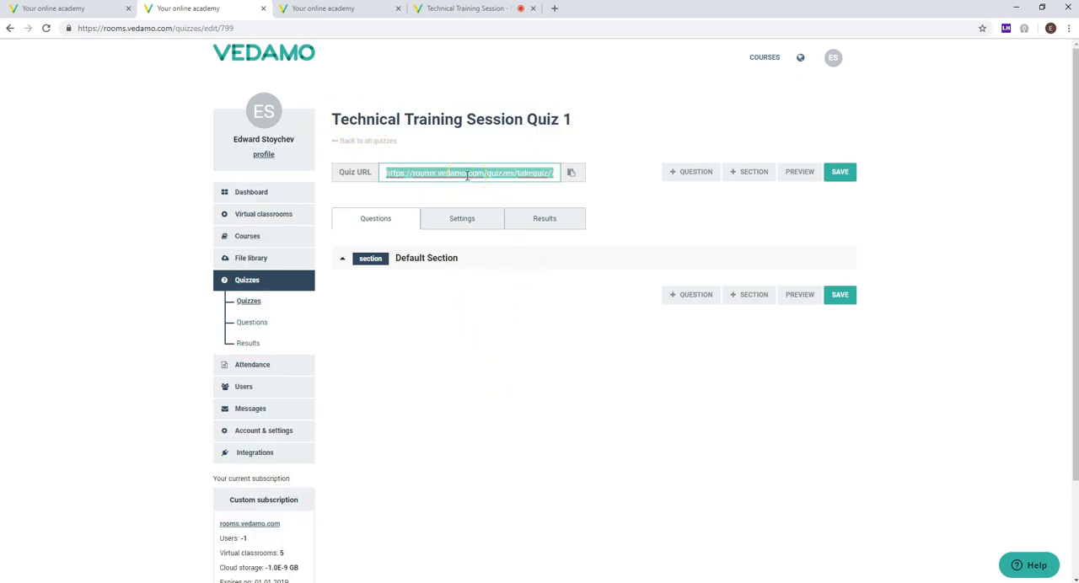
left_click(467, 176)
left_click(467, 174)
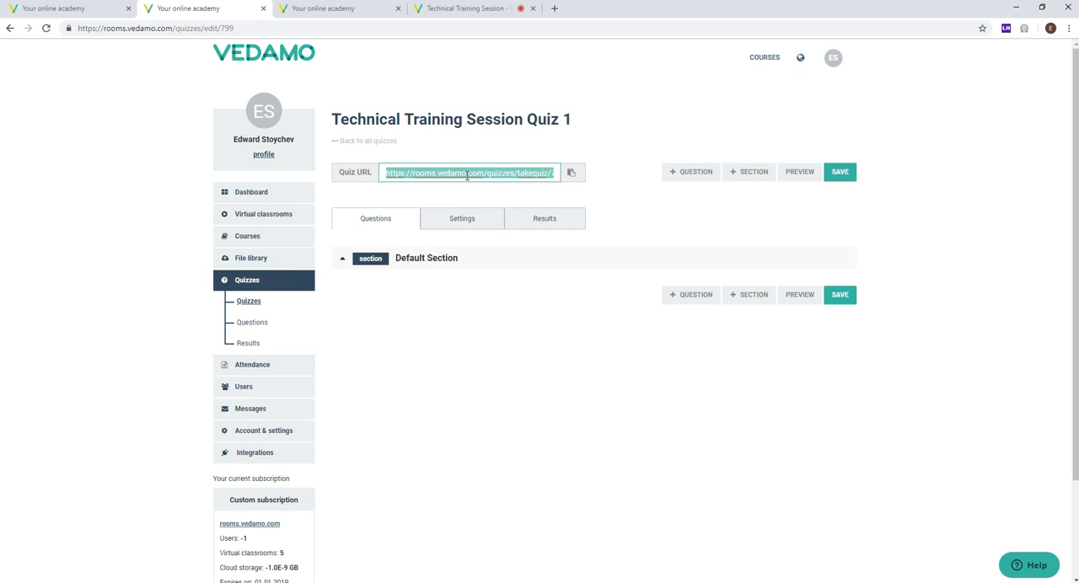
Step: Highlight the quiz's shareable URL once more and clear the selection
left_click(549, 149)
left_click(512, 176)
left_click(521, 166)
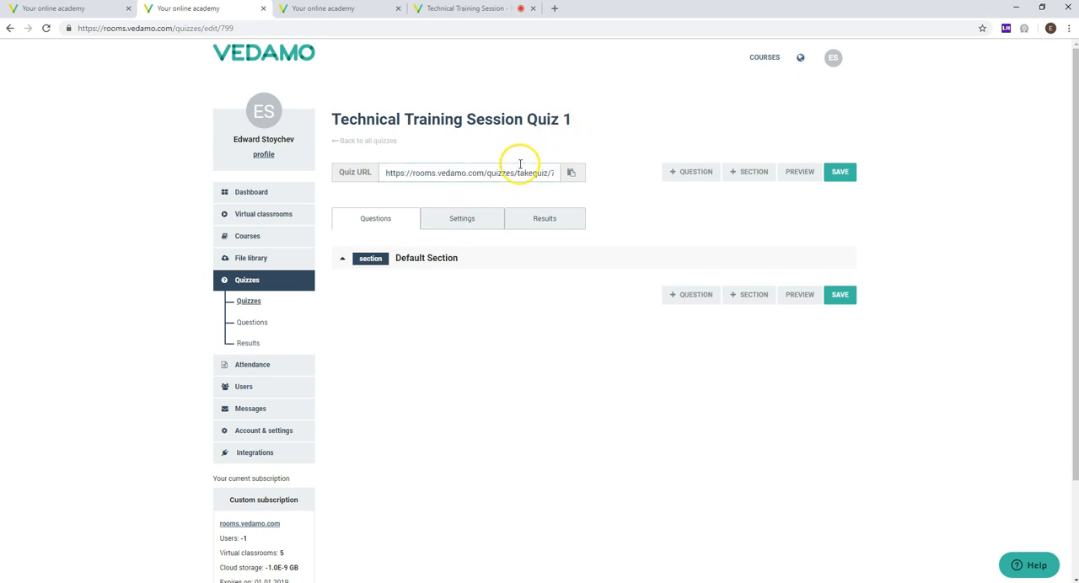
left_click(513, 172)
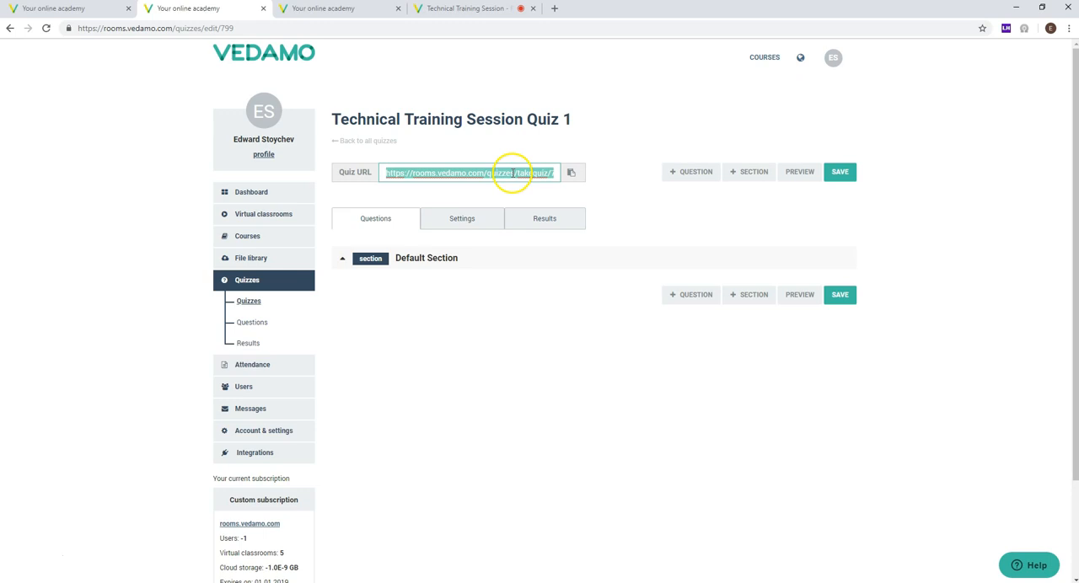
left_click(477, 308)
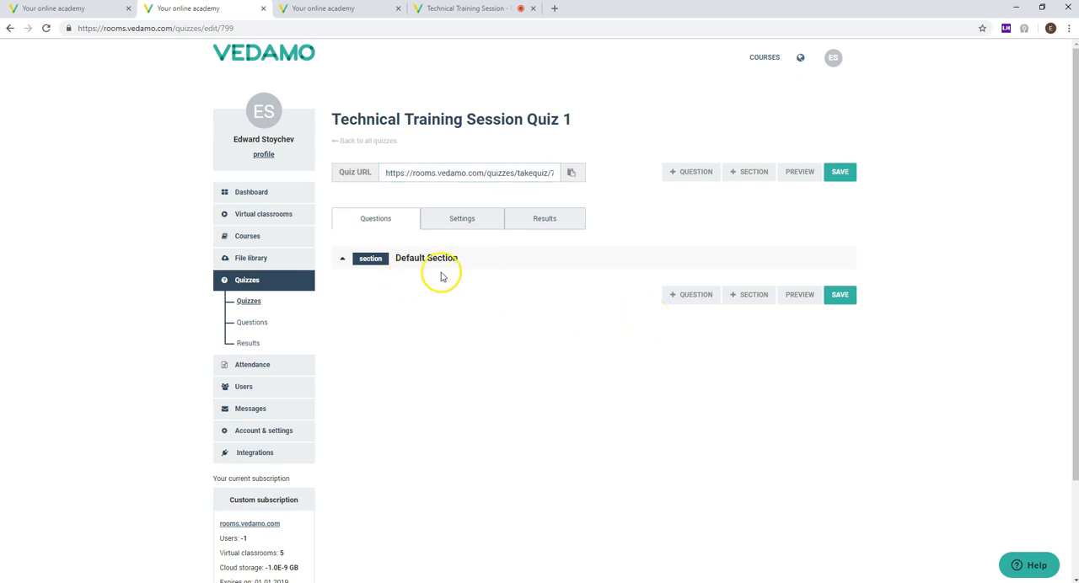
Step: Open the form for a new quiz section and examine its mandatory-questions and shuffle settings, switching the mandatory option on and off
left_click(746, 299)
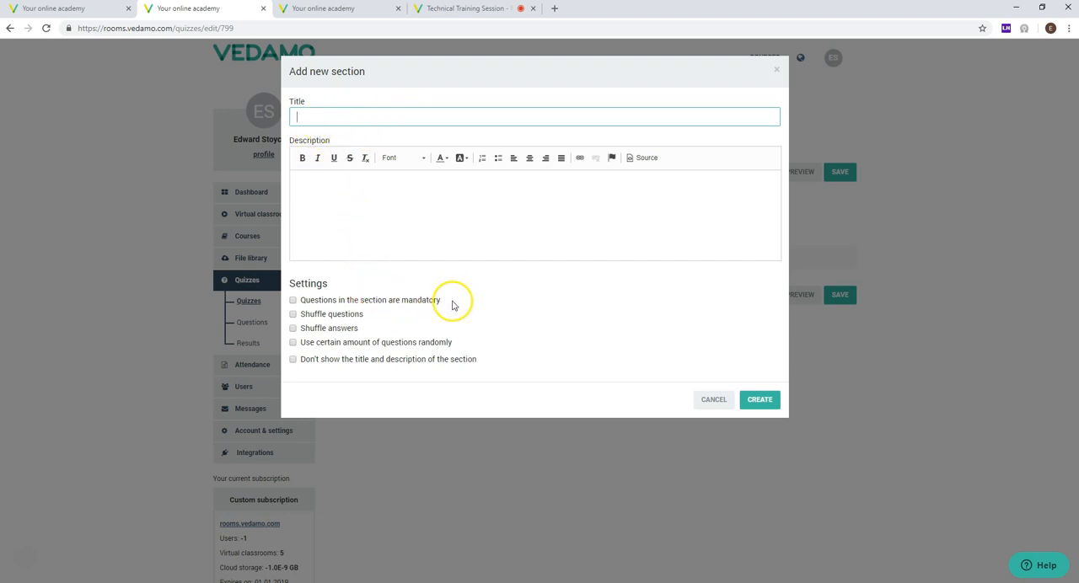
left_click_drag(452, 304, 305, 310)
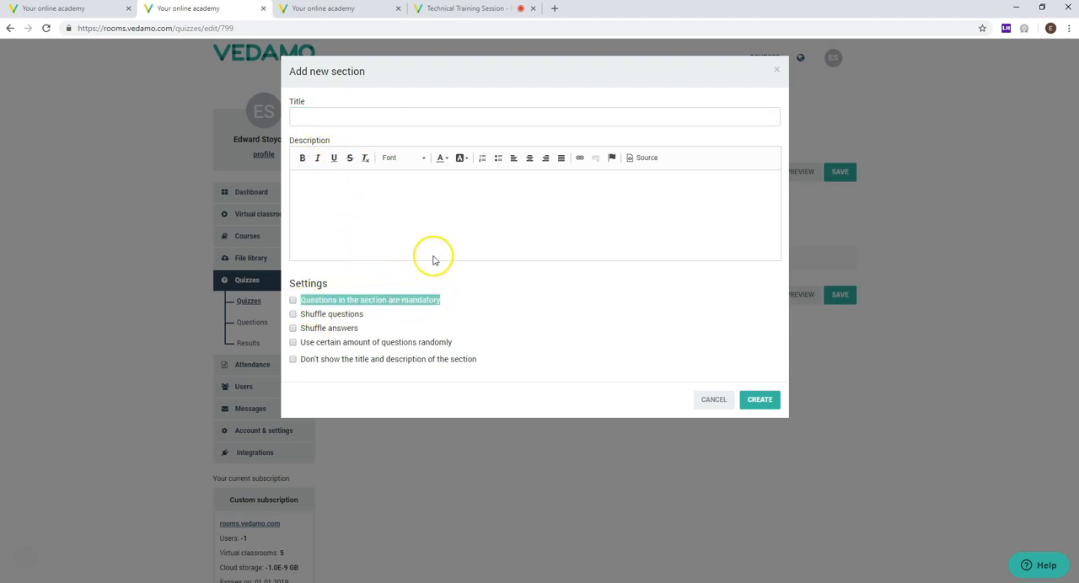
left_click(457, 293)
left_click_drag(455, 297, 346, 302)
left_click(294, 302)
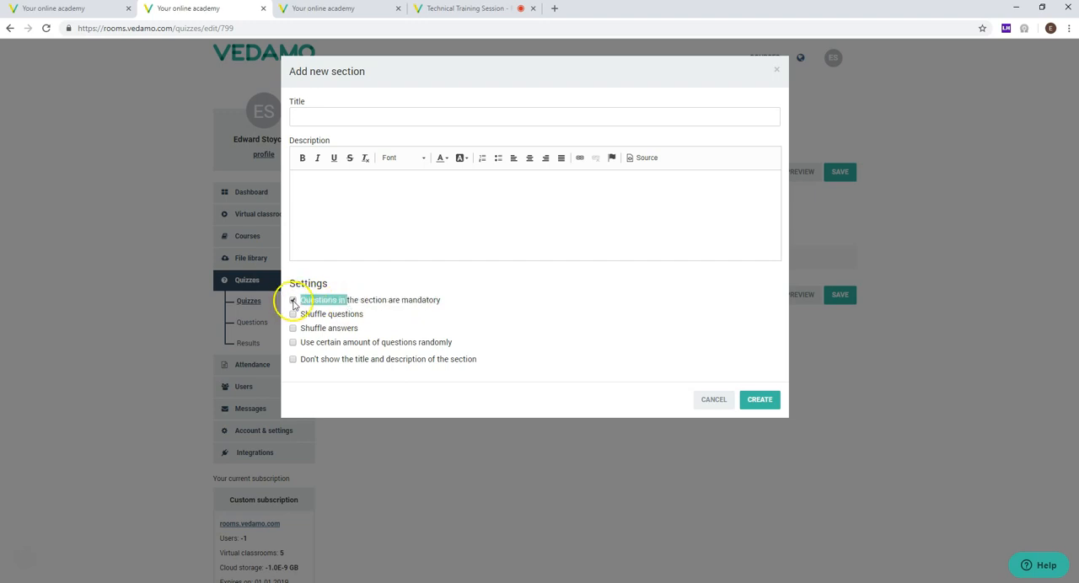
left_click(300, 304)
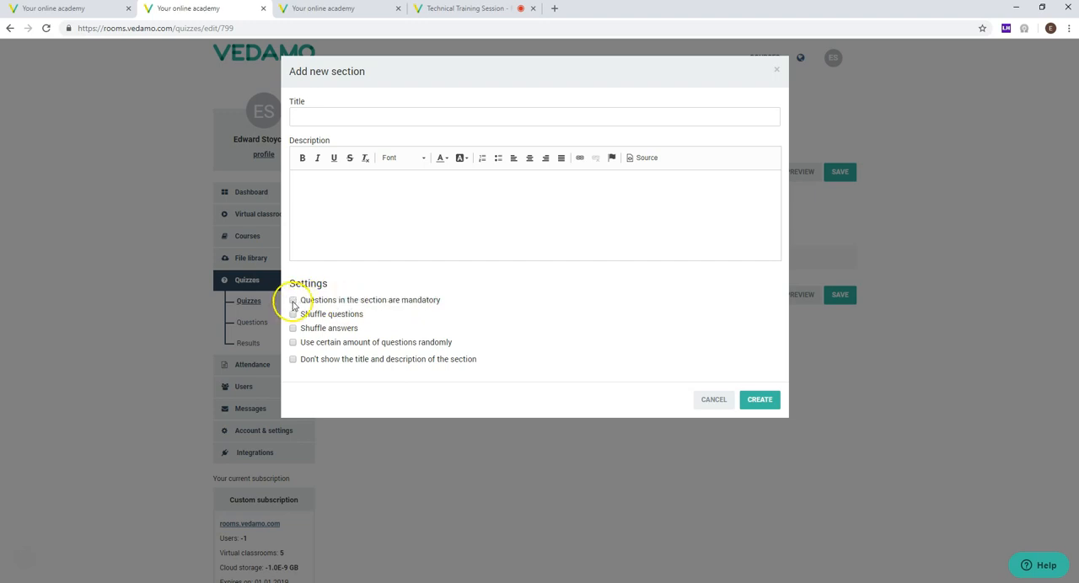
mouse_move(305, 305)
left_mouse_down()
mouse_move(435, 301)
mouse_move(332, 289)
mouse_move(304, 302)
left_mouse_up()
left_click(441, 303)
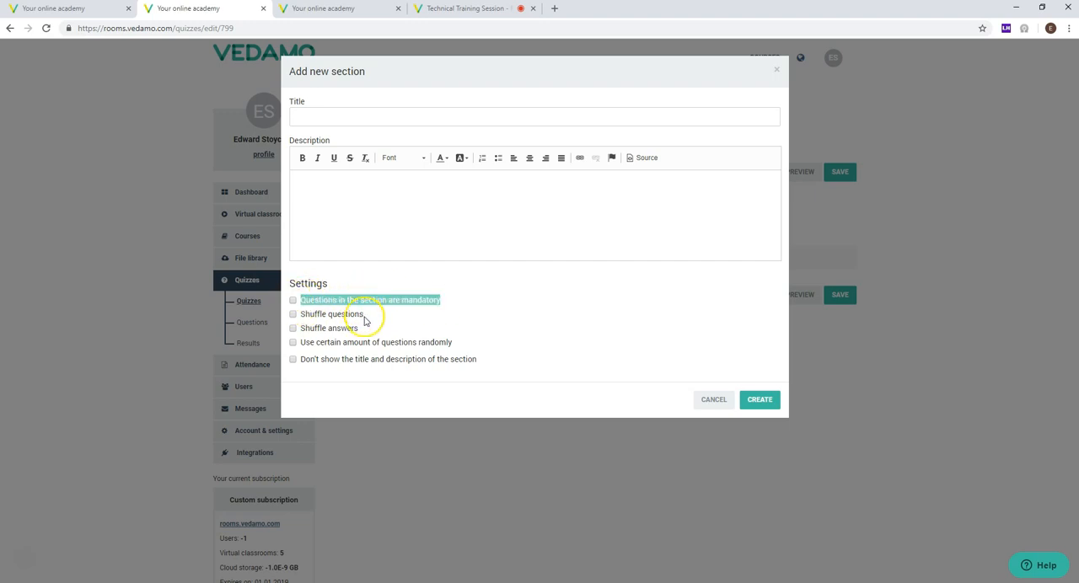
left_click_drag(365, 319, 451, 311)
left_click(306, 302)
left_click_drag(284, 315, 368, 316)
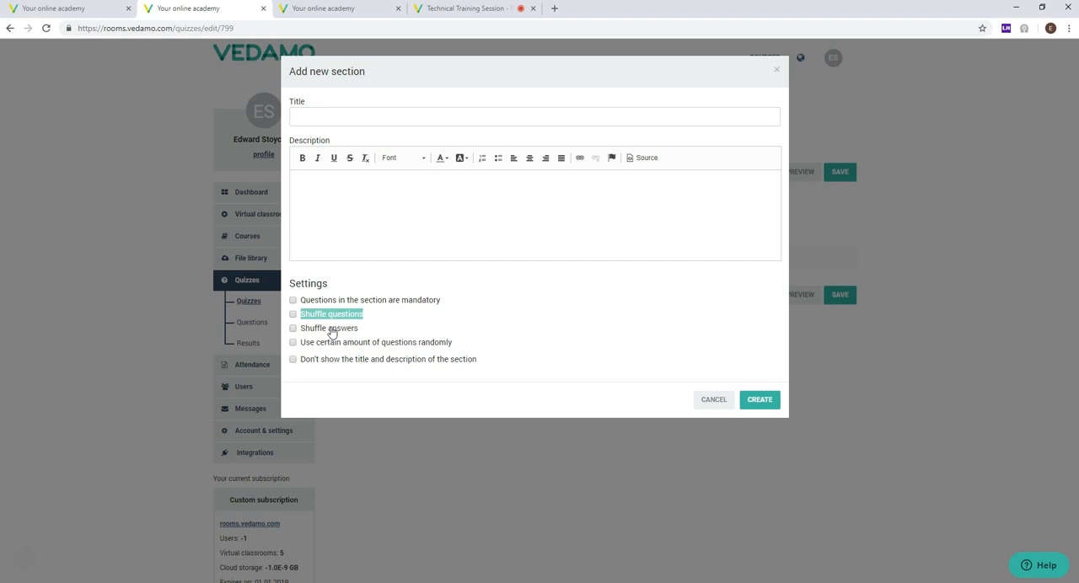
Step: Try using 10 random questions in the section, disable that option, review the hide-title setting and cancel the new section
left_click_drag(301, 344, 458, 334)
left_click(470, 343)
double_click(305, 350)
left_click(464, 331)
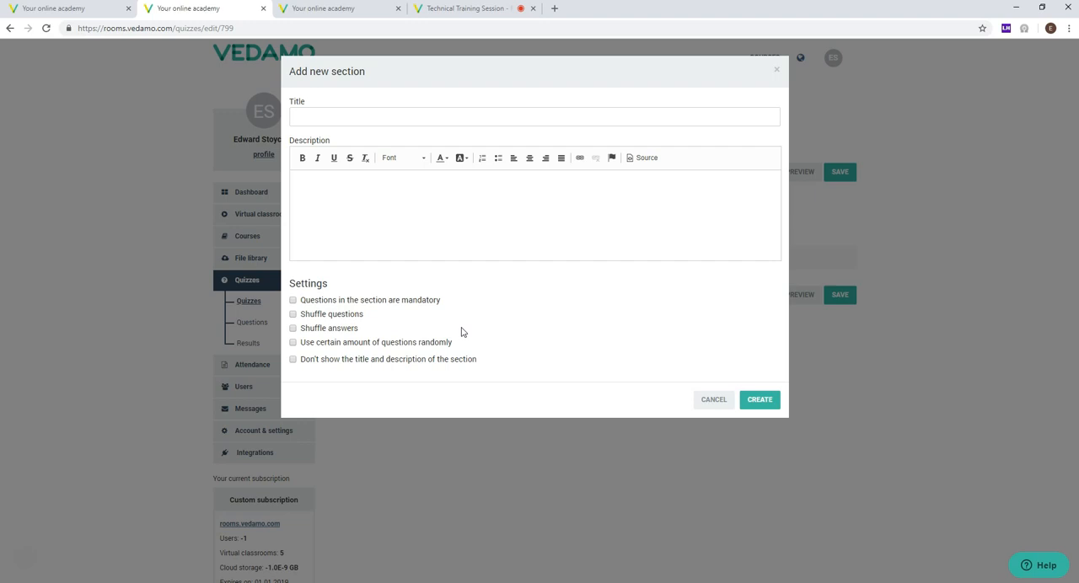
left_click(293, 343)
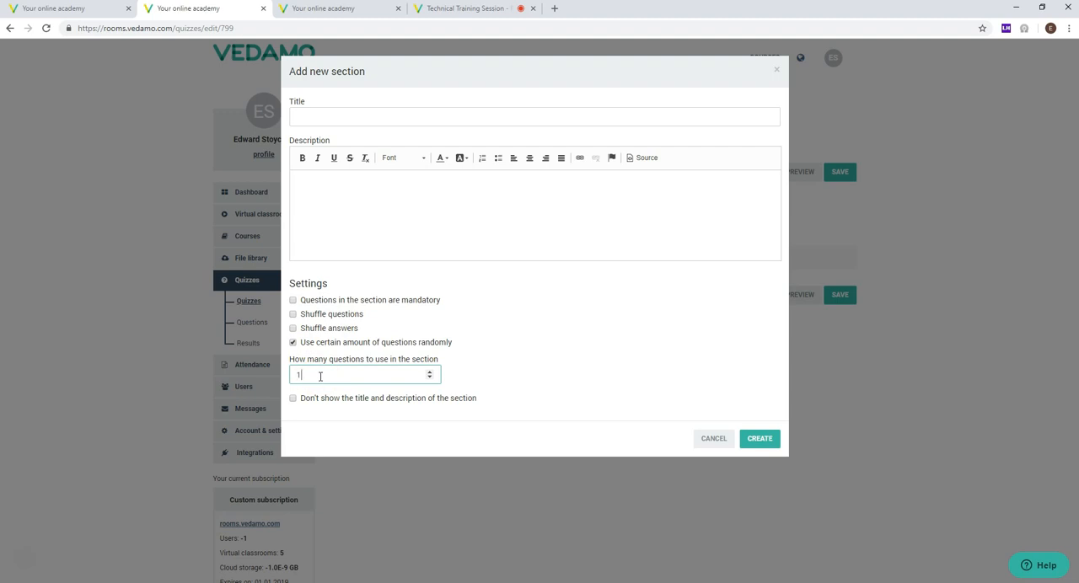
left_click(559, 356)
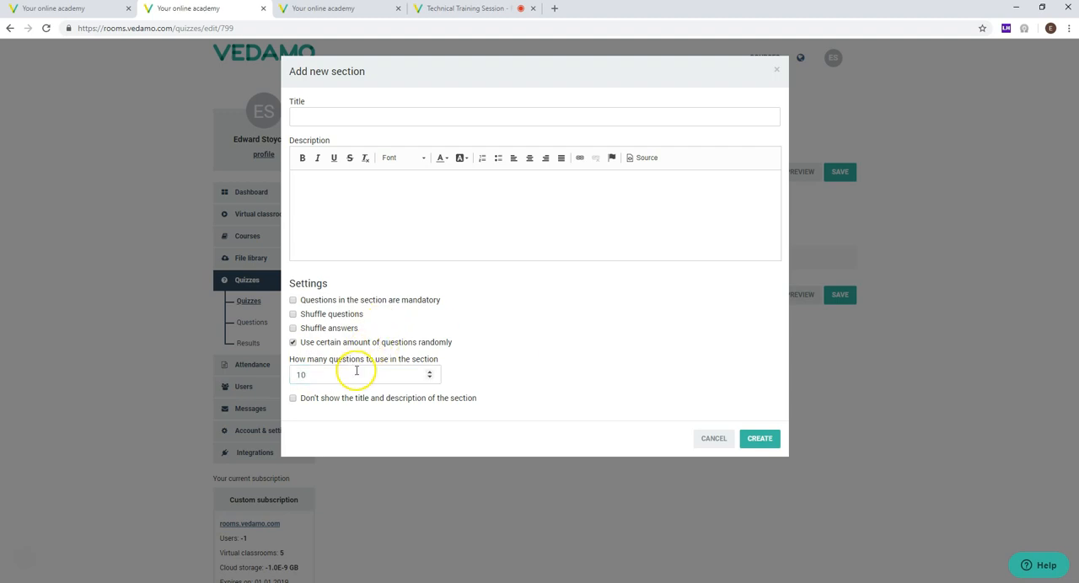
left_click(294, 343)
mouse_move(302, 361)
left_mouse_down()
mouse_move(501, 363)
mouse_move(301, 366)
left_mouse_up()
left_click(286, 364)
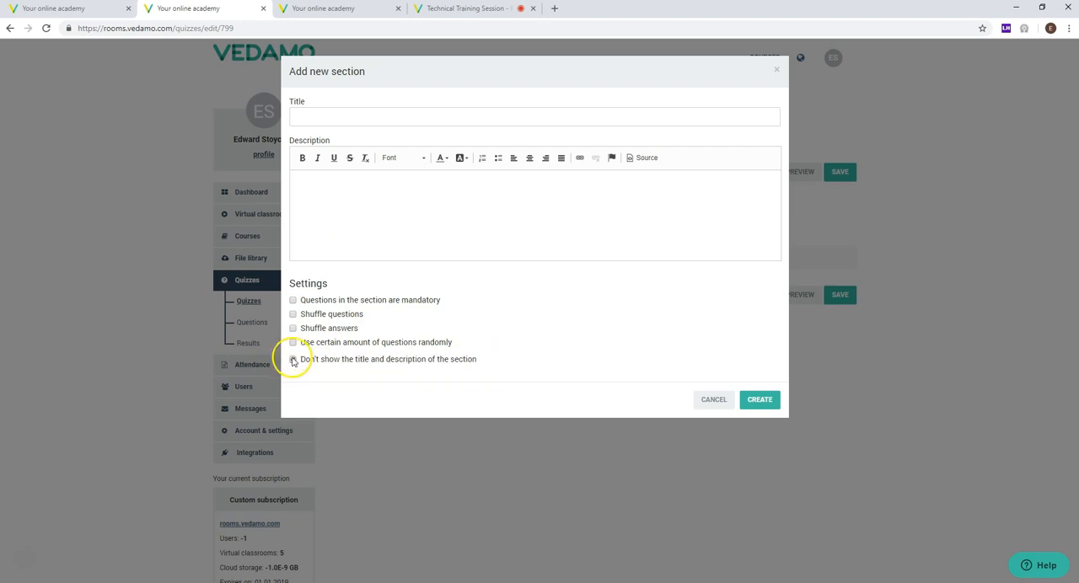
left_click(713, 398)
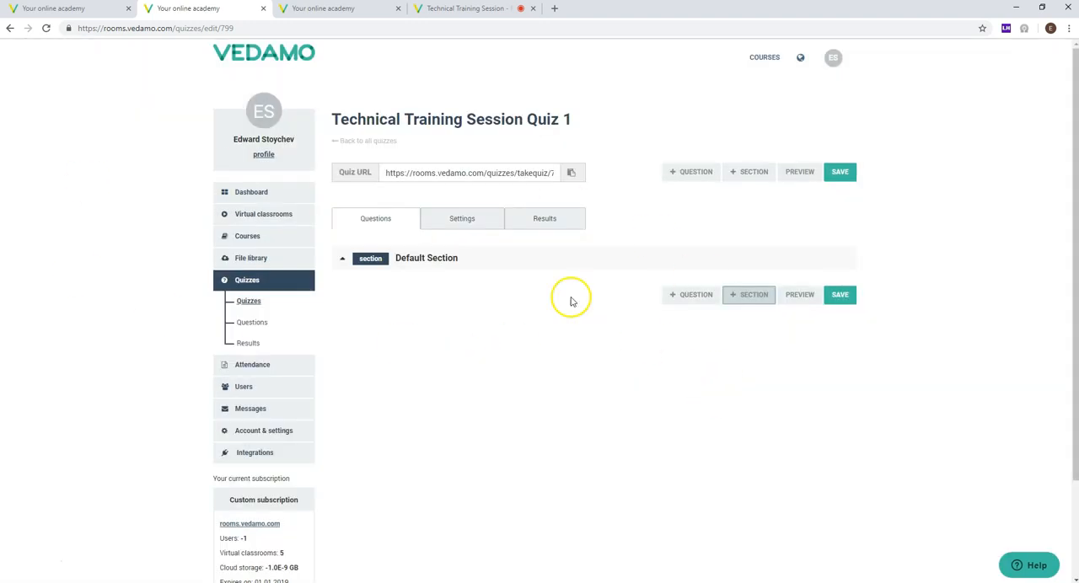
Step: Start adding a question and review the available question types, selecting Matching with placement in the Default Section
left_click(676, 305)
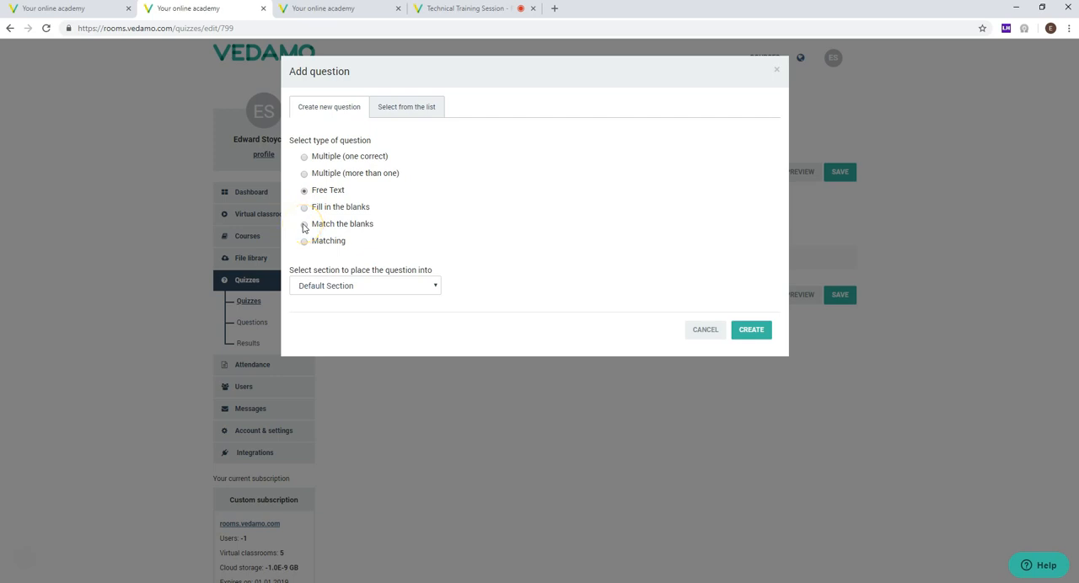
left_click(305, 242)
left_click_drag(366, 79, 294, 69)
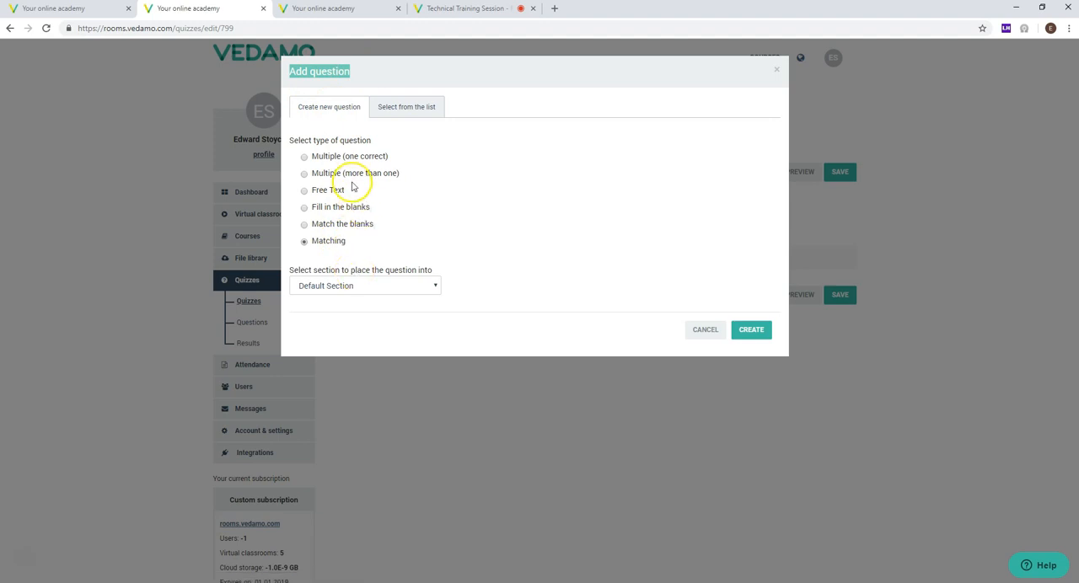
left_click(384, 287)
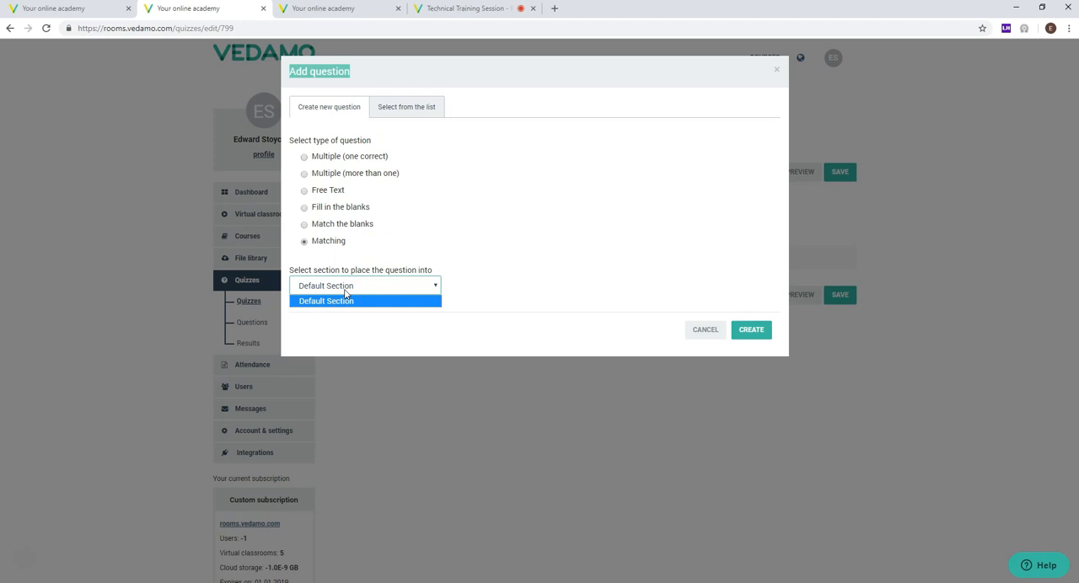
left_click(345, 301)
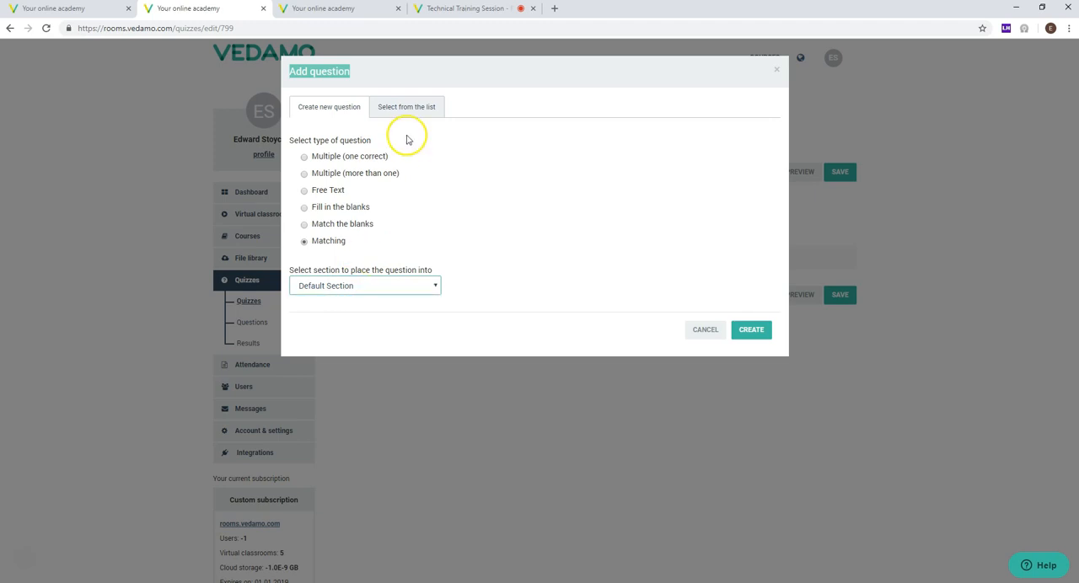
Step: Add the existing question "what is 2+2 ?" from the question list to the quiz's Default Section
left_click(404, 108)
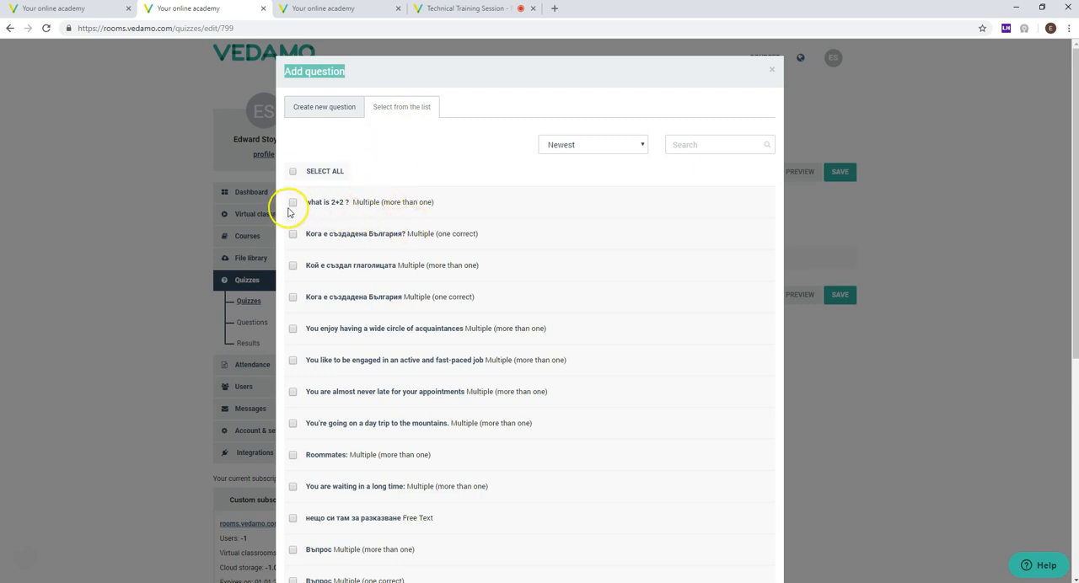
mouse_move(353, 203)
left_mouse_down()
mouse_move(452, 205)
mouse_move(357, 207)
left_mouse_up()
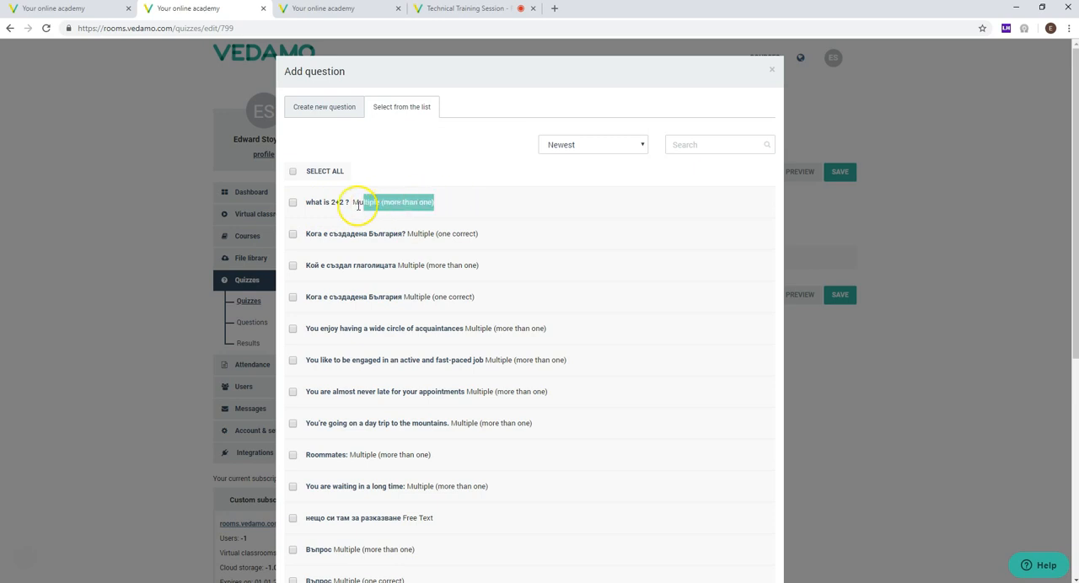
left_click(295, 212)
scroll(414, 222, "down", 5)
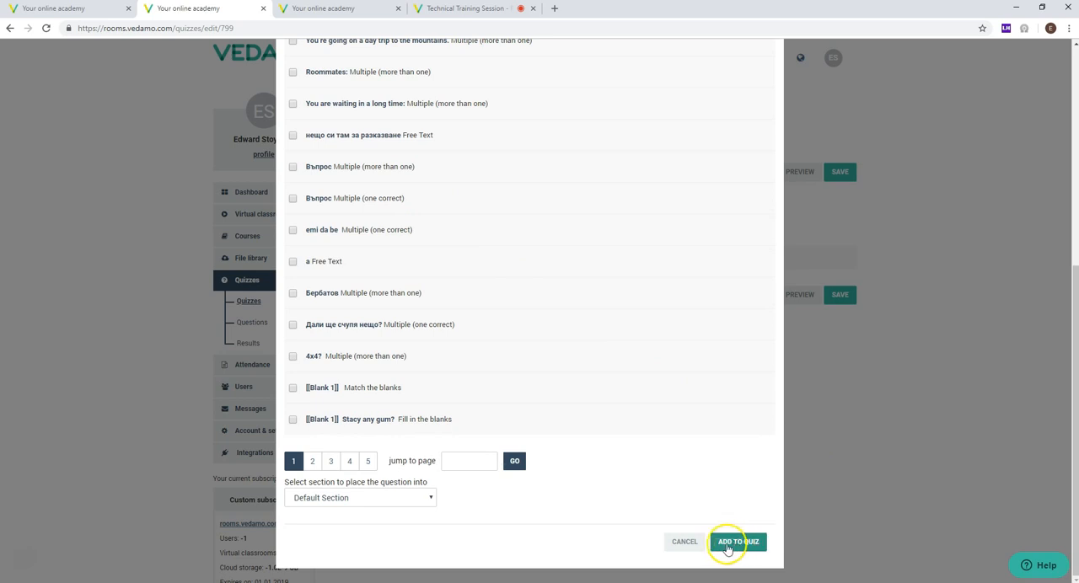
scroll(354, 291, "up", 1)
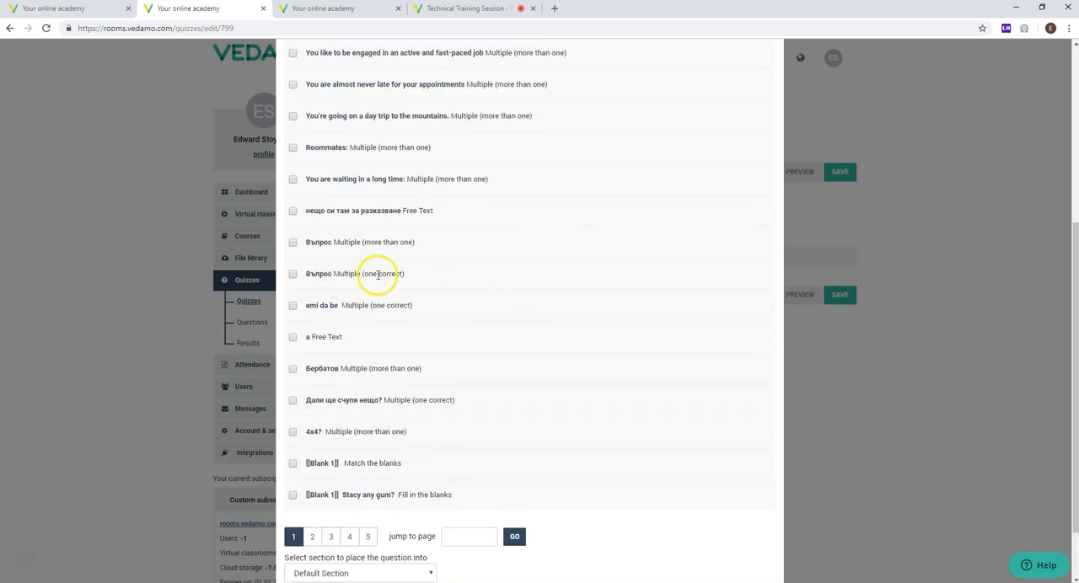
scroll(370, 274, "up", 2)
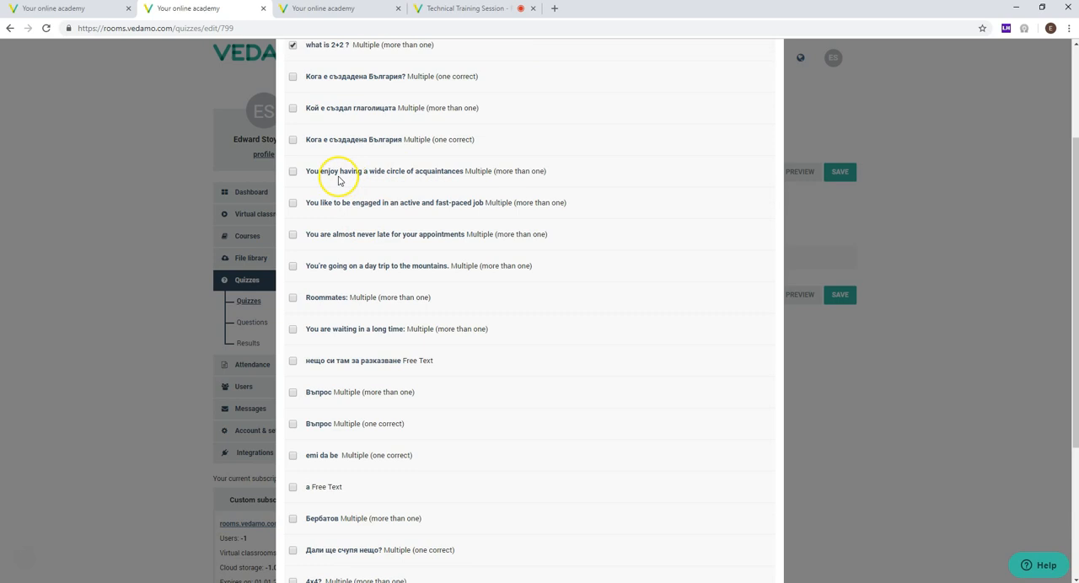
scroll(329, 189, "up", 2)
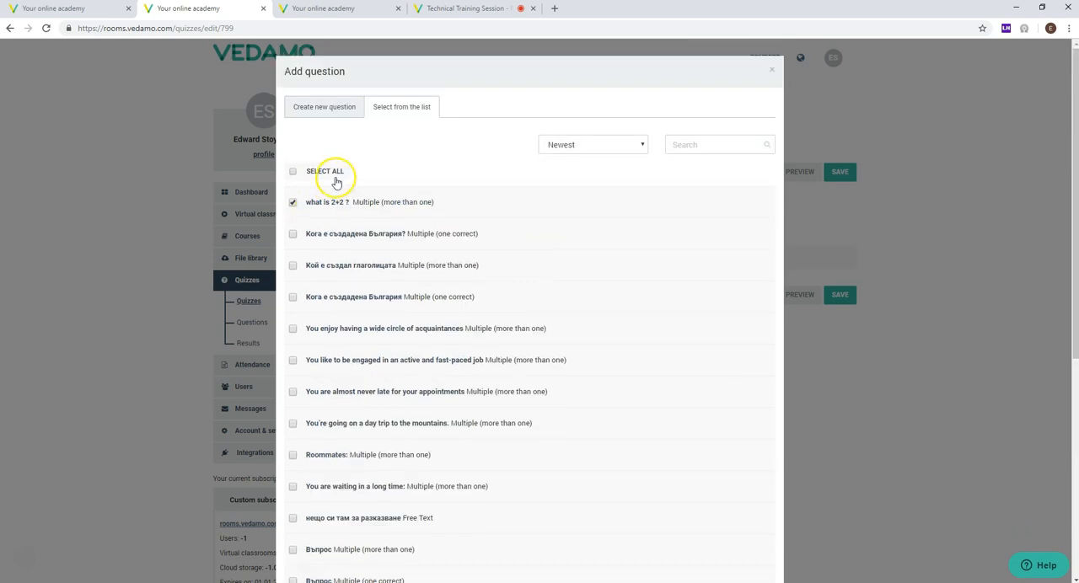
scroll(622, 330, "down", 5)
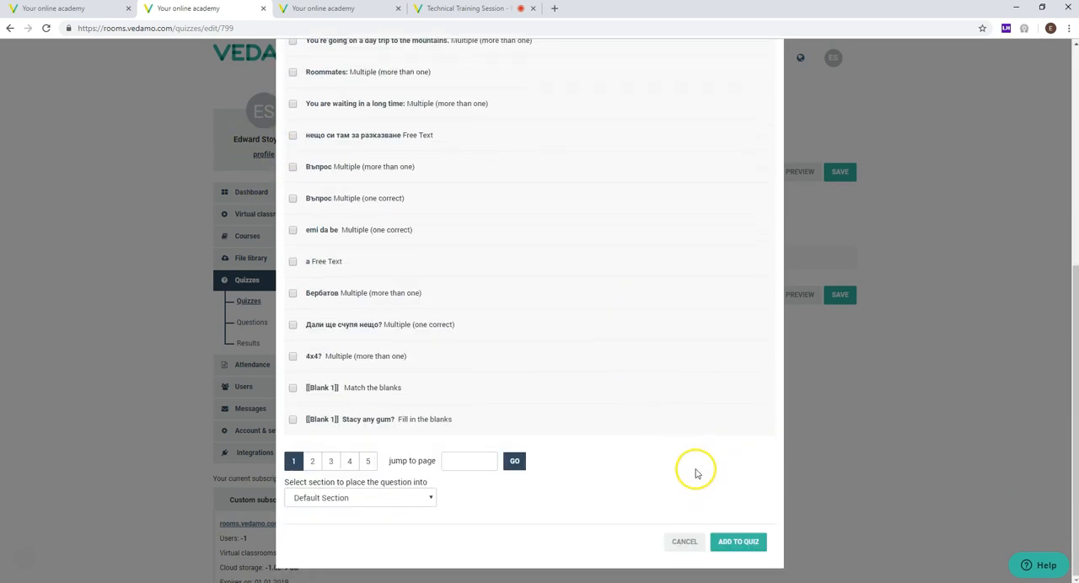
left_click(738, 542)
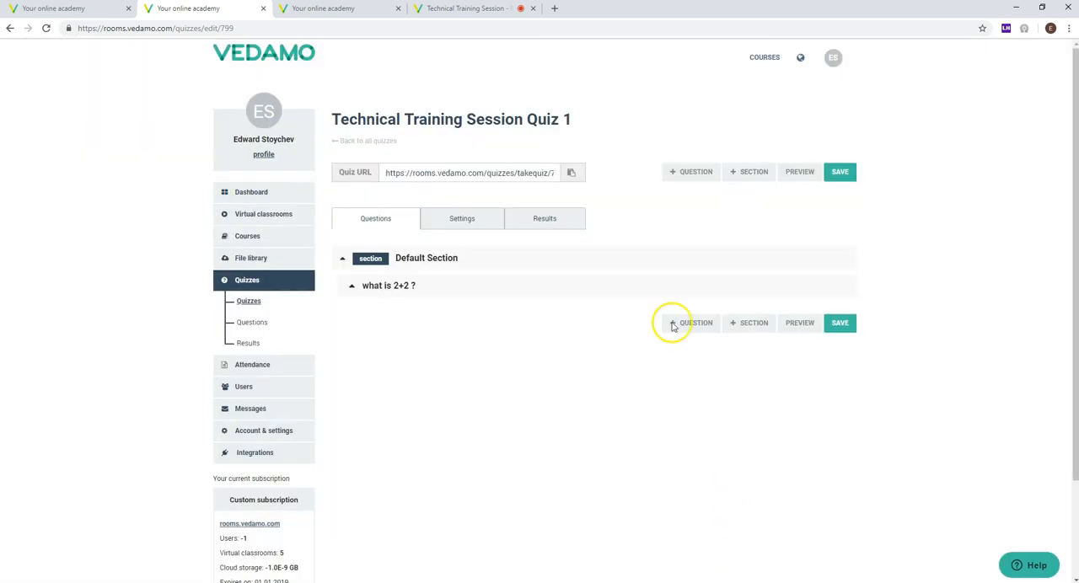
Step: Save Technical Training Session Quiz 1 with its added question
left_click(472, 173)
left_click(512, 392)
scroll(475, 302, "down", 2)
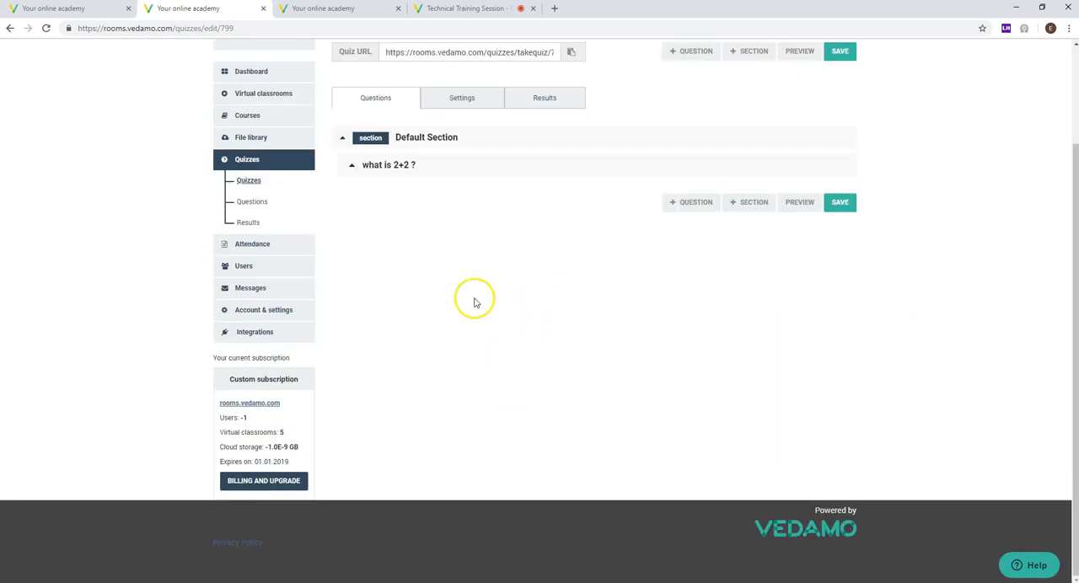
left_click(838, 210)
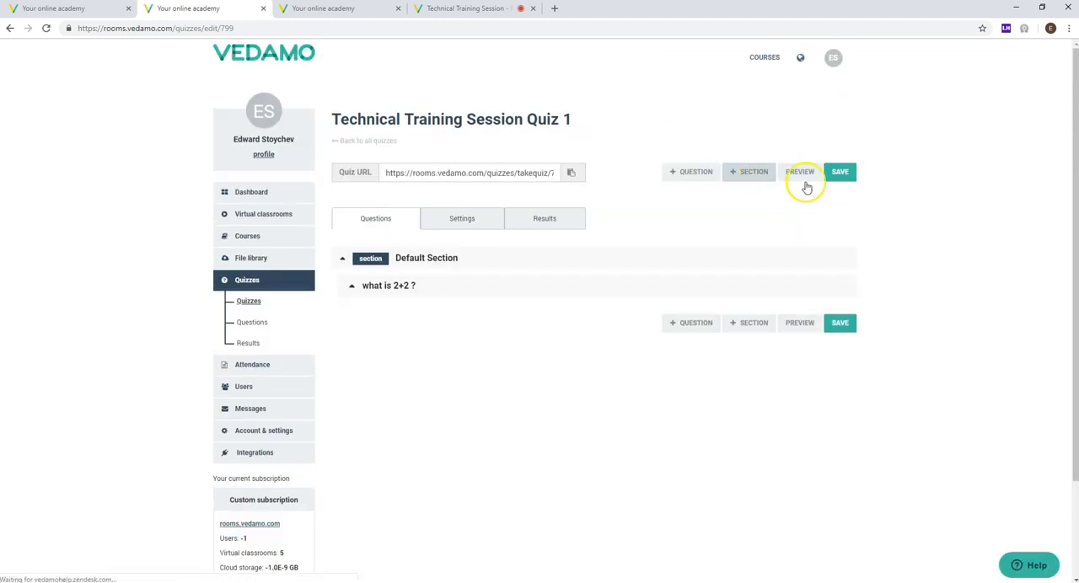
Step: Return to the list of quizzes, locate Technical Training Session Quiz 1 and reopen it for editing
left_click(245, 303)
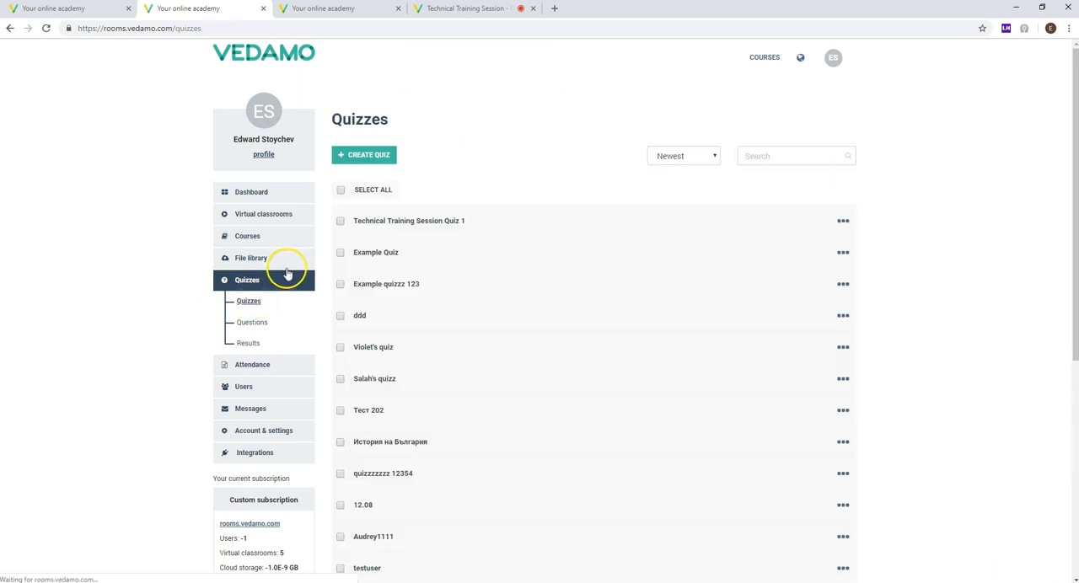
left_click_drag(480, 222, 339, 231)
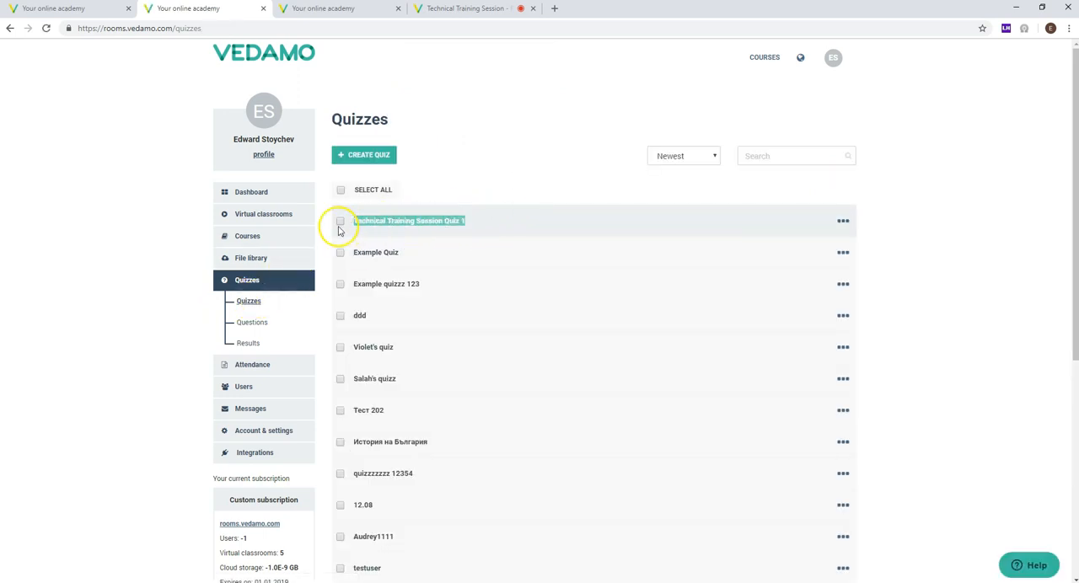
left_click(392, 223)
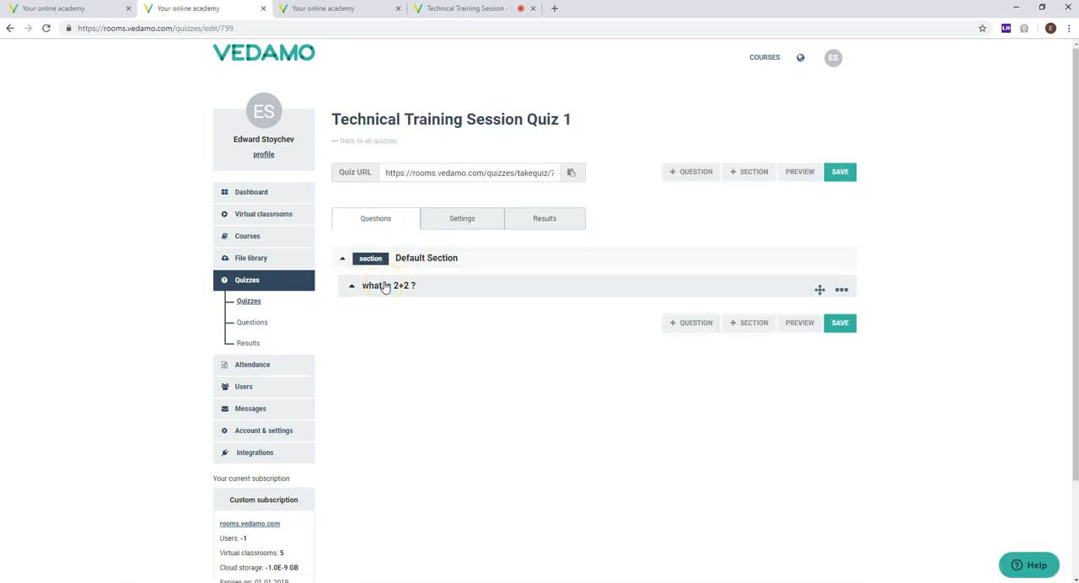
Step: Copy the Quiz URL and open it in a new browser tab to reach the quiz's start page
left_click(431, 172)
right_click(432, 172)
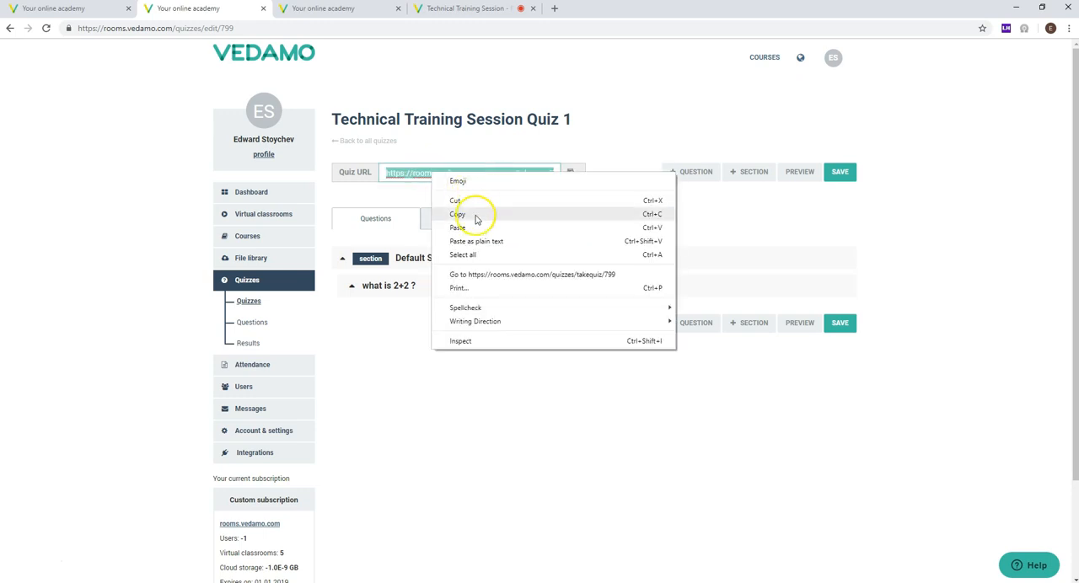
left_click(468, 218)
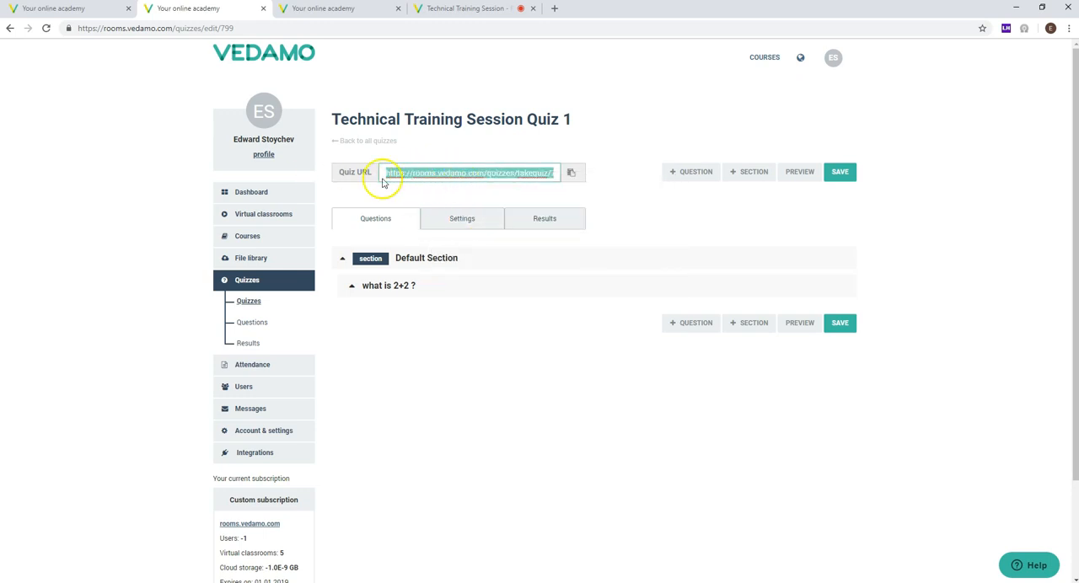
left_click(554, 8)
key("ctrl+v")
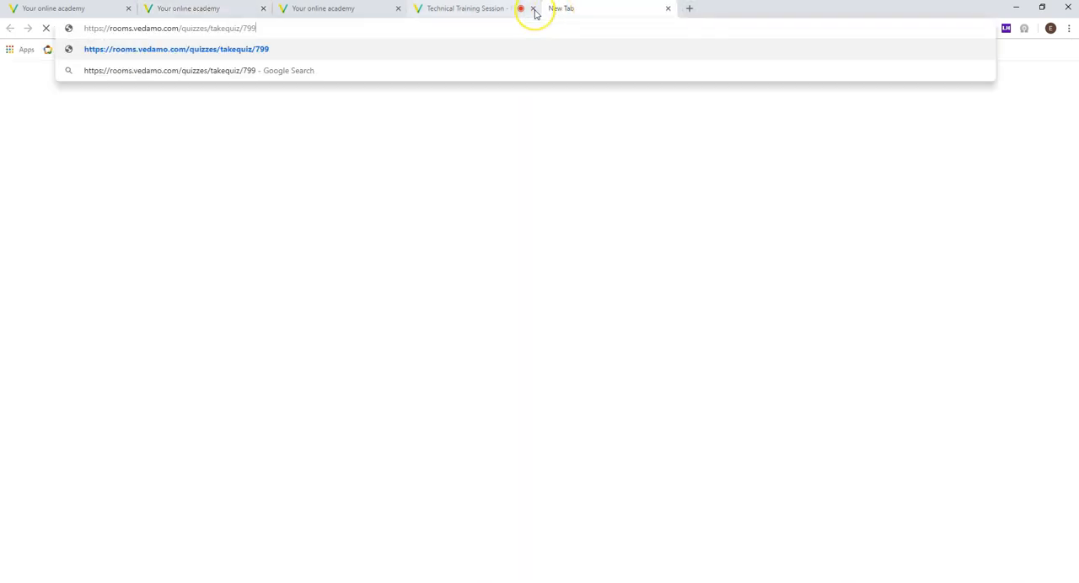
key("Return")
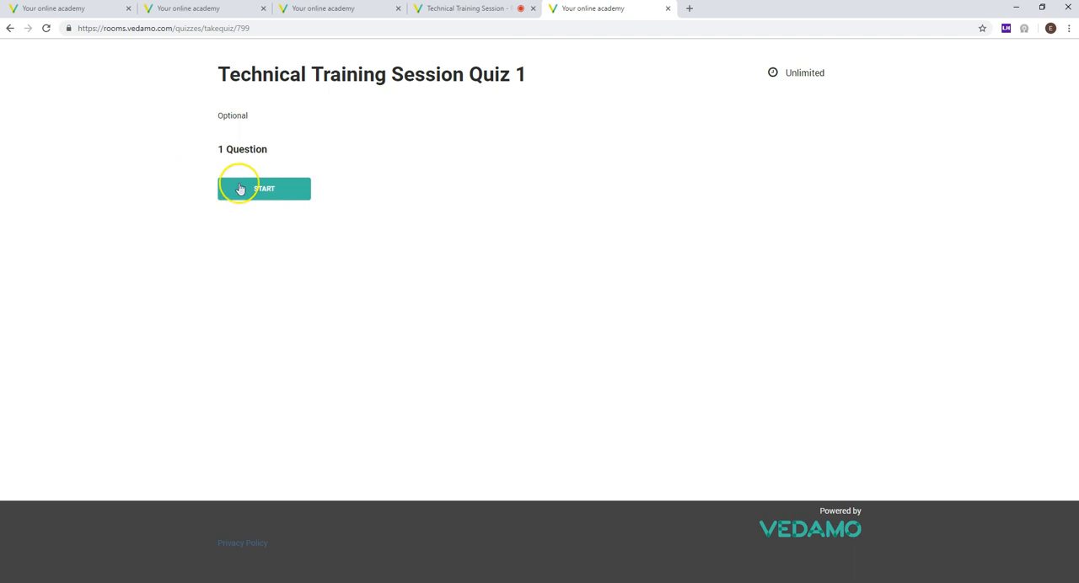
Step: Start Technical Training Session Quiz 1, answer "what is 2+2 ?" with 4, submit the answers and look over the result report
left_click_drag(196, 75, 601, 80)
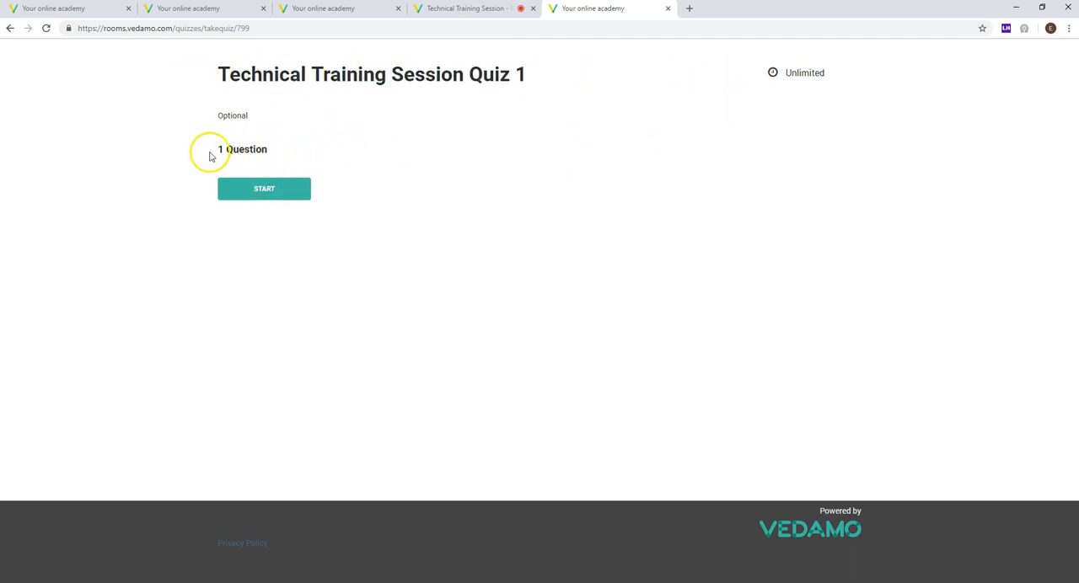
left_click_drag(214, 152, 170, 159)
left_click(170, 159)
left_click(255, 189)
left_click_drag(287, 170, 380, 173)
left_click(271, 177)
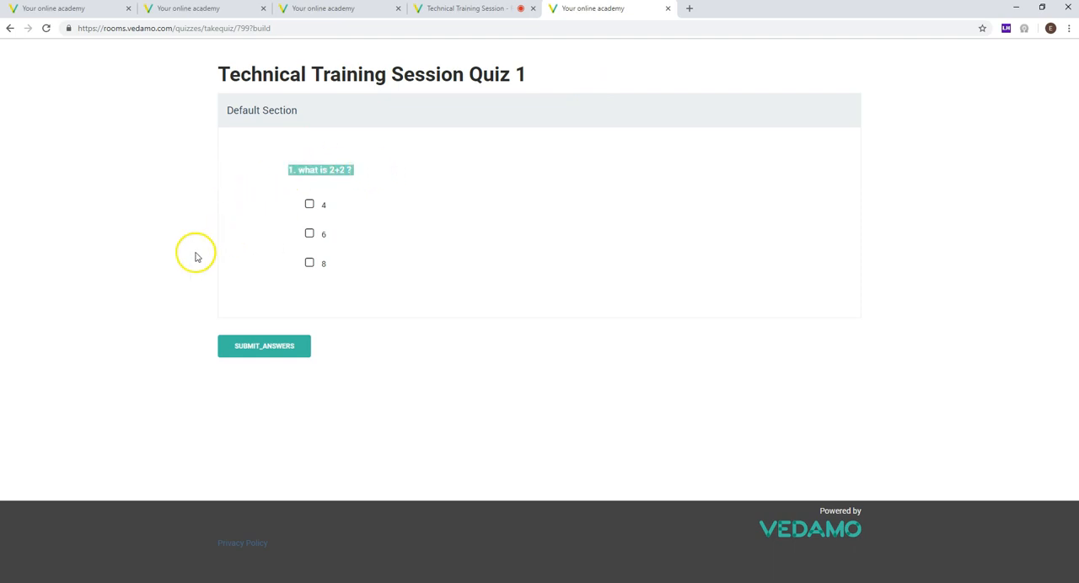
left_click(403, 202)
left_click(268, 347)
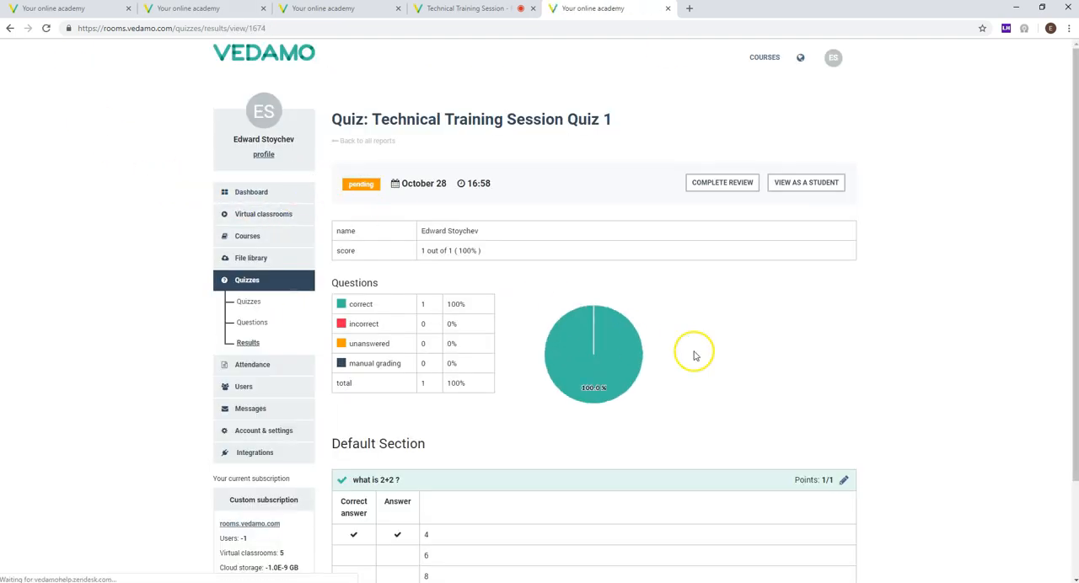
scroll(722, 251, "down", 1)
scroll(554, 103, "up", 1)
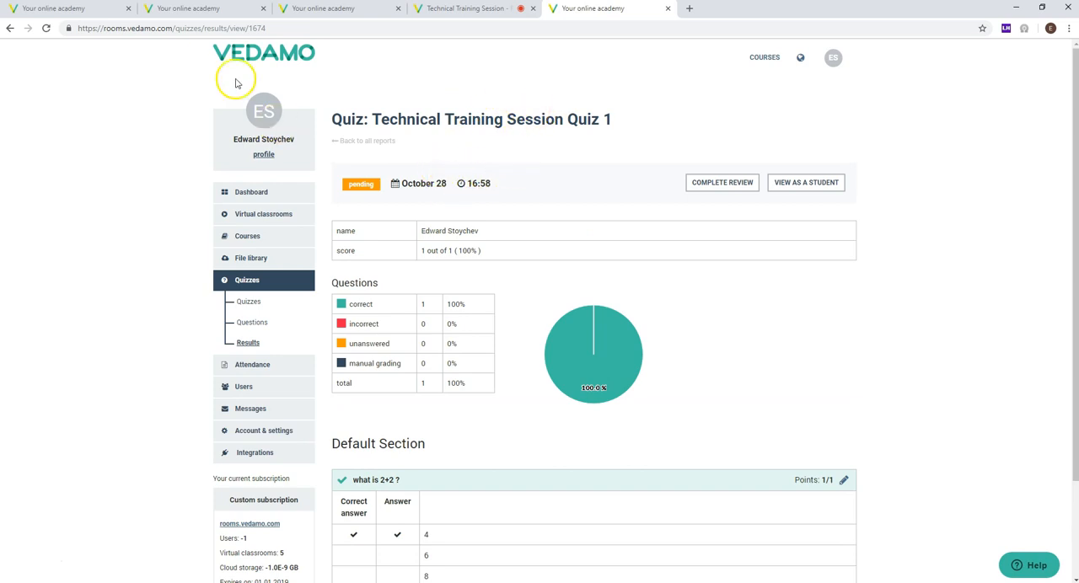
Step: Return to the academy administration, list the quiz results and open the newest result for Technical Training Session Quiz 1
left_click(202, 10)
left_click(249, 301)
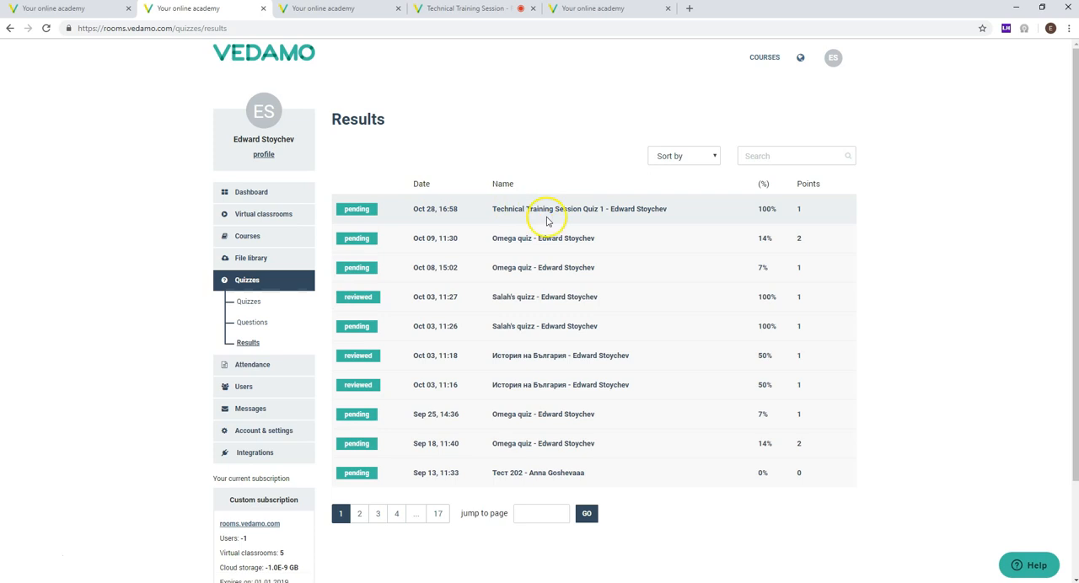
left_click(547, 217)
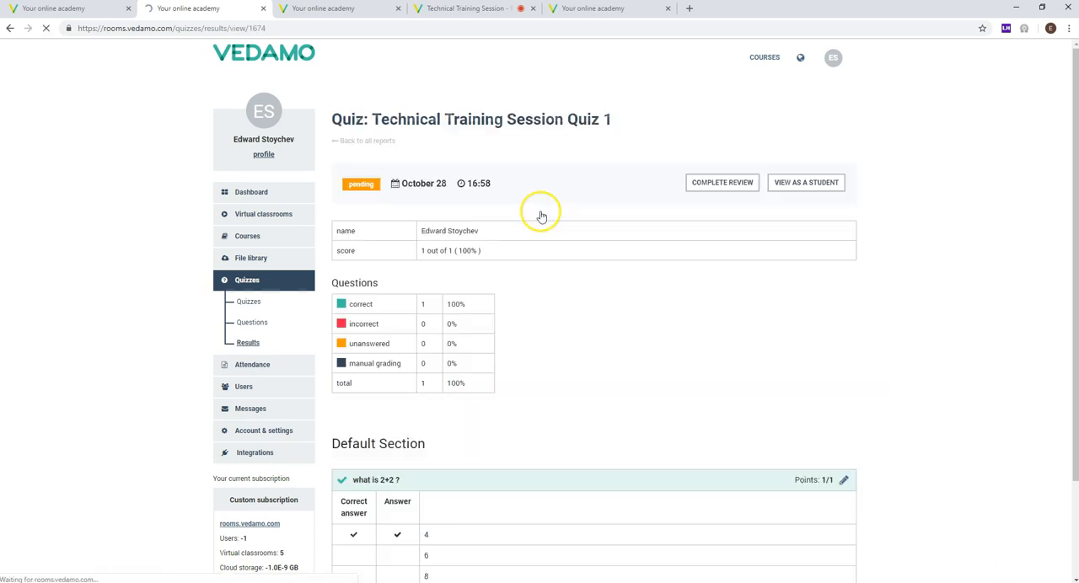
scroll(510, 223, "down", 2)
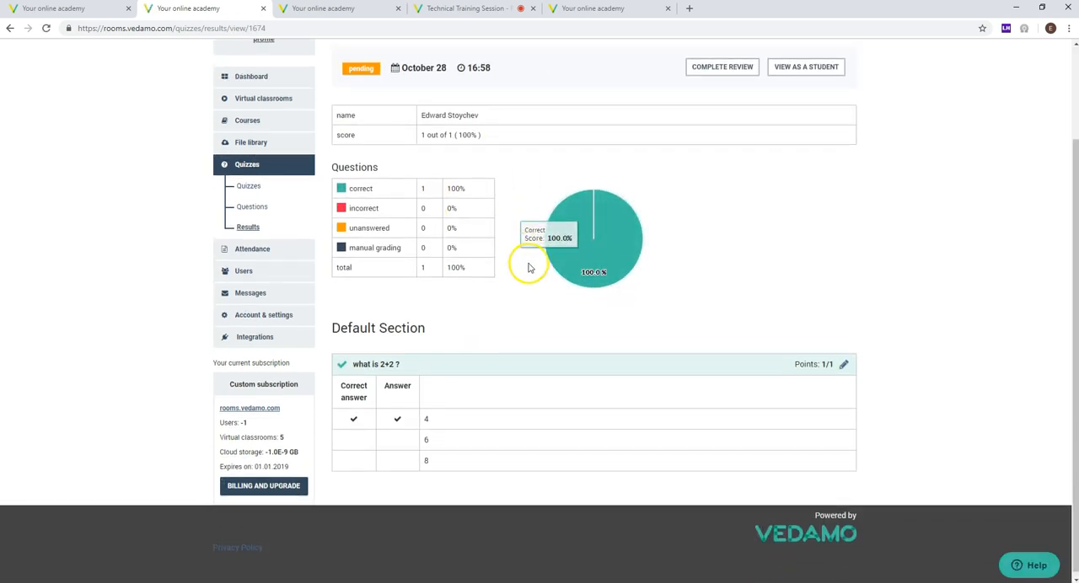
scroll(518, 257, "up", 2)
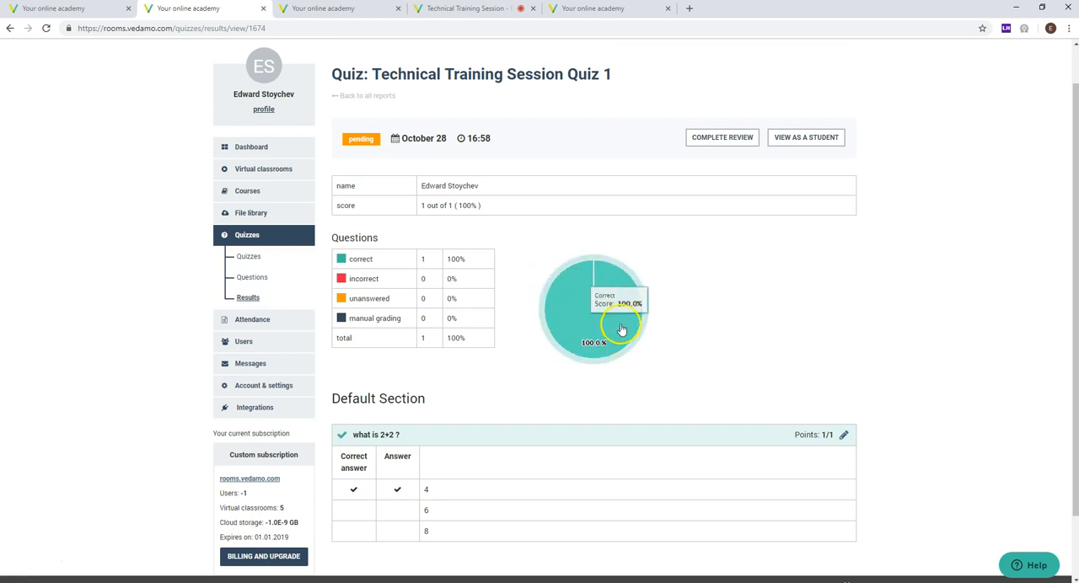
Step: Examine the result's question breakdown, especially the unanswered and manual grading categories, and the answers in the Default Section
left_click_drag(379, 263, 353, 303)
left_click(395, 316)
left_click_drag(407, 322, 347, 322)
left_click(361, 323)
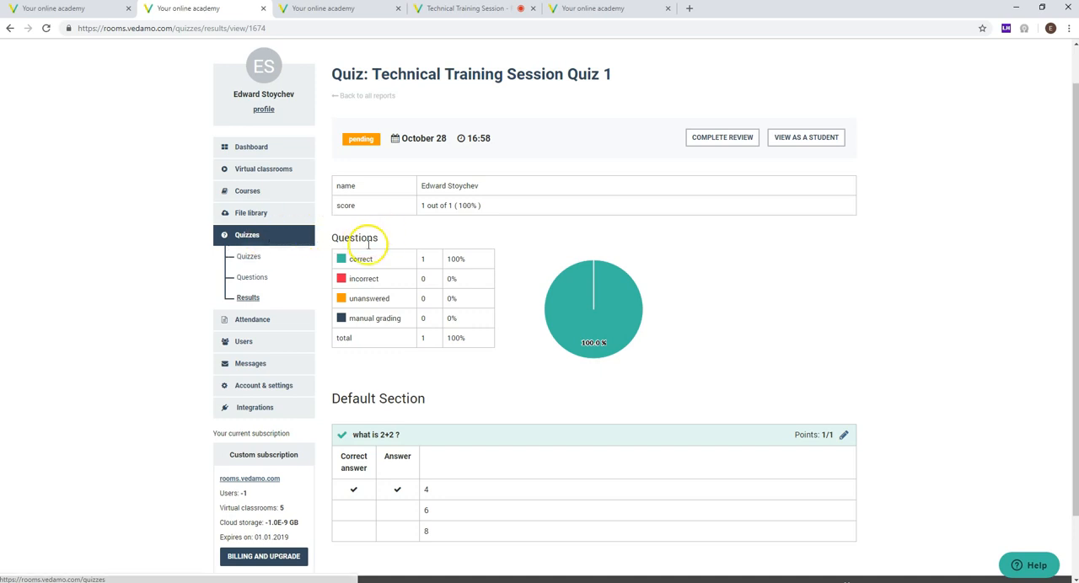
left_click_drag(406, 319, 343, 325)
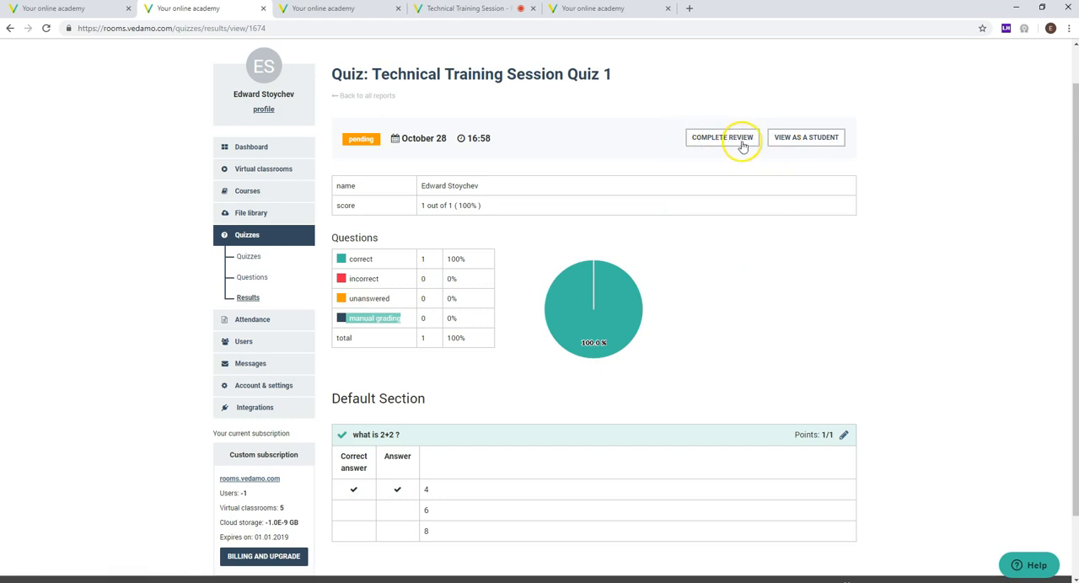
scroll(356, 259, "down", 2)
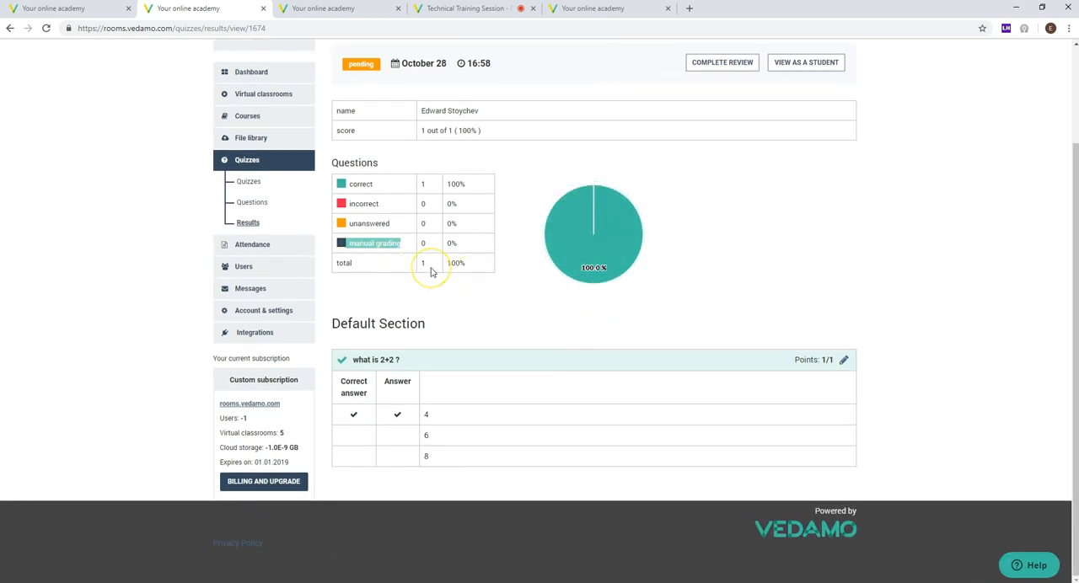
scroll(430, 271, "up", 3)
scroll(428, 289, "down", 2)
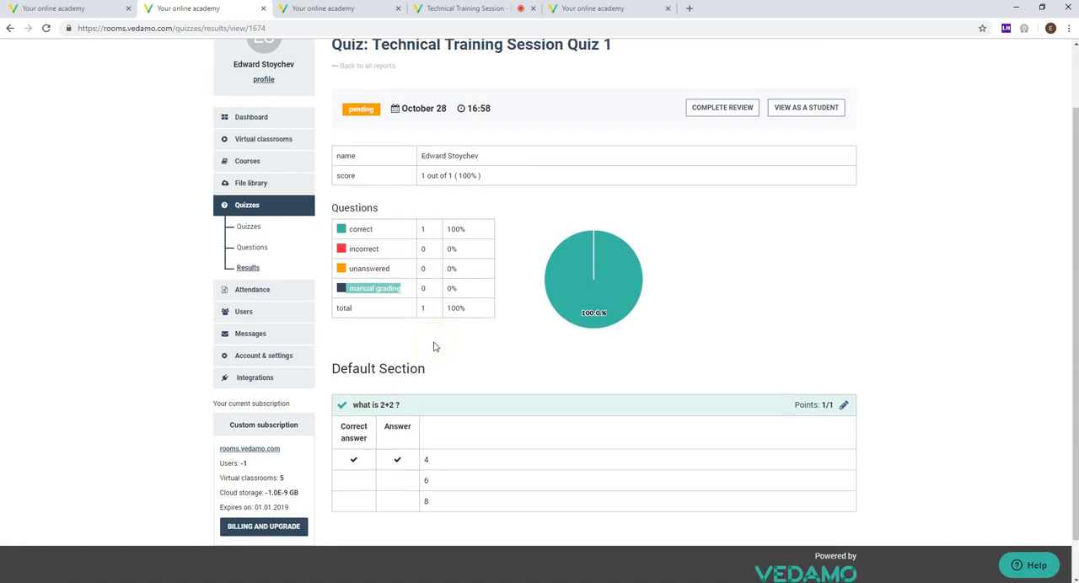
Step: Complete the review of the Technical Training Session Quiz 1 result and check its status and student details
left_click(712, 108)
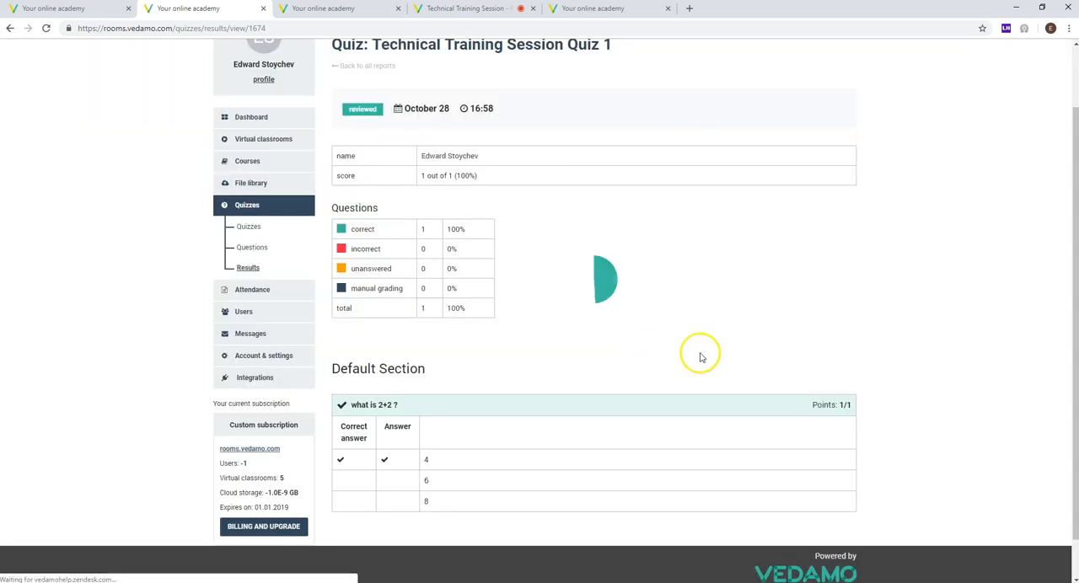
scroll(434, 194, "down", 1)
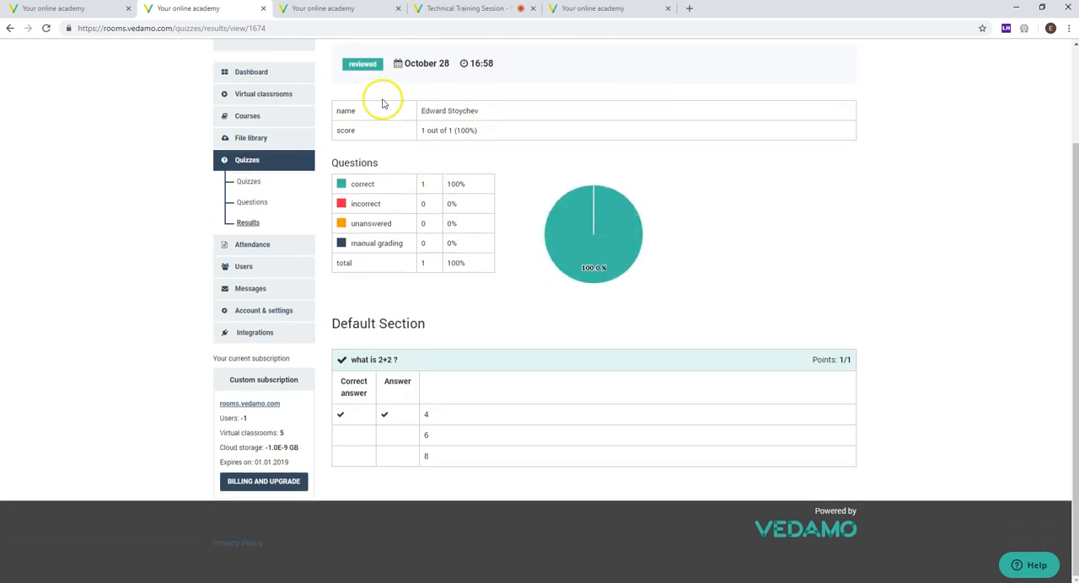
left_click_drag(486, 119, 422, 111)
left_click(751, 242)
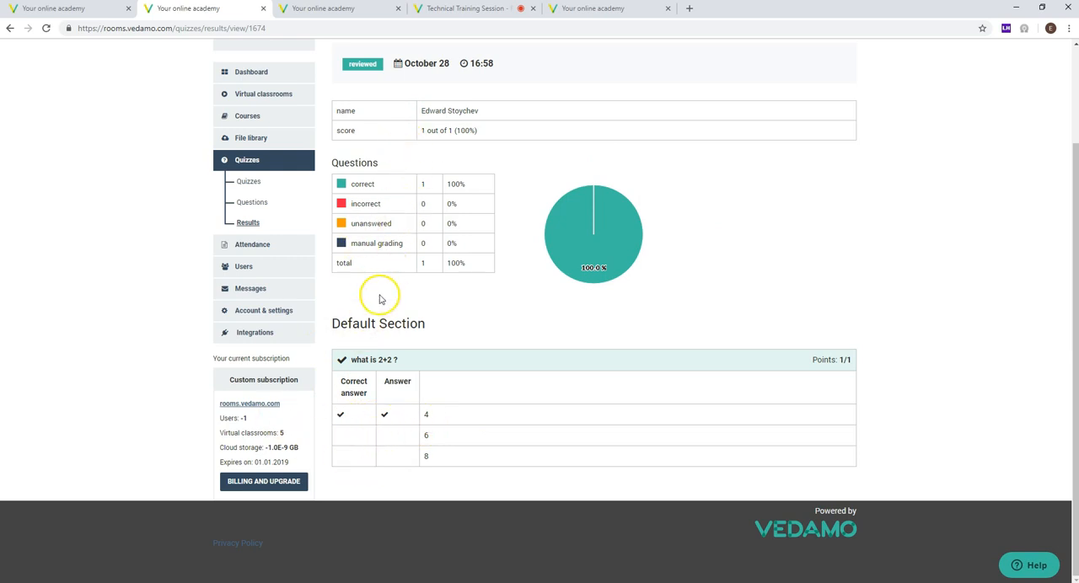
Step: Open the attendance list and look through the past virtual classroom sessions
left_click(243, 244)
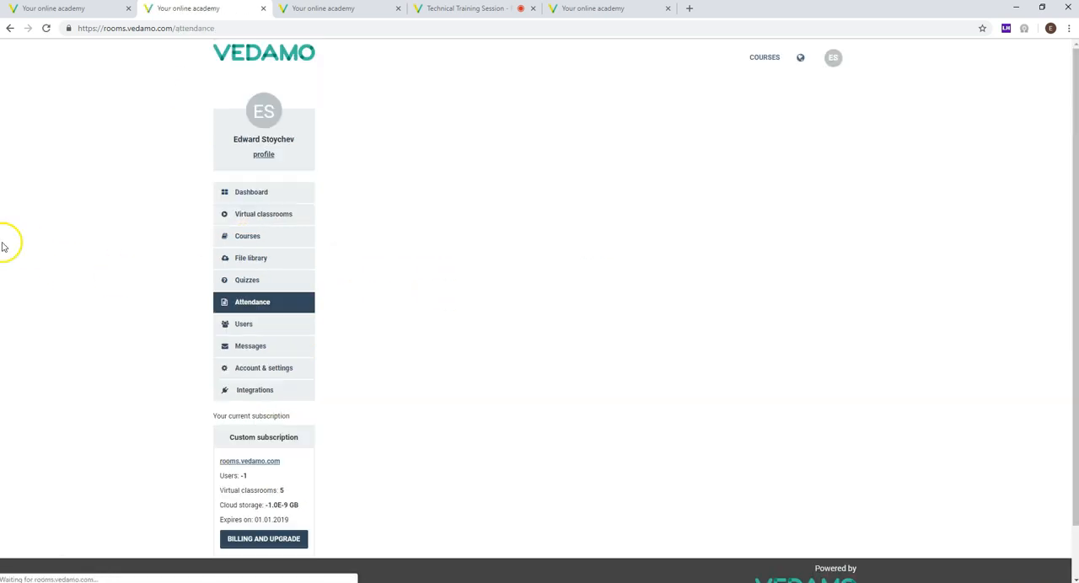
scroll(65, 234, "down", 1)
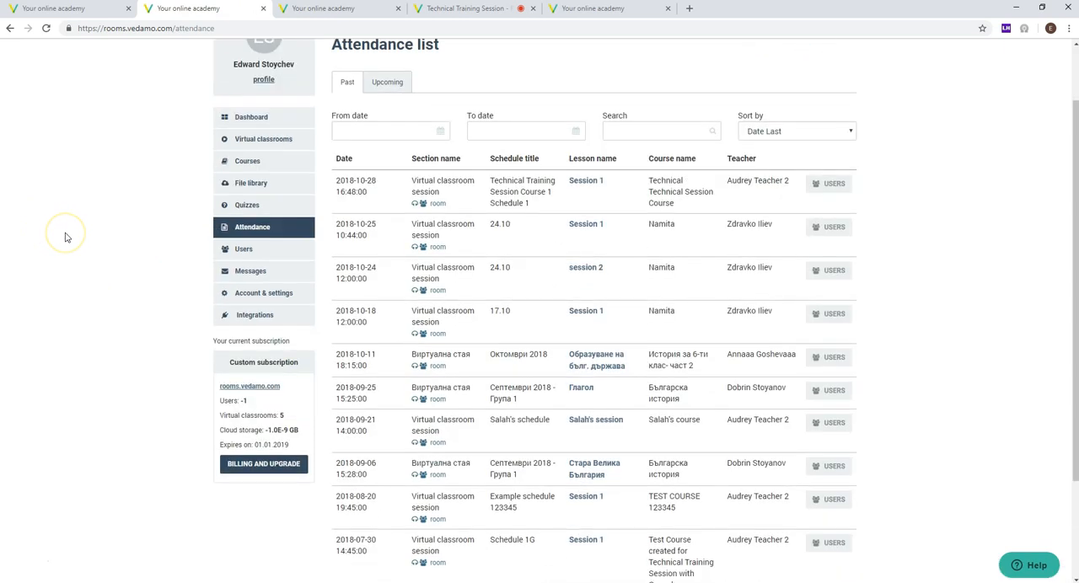
scroll(60, 241, "up", 1)
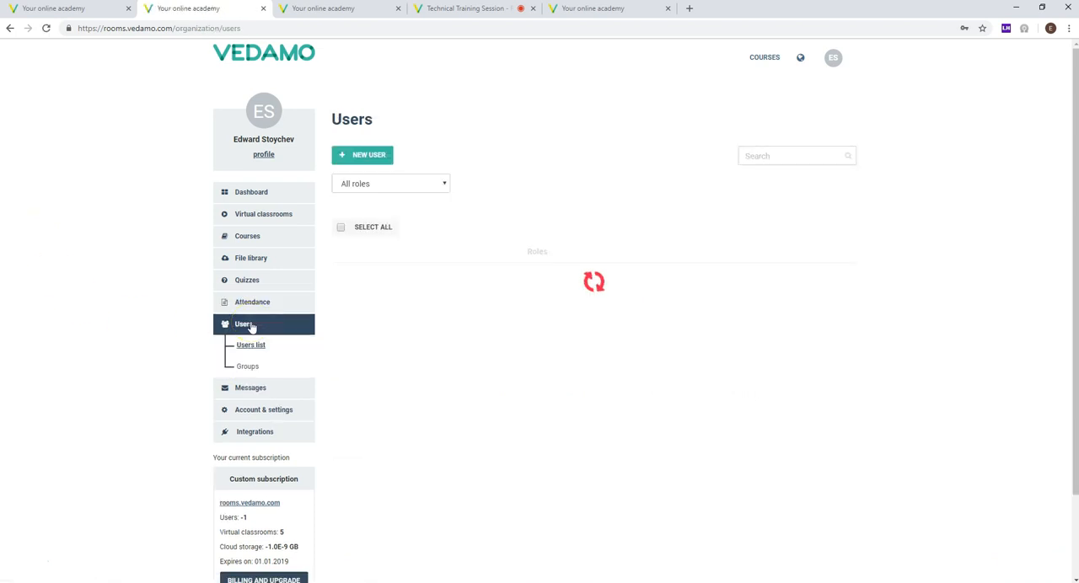
Step: Open the academy's users list and look through the accounts and their assigned roles
scroll(117, 321, "down", 2)
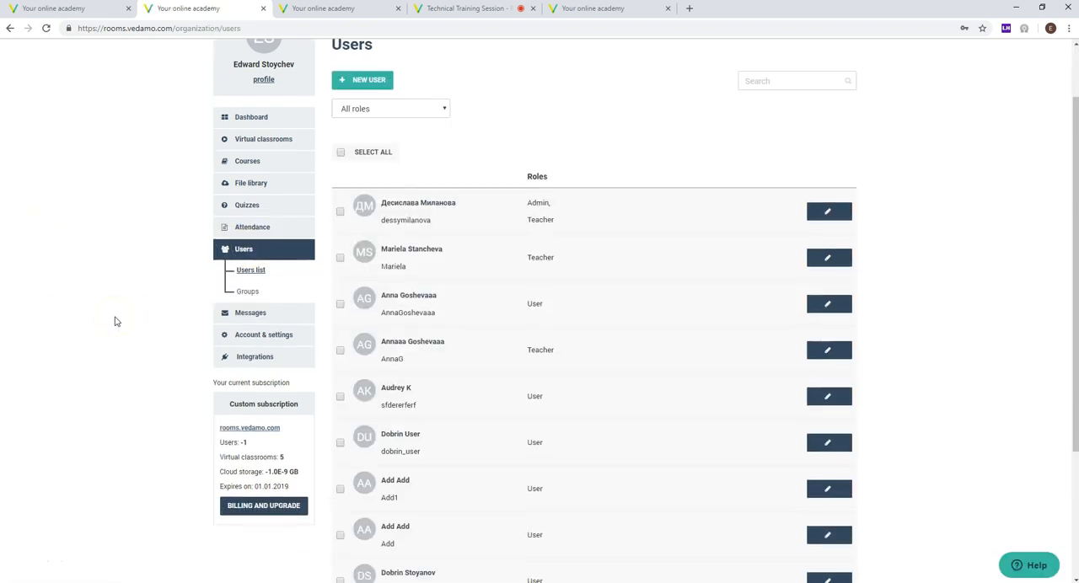
scroll(117, 321, "up", 2)
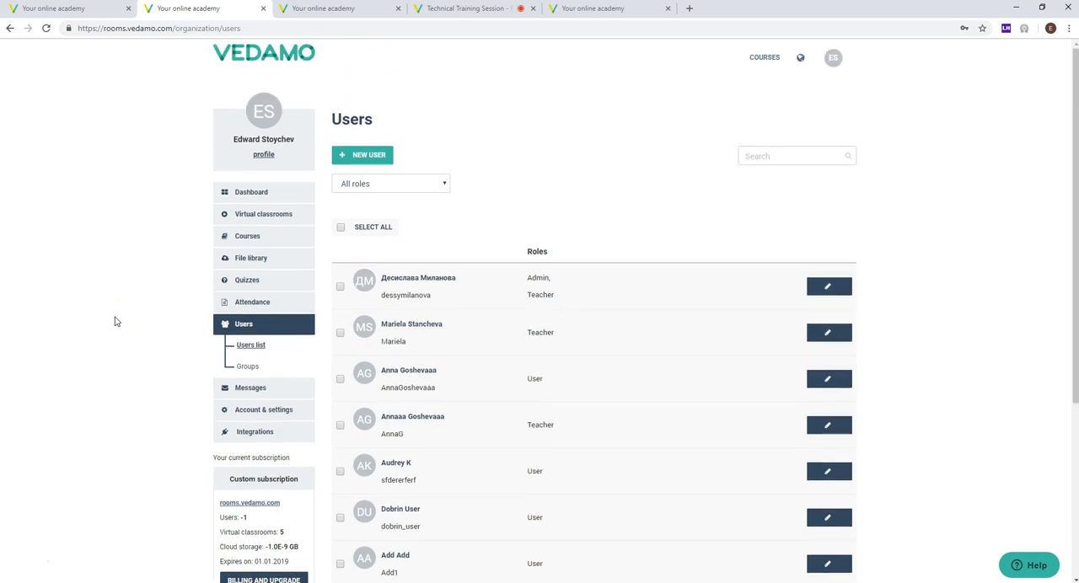
scroll(116, 321, "down", 3)
scroll(569, 343, "up", 1)
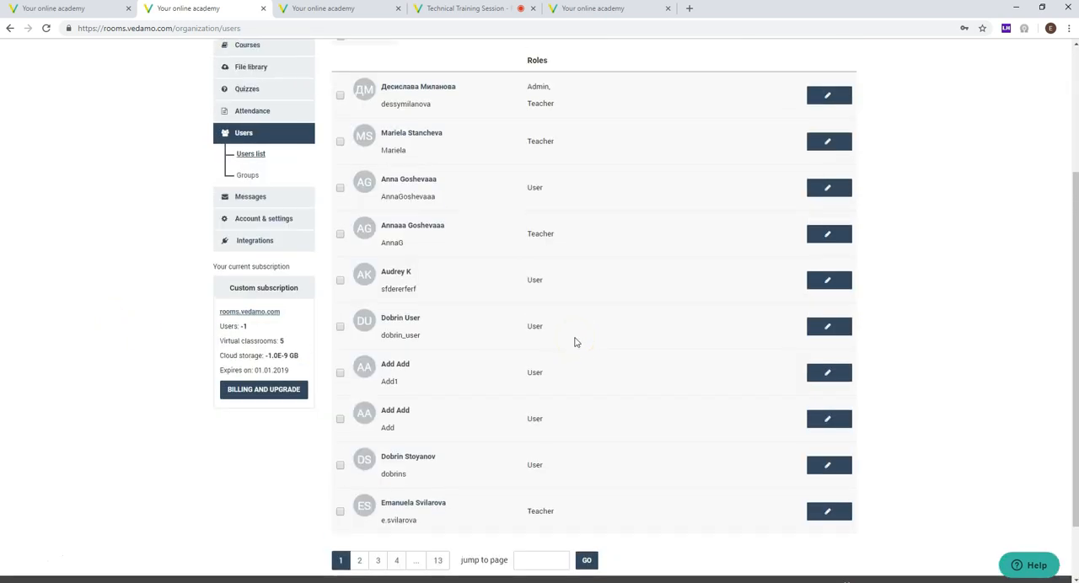
scroll(575, 342, "up", 2)
scroll(576, 342, "down", 2)
scroll(532, 225, "up", 3)
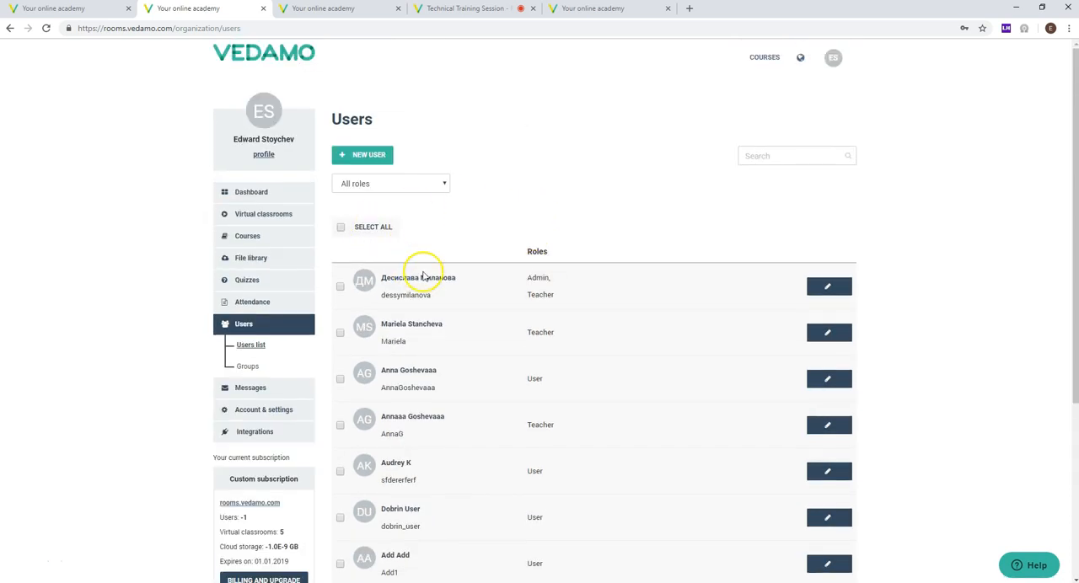
scroll(427, 309, "down", 2)
scroll(426, 250, "up", 1)
scroll(424, 323, "down", 2)
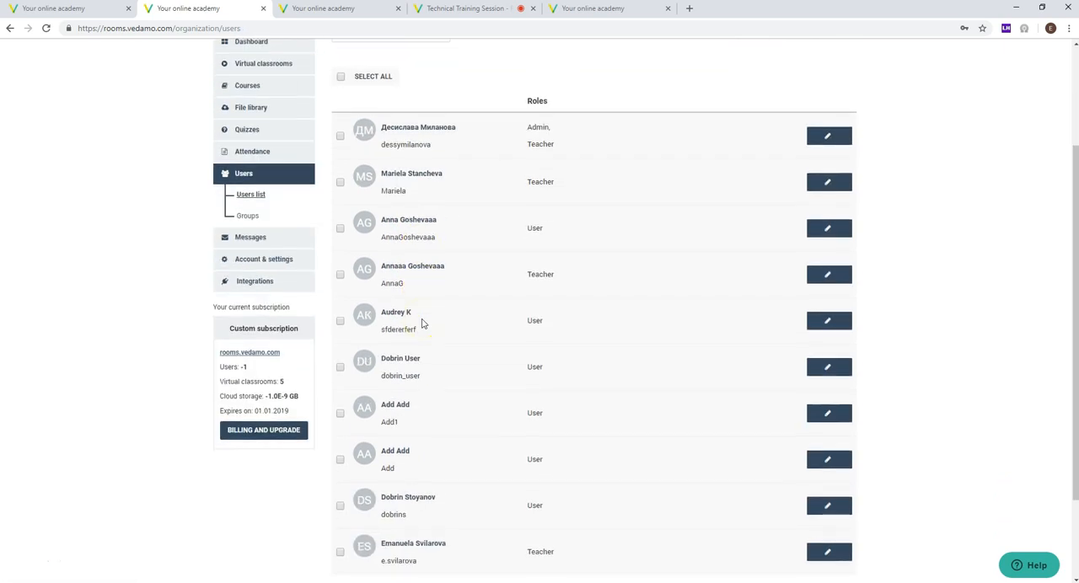
Step: Open the profile of the second-to-last user on the first page of the users list in a new browser tab
middle_click(408, 360)
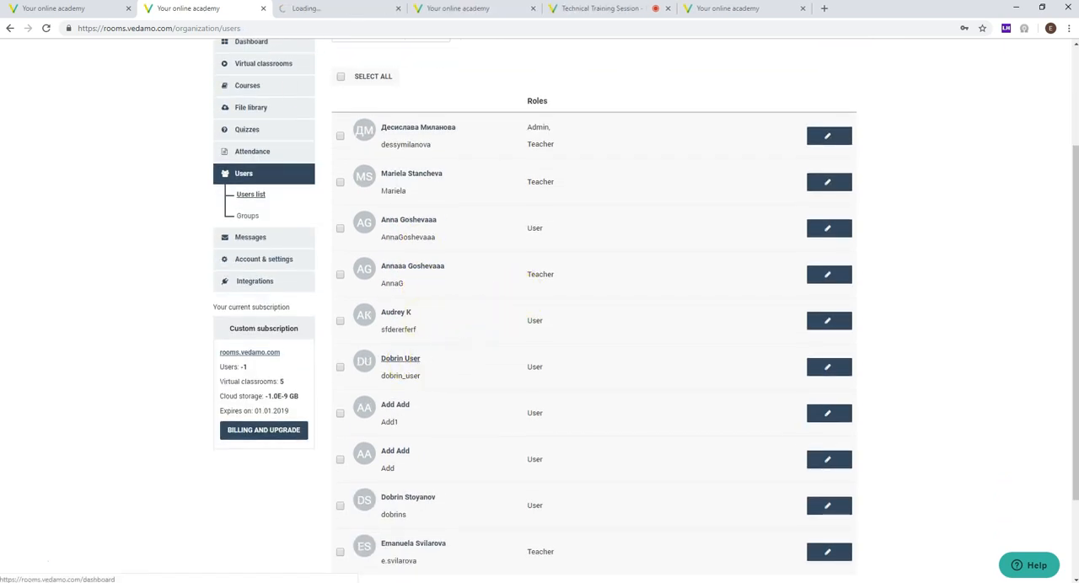
left_click(312, 10)
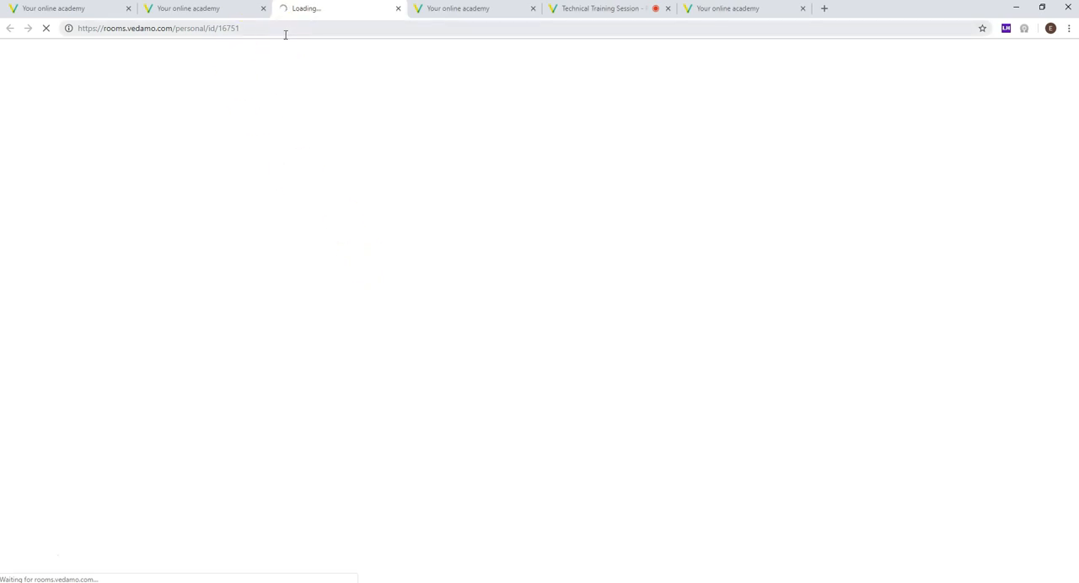
left_click(239, 10)
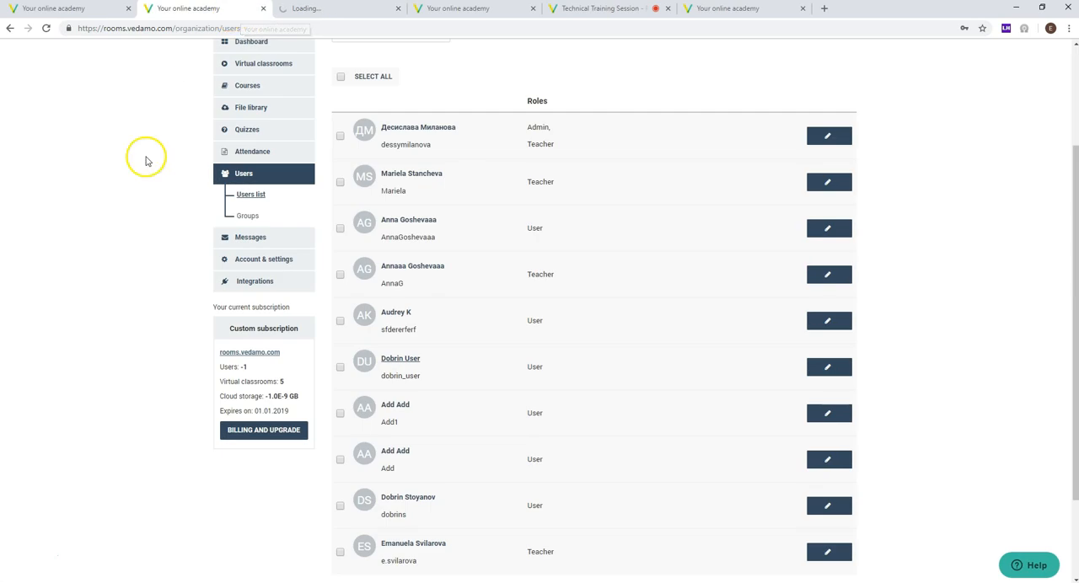
scroll(424, 381, "down", 3)
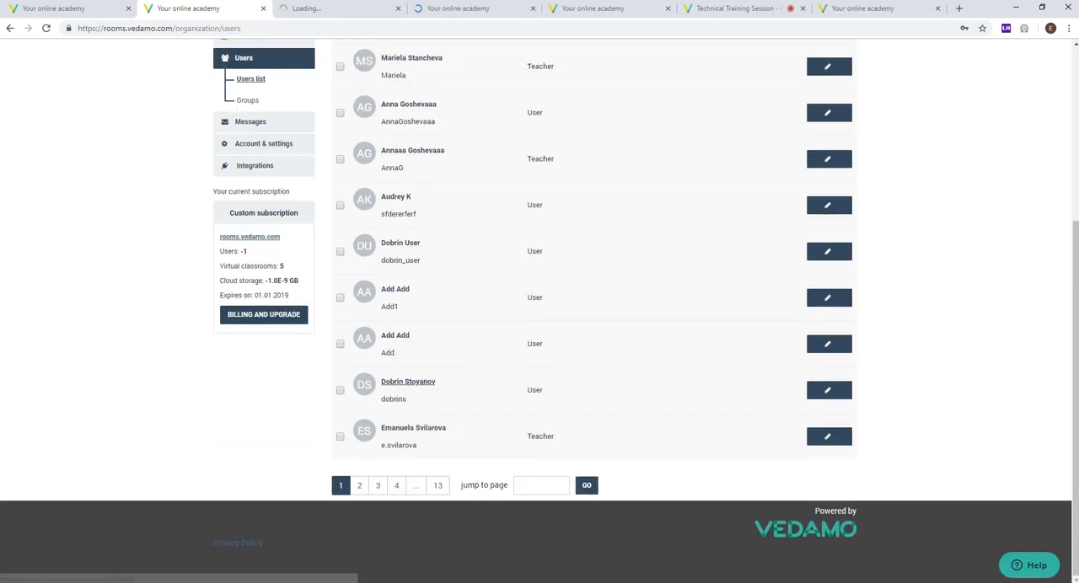
left_click(441, 8)
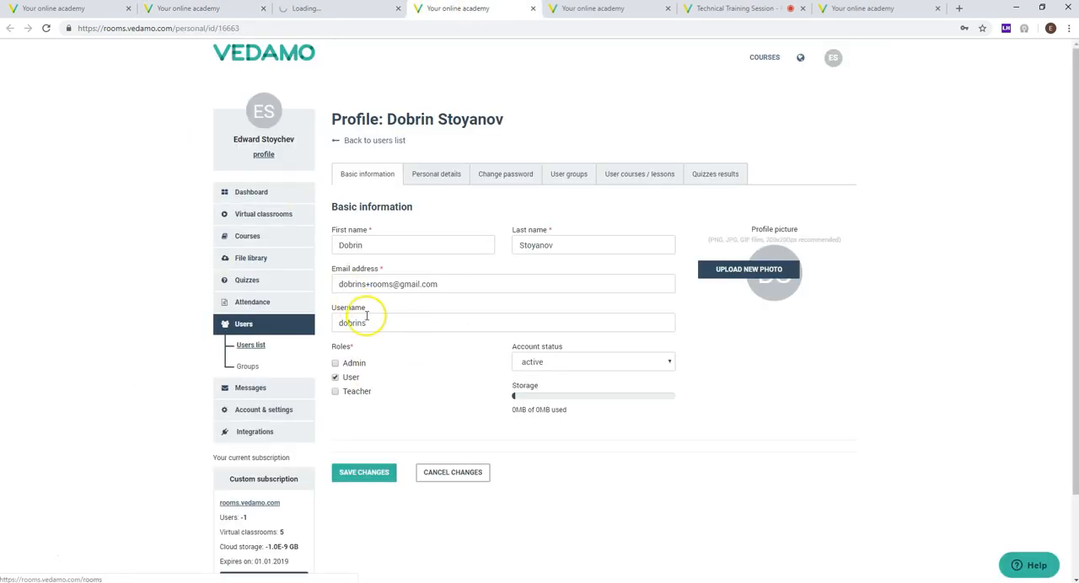
Step: Examine the profile's basic information, including the Admin, User and Teacher roles that can be assigned
scroll(366, 316, "down", 2)
double_click(350, 302)
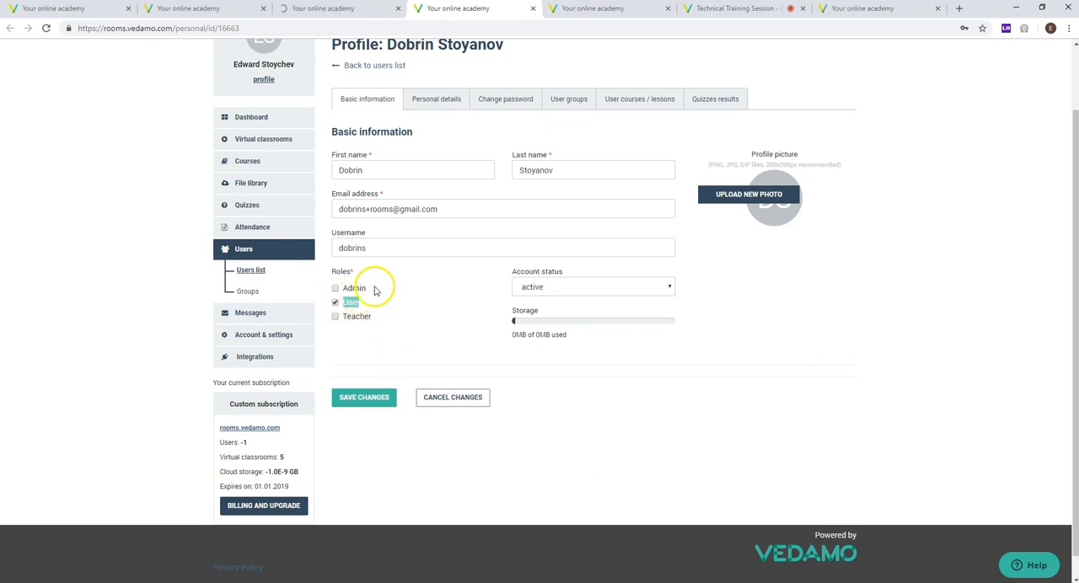
double_click(356, 316)
left_click(355, 341)
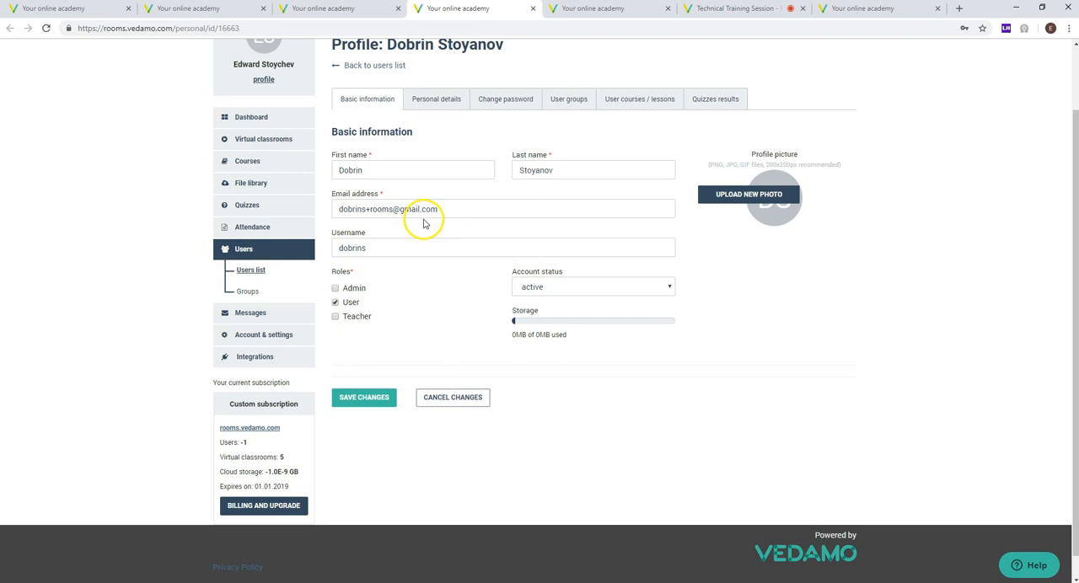
scroll(468, 188, "up", 2)
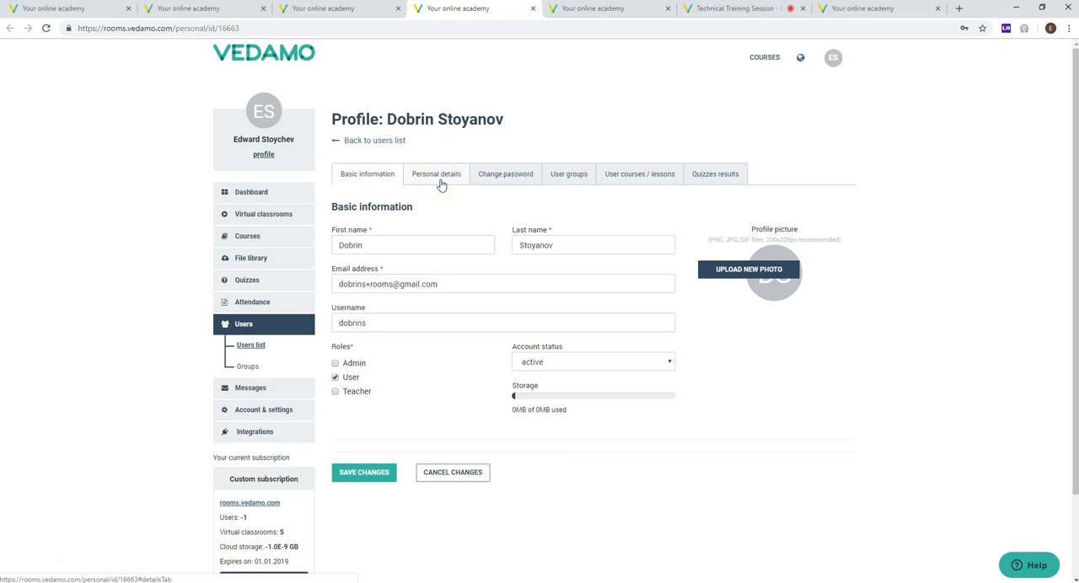
Step: Look through the profile's personal details, its password change form, and the user's courses and lessons
left_click(440, 184)
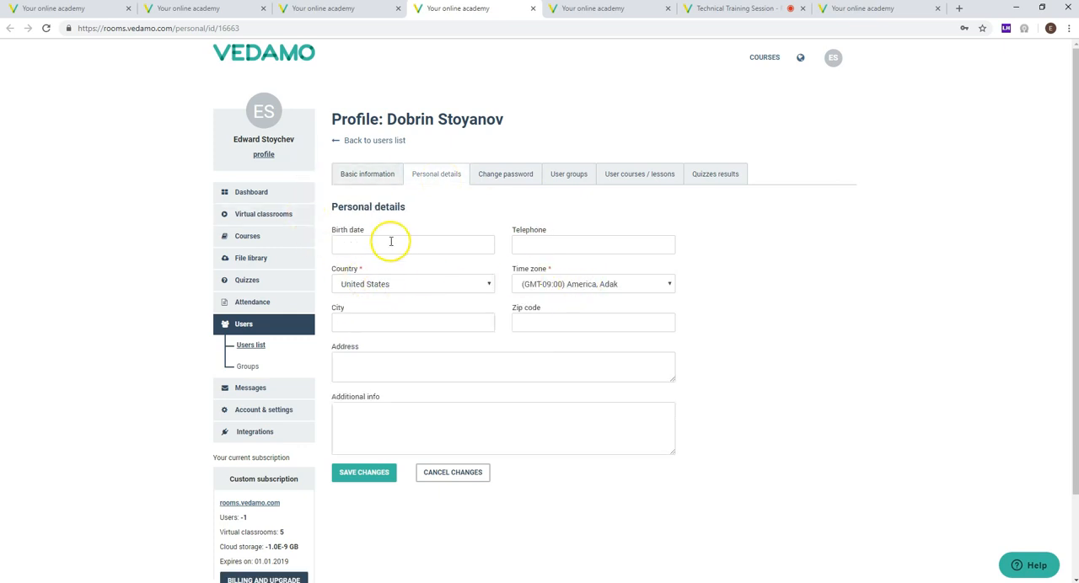
left_click(375, 174)
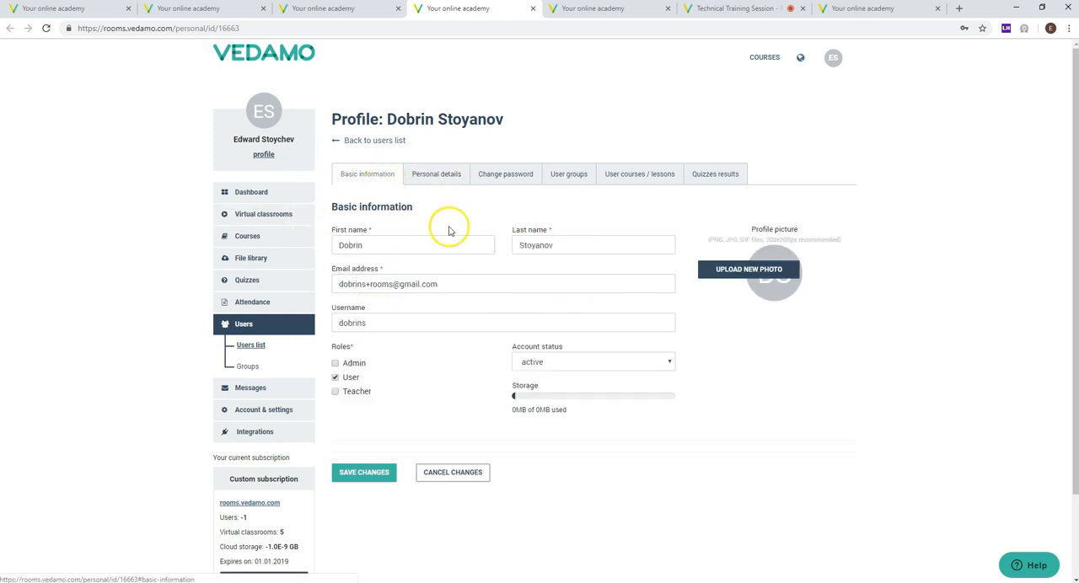
left_click(504, 176)
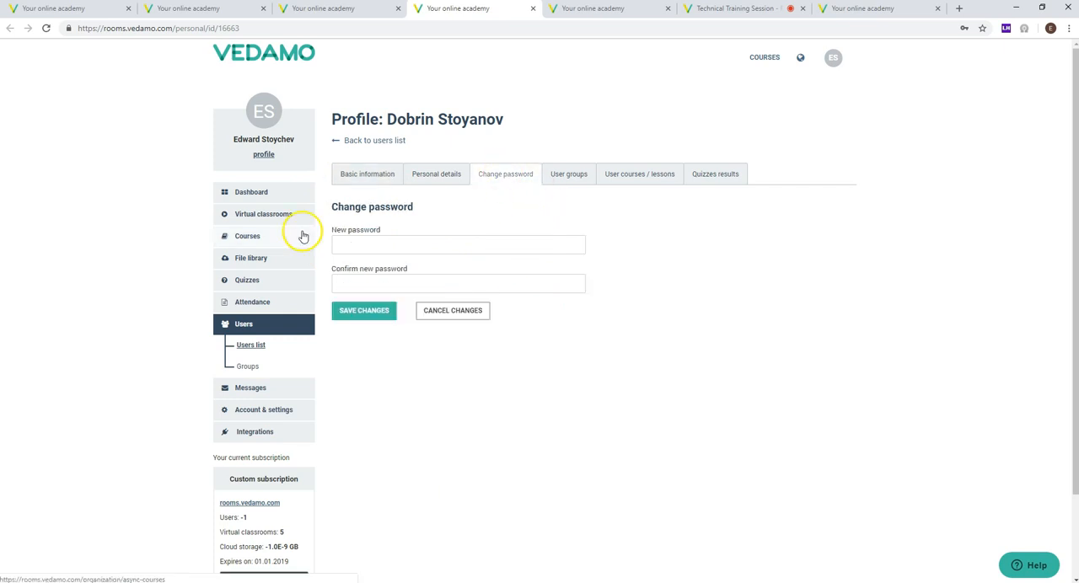
left_click(368, 175)
left_click(654, 180)
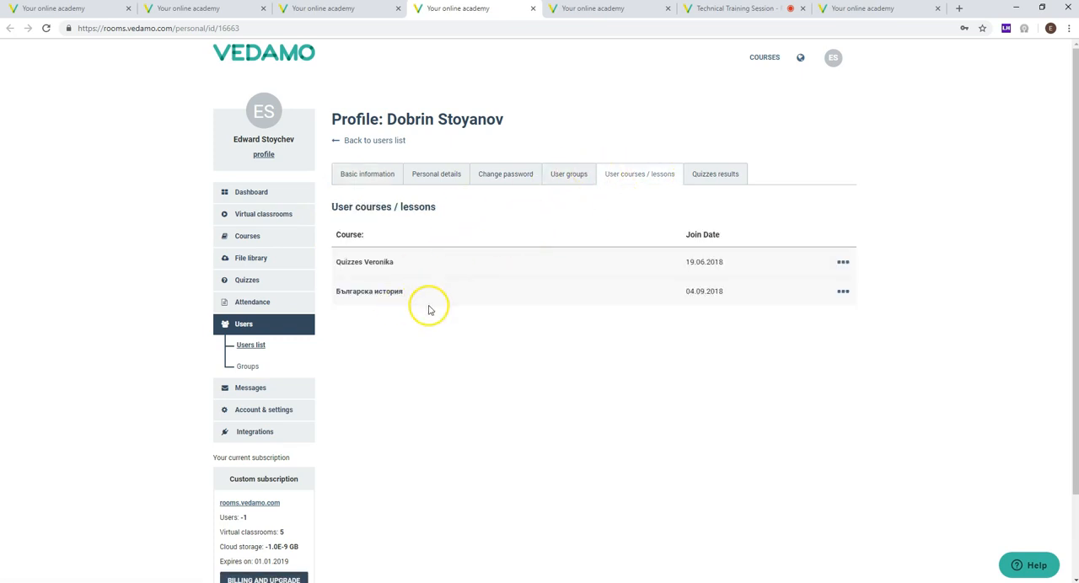
Step: Examine the quizzes results section of the opened user's profile
left_click(732, 169)
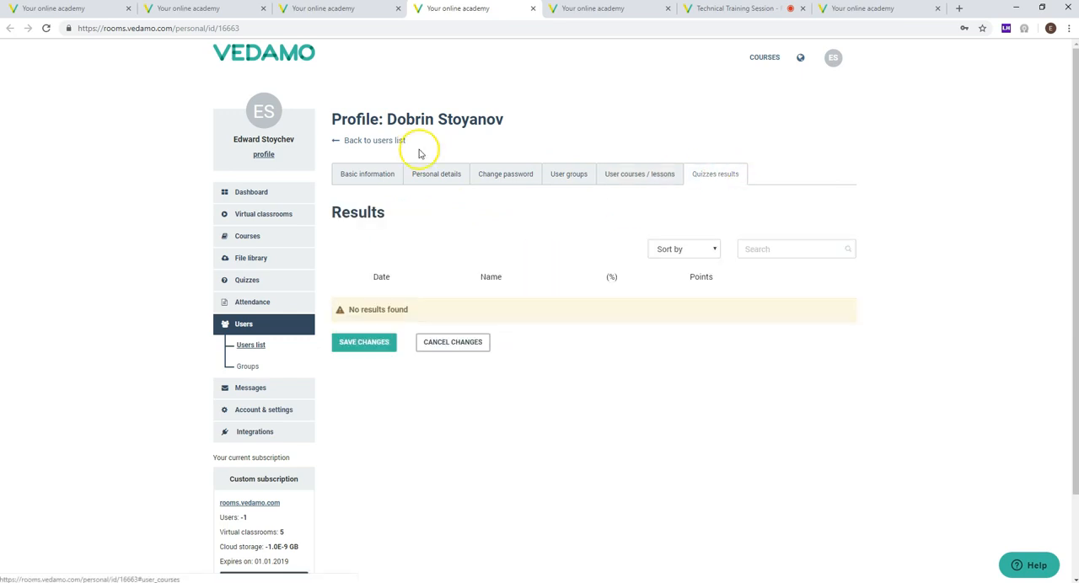
left_click_drag(425, 311, 291, 310)
left_click(433, 309)
left_click_drag(433, 309, 350, 310)
left_click(90, 272)
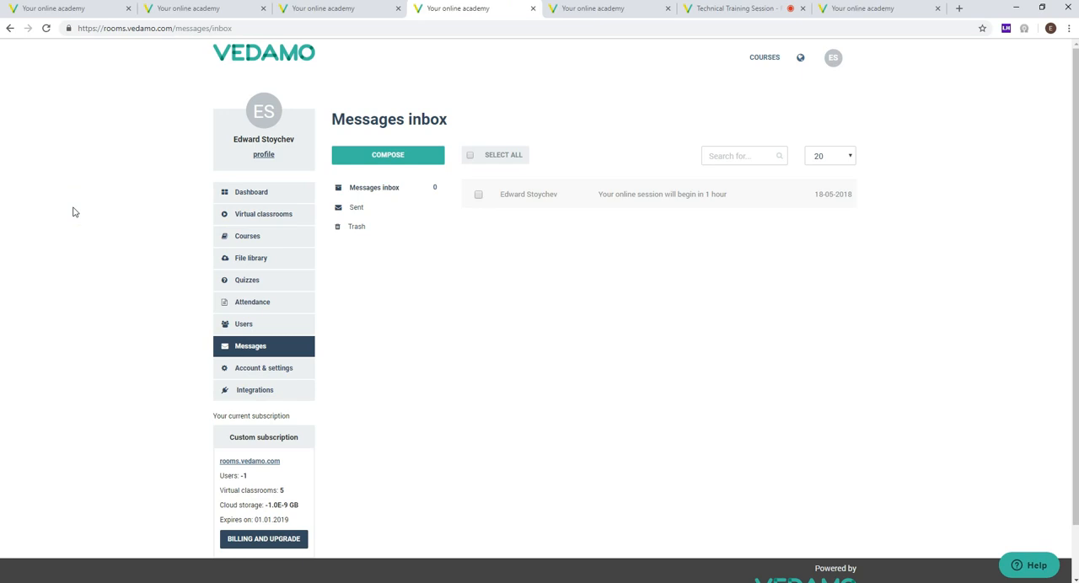
Step: View the new message form and its recipient field from the messages inbox, and close it without sending
left_click(393, 167)
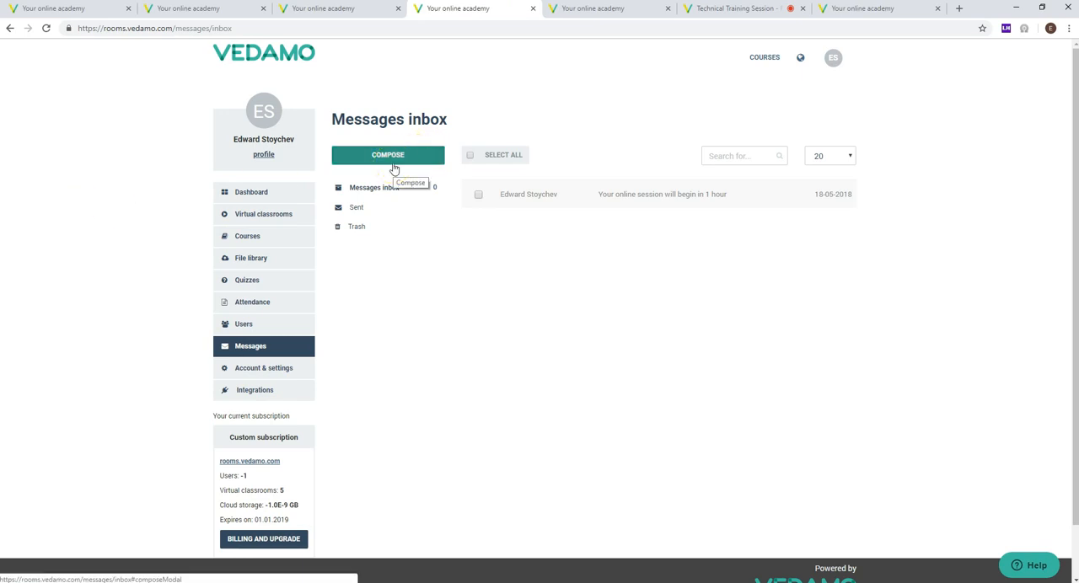
left_click(393, 167)
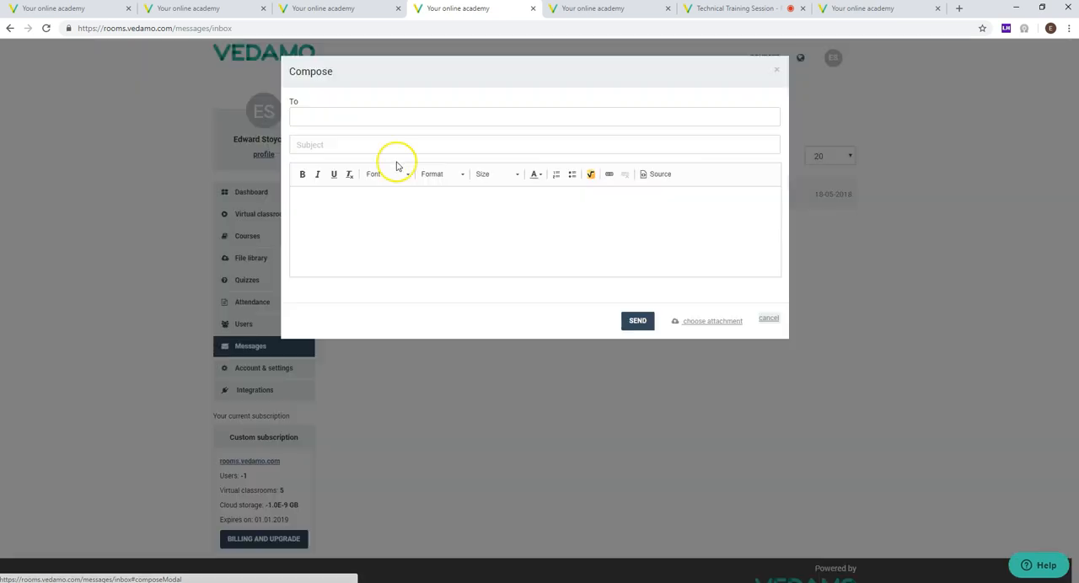
left_click(360, 119)
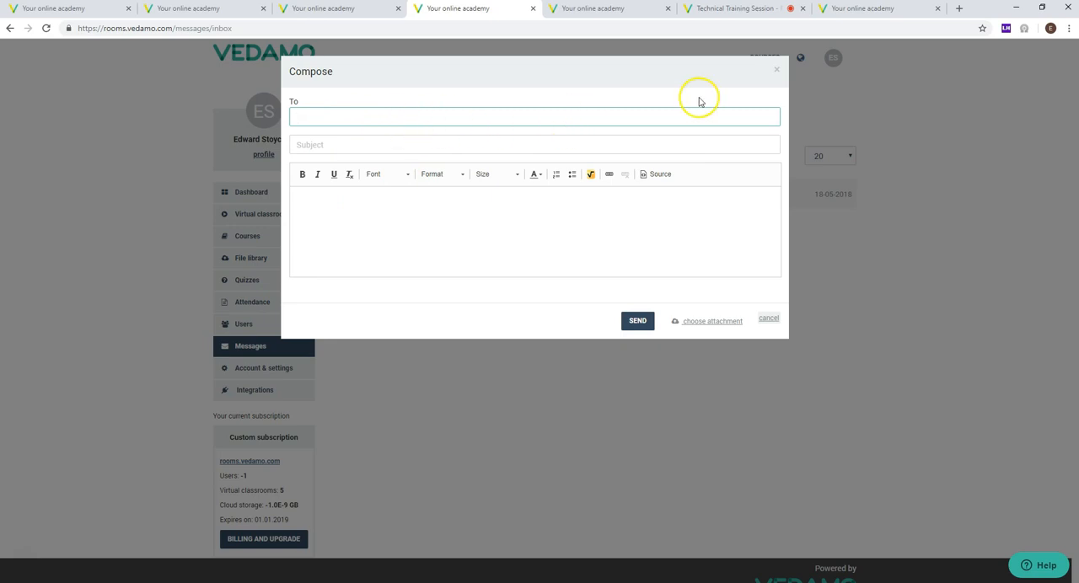
left_click(776, 72)
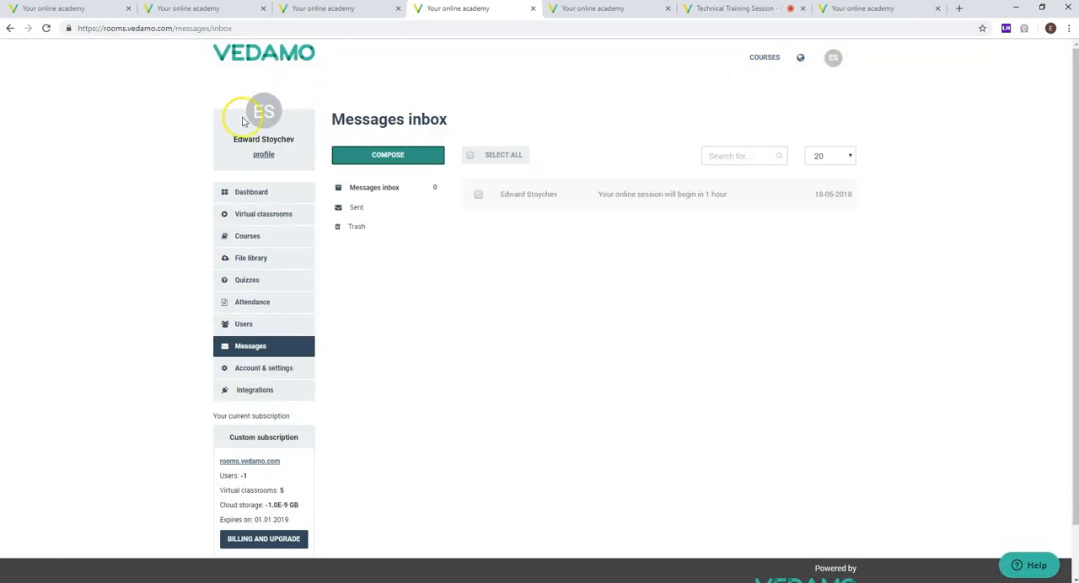
Step: Open the inbox message "Your online session will begin in 1 hour" and read its subject and content
left_click_drag(285, 153, 217, 143)
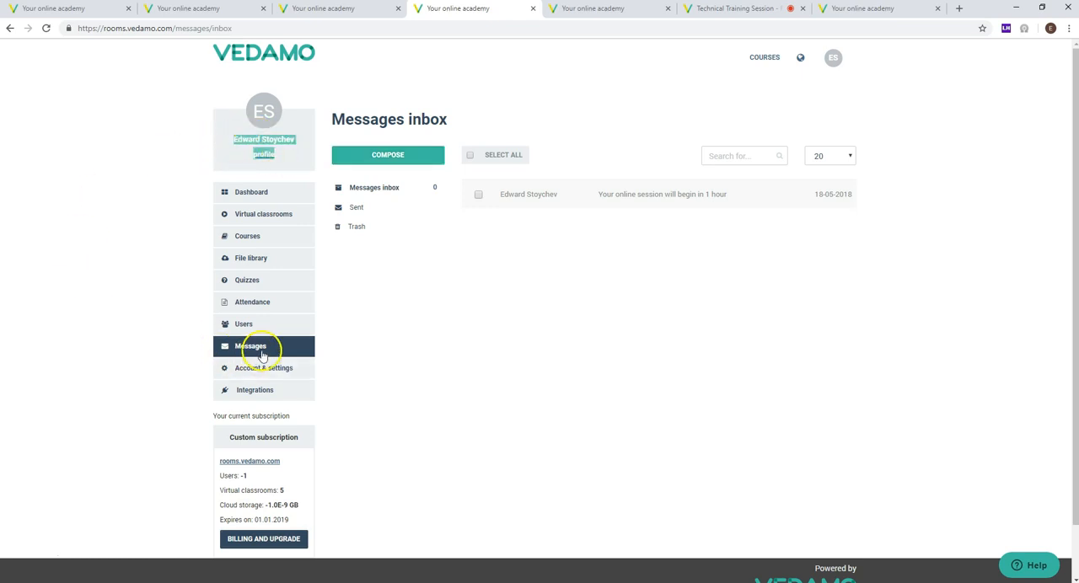
mouse_move(598, 195)
left_mouse_down()
mouse_move(742, 200)
mouse_move(607, 203)
left_mouse_up()
left_click(669, 248)
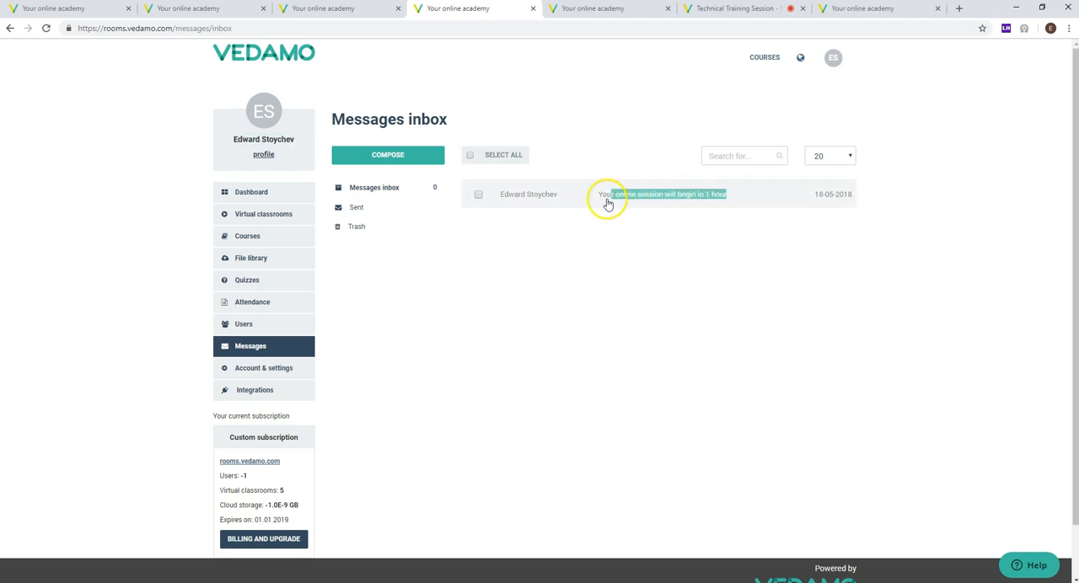
left_click(607, 202)
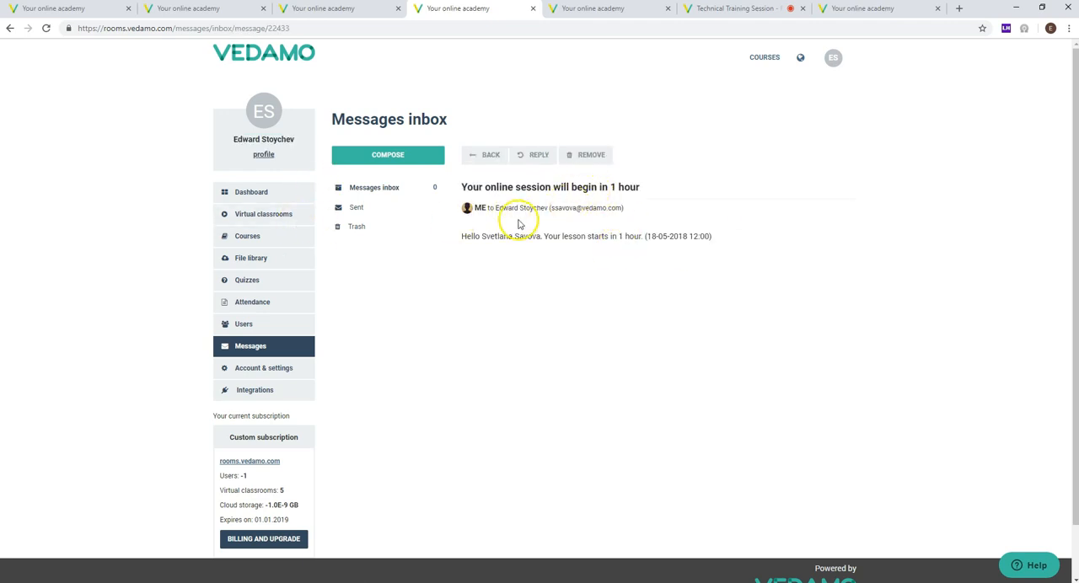
left_click_drag(641, 188, 459, 200)
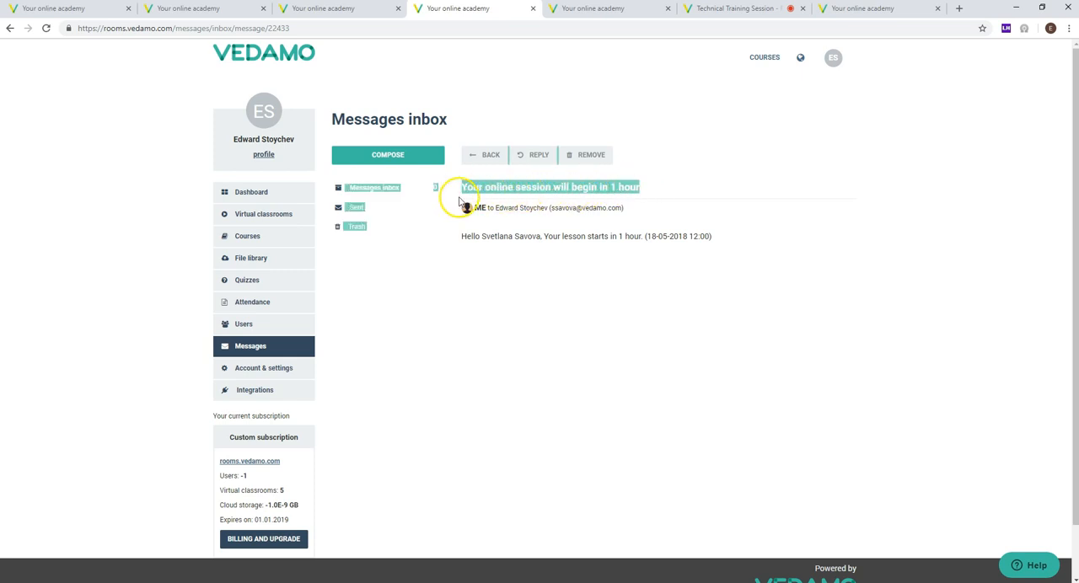
left_click(469, 192)
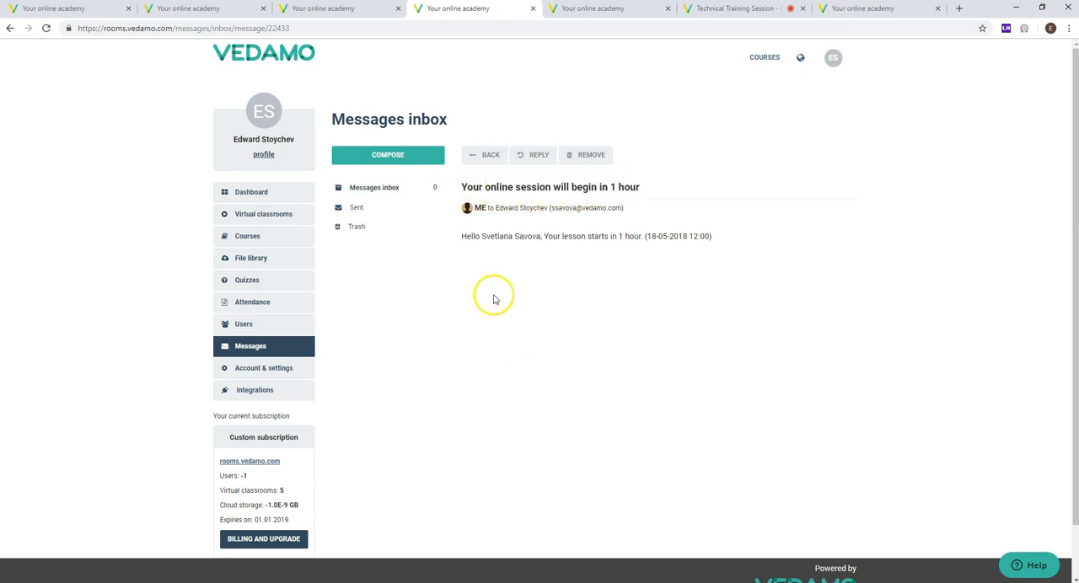
Step: Look over a new message's body editor and attachment option, and cancel the message
left_click(413, 152)
left_click(372, 203)
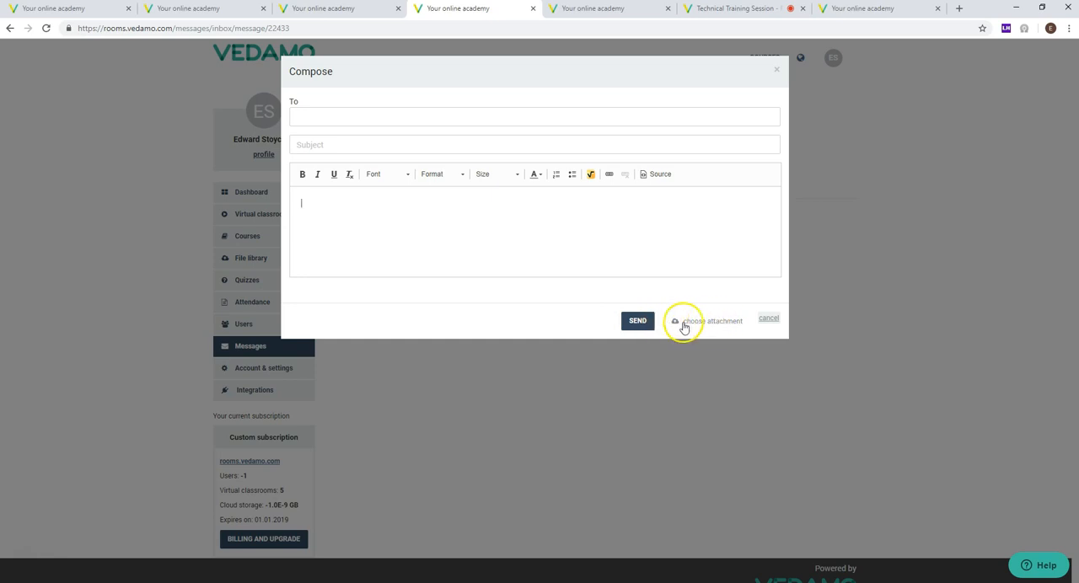
left_click(765, 324)
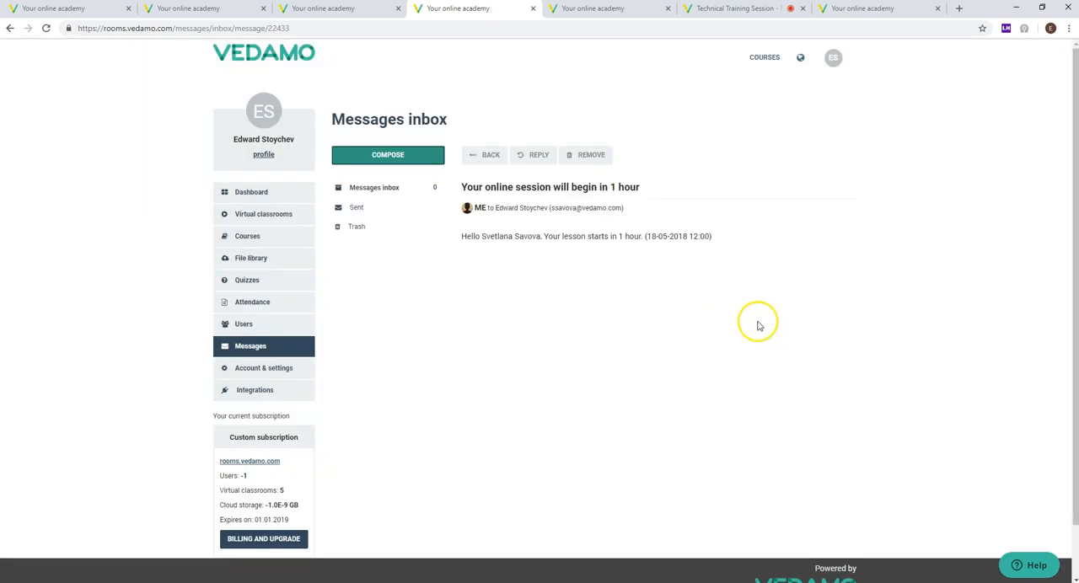
Step: Open the administrator's own profile in the account settings and examine its basic information, roles and storage usage
left_click(221, 364)
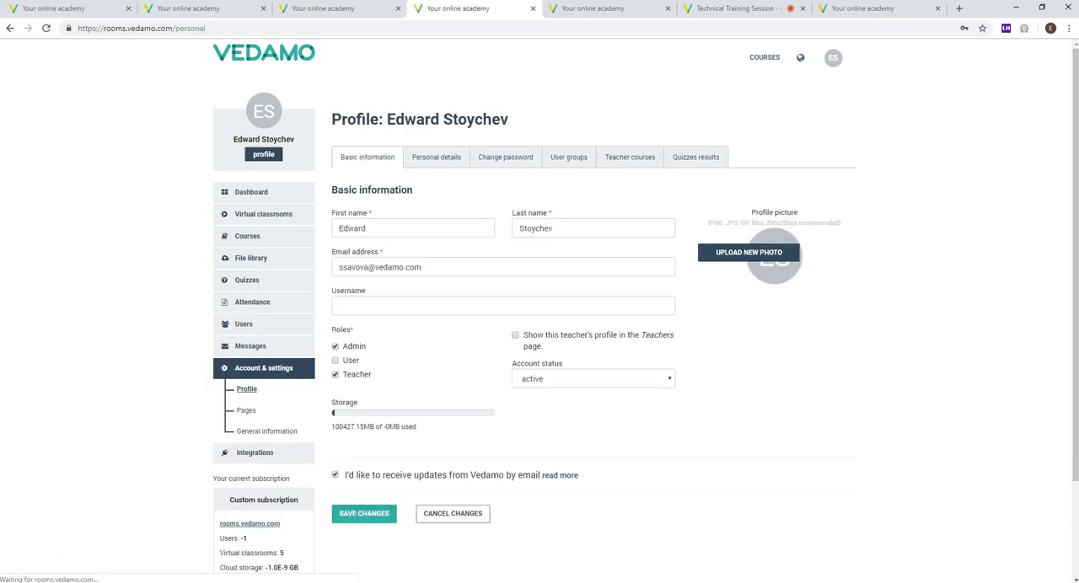
scroll(167, 236, "down", 1)
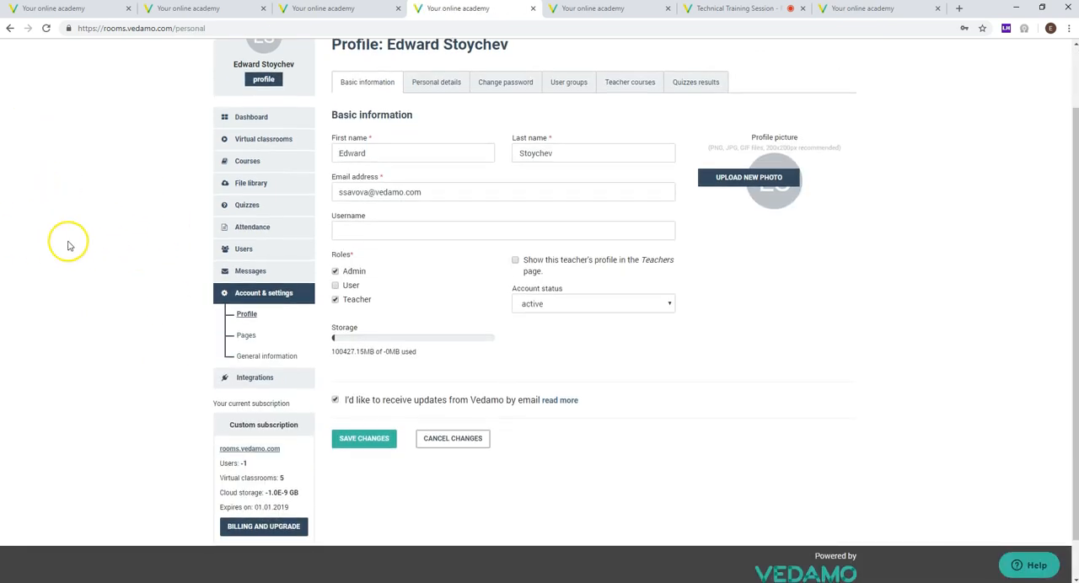
scroll(172, 258, "up", 1)
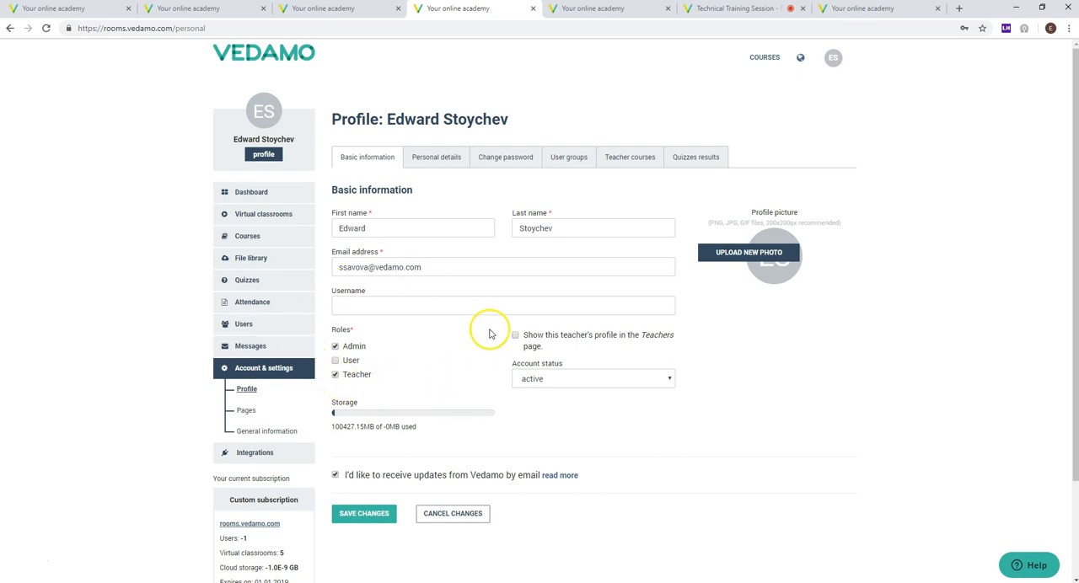
scroll(455, 364, "down", 2)
left_click_drag(430, 351, 334, 351)
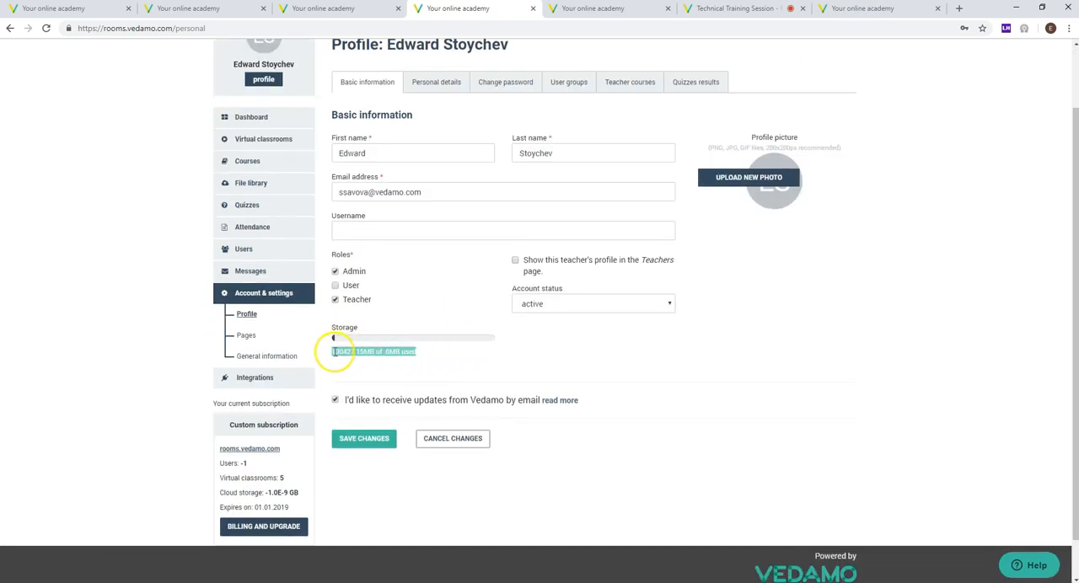
left_click(472, 358)
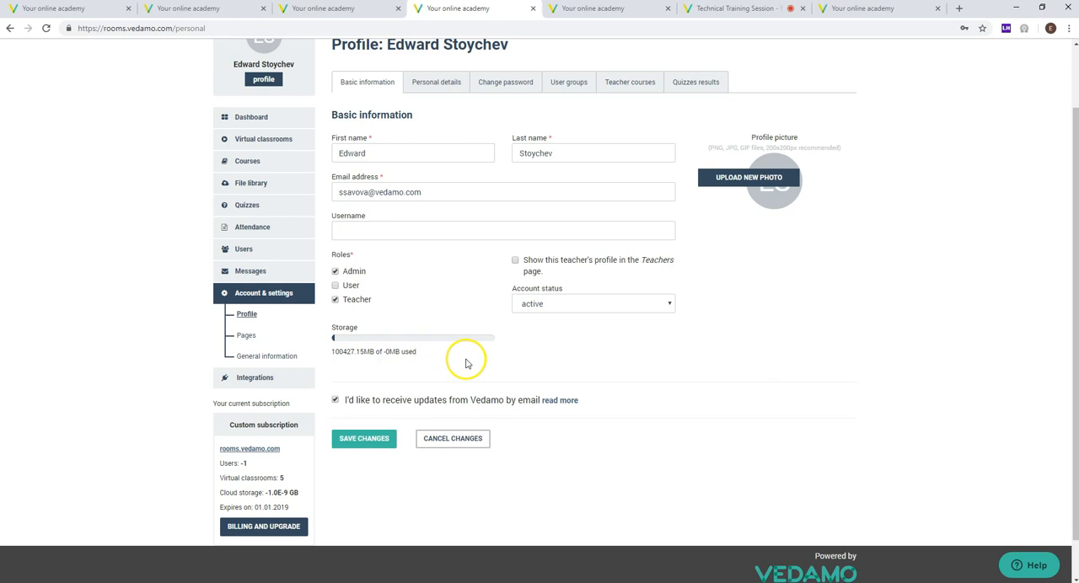
Step: Look through the own profile's quizzes results, teacher courses, password form and personal details, ending on the basic information
left_click(687, 84)
left_click(633, 83)
left_click(674, 85)
left_click(631, 82)
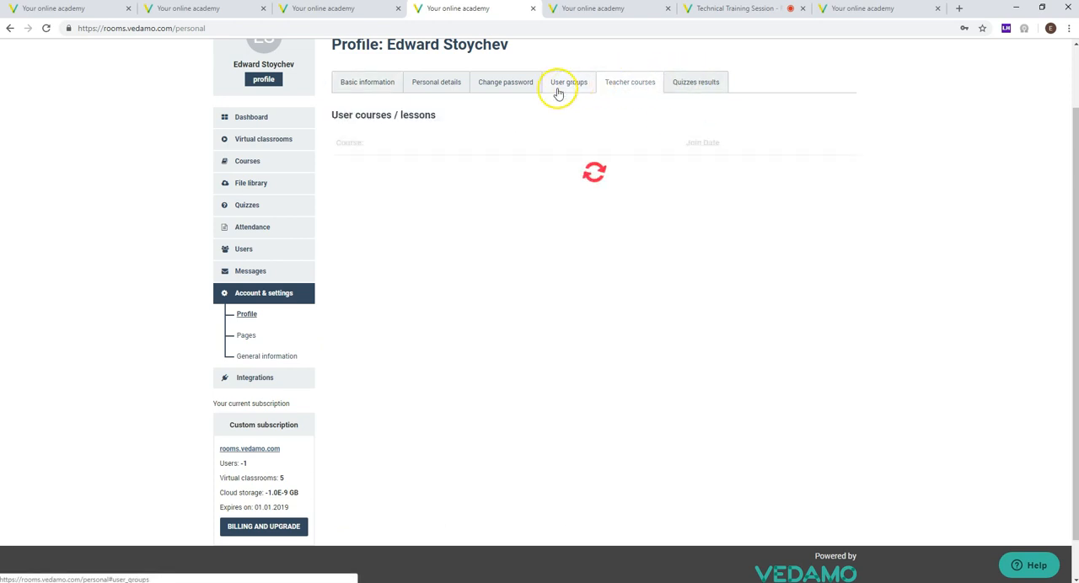
left_click(493, 88)
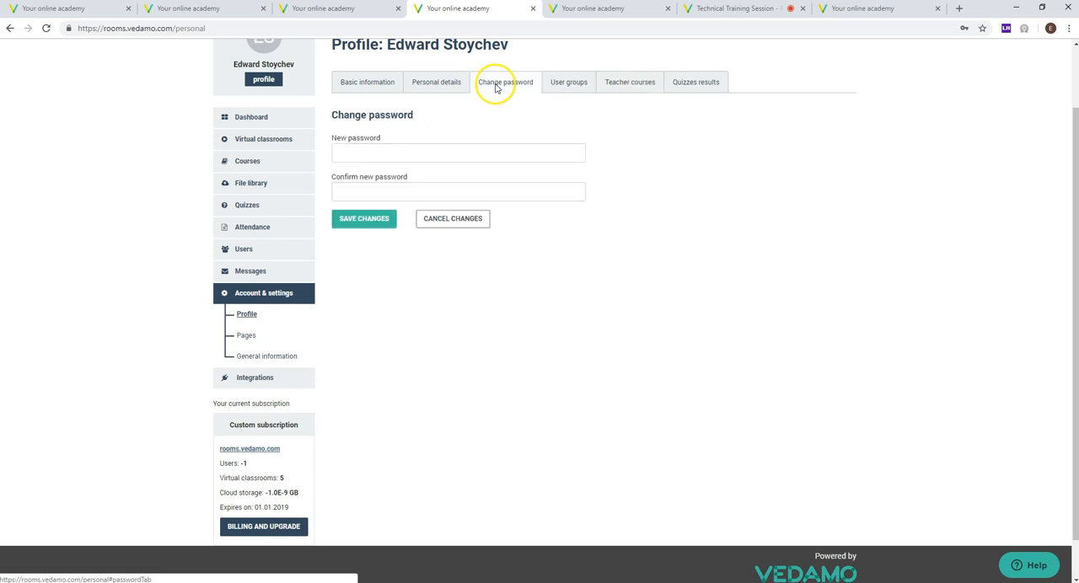
left_click(420, 88)
left_click(358, 81)
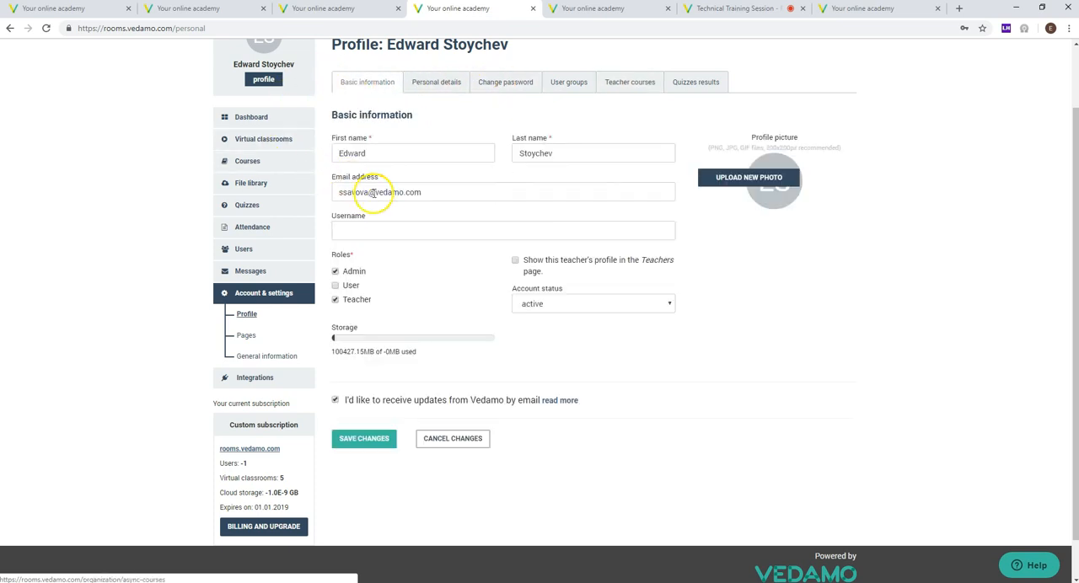
Step: Open the academy's general information and examine the organization's plan, status and subscription expiry date
left_click(266, 359)
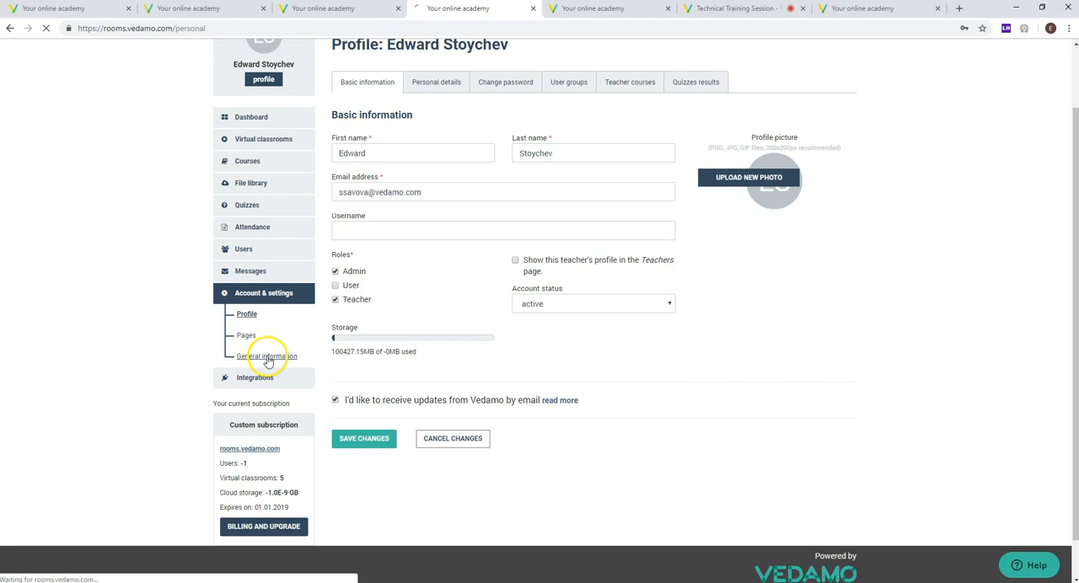
scroll(481, 168, "down", 3)
scroll(482, 167, "up", 3)
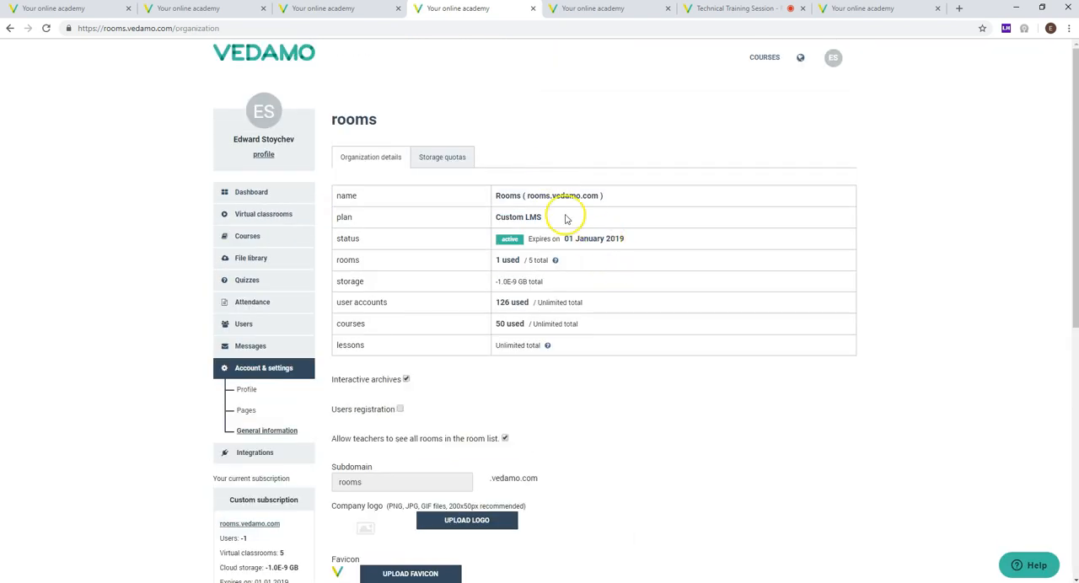
scroll(565, 217, "down", 1)
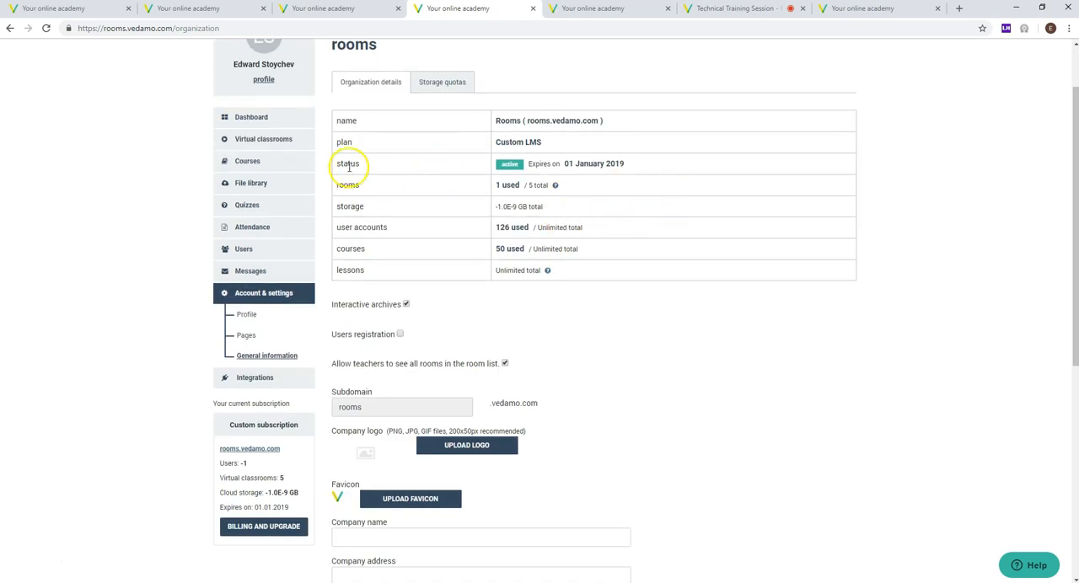
scroll(437, 155, "up", 1)
left_click_drag(307, 240, 634, 237)
left_click(647, 243)
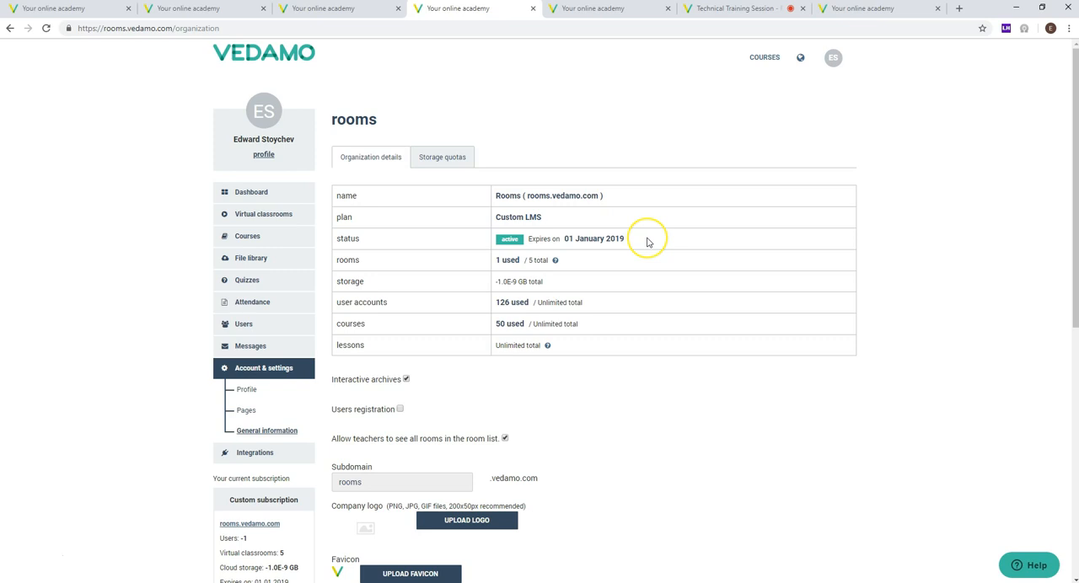
left_click_drag(647, 242, 381, 245)
left_click(381, 246)
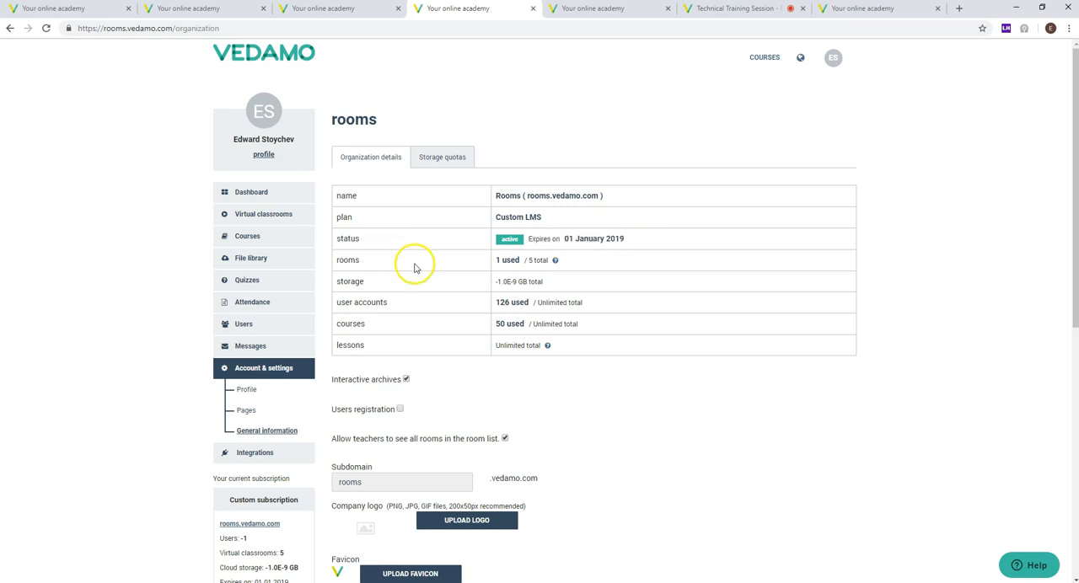
Step: Examine the rooms and storage allowances in the organization details
left_click_drag(594, 261, 493, 270)
left_click(396, 263)
left_click(646, 266)
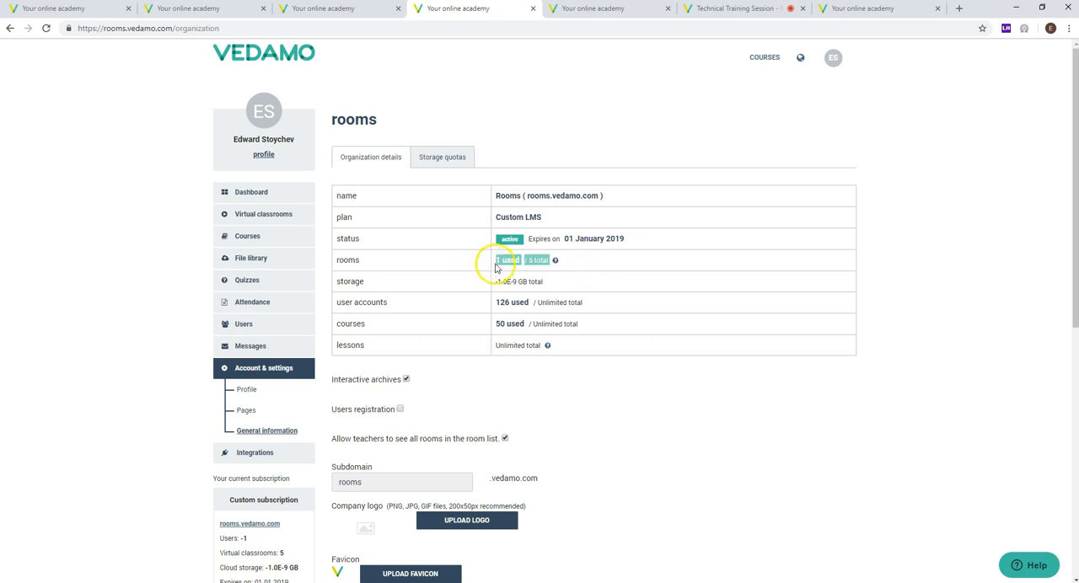
left_click(392, 287)
left_click_drag(335, 287, 580, 292)
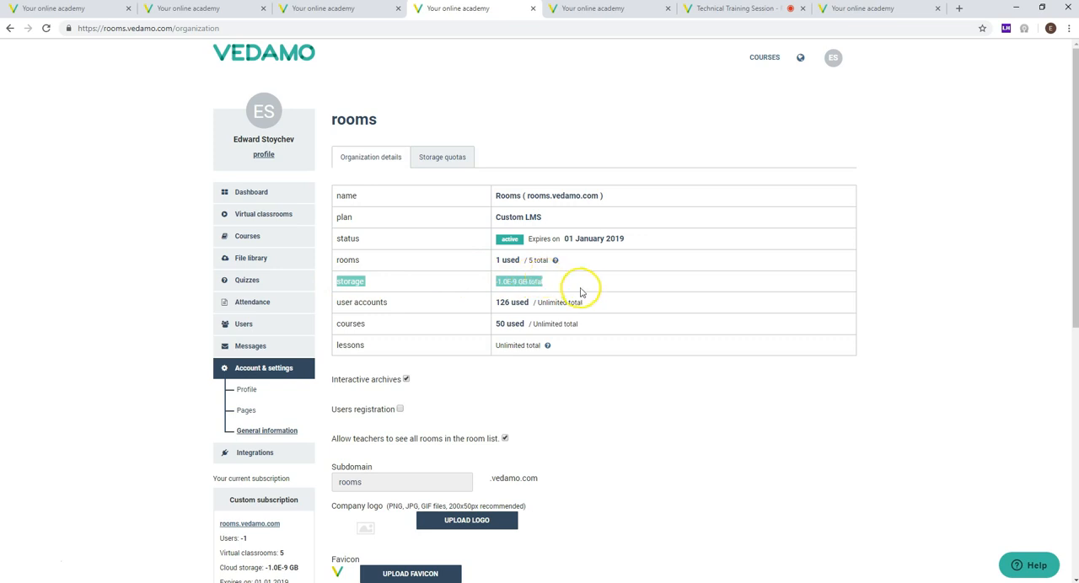
Step: Examine the organization's user account, course and lesson allowances and the Interactive archives setting
left_click(407, 305)
left_click_drag(498, 306, 530, 305)
left_click_drag(617, 307, 344, 301)
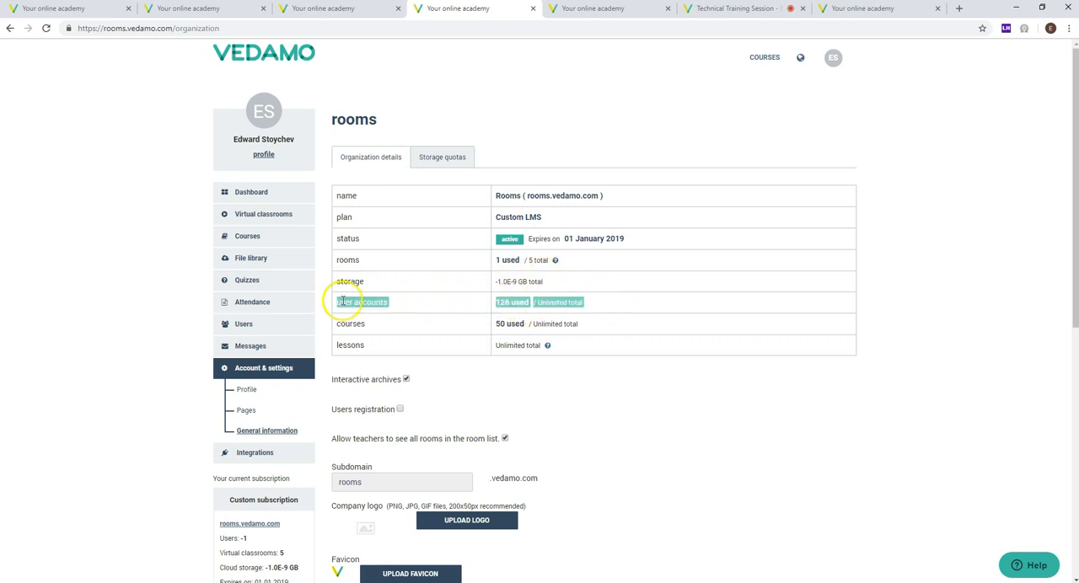
left_click(352, 306)
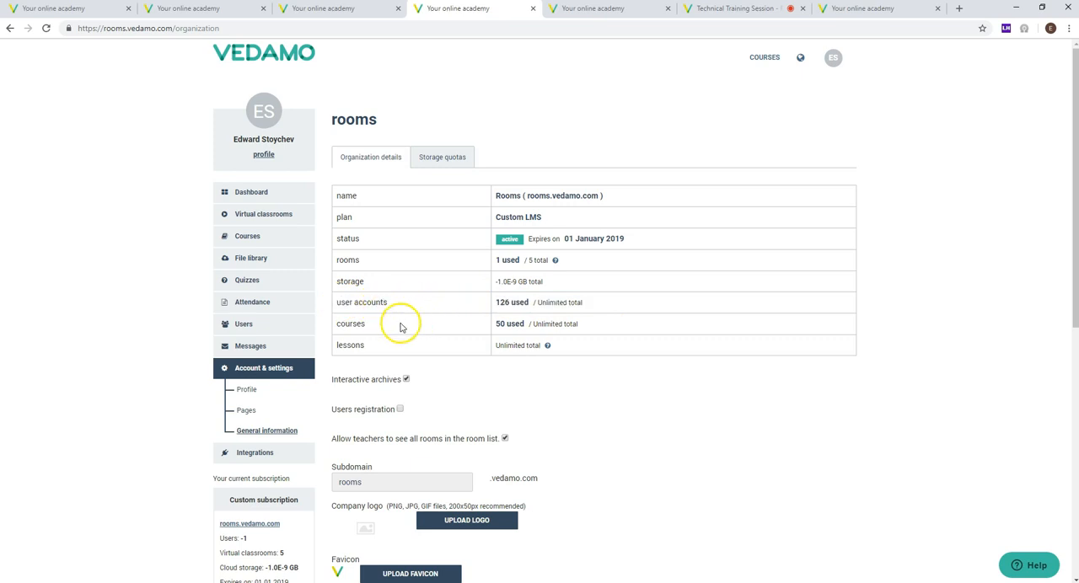
left_click_drag(338, 323, 527, 323)
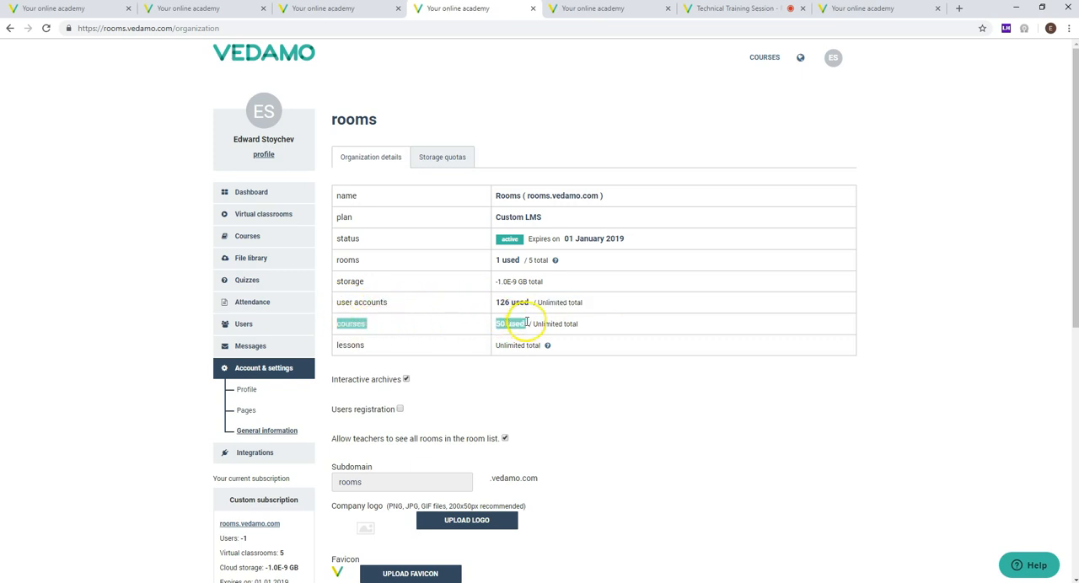
left_click(524, 323)
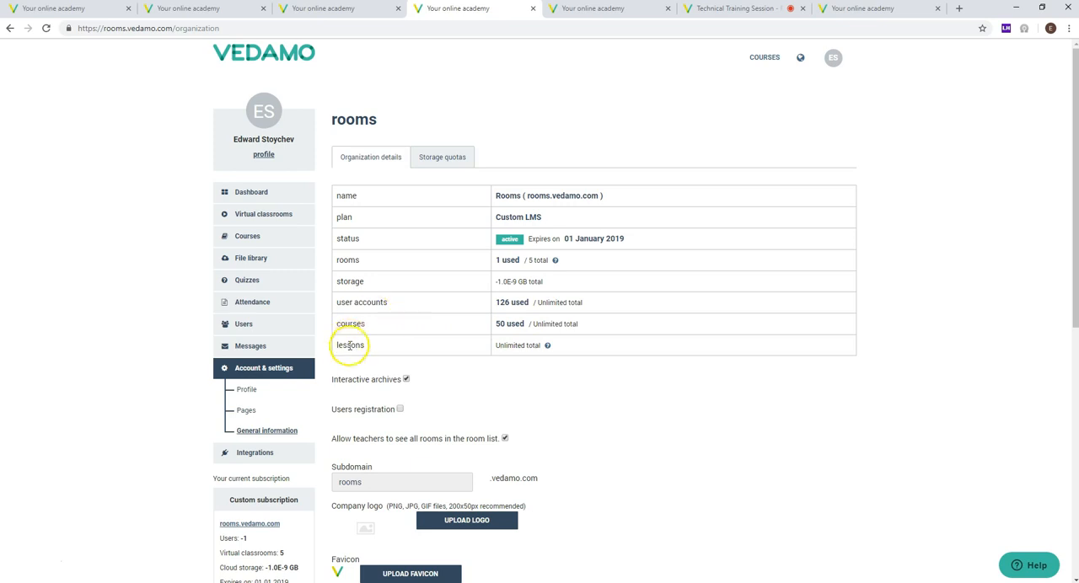
left_click_drag(336, 348, 405, 348)
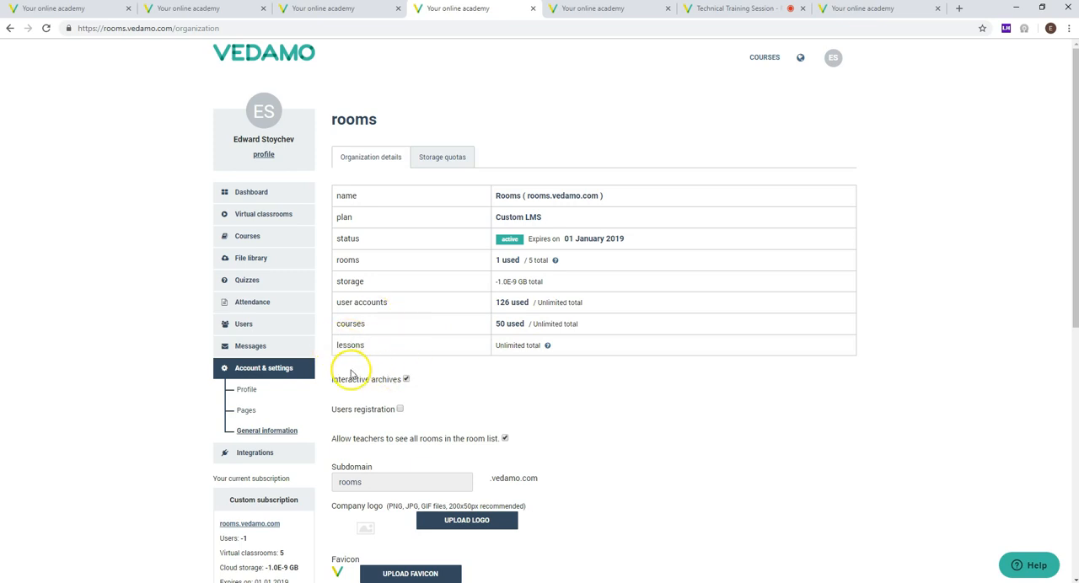
left_click_drag(335, 379, 397, 381)
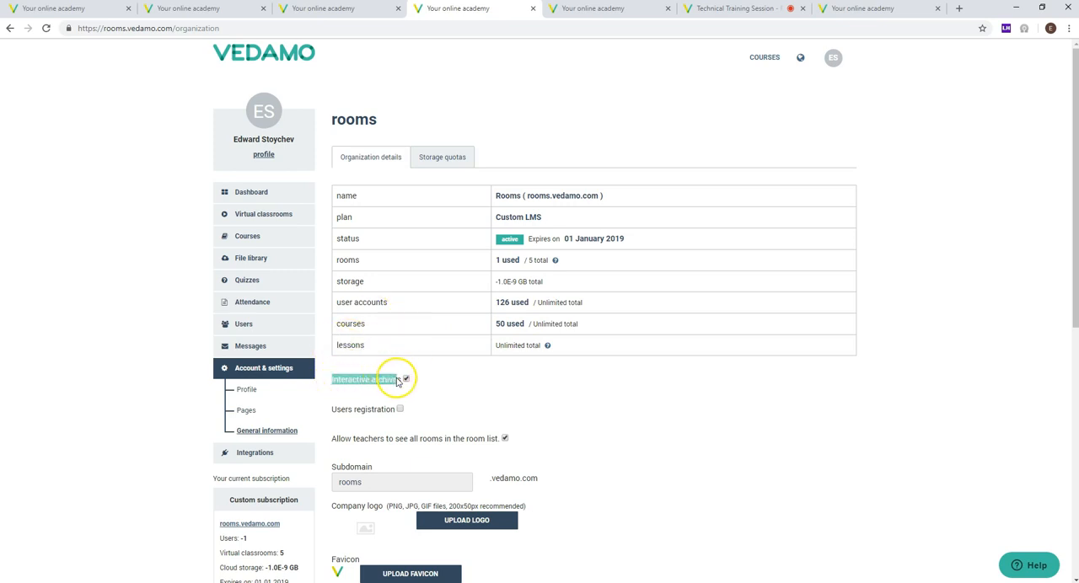
left_click(455, 375)
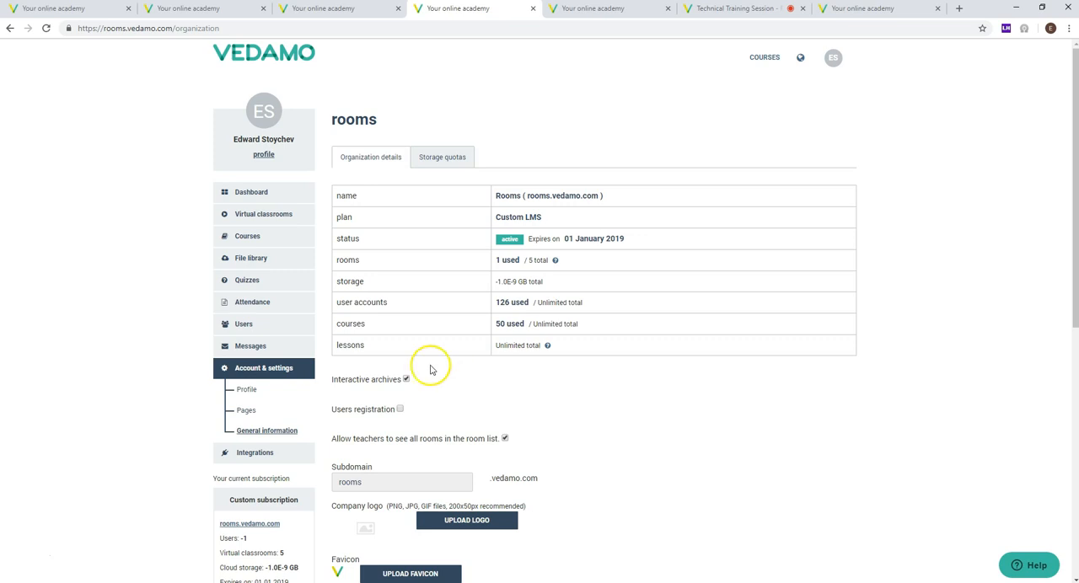
Step: Check the prompt for disabling Interactive archives without applying the change, and examine the Users registration setting
left_click(406, 380)
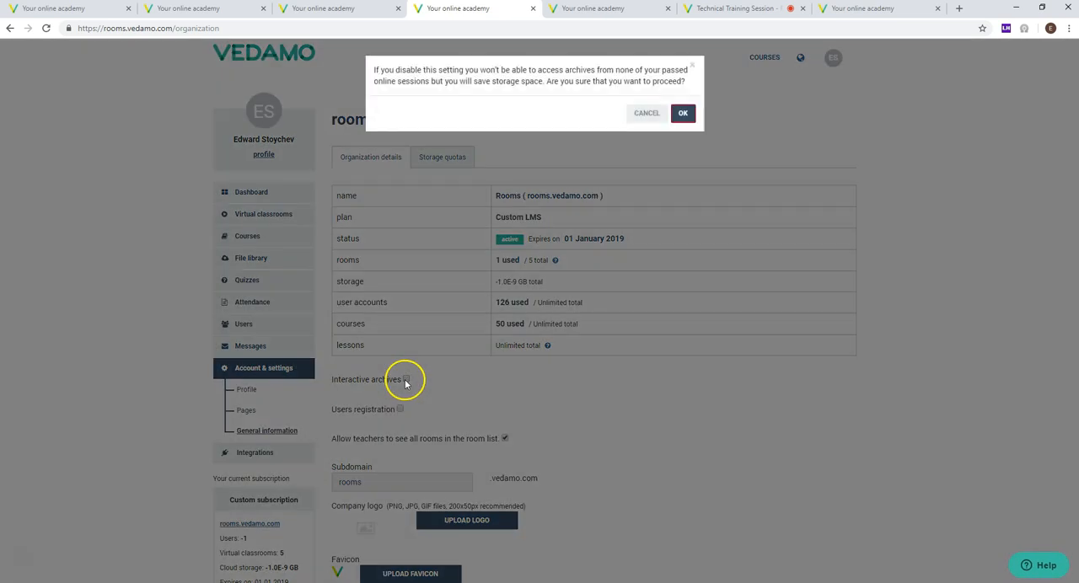
left_click(644, 113)
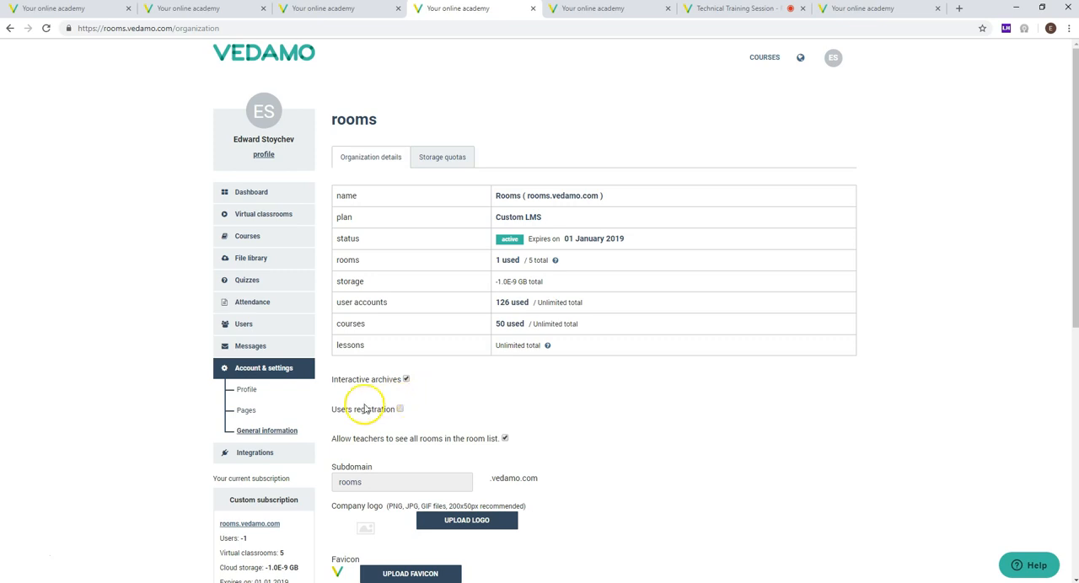
left_click_drag(334, 413, 386, 420)
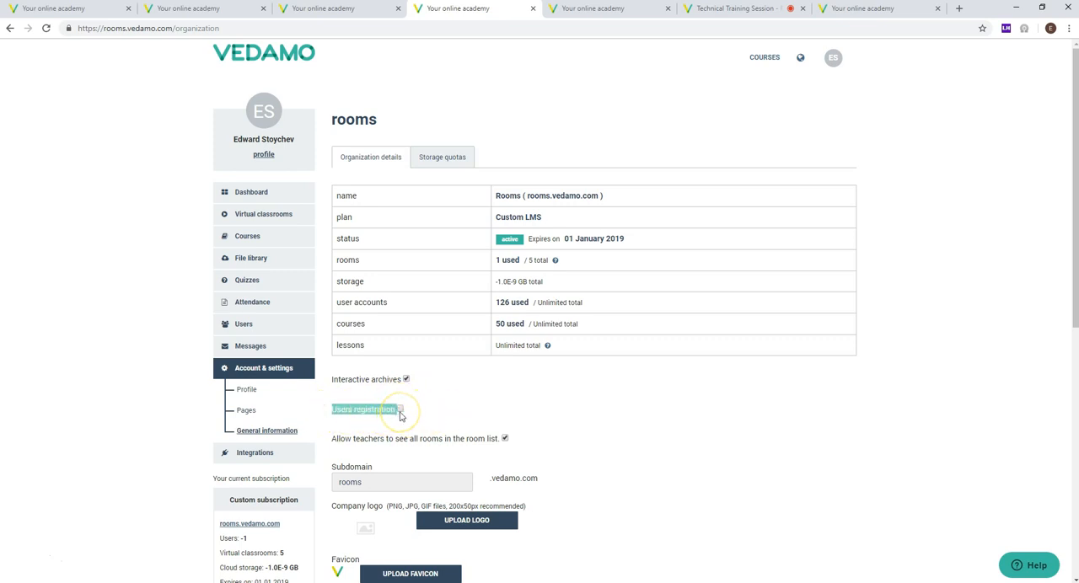
left_click(455, 407)
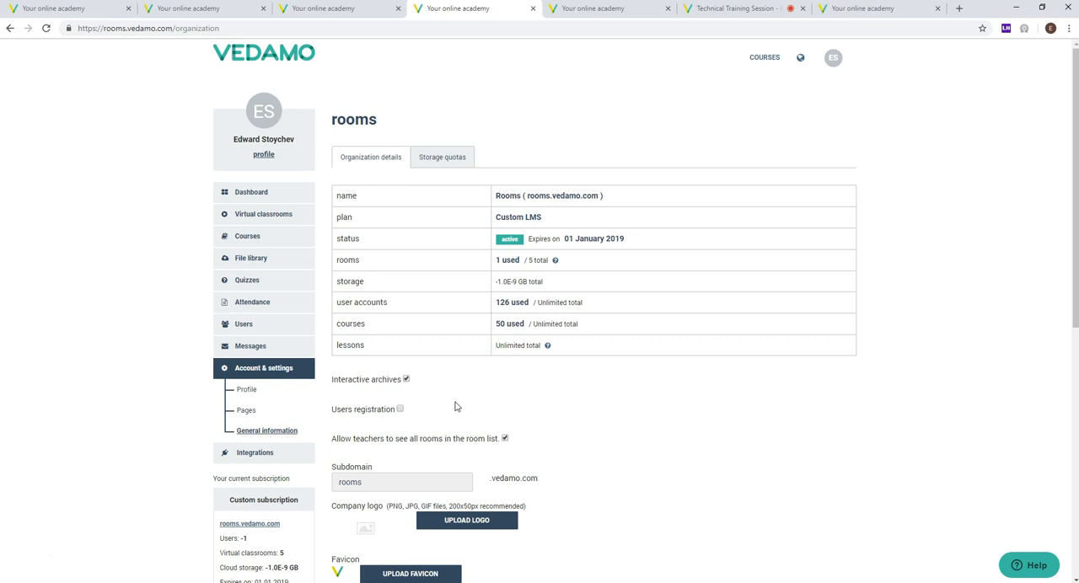
Step: View the video rooms list in a separate tab to illustrate the teachers' room visibility setting, and return to the organization details
left_click_drag(324, 440, 481, 429)
left_click(551, 422)
left_click(266, 218, "ctrl")
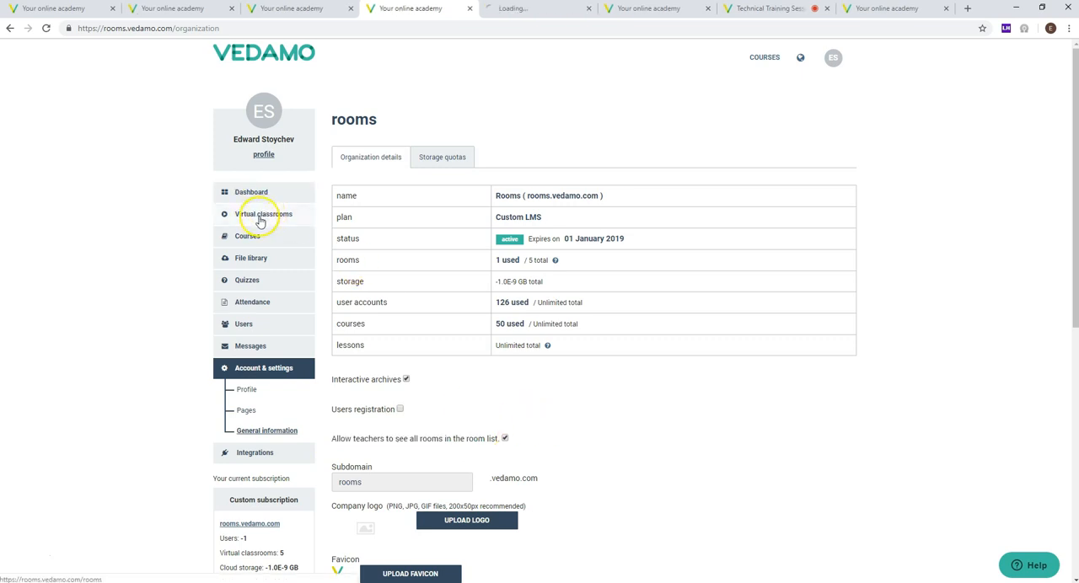
left_click(505, 10)
scroll(449, 255, "down", 2)
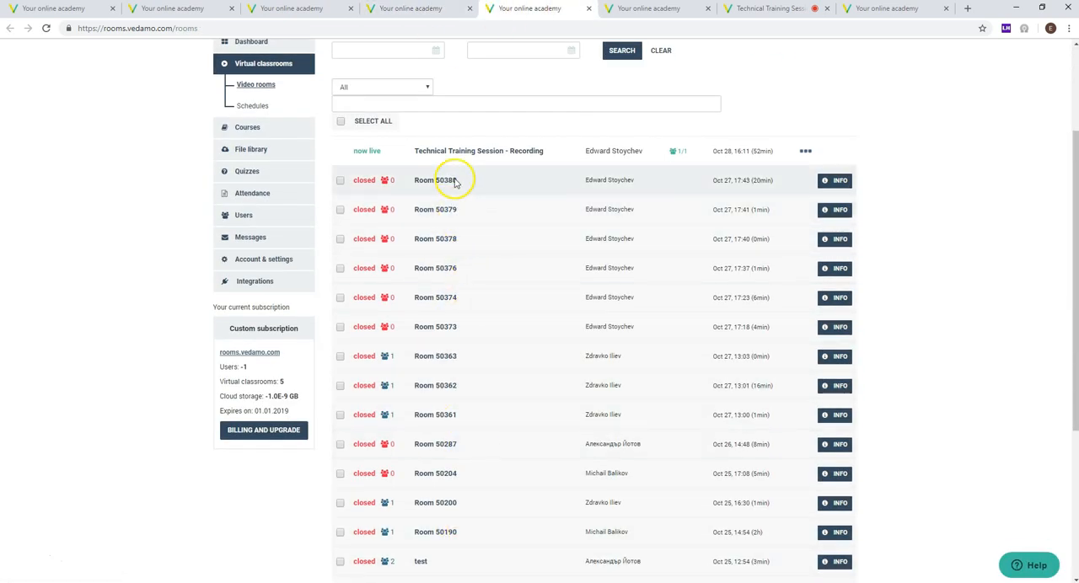
scroll(441, 205, "up", 1)
left_click(413, 9)
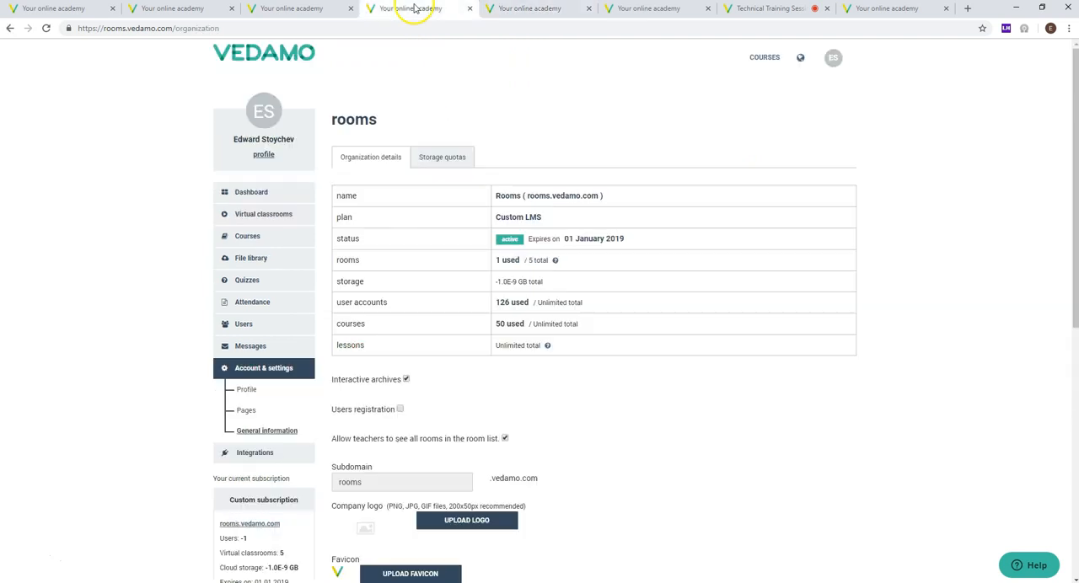
left_click(342, 10)
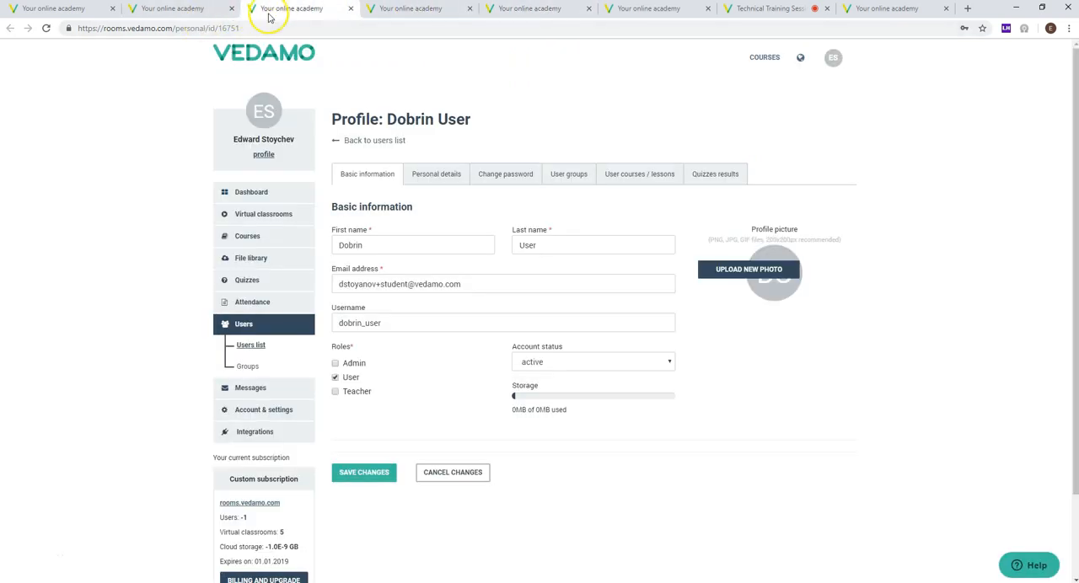
left_click(403, 7)
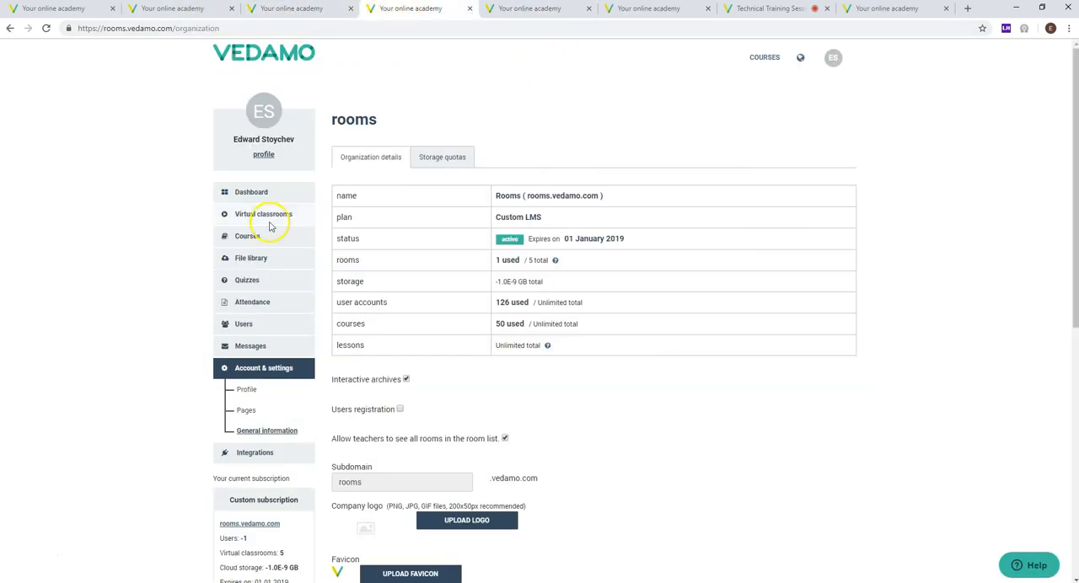
Step: Examine the teachers' room visibility option, the subdomain in the site address and the recommended company logo format
scroll(458, 340, "down", 2)
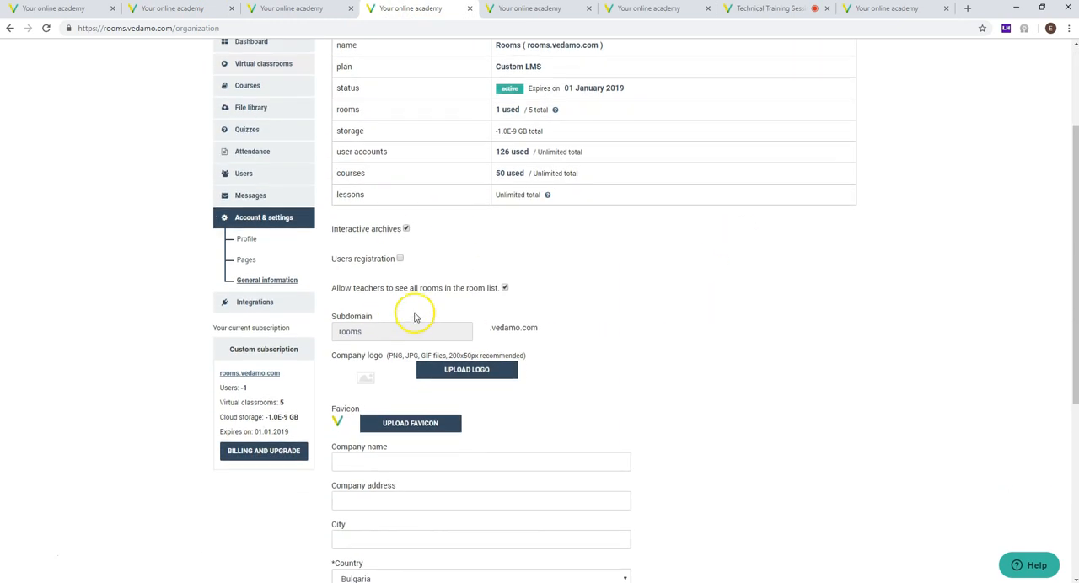
left_click_drag(336, 288, 481, 296)
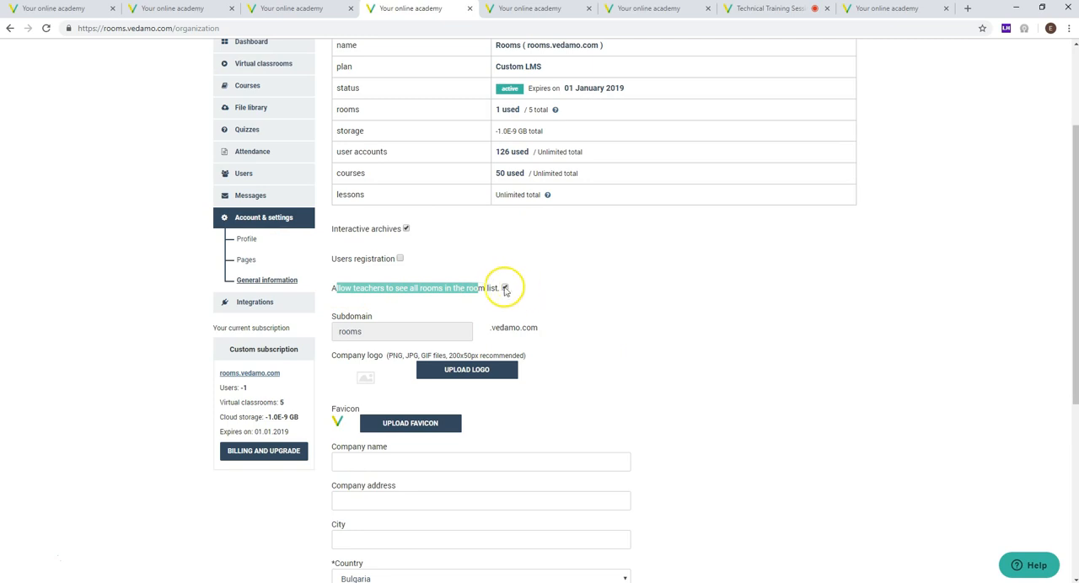
left_click(600, 299)
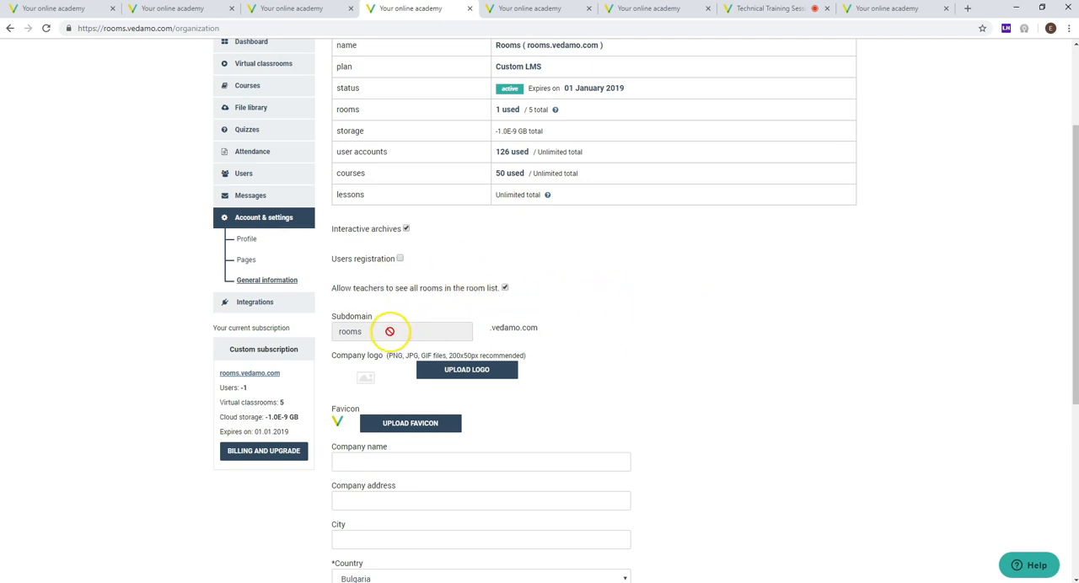
left_click(107, 30)
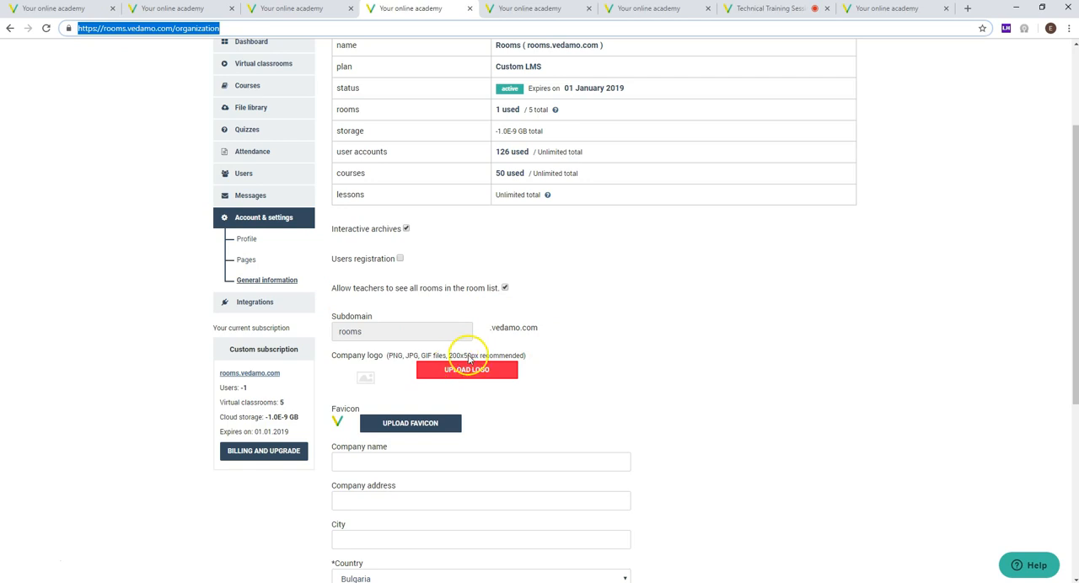
left_click_drag(391, 361, 620, 367)
left_click(620, 366)
Step: Look at the logo placement in the live Technical Training Session classroom and return to the organization details
scroll(181, 212, "up", 2)
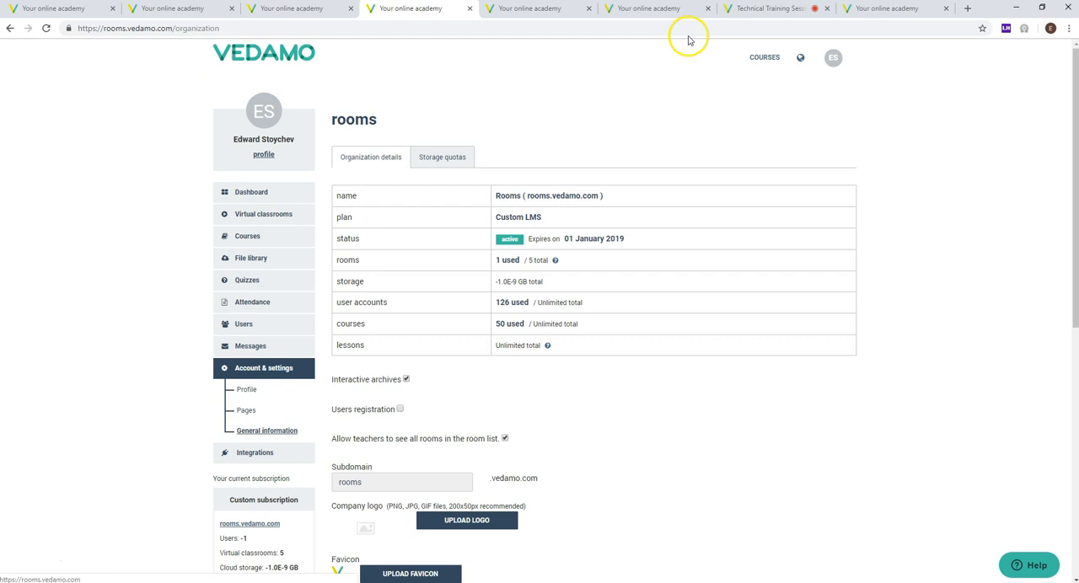
left_click(759, 10)
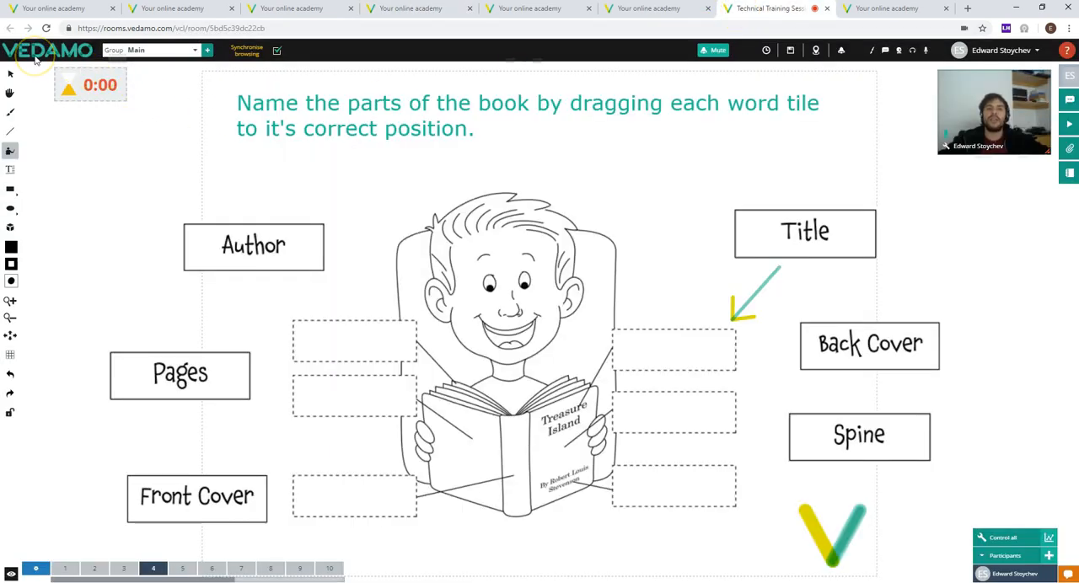
left_click(274, 11)
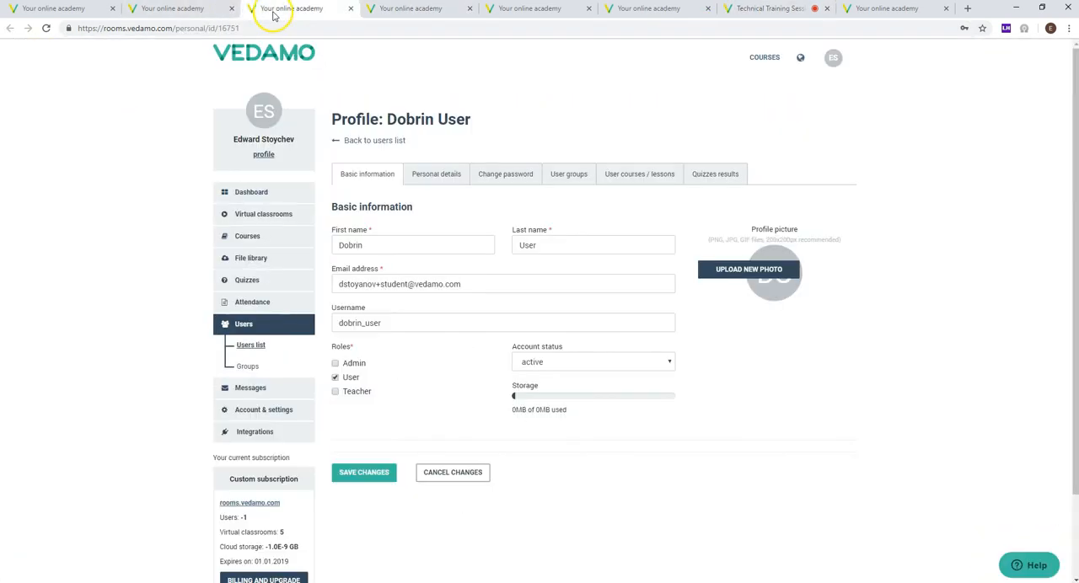
left_click(395, 11)
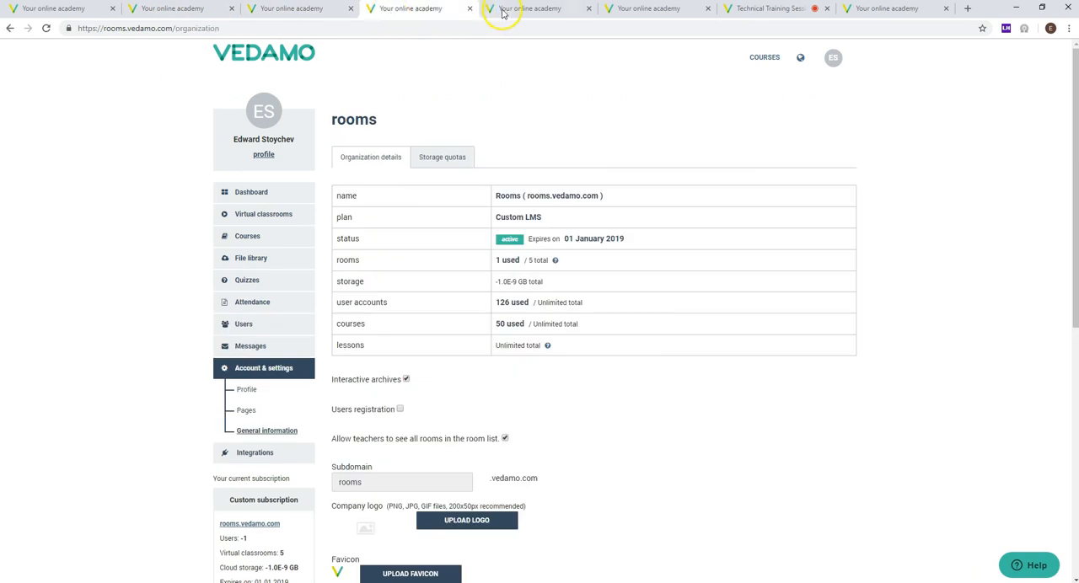
Step: Look through the favicon setting and the company name, address, country and contact fields of the organization
scroll(480, 261, "down", 3)
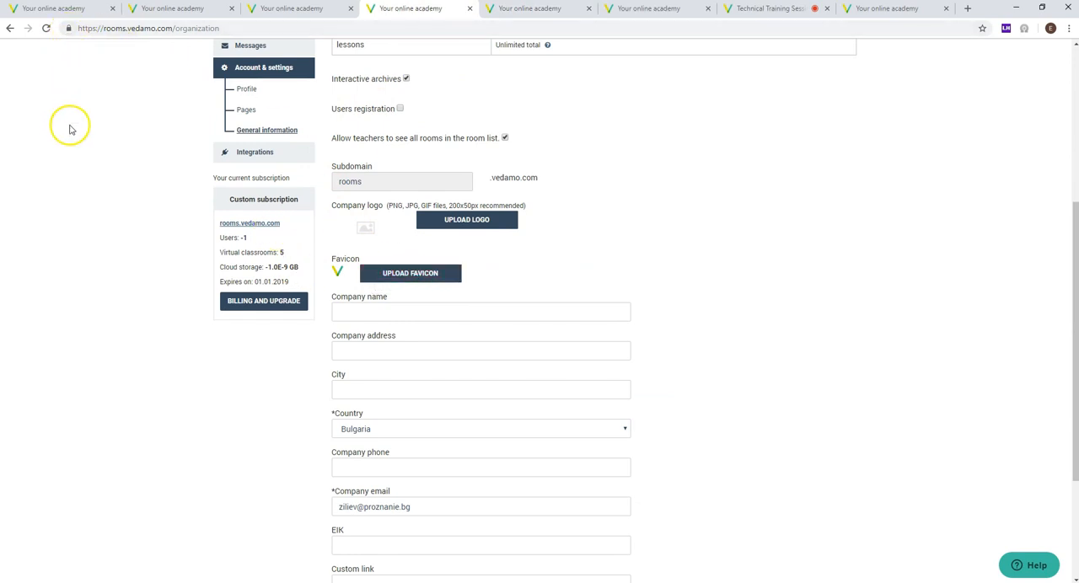
scroll(71, 126, "down", 2)
scroll(106, 173, "up", 1)
scroll(107, 179, "up", 3)
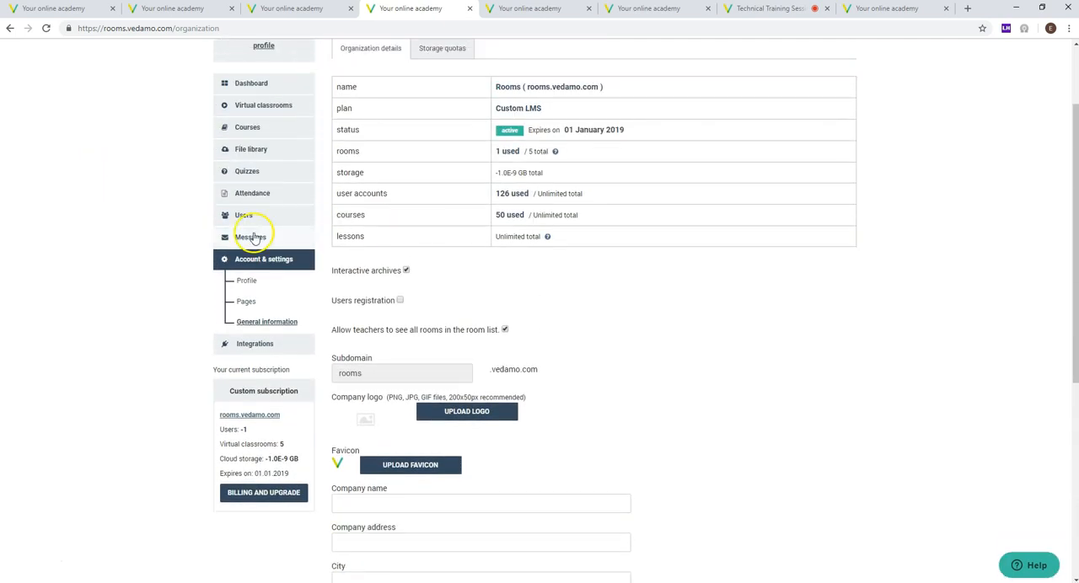
Step: Open the academy's integrations page
left_click(274, 346)
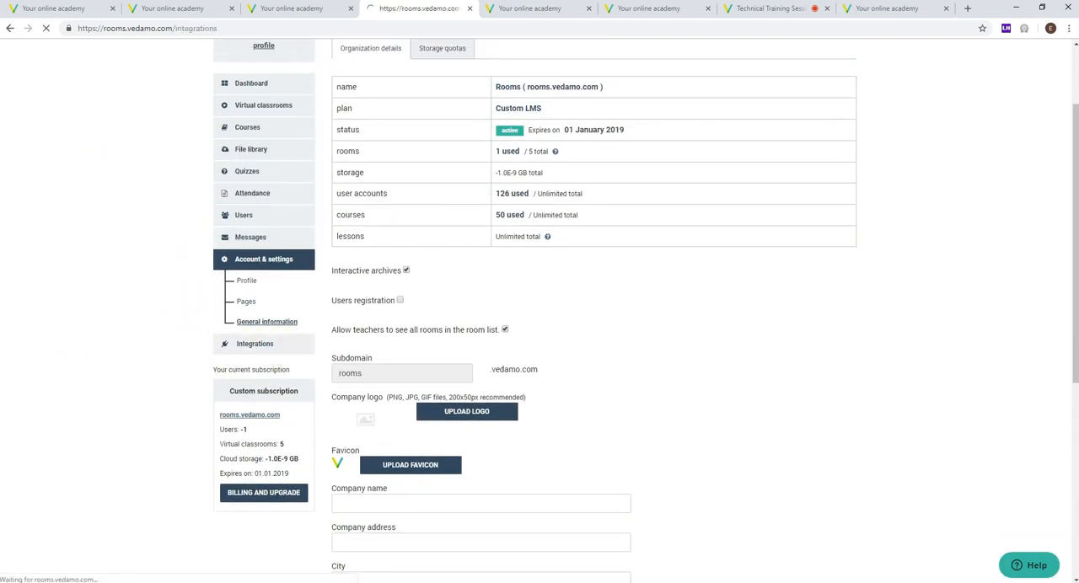